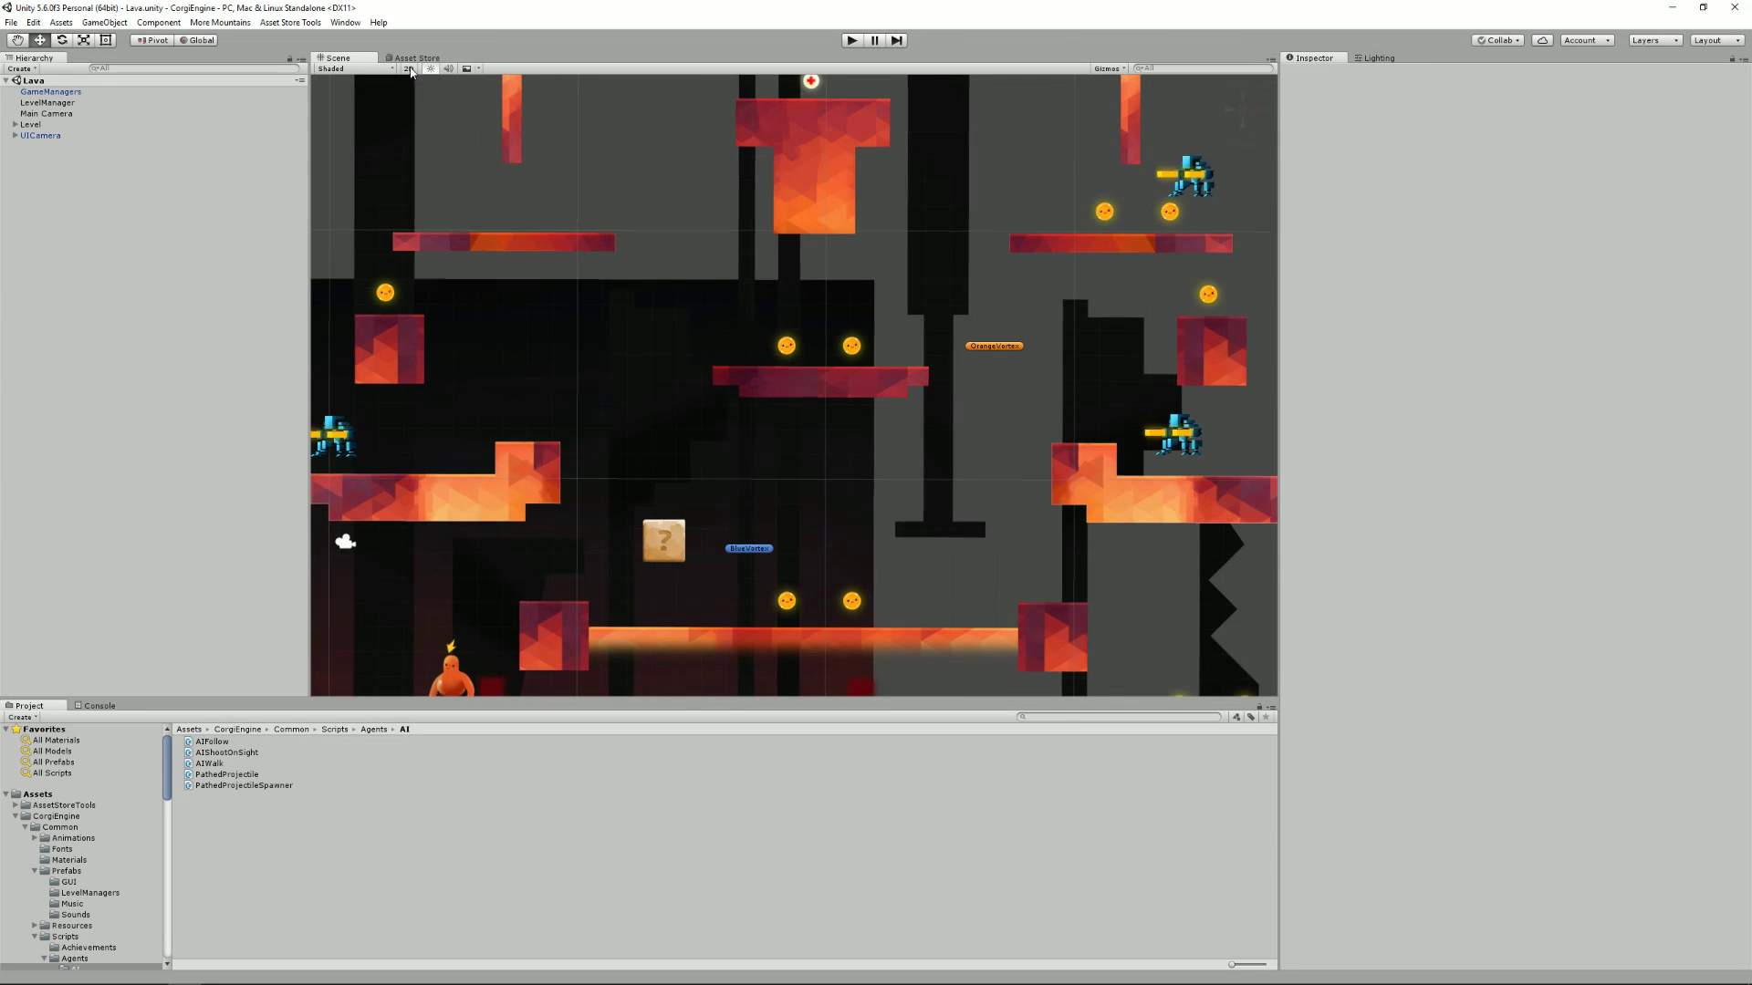
Switch the scene view to 3D perspective and frame the Main Camera to examine its placement in the level
{"action": "left_click", "coordinate": [409, 69]}
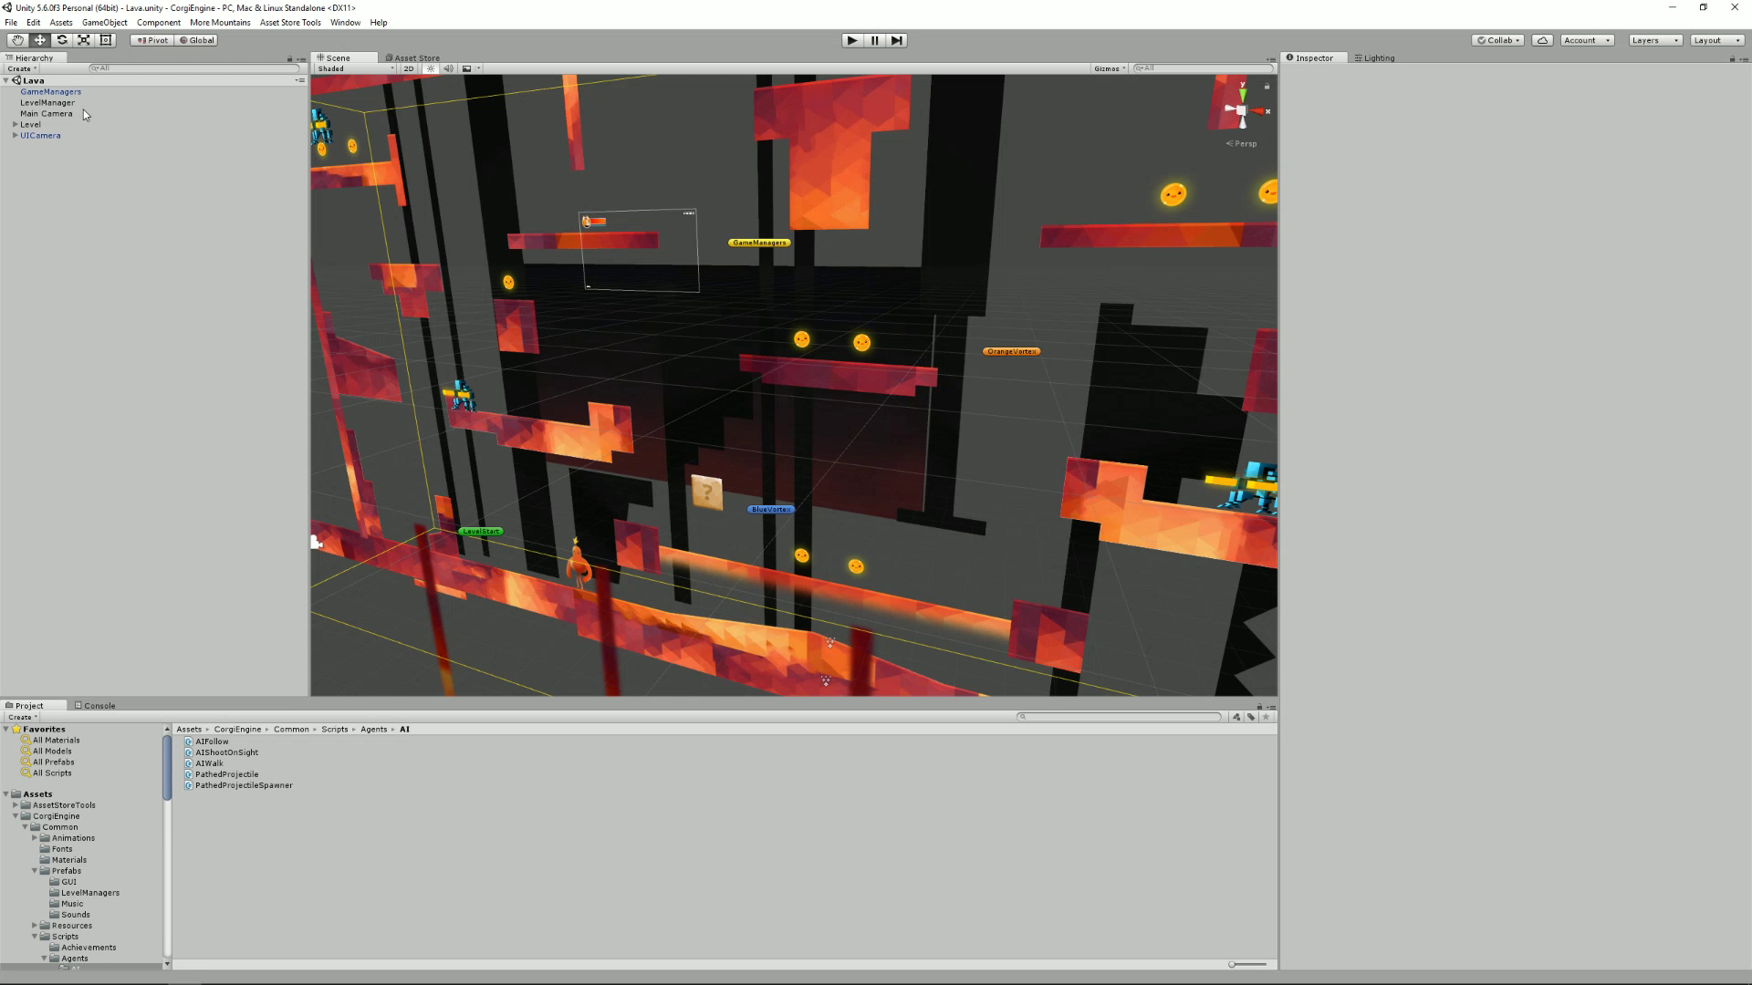
{"action": "double_click", "coordinate": [55, 113]}
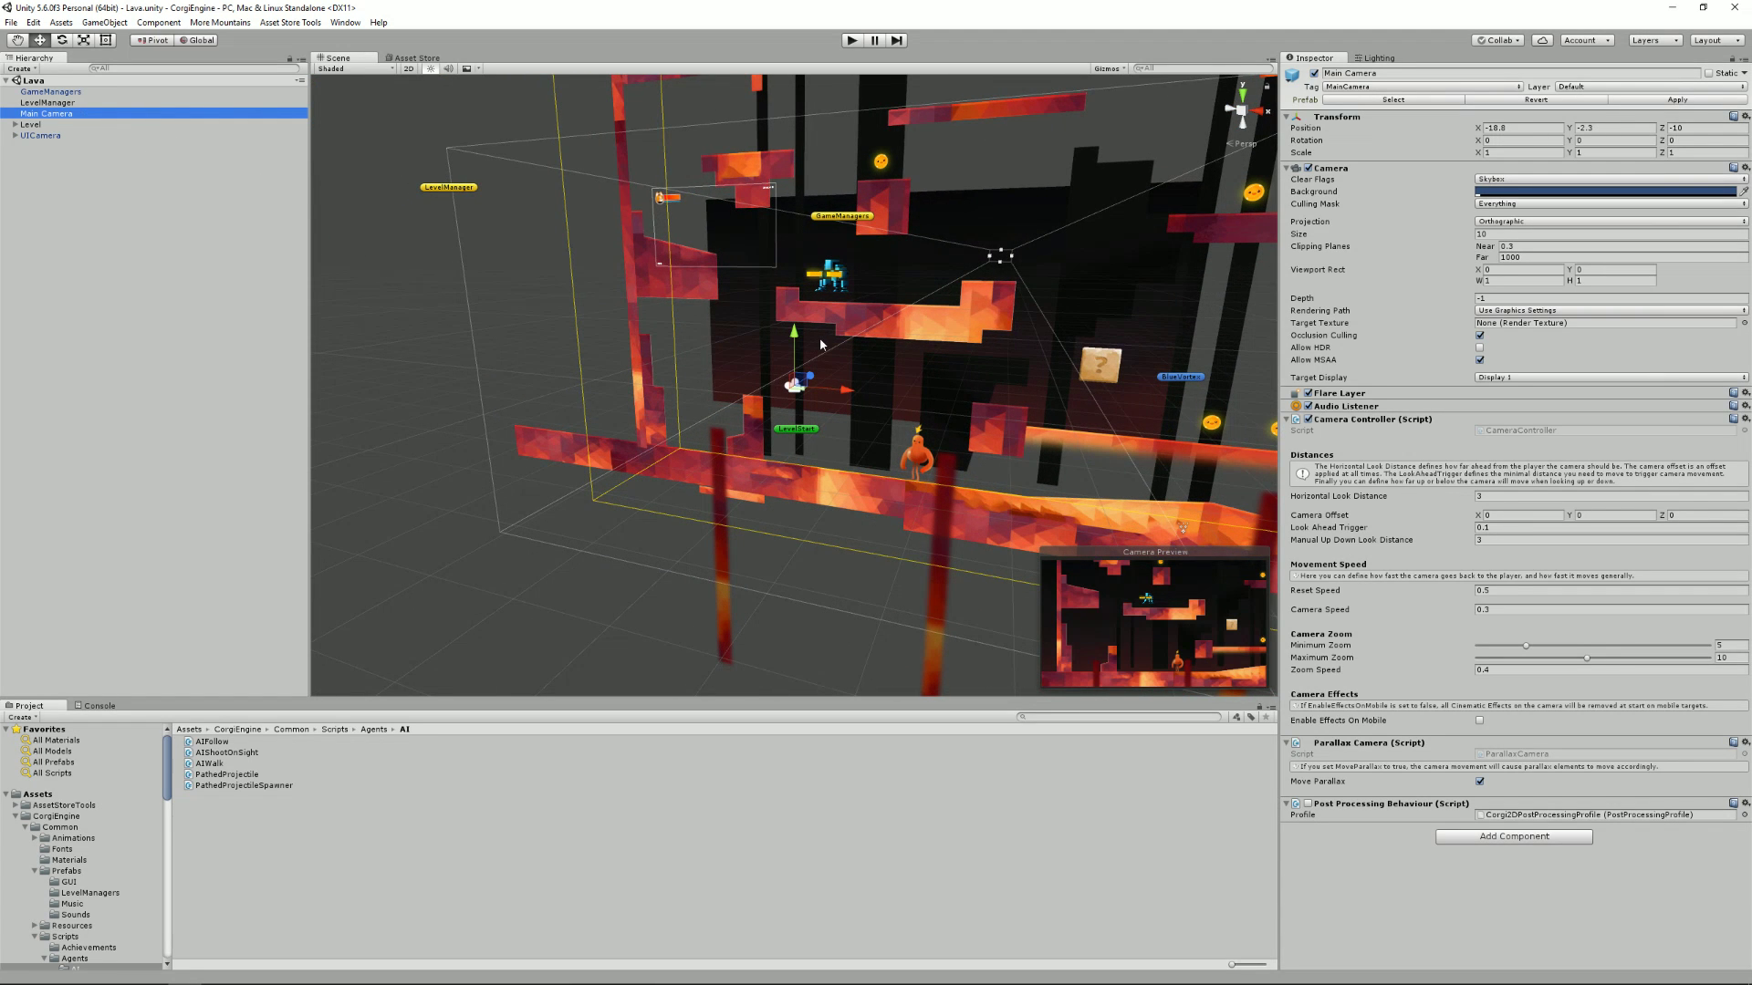
{"action": "left_click", "coordinate": [821, 345]}
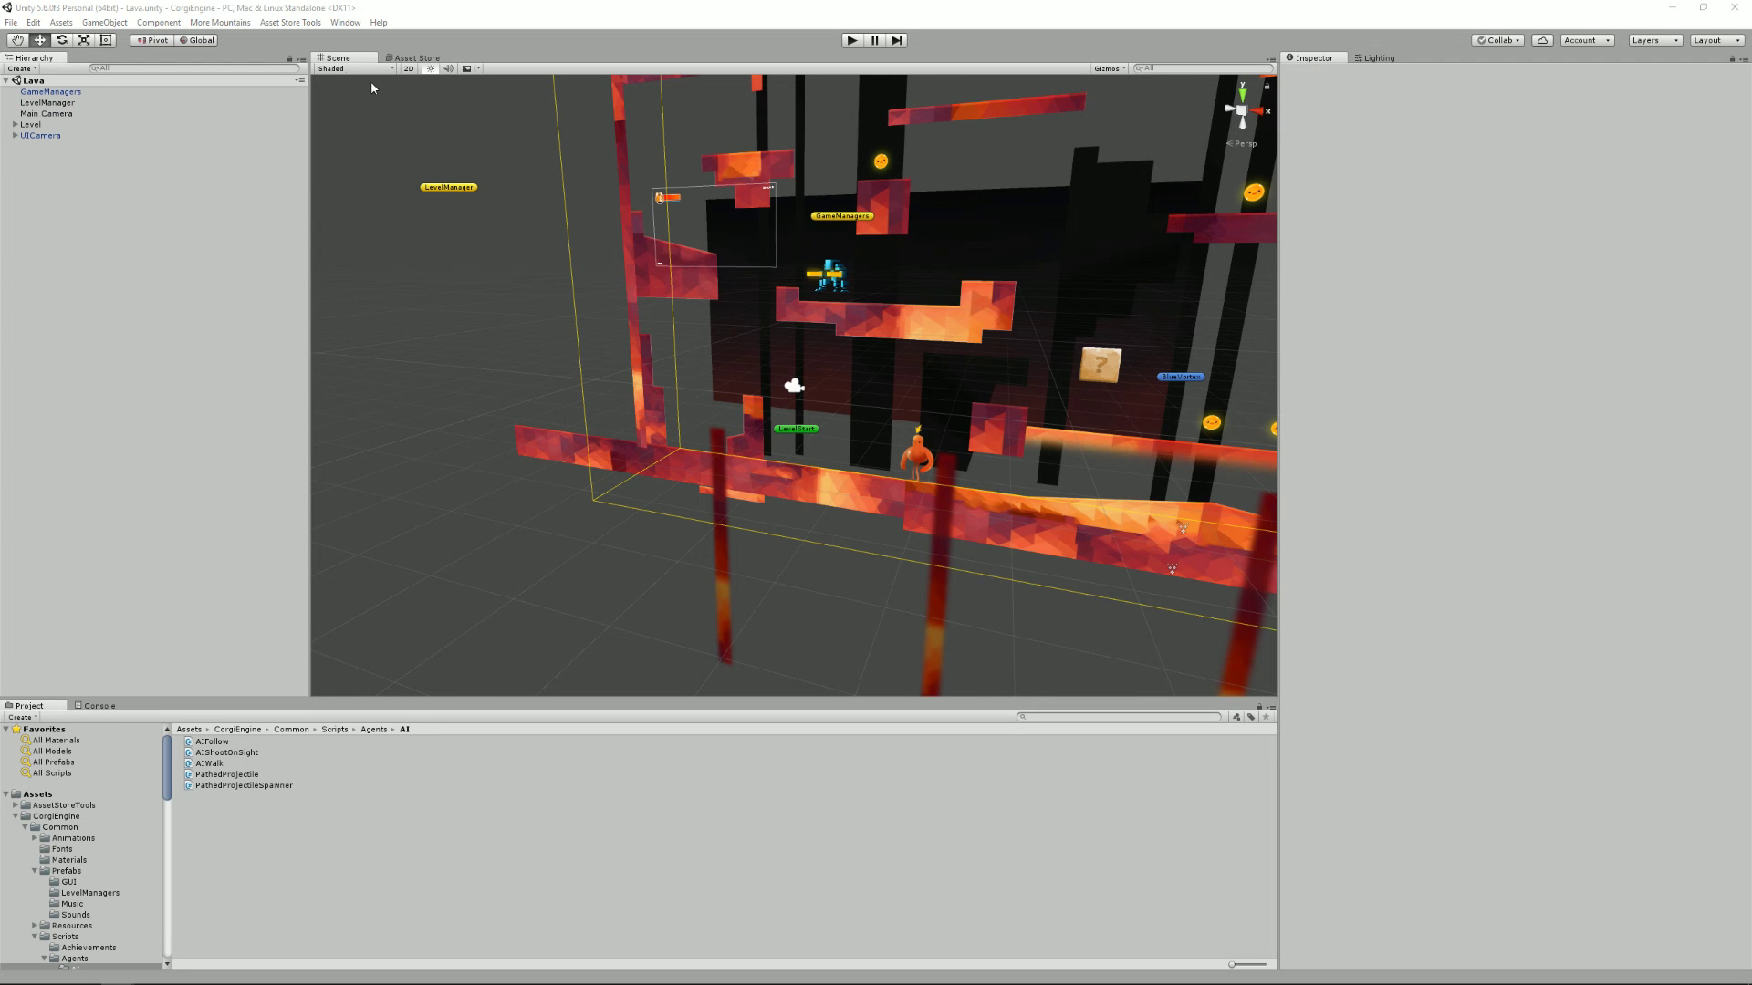
Return the scene view to 2D and frame the Main Camera to examine the area it covers
{"action": "left_click", "coordinate": [414, 72]}
{"action": "middle_click_drag", "start_coordinate": [852, 276], "coordinate": [789, 429]}
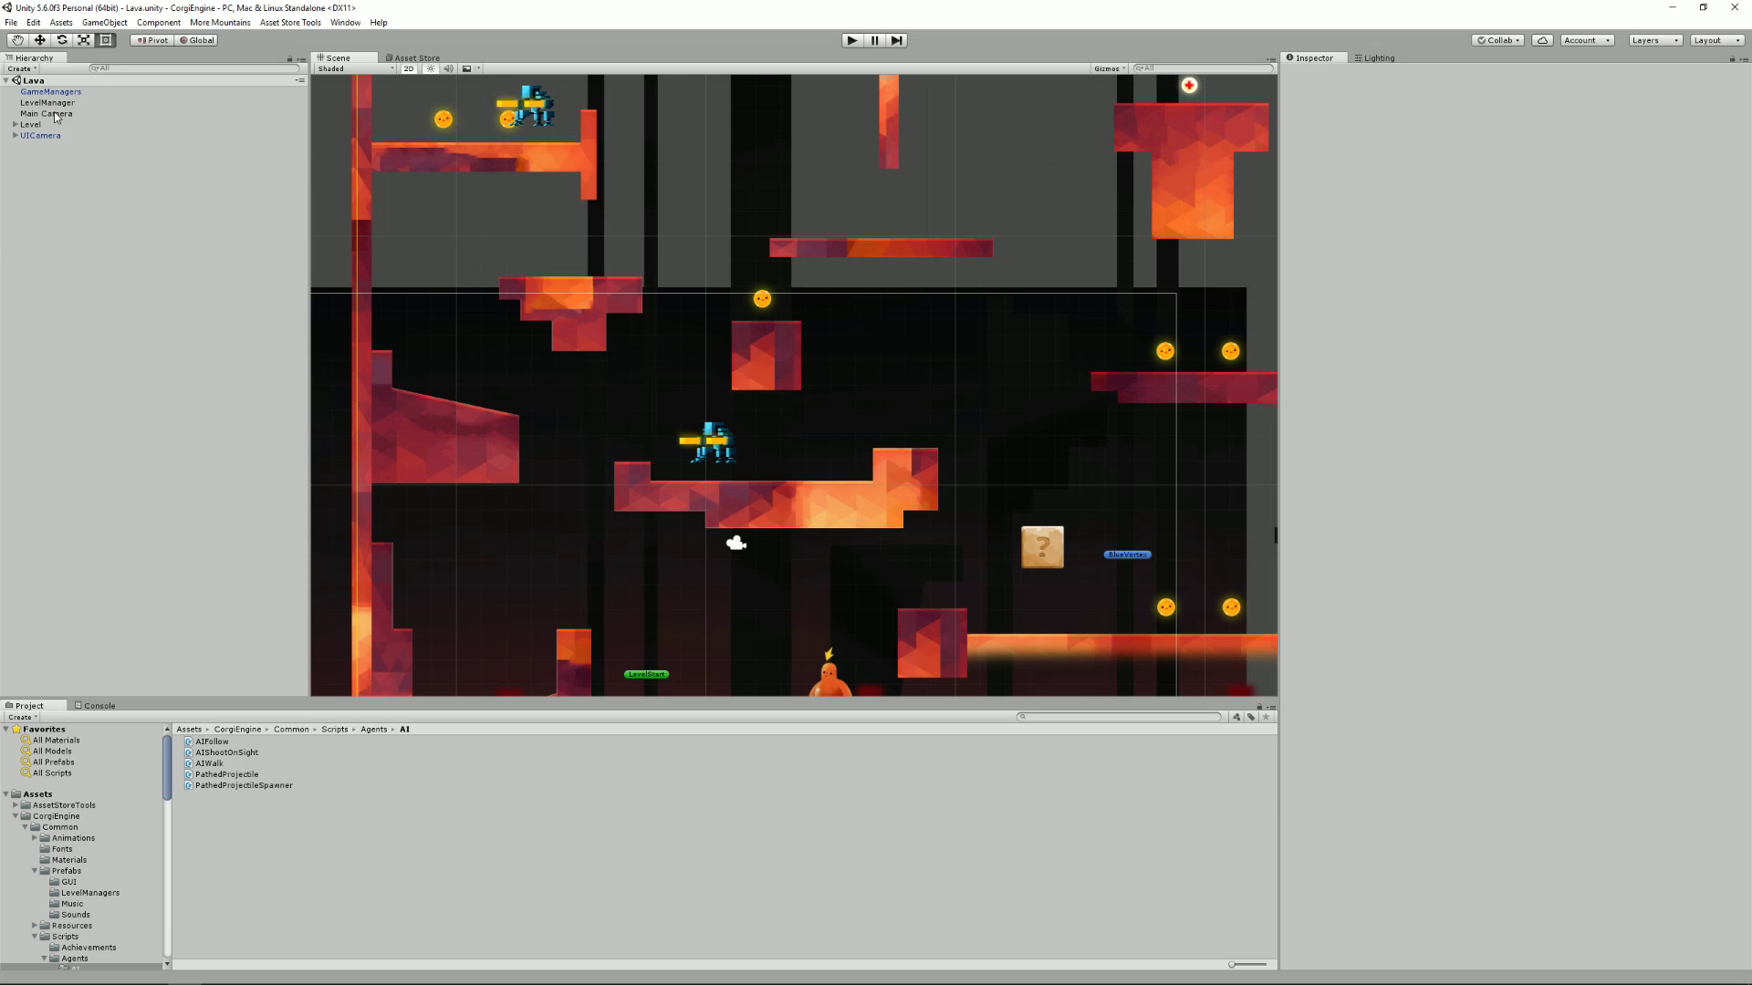
{"action": "left_click", "coordinate": [50, 113]}
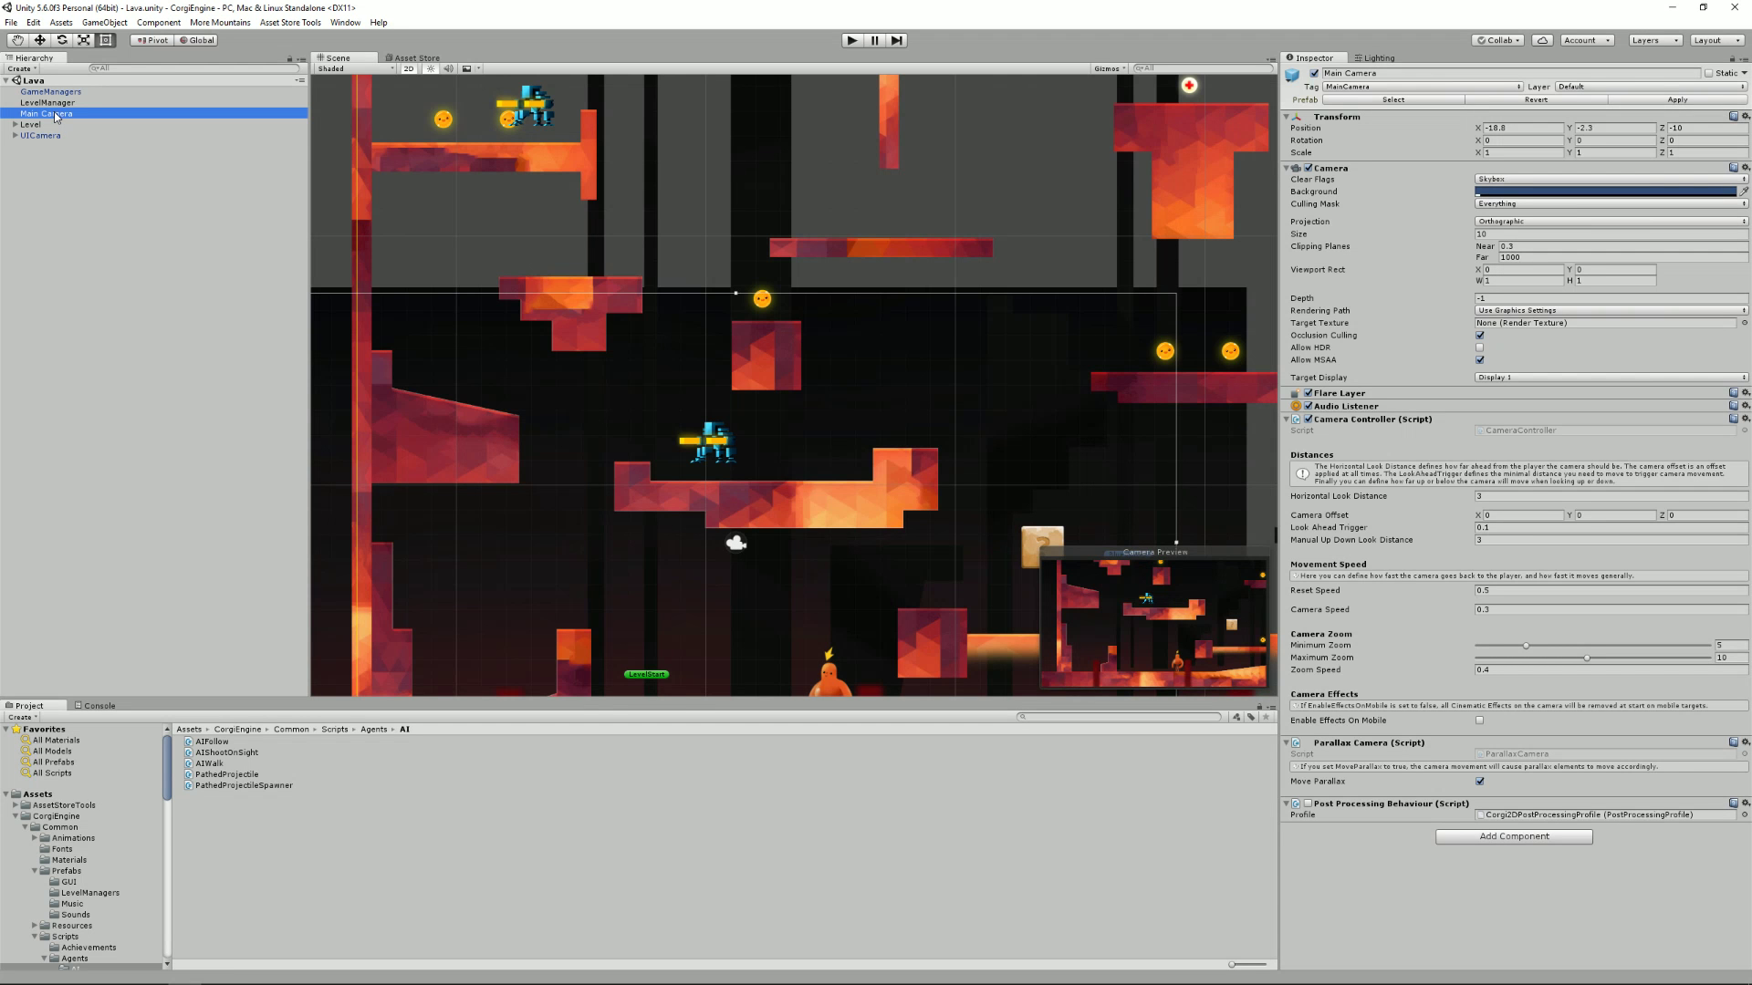
{"action": "double_click", "coordinate": [57, 117]}
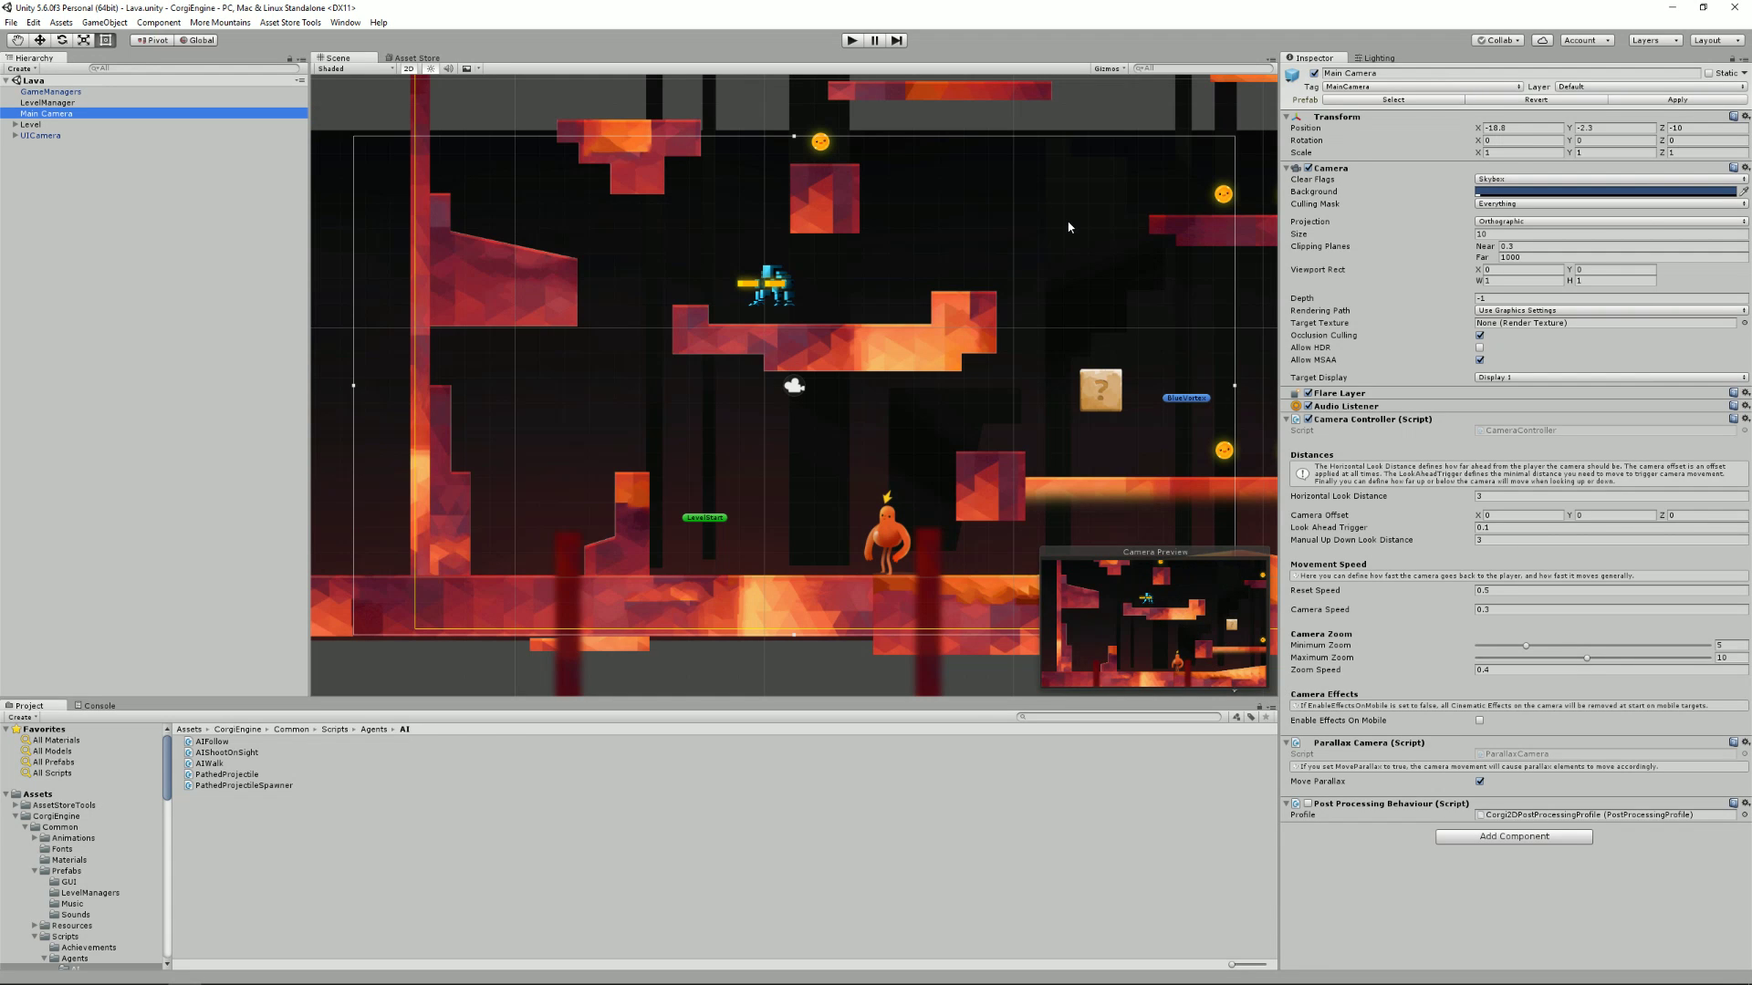
Frame the UICamera and shift it slightly in the scene to about X -83.6, Y 8.8
{"action": "double_click", "coordinate": [57, 136]}
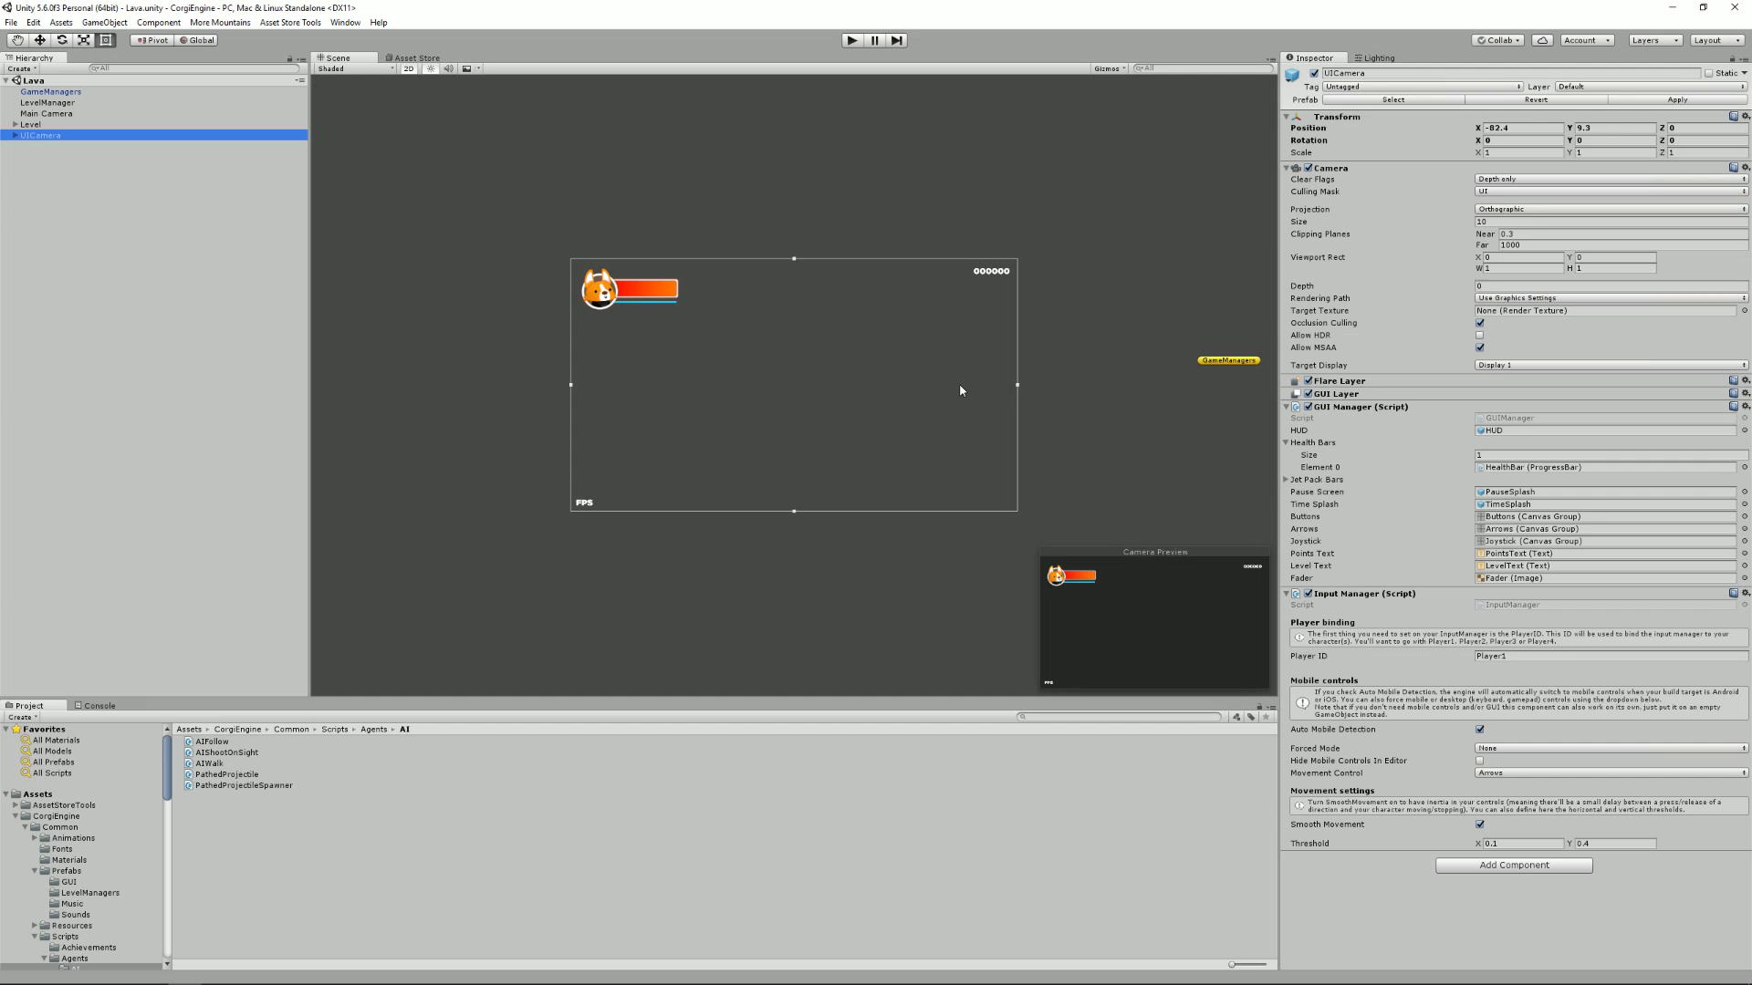
{"action": "scroll", "coordinate": [1031, 389], "scroll_direction": "down", "scroll_amount": 4}
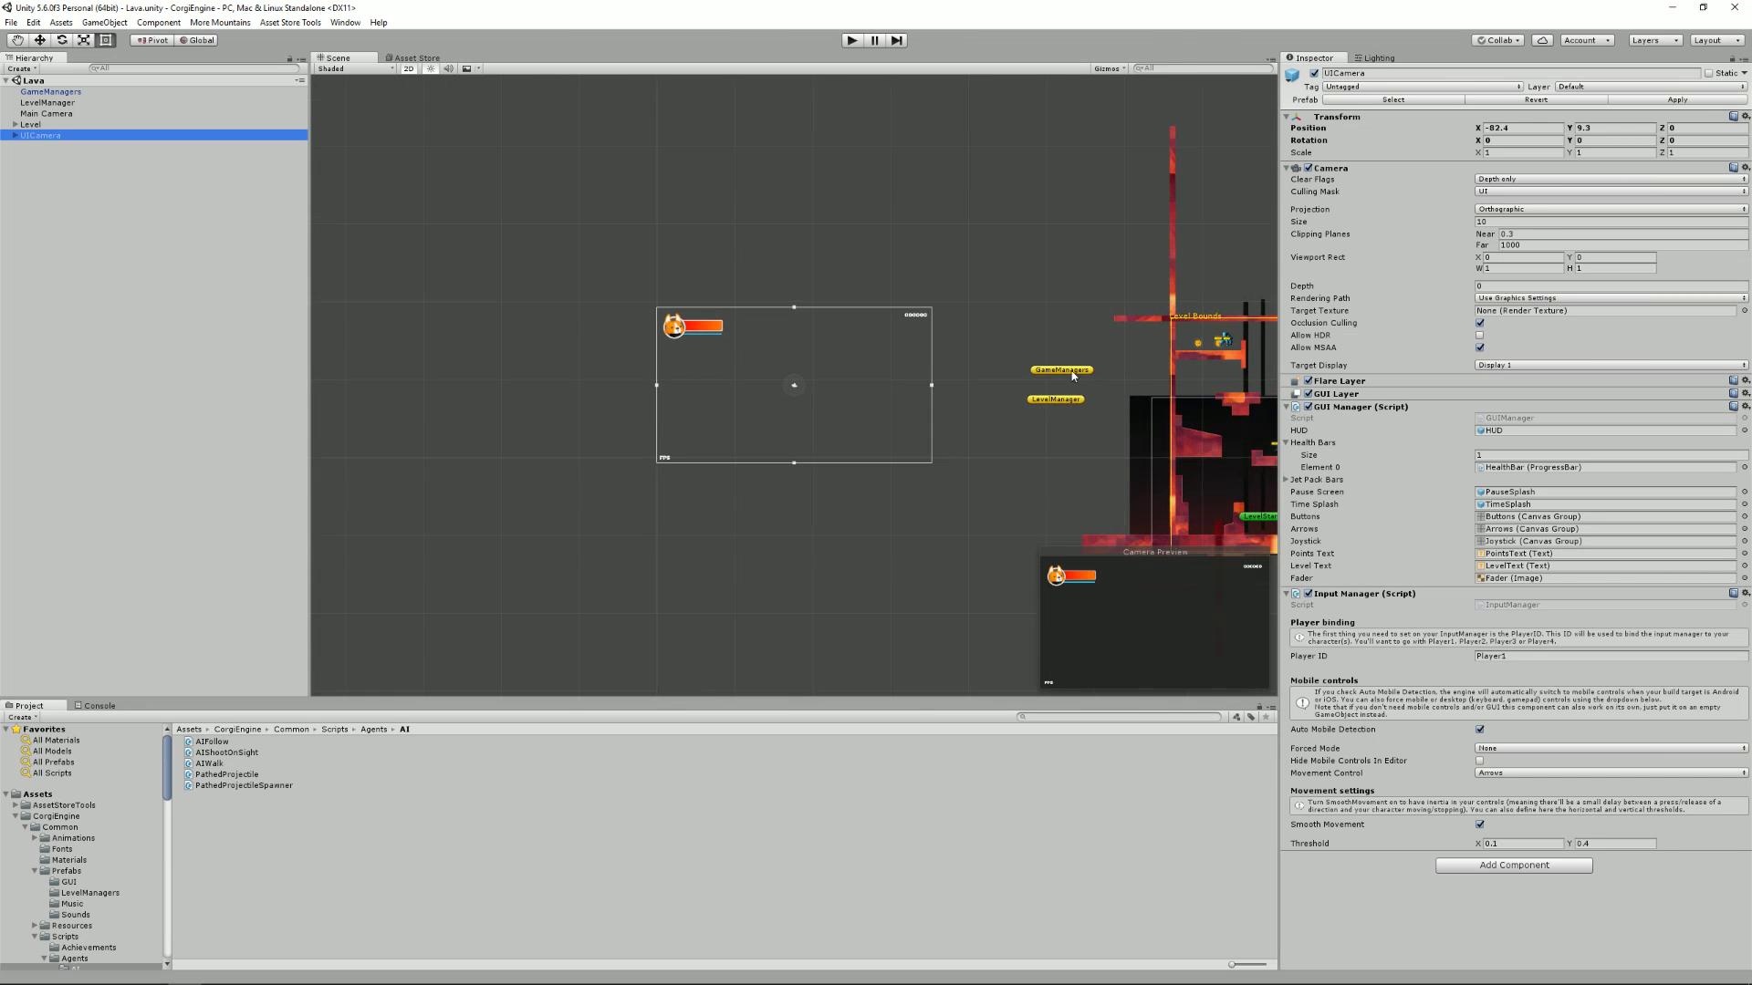
{"action": "left_click", "coordinate": [39, 40]}
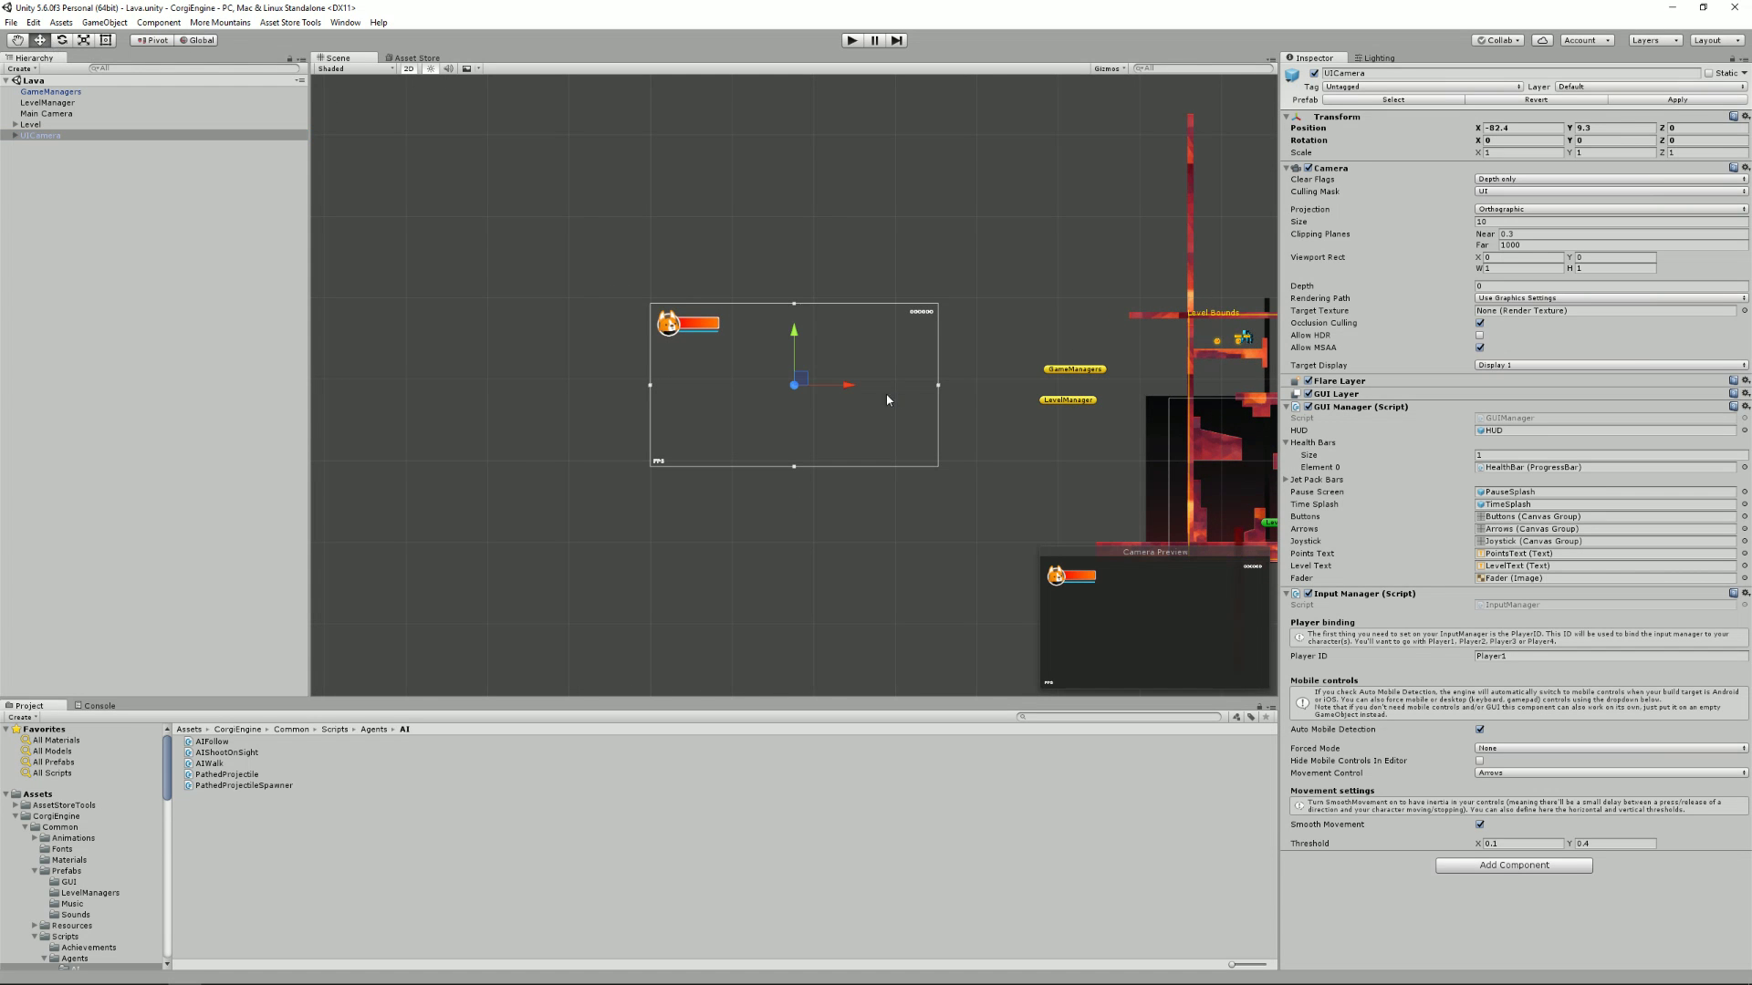
{"action": "mouse_move", "coordinate": [801, 378]}
{"action": "left_mouse_down"}
{"action": "mouse_move", "coordinate": [1007, 368]}
{"action": "mouse_move", "coordinate": [646, 461]}
{"action": "mouse_move", "coordinate": [830, 339]}
{"action": "mouse_move", "coordinate": [807, 379]}
{"action": "left_mouse_up"}
{"action": "scroll", "coordinate": [824, 384], "scroll_direction": "down", "scroll_amount": 2}
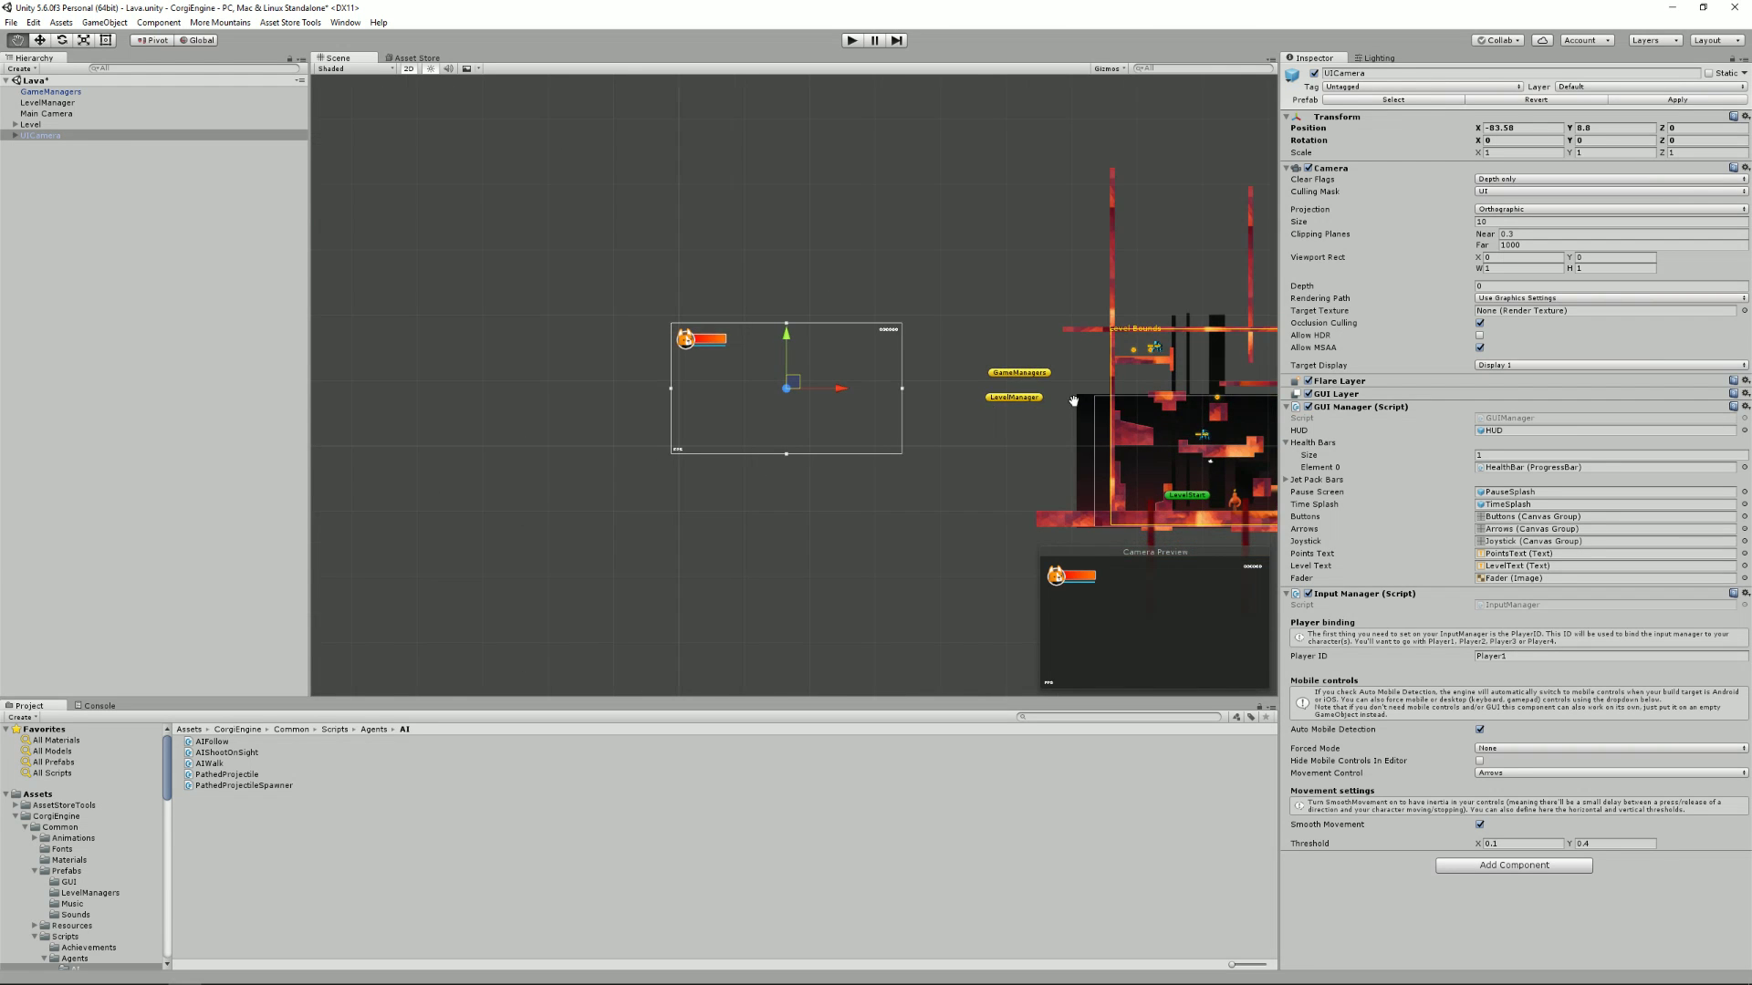
{"action": "middle_click_drag", "start_coordinate": [1055, 408], "coordinate": [772, 445]}
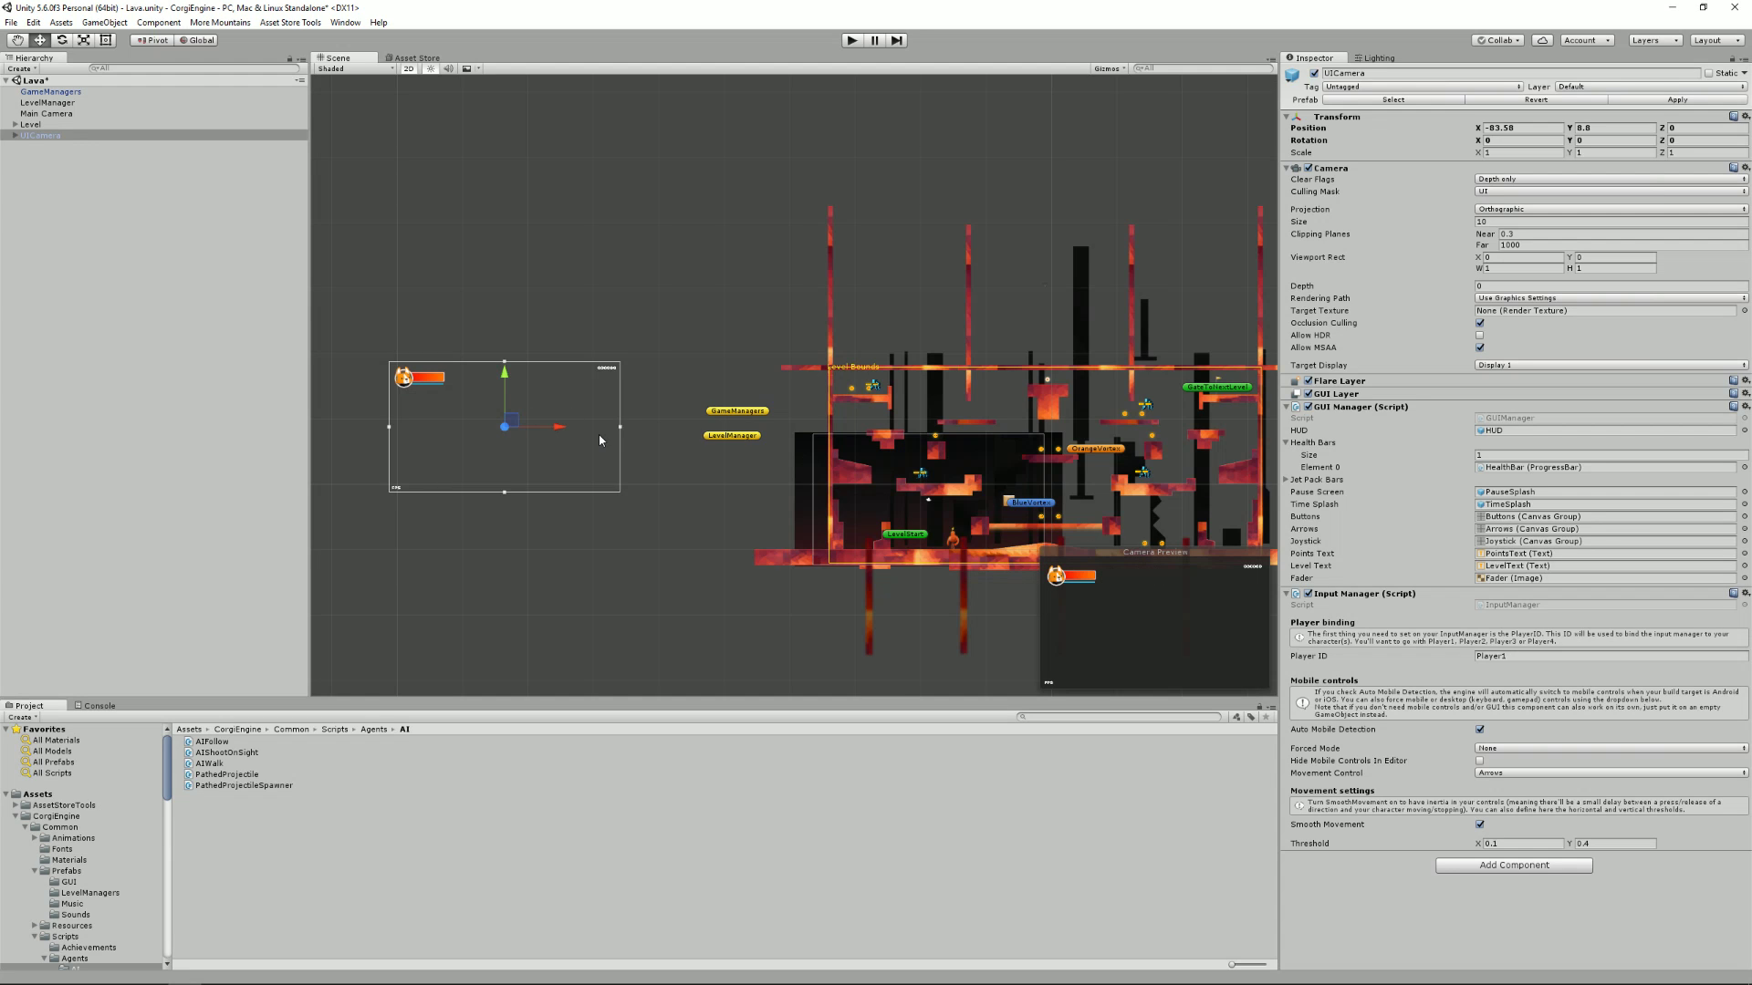
Expand the UICamera's Canvas and frame the HUD object to examine the avatar and health bar
{"action": "left_click", "coordinate": [15, 135]}
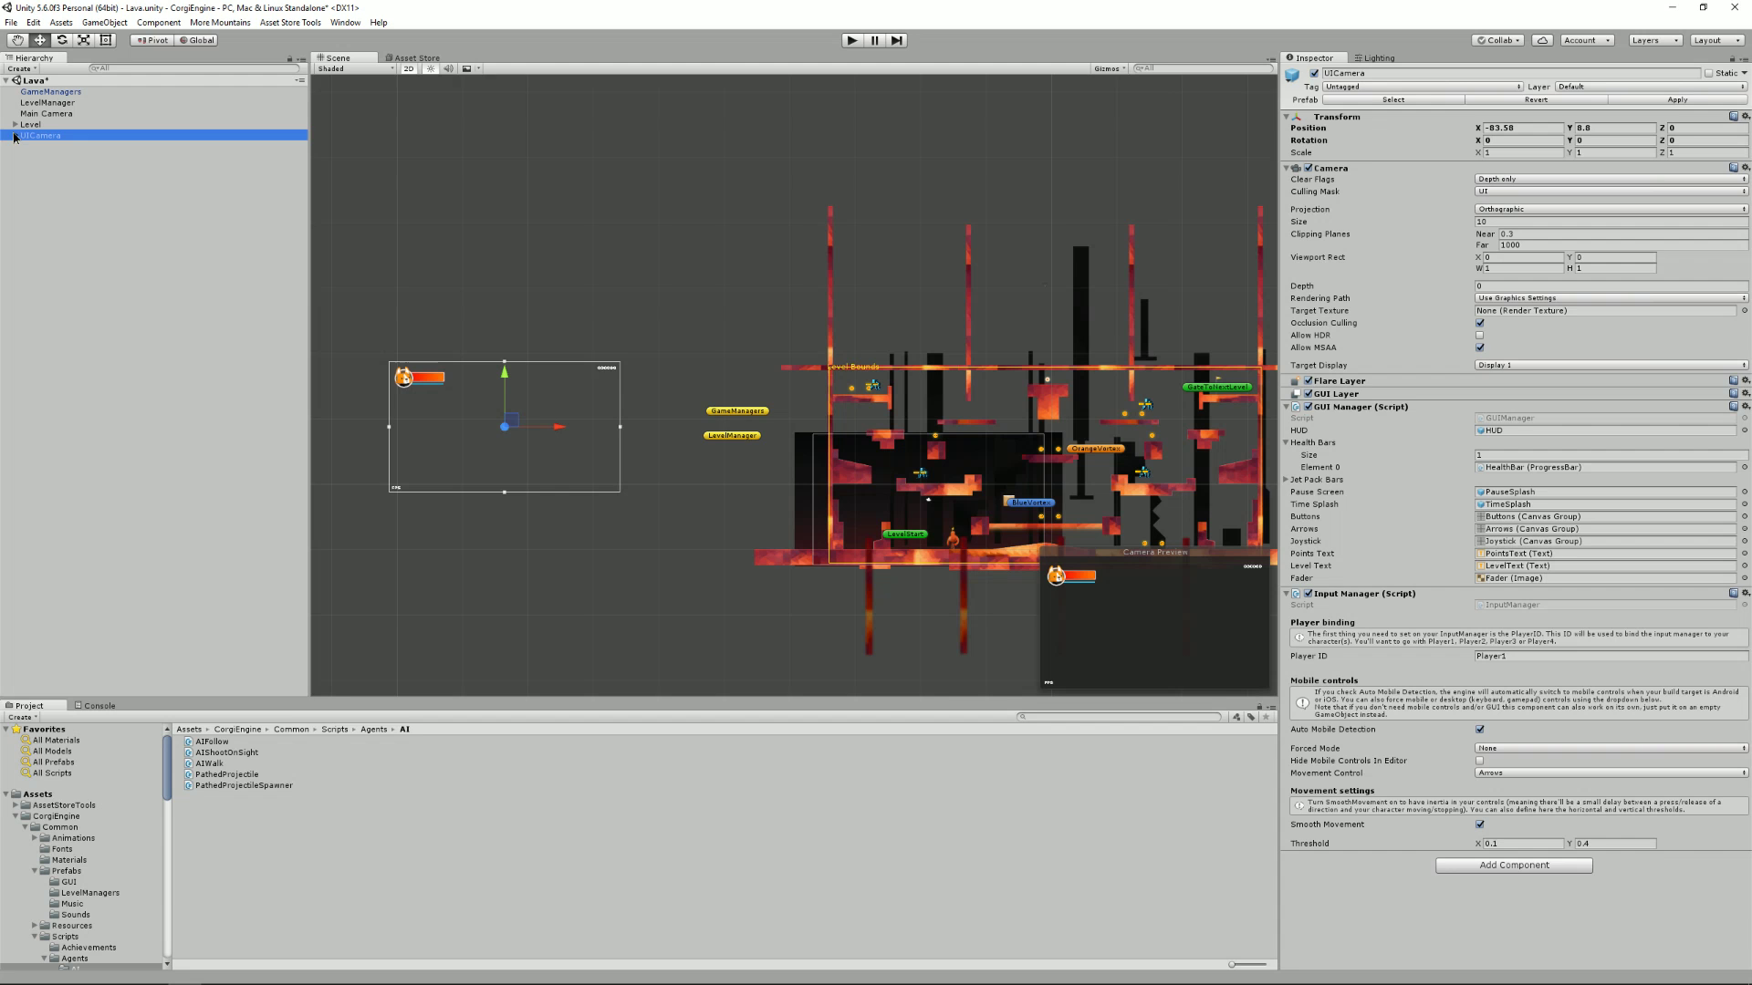
{"action": "left_click", "coordinate": [24, 147]}
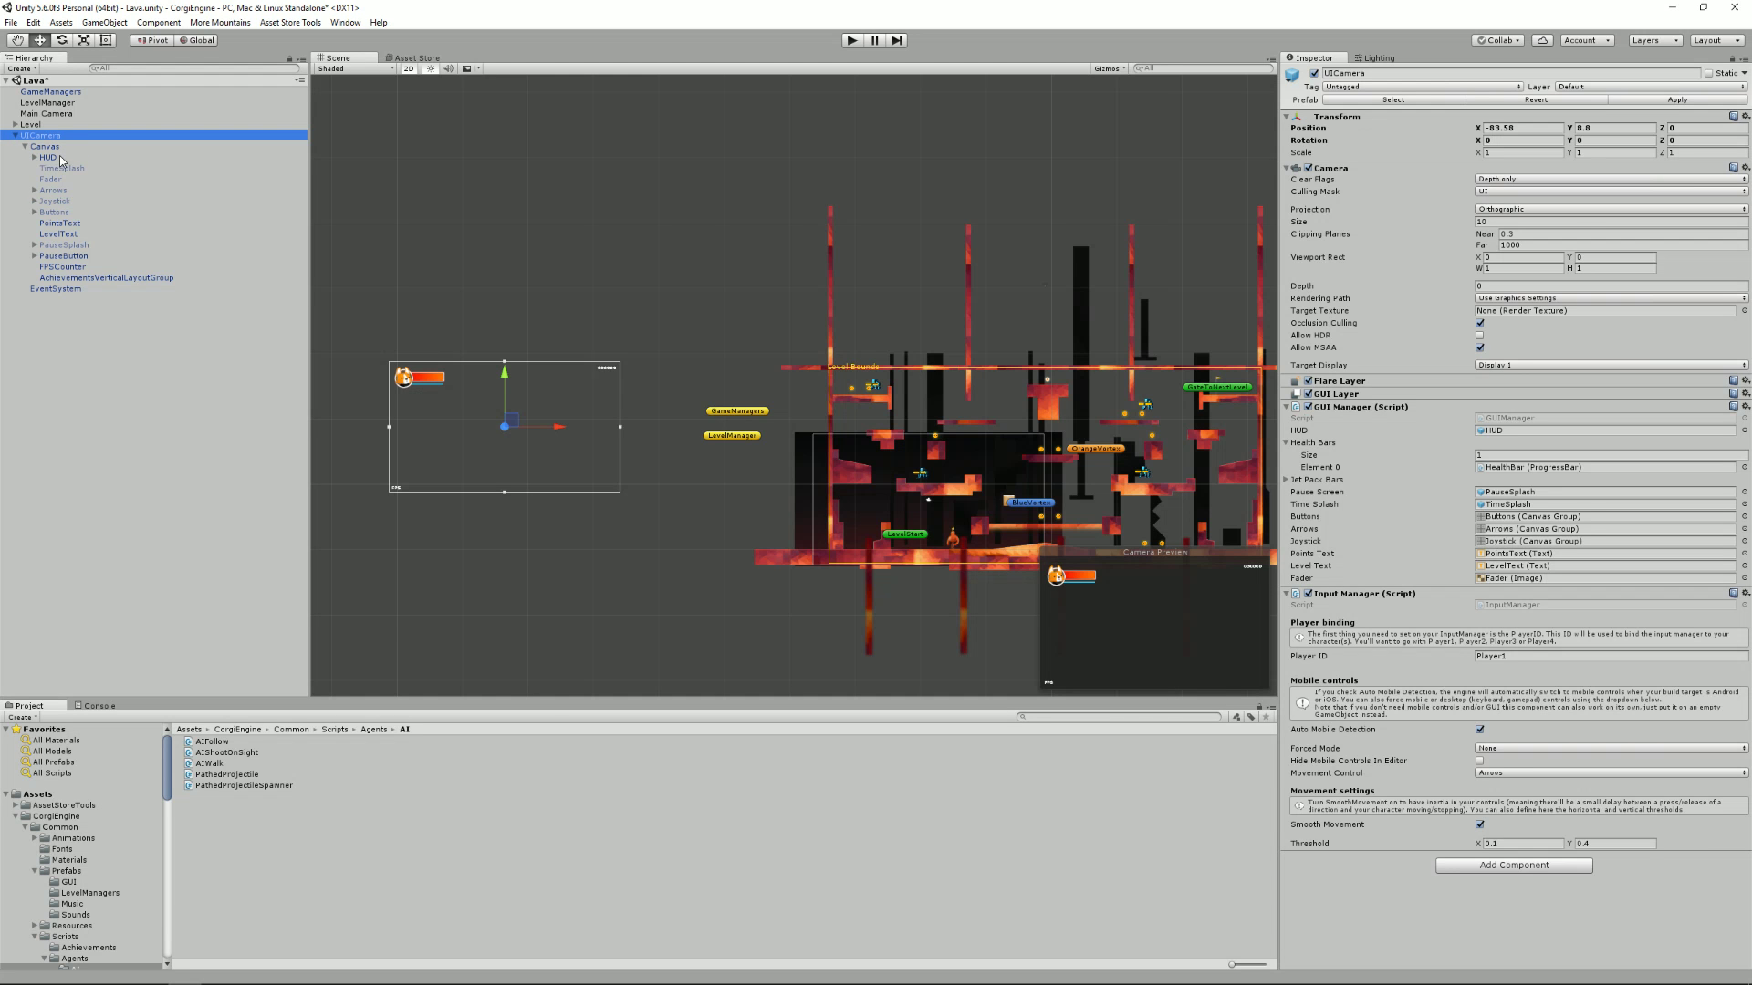
{"action": "double_click", "coordinate": [60, 158]}
{"action": "scroll", "coordinate": [485, 386], "scroll_direction": "up", "scroll_amount": 5}
{"action": "scroll", "coordinate": [750, 461], "scroll_direction": "down", "scroll_amount": 6}
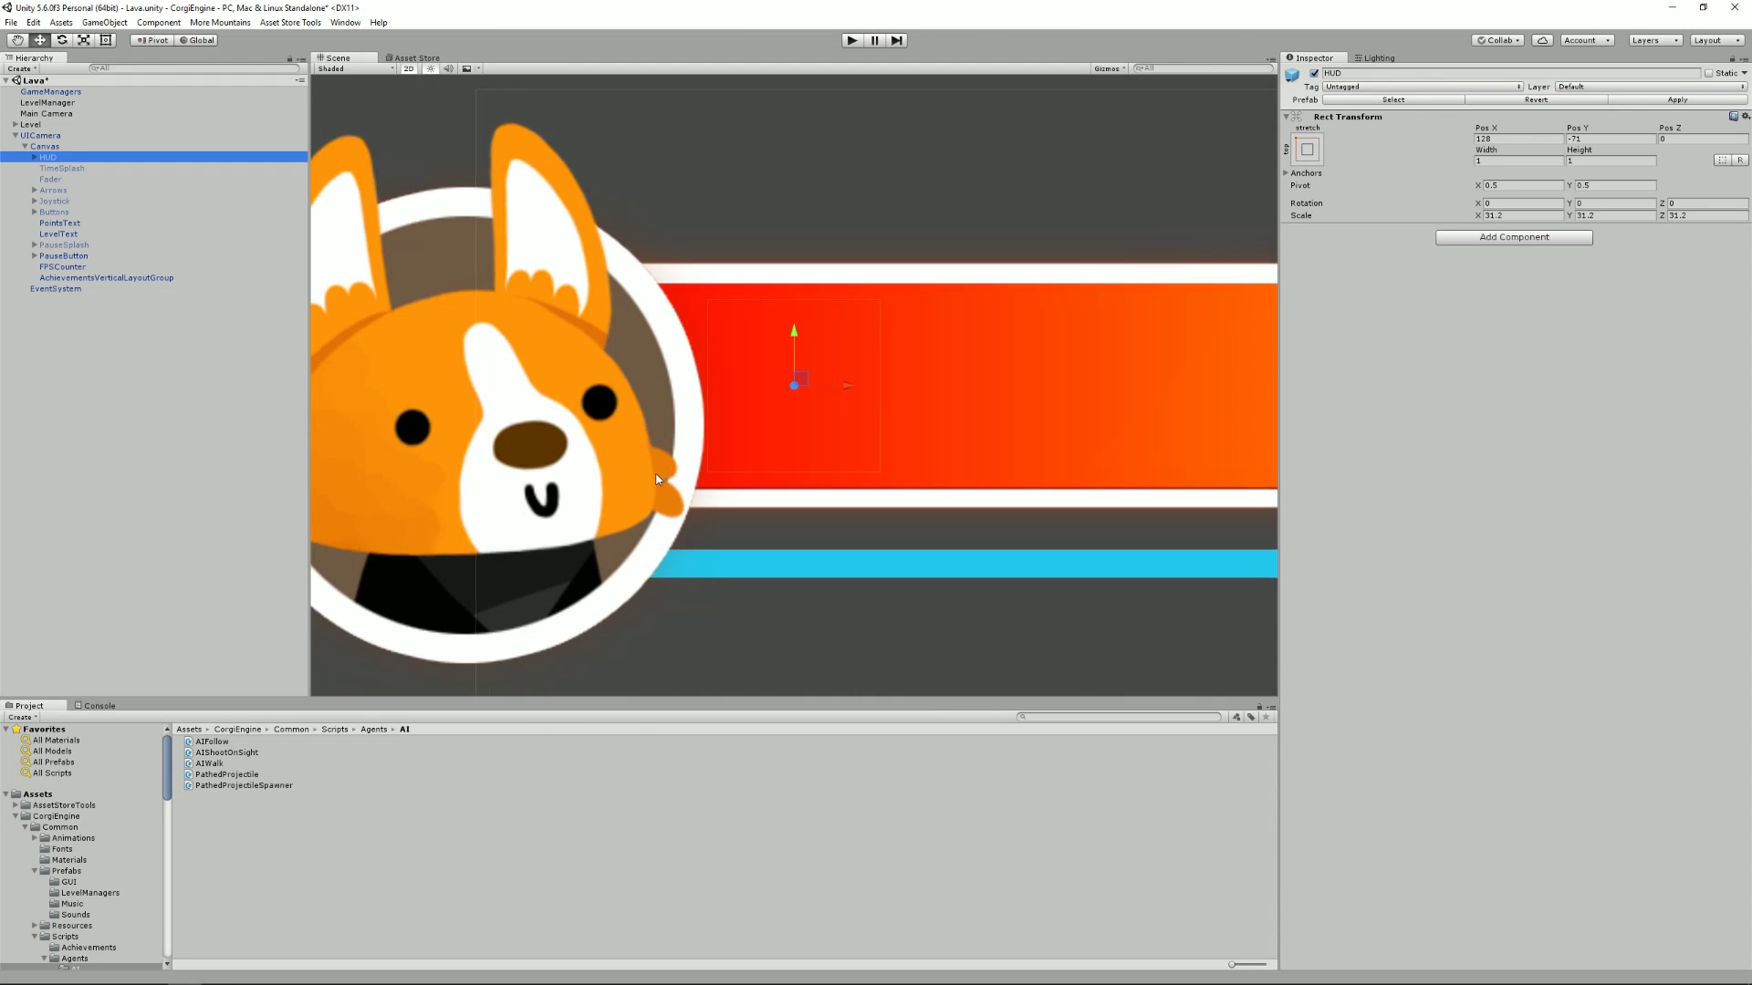
{"action": "scroll", "coordinate": [750, 461], "scroll_direction": "down", "scroll_amount": 1}
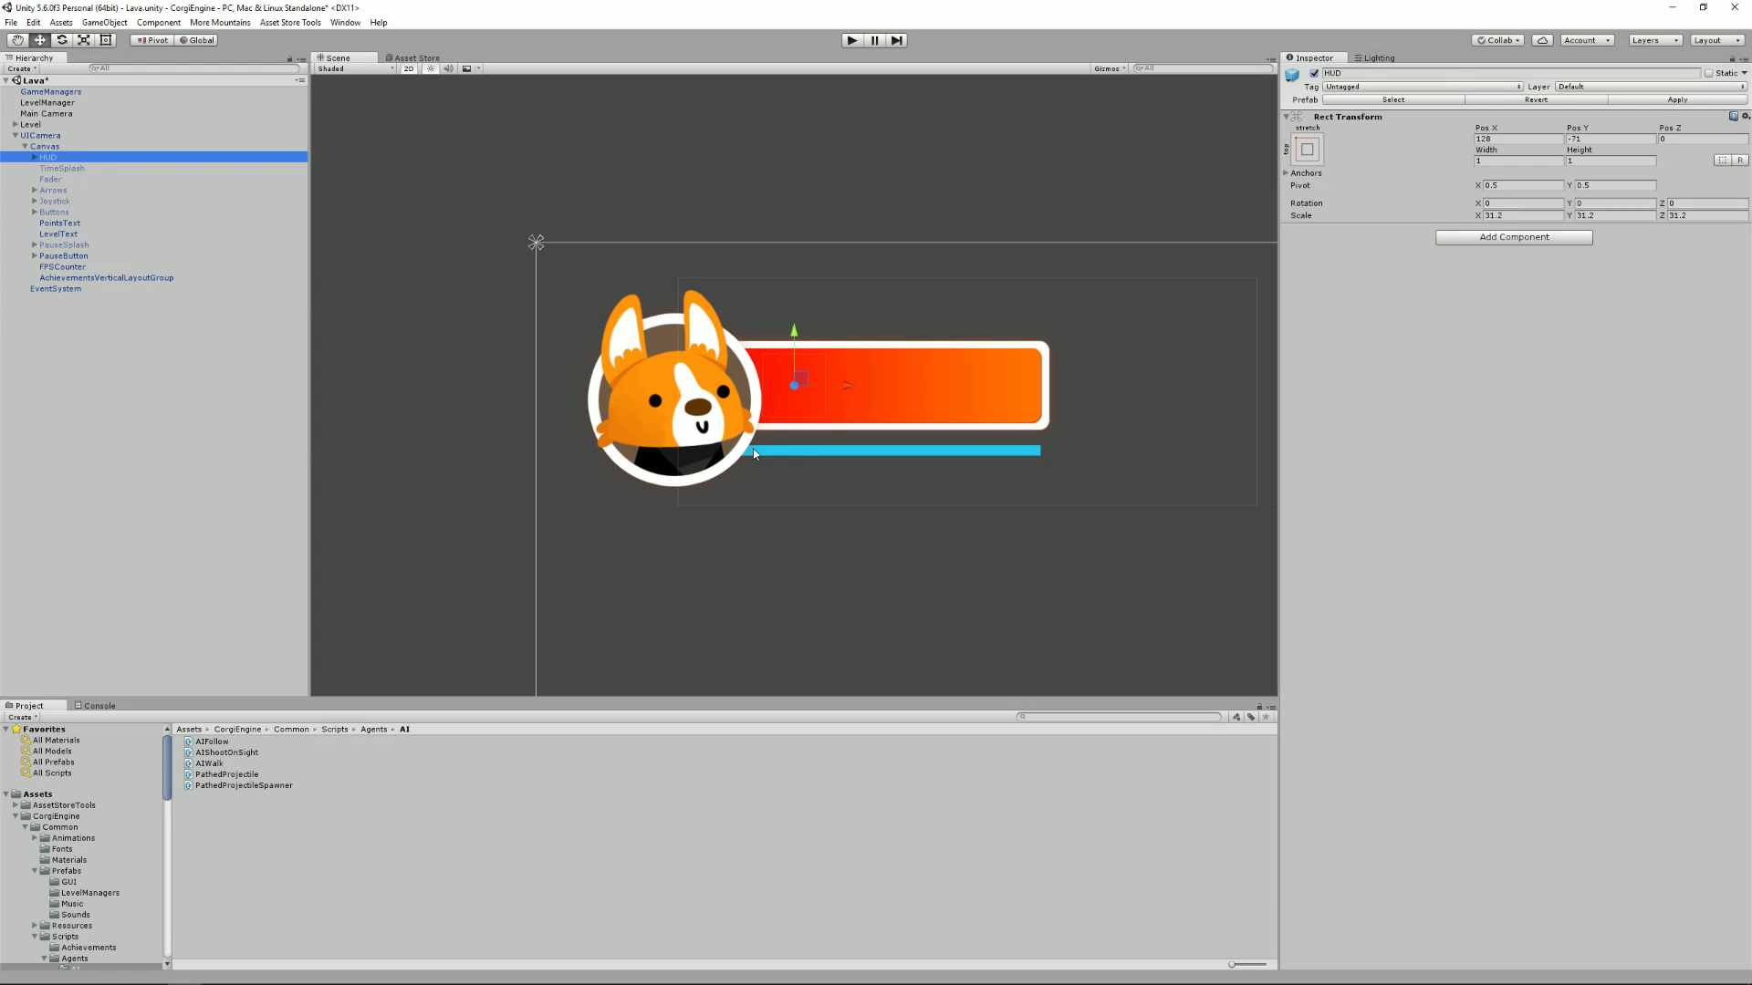
{"action": "scroll", "coordinate": [1042, 456], "scroll_direction": "down", "scroll_amount": 3}
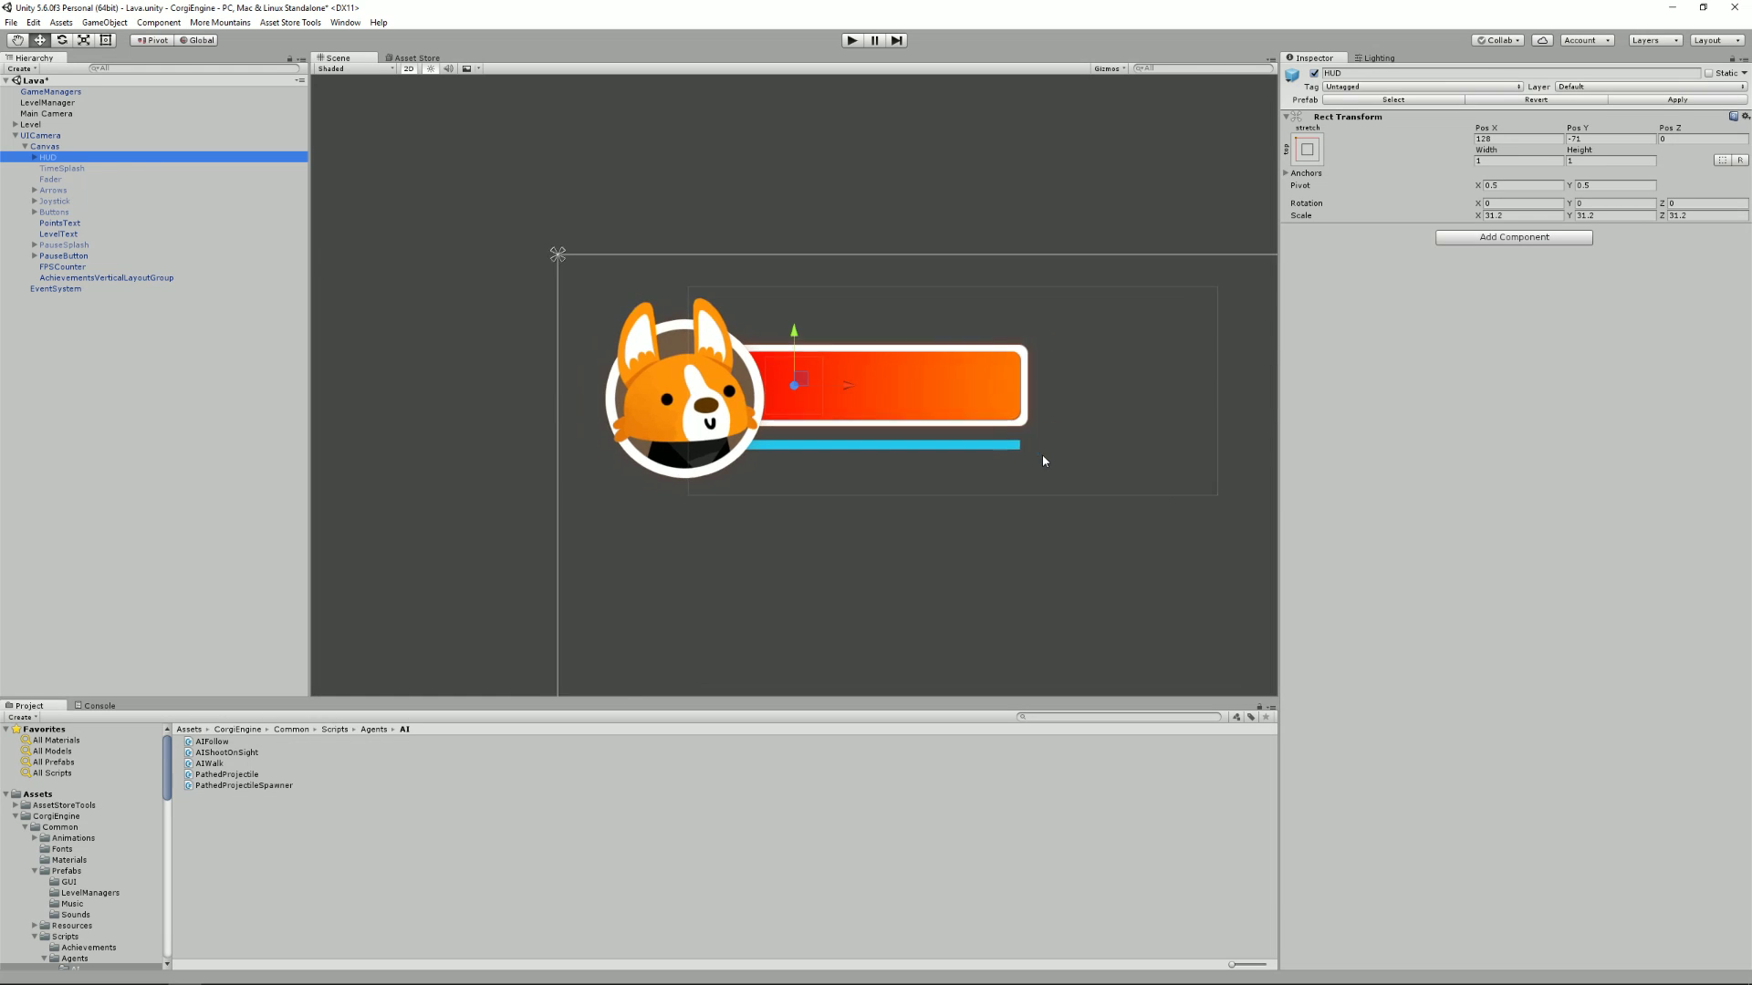
{"action": "middle_click_drag", "start_coordinate": [998, 434], "coordinate": [672, 419]}
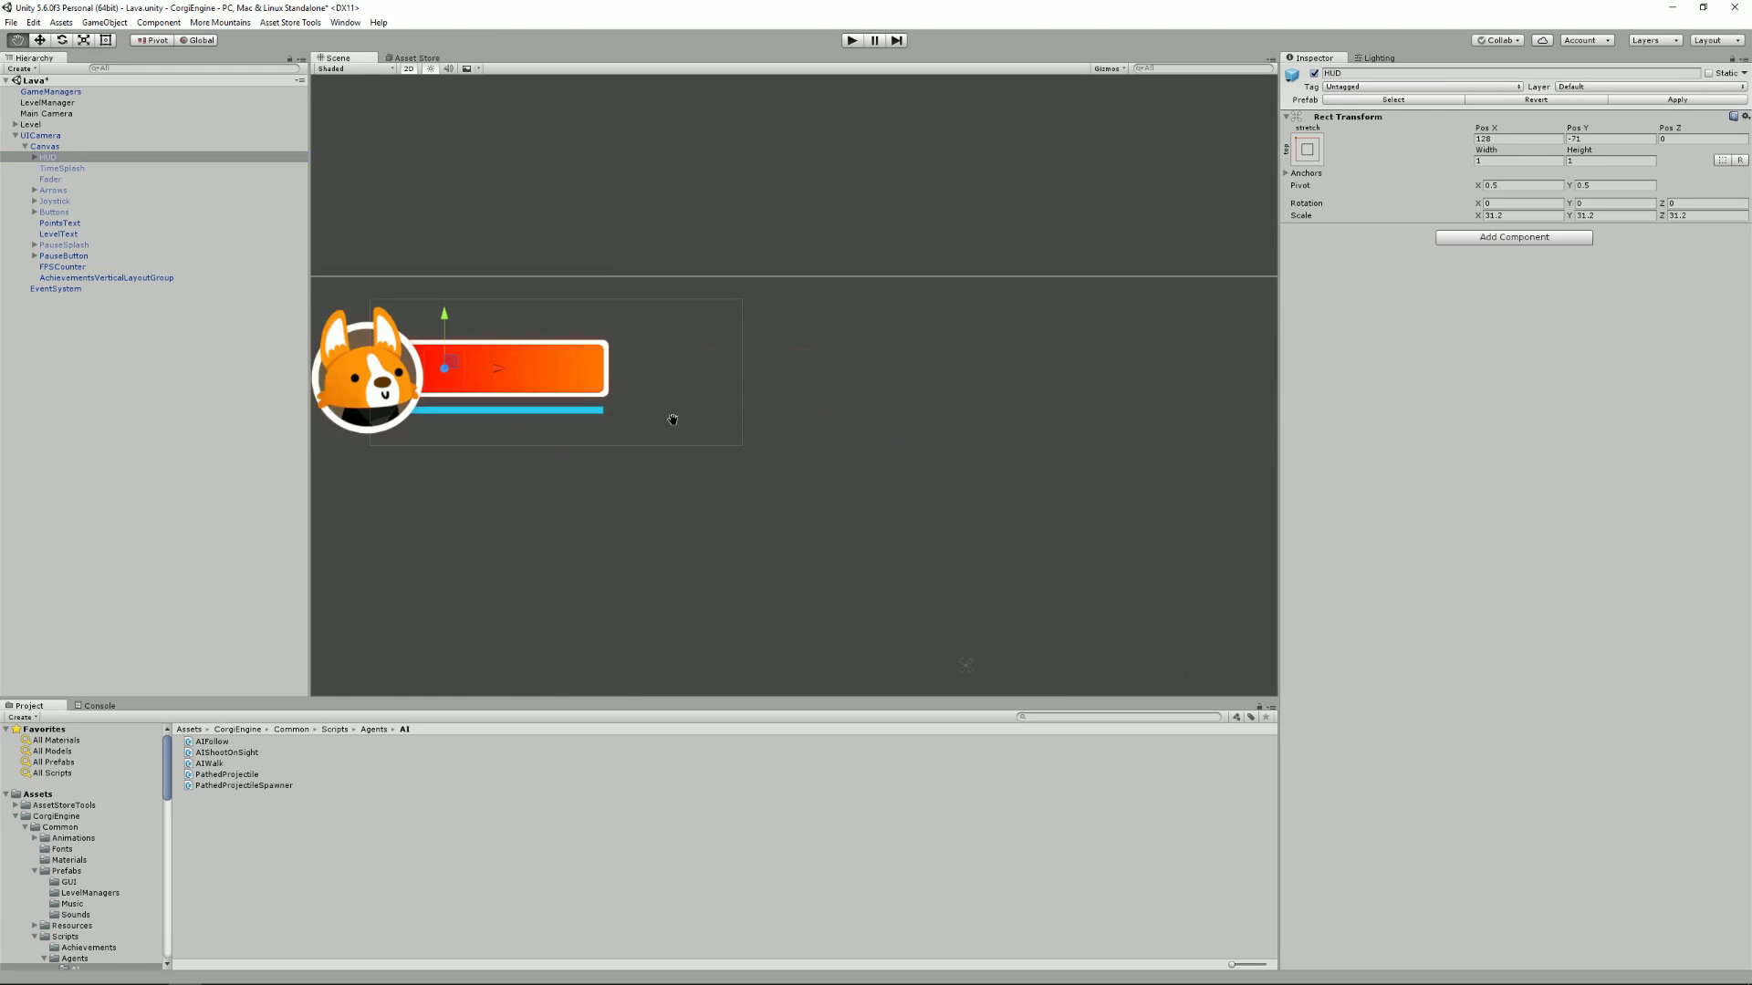
{"action": "scroll", "coordinate": [770, 446], "scroll_direction": "down", "scroll_amount": 3}
Preview the TimeSplash overlay by enabling the object briefly and disabling it again
{"action": "left_click", "coordinate": [73, 168]}
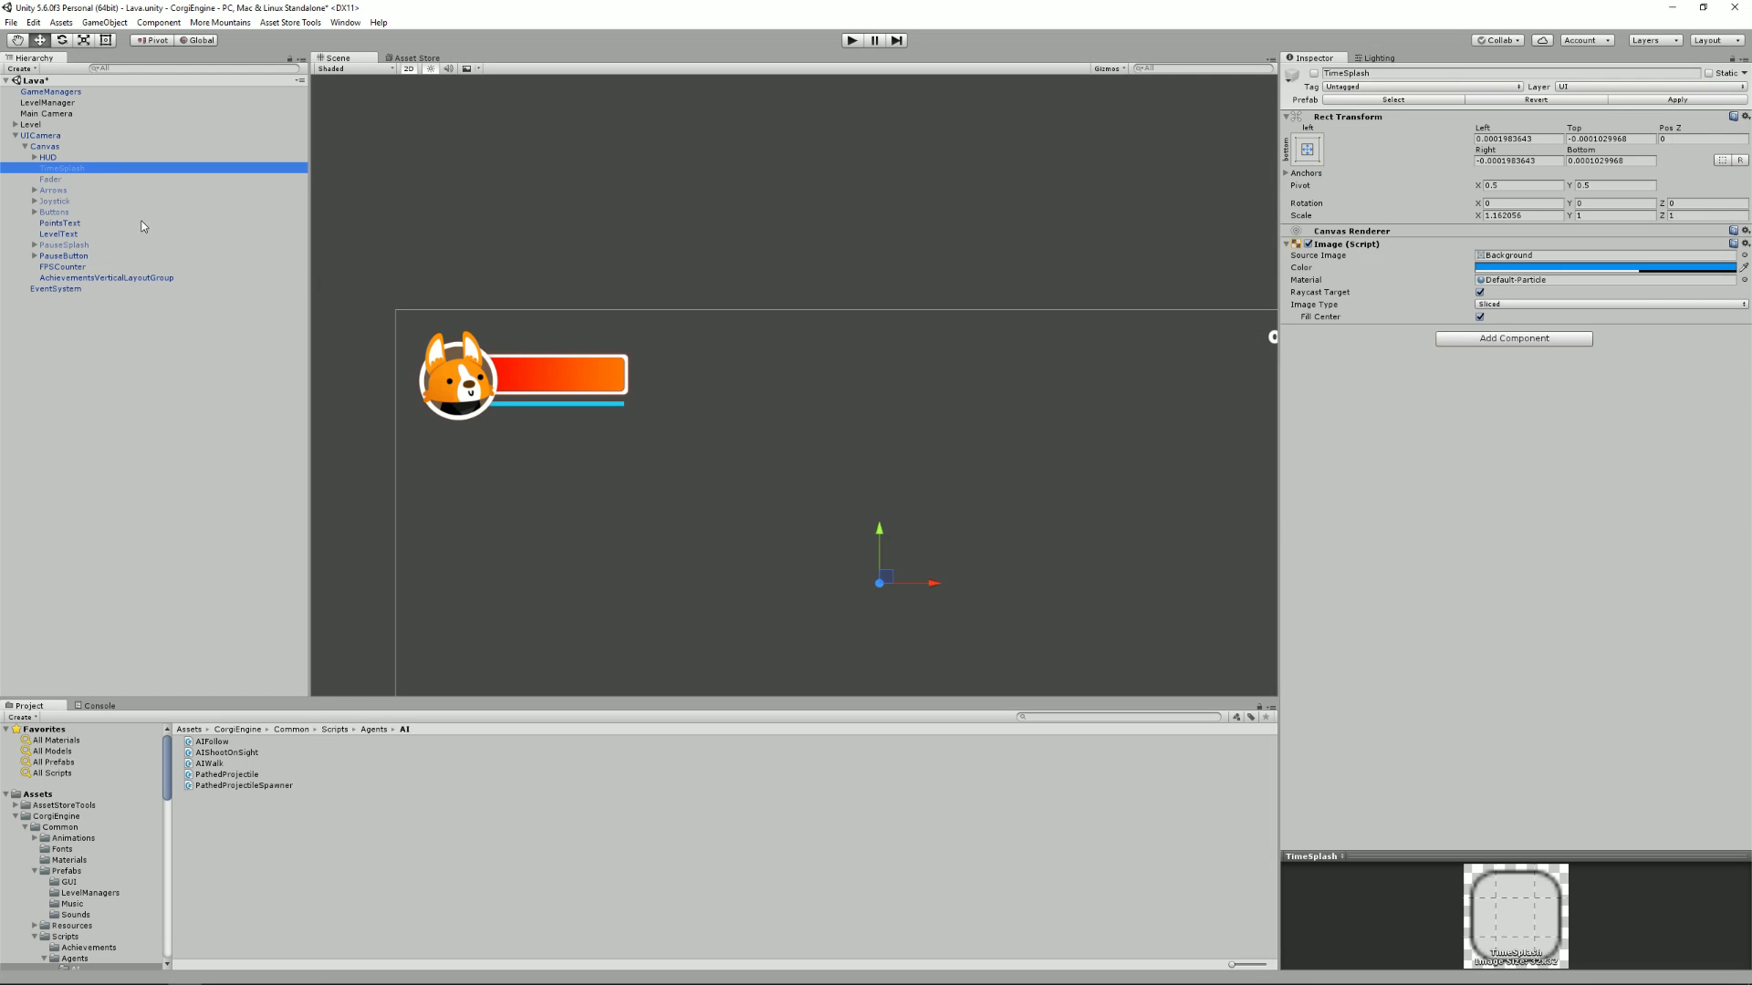
{"action": "left_click", "coordinate": [1314, 74]}
{"action": "left_click", "coordinate": [1314, 73]}
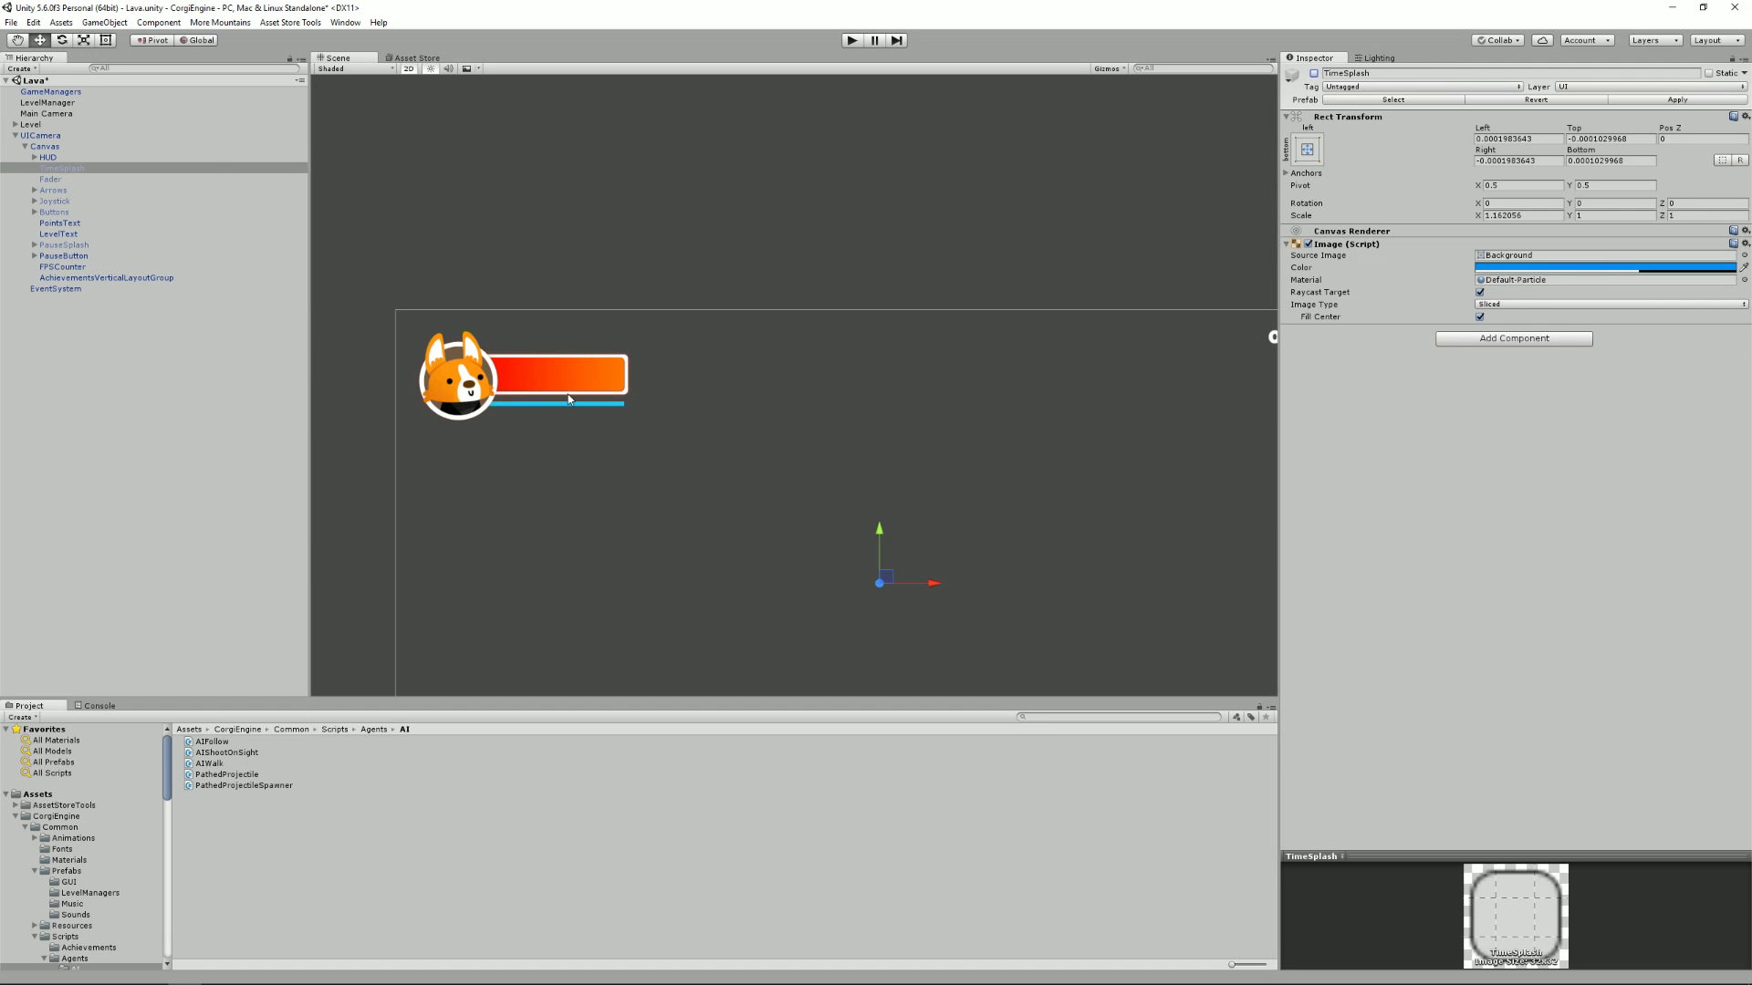
Bring the Fader into view and preview its overlay by enabling it briefly and disabling it again
{"action": "left_click", "coordinate": [76, 180]}
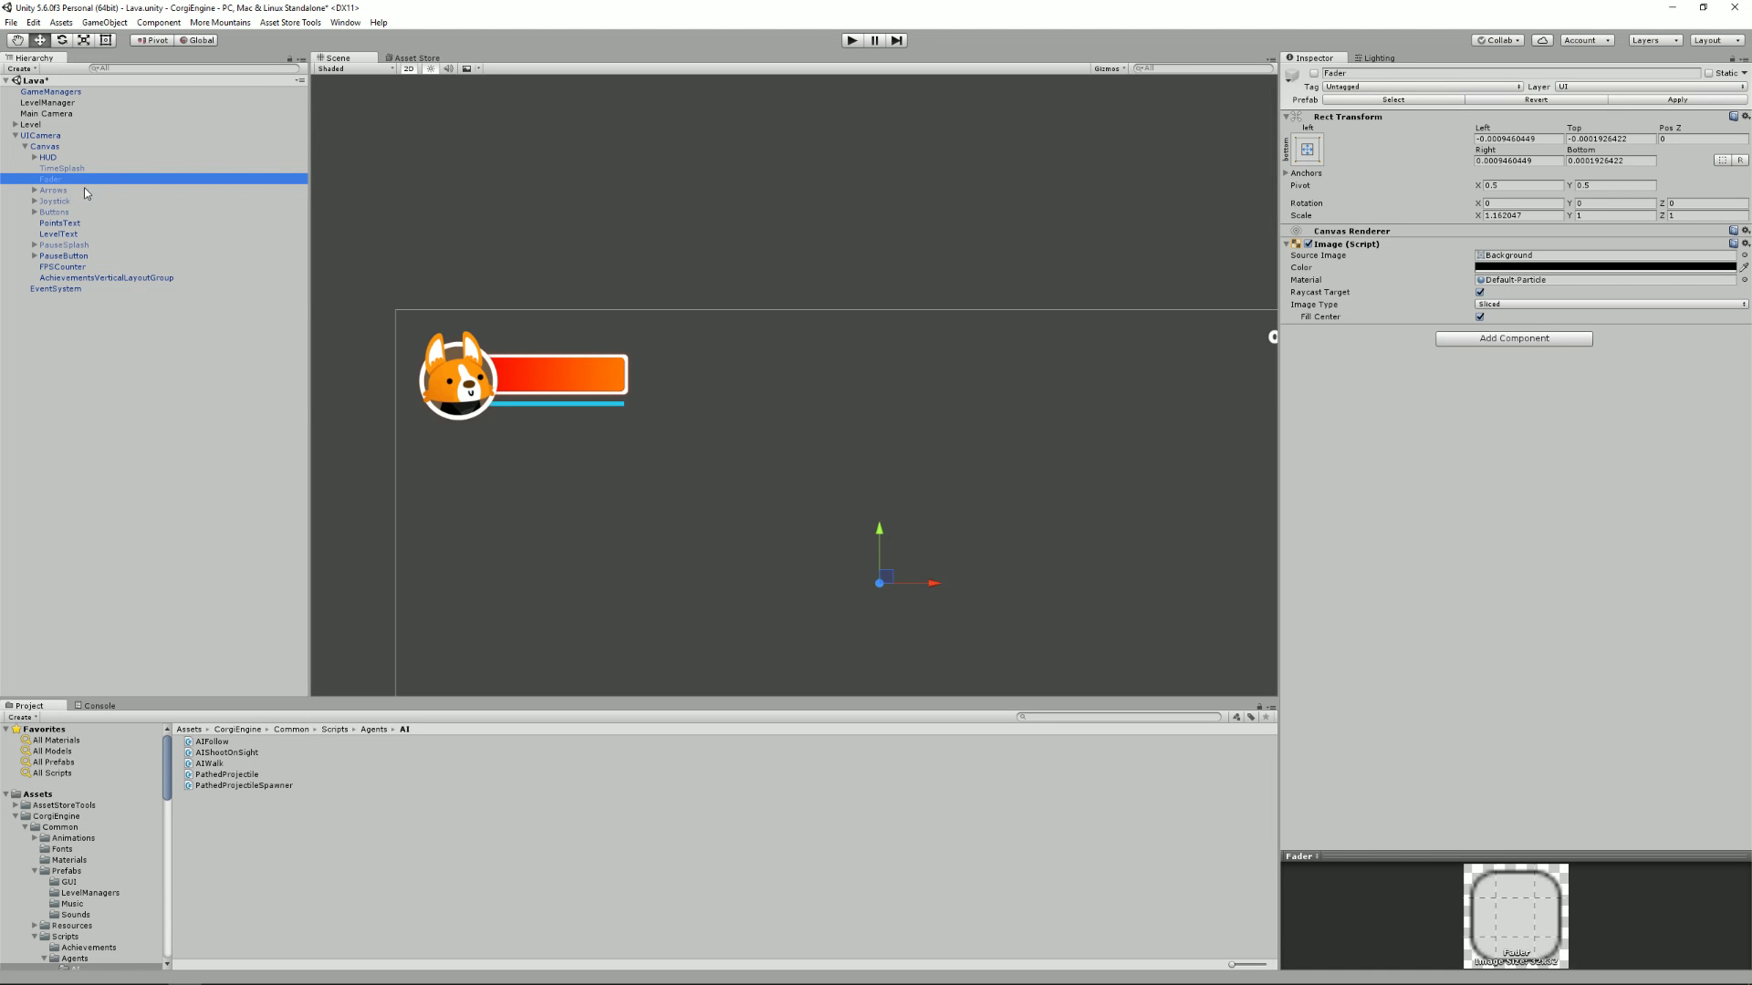
{"action": "key", "text": "f"}
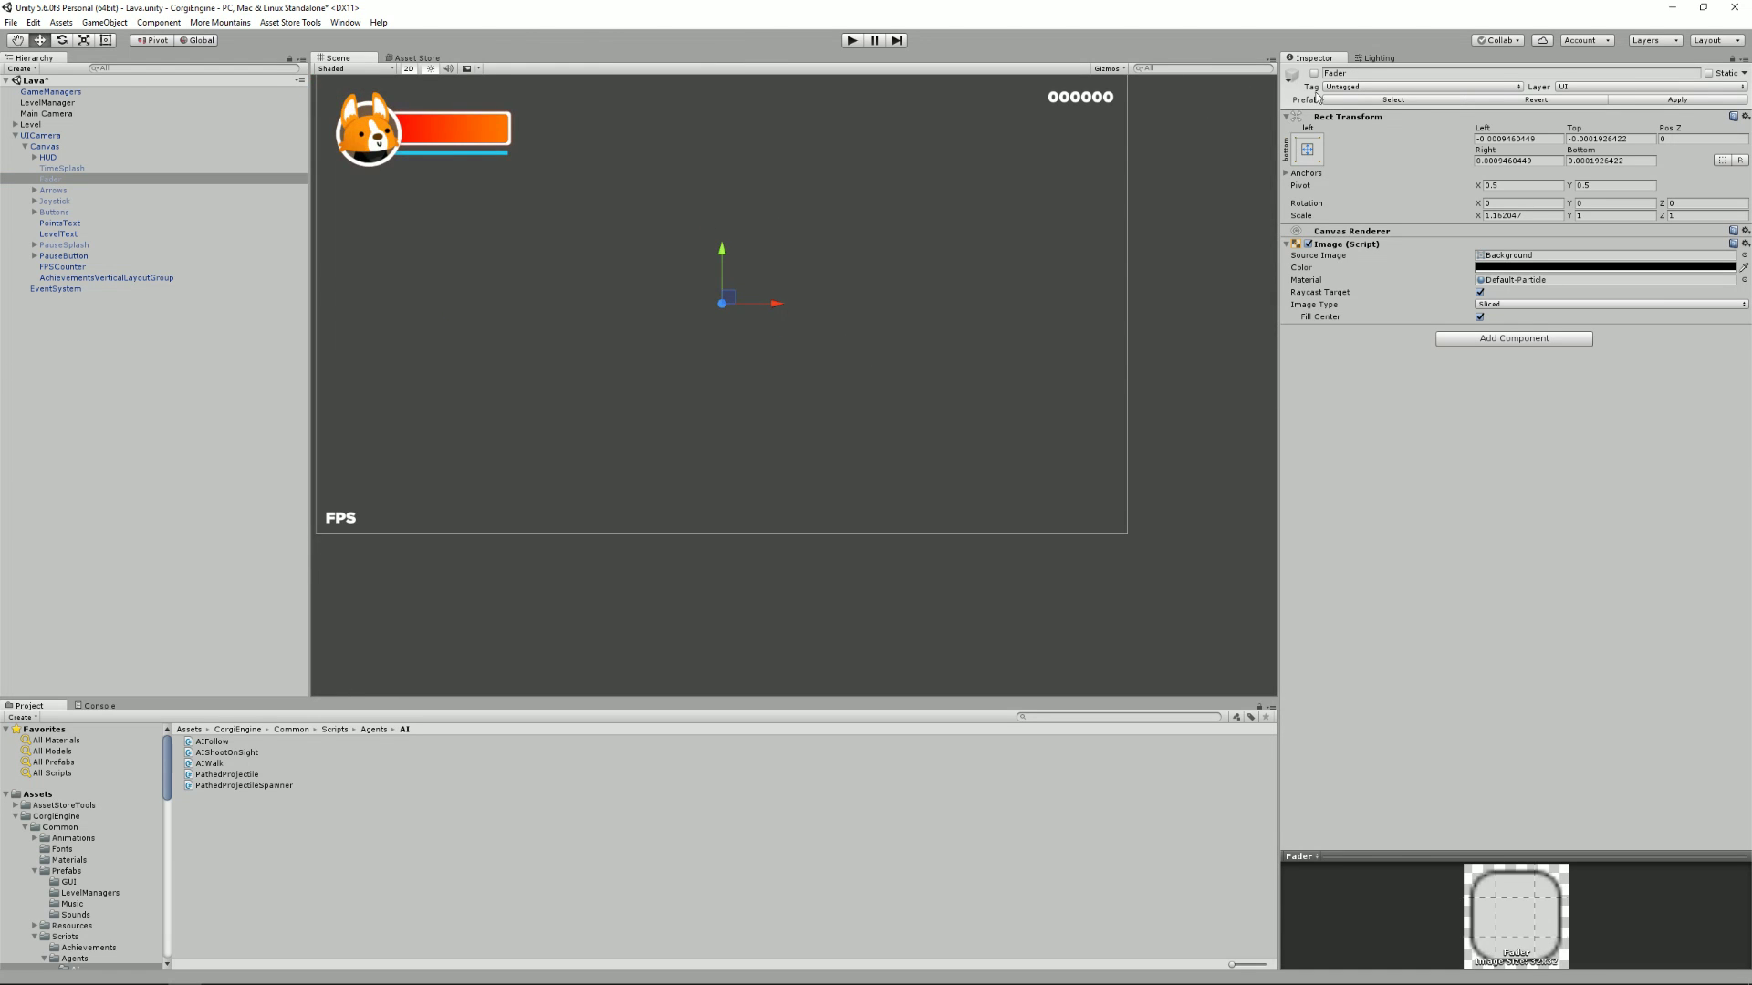
{"action": "left_click", "coordinate": [1314, 73]}
{"action": "left_click", "coordinate": [1314, 73]}
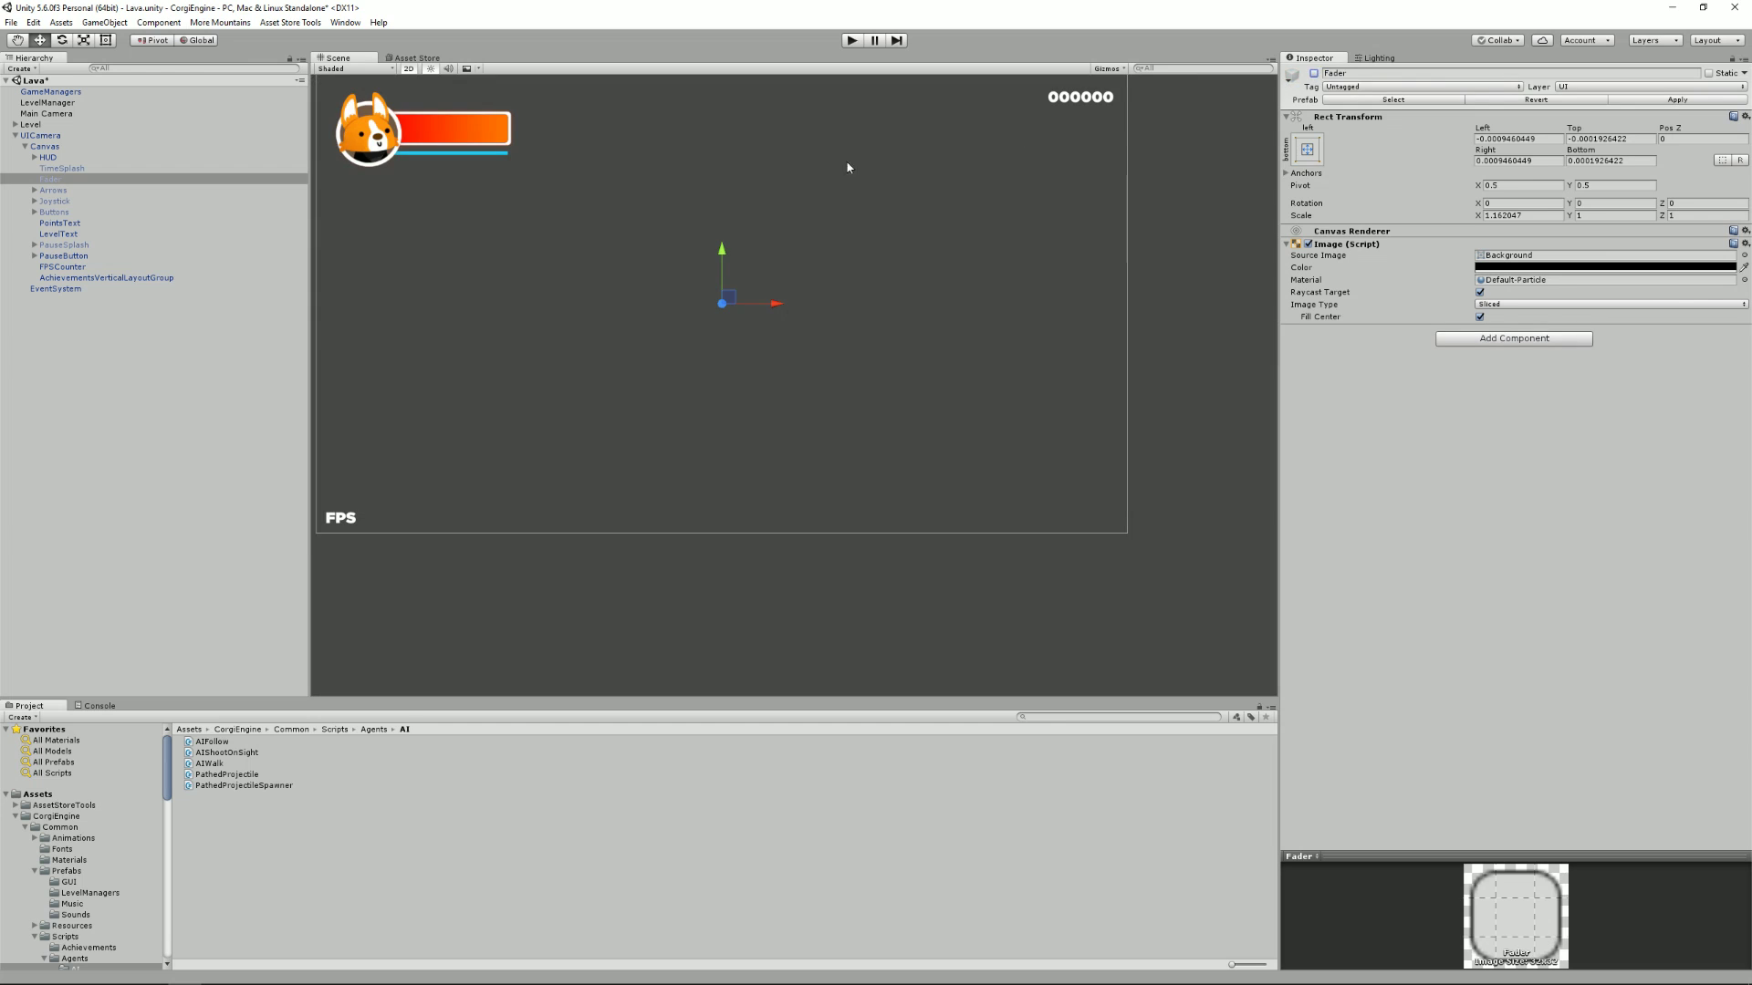
Preview the Arrows mobile controls by enabling the object briefly and disabling it again
{"action": "left_click", "coordinate": [54, 190]}
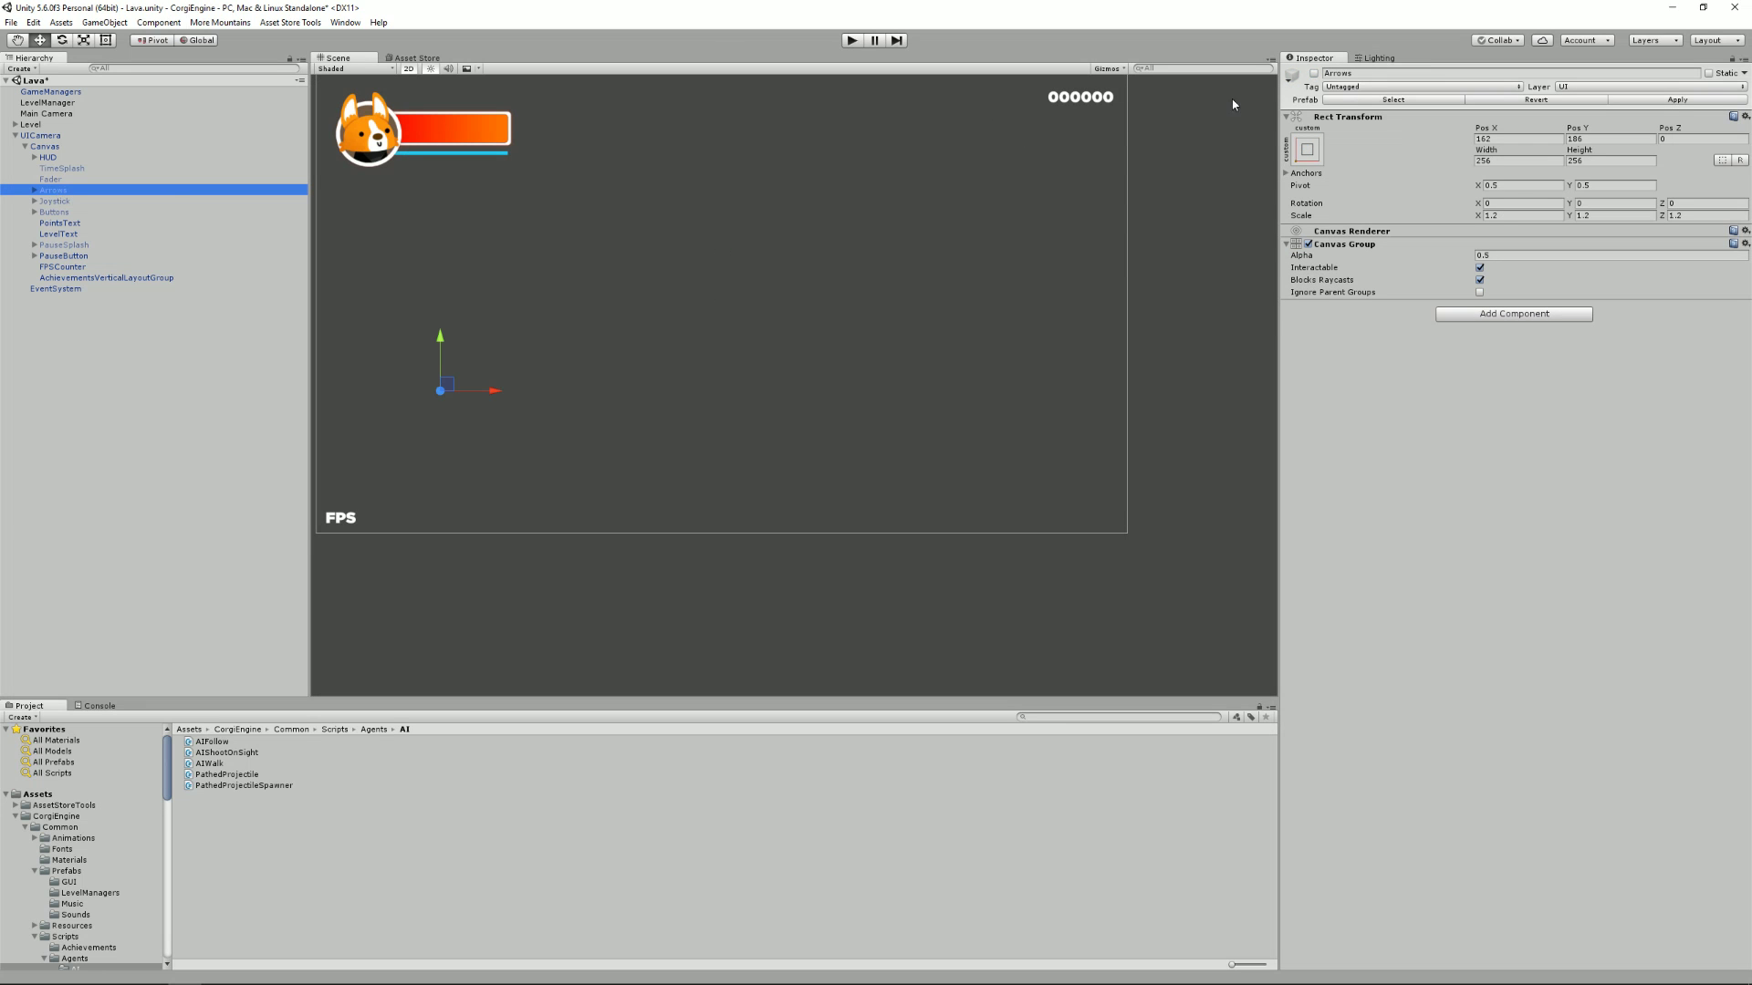
{"action": "left_click", "coordinate": [1314, 73]}
{"action": "left_click", "coordinate": [1313, 73]}
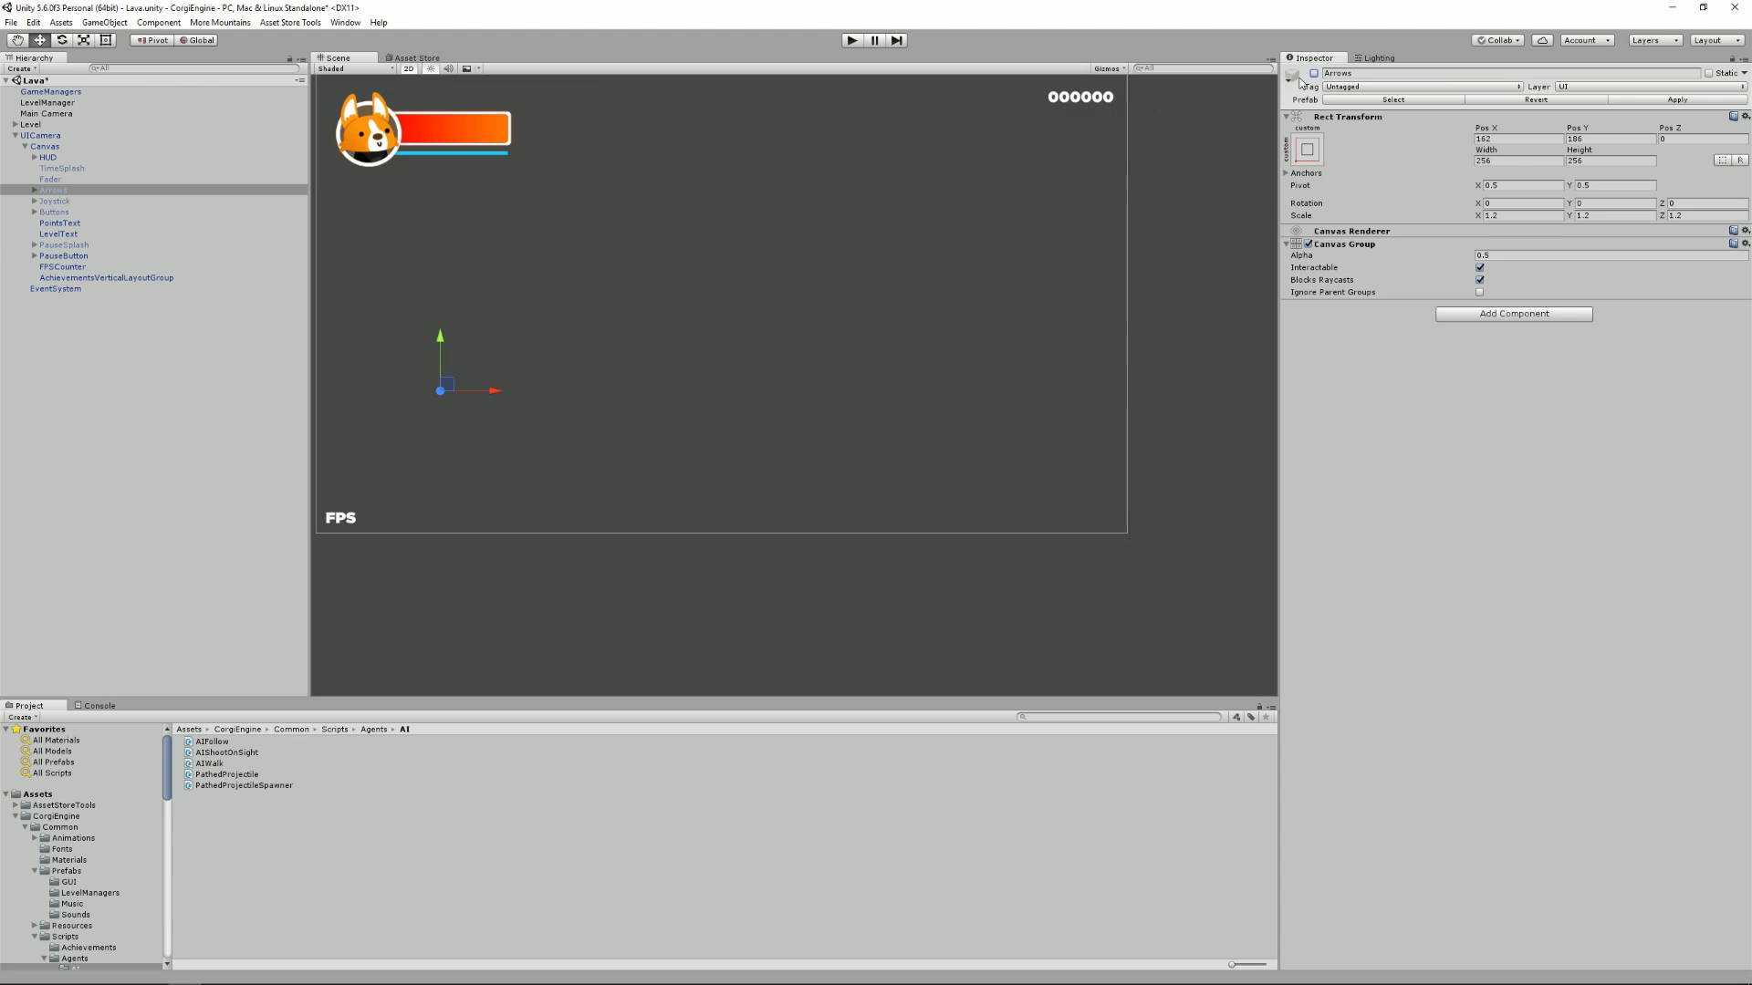
Inspect the PointsText and LevelText objects, and preview the PauseSplash overlay by briefly enabling and disabling it
{"action": "left_click", "coordinate": [84, 224]}
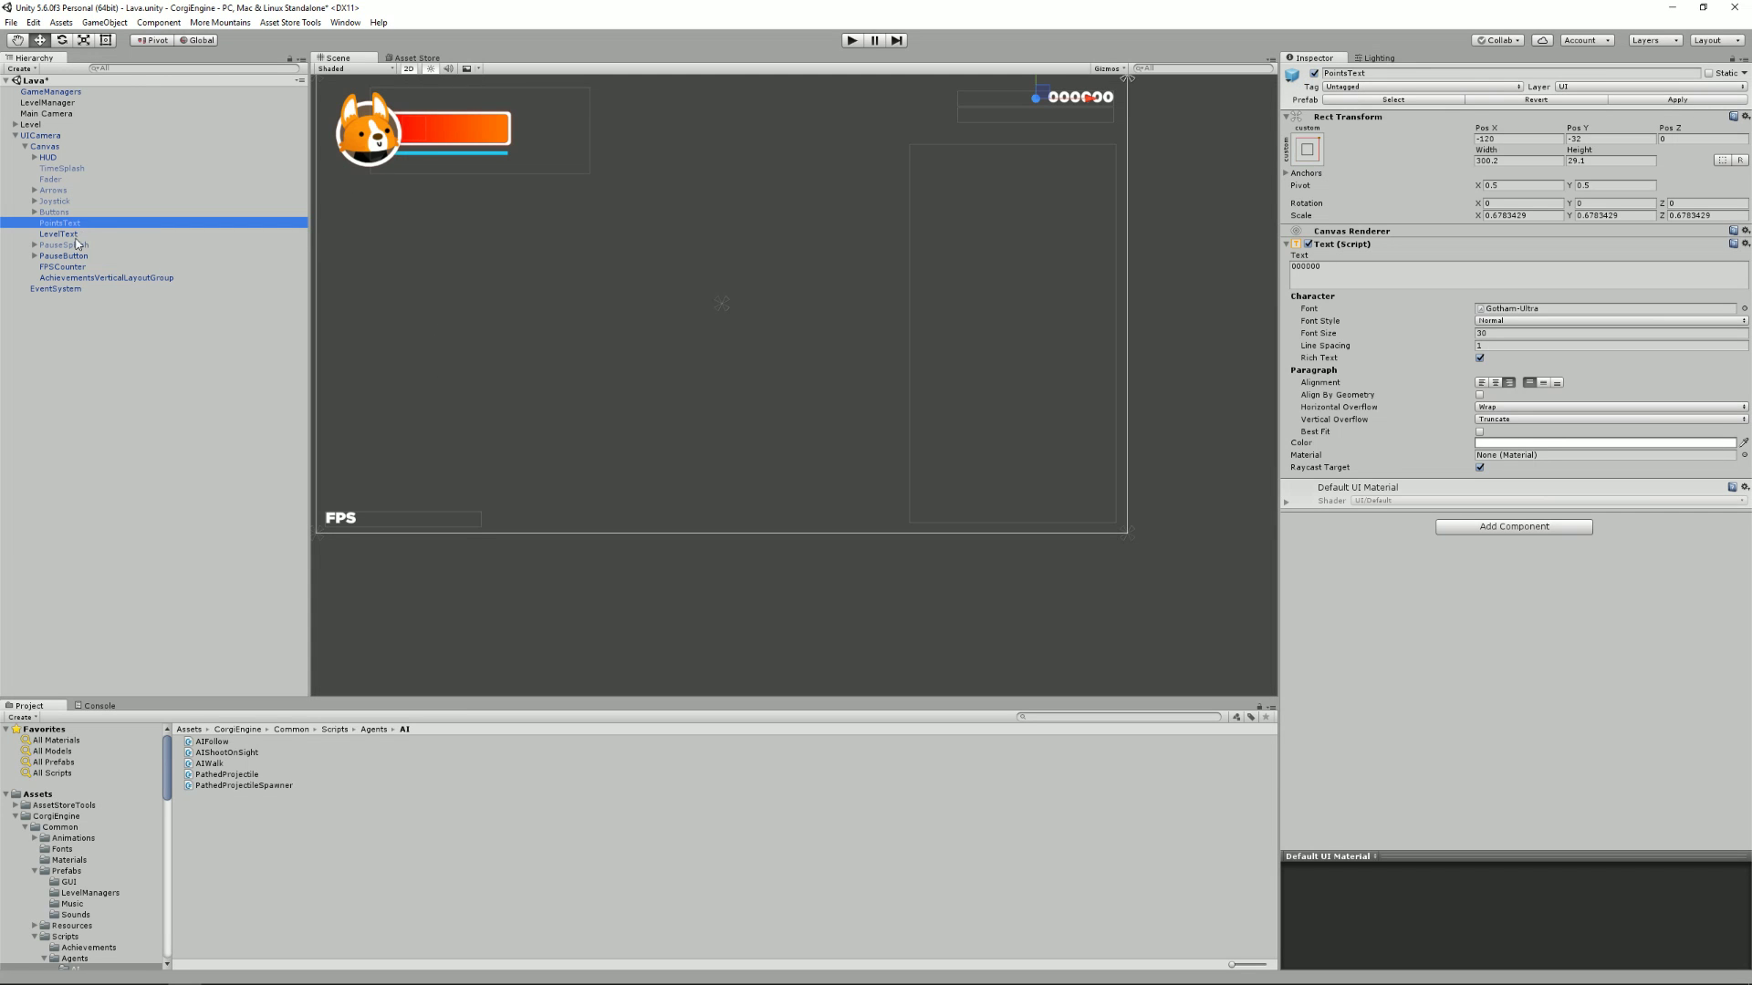
{"action": "left_click", "coordinate": [76, 234]}
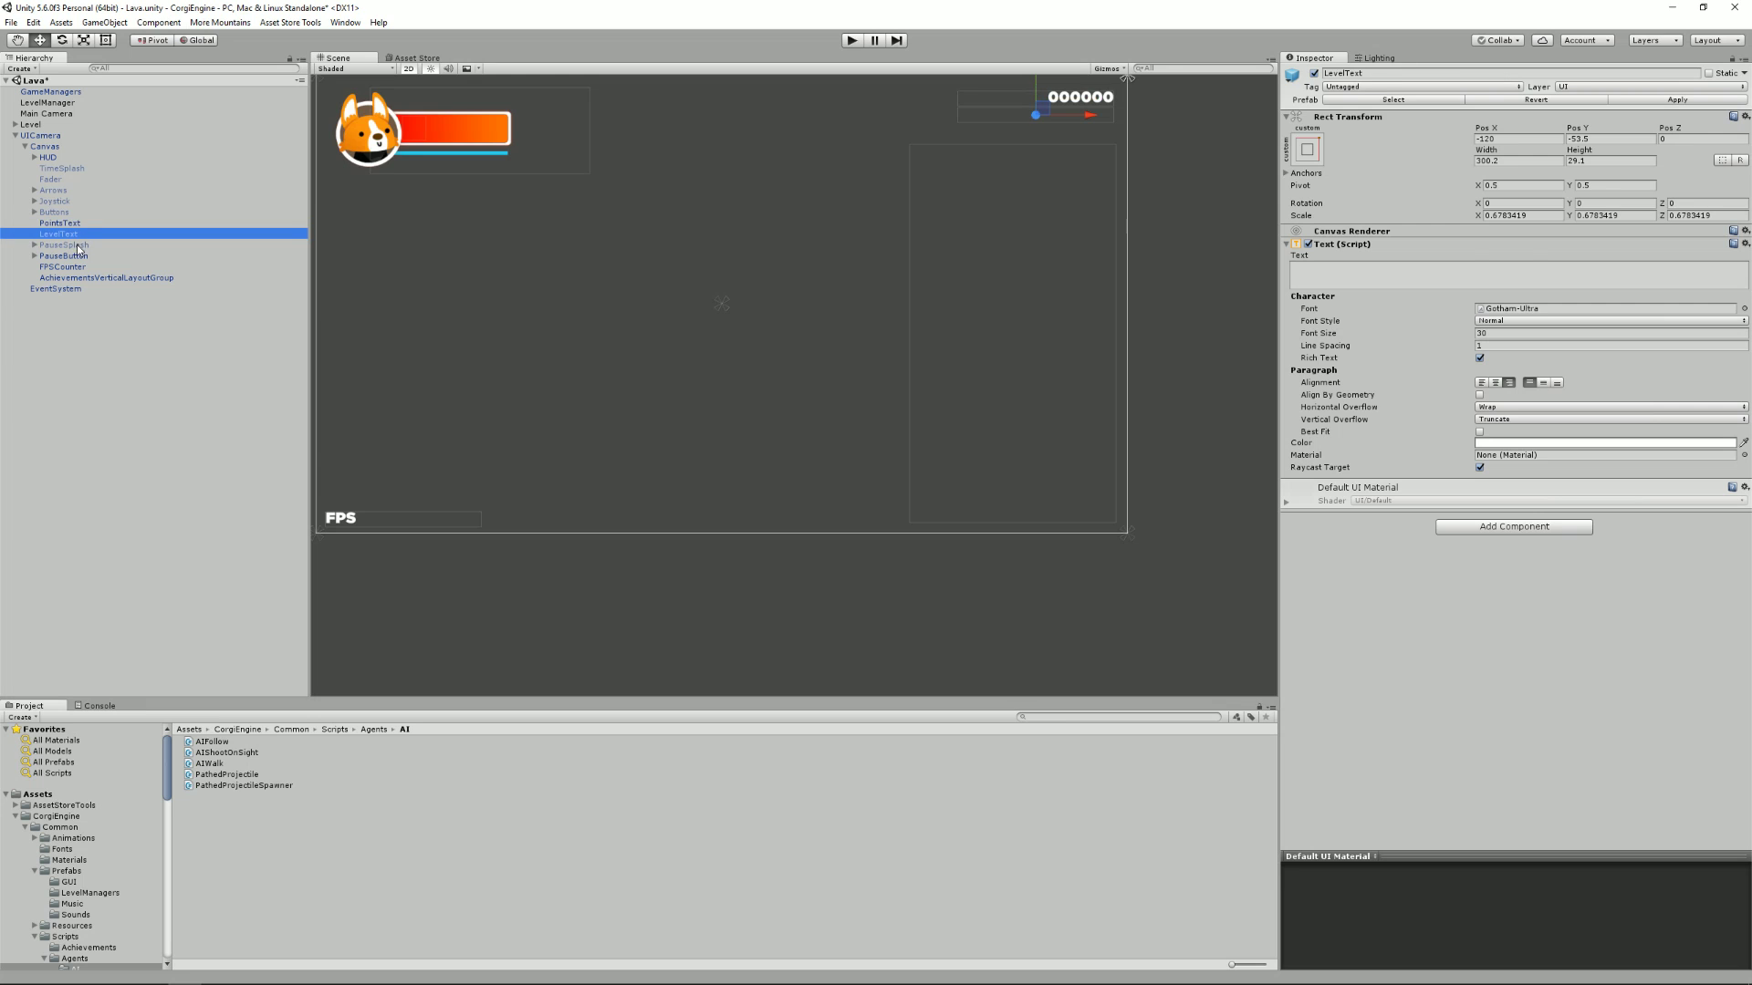
{"action": "left_click", "coordinate": [77, 246]}
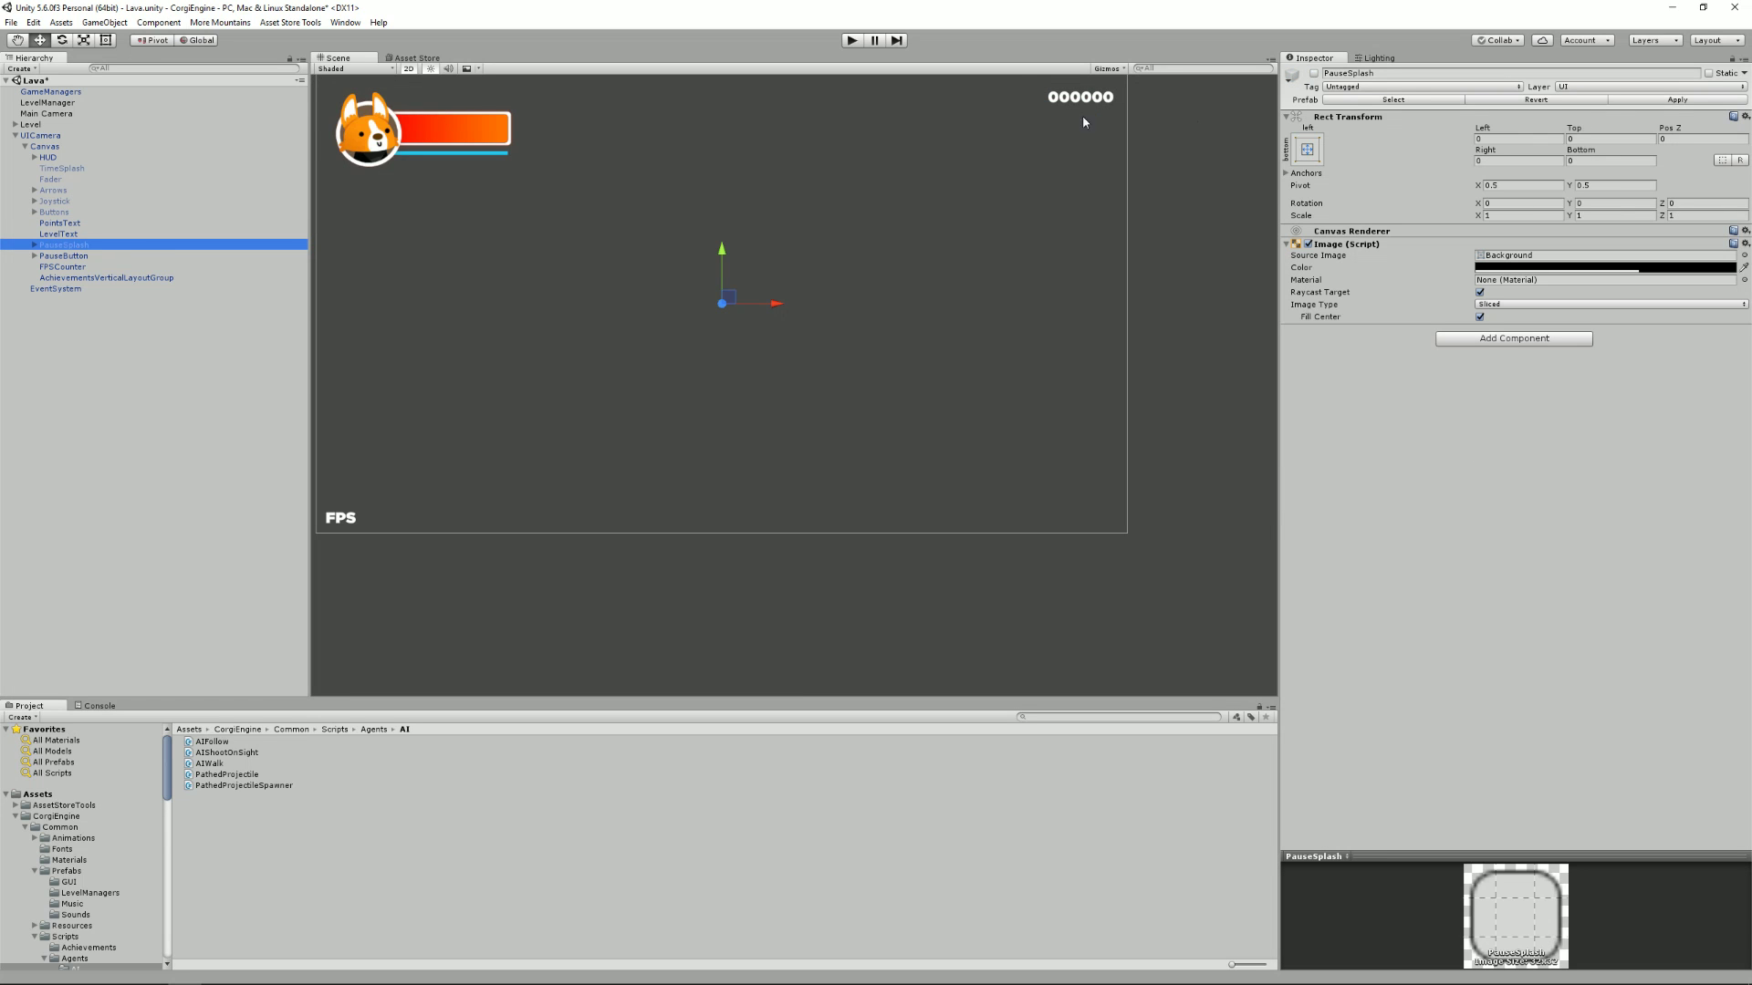
{"action": "left_click", "coordinate": [1314, 74]}
{"action": "left_click", "coordinate": [1314, 74]}
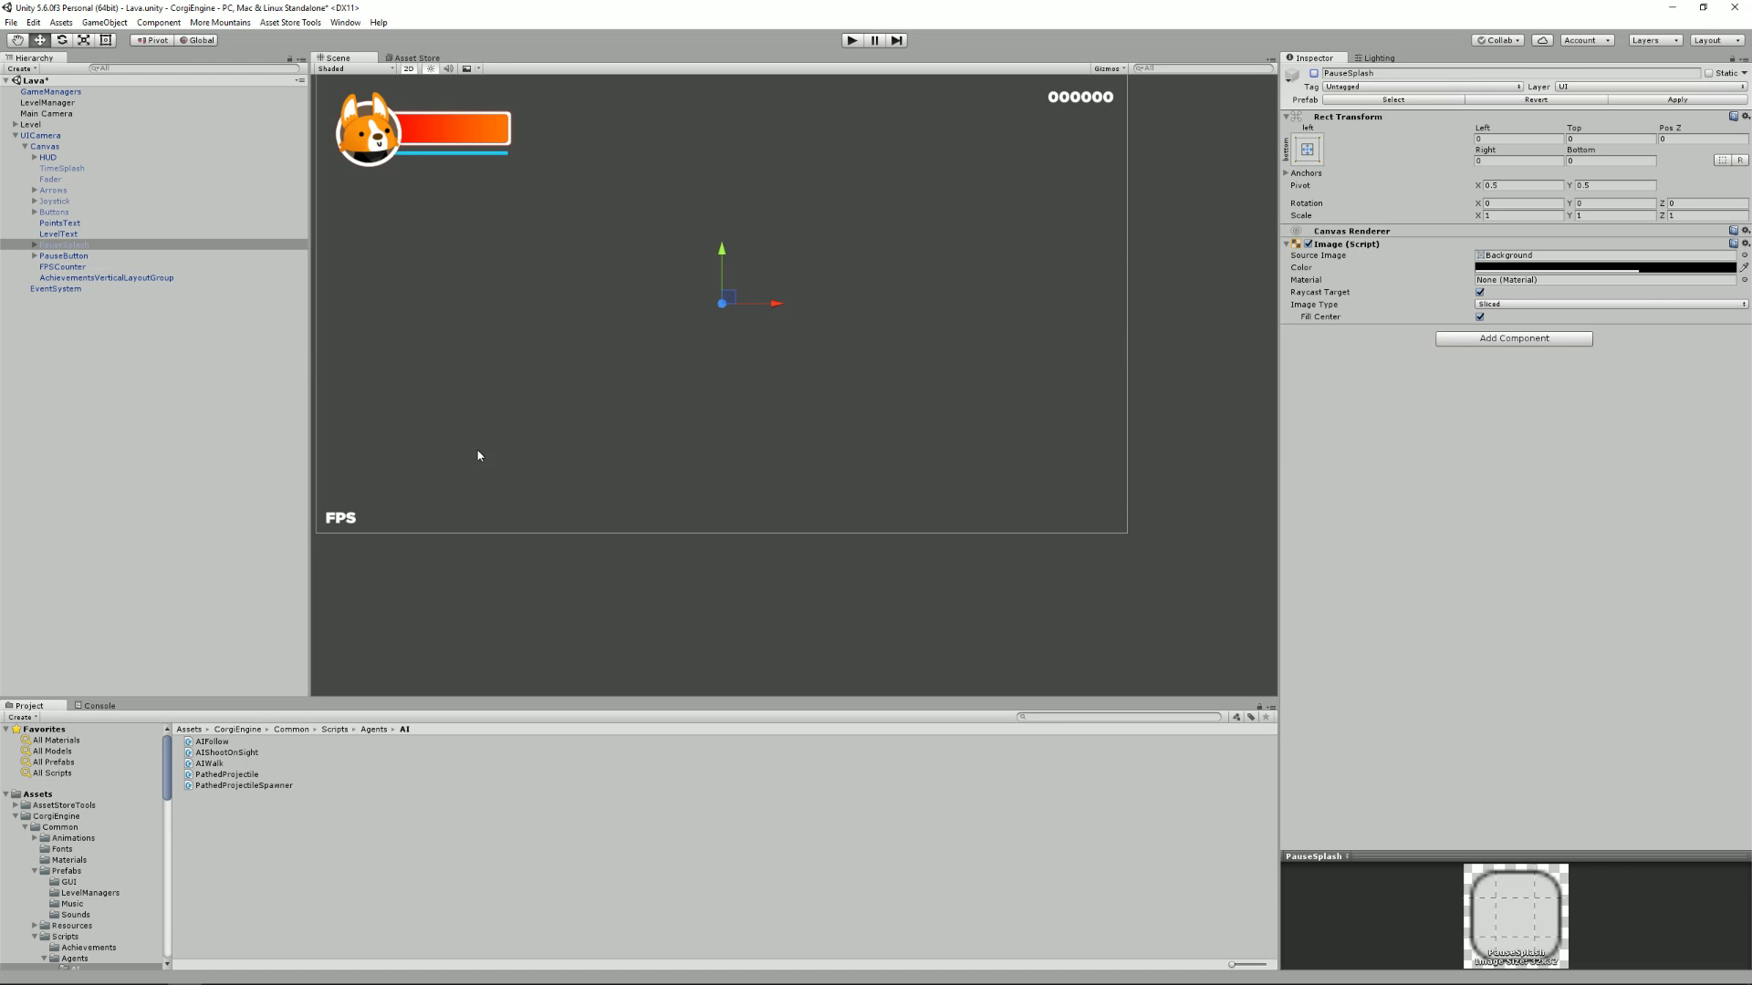
Select the UICamera and the Main Camera together to compare their camera previews
{"action": "middle_click_drag", "start_coordinate": [623, 257], "coordinate": [752, 321]}
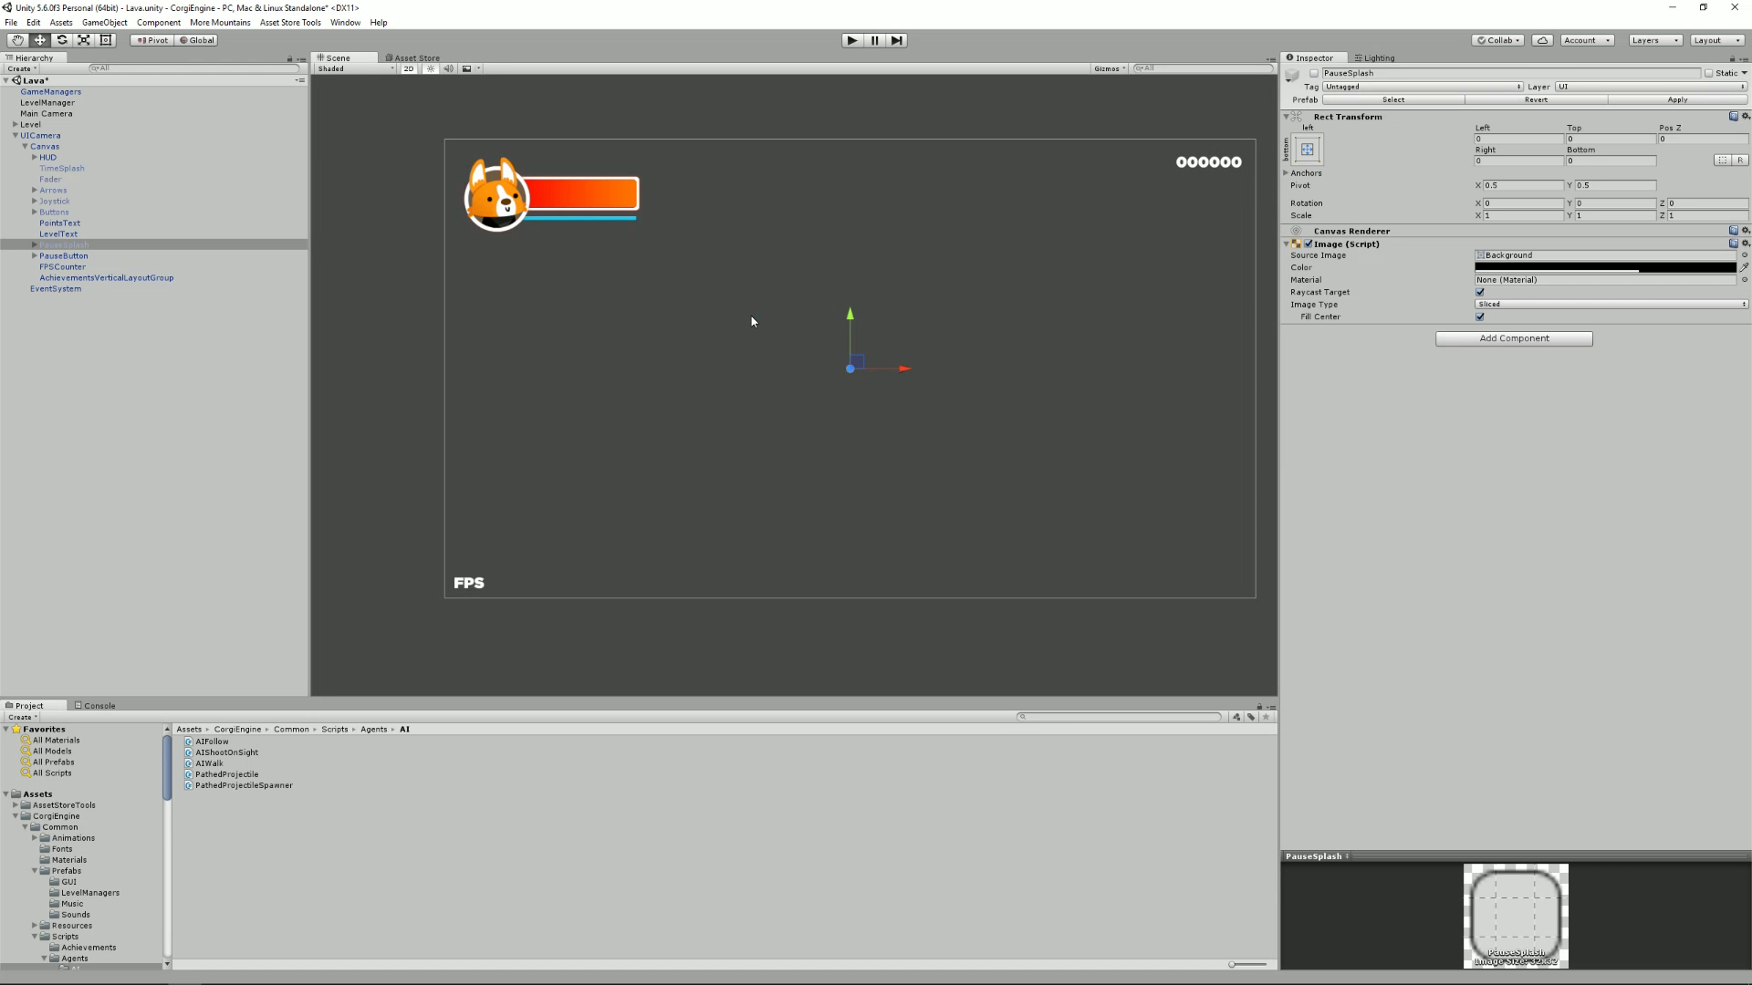
{"action": "left_click", "coordinate": [752, 321]}
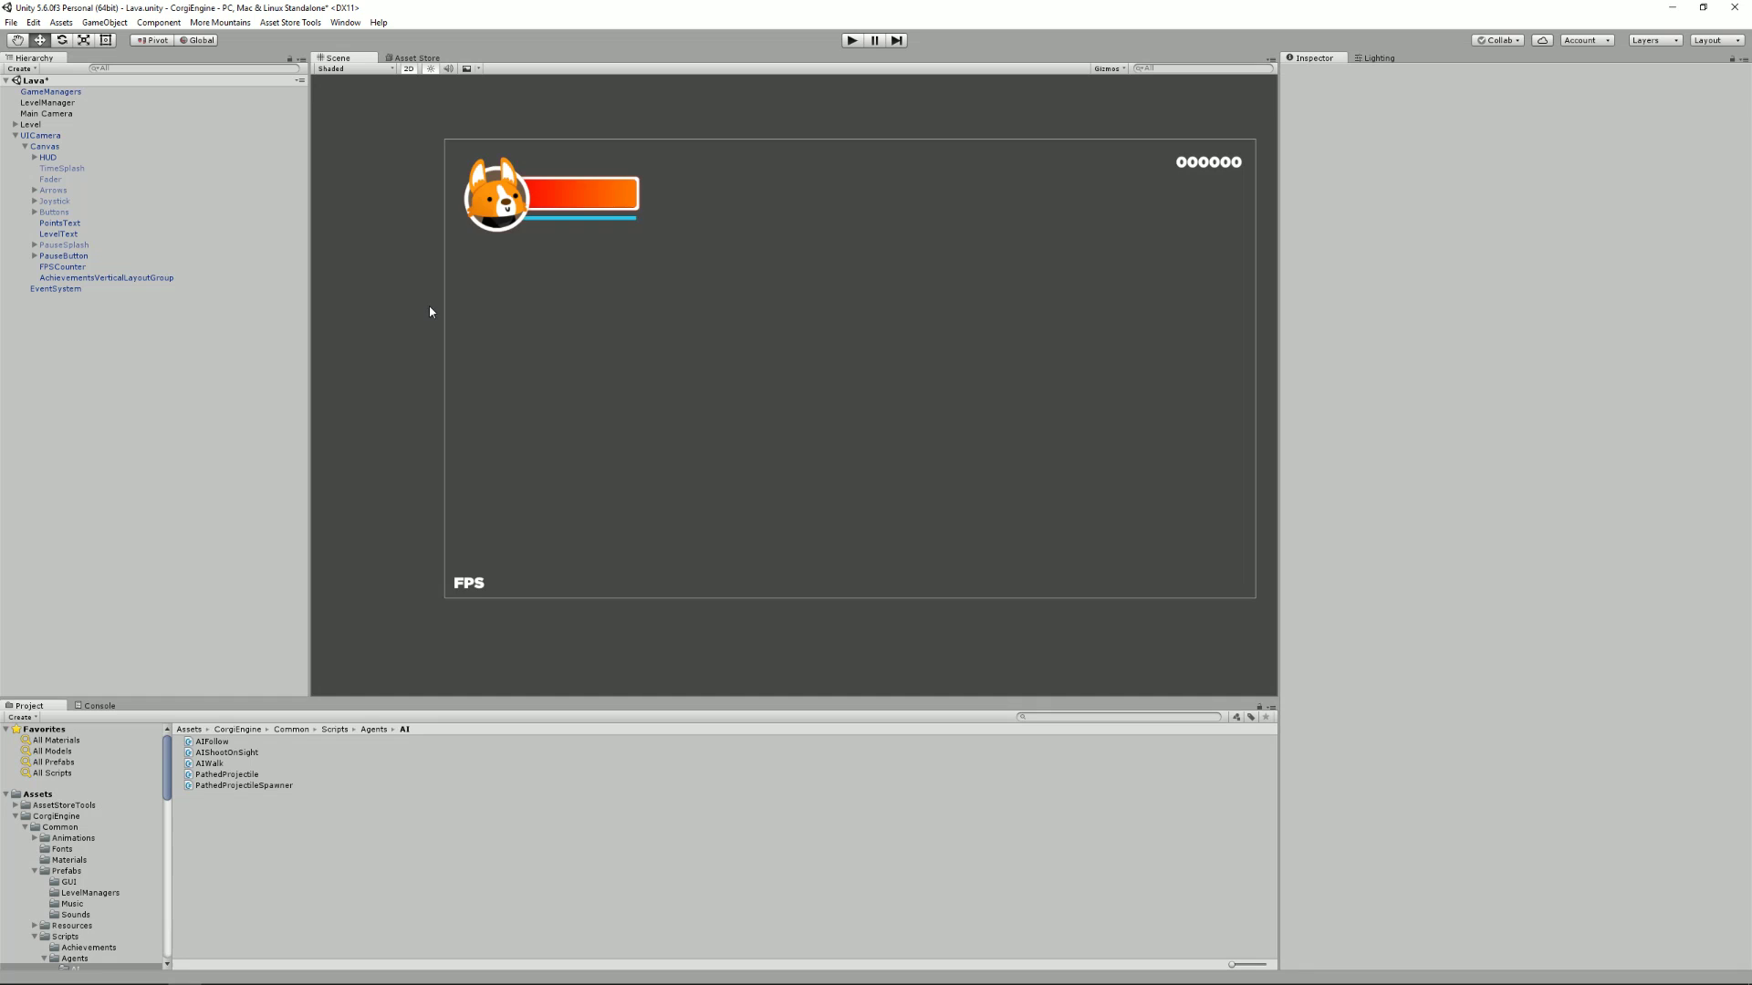
{"action": "scroll", "coordinate": [458, 273], "scroll_direction": "down", "scroll_amount": 5}
{"action": "middle_click_drag", "start_coordinate": [888, 298], "coordinate": [792, 313]}
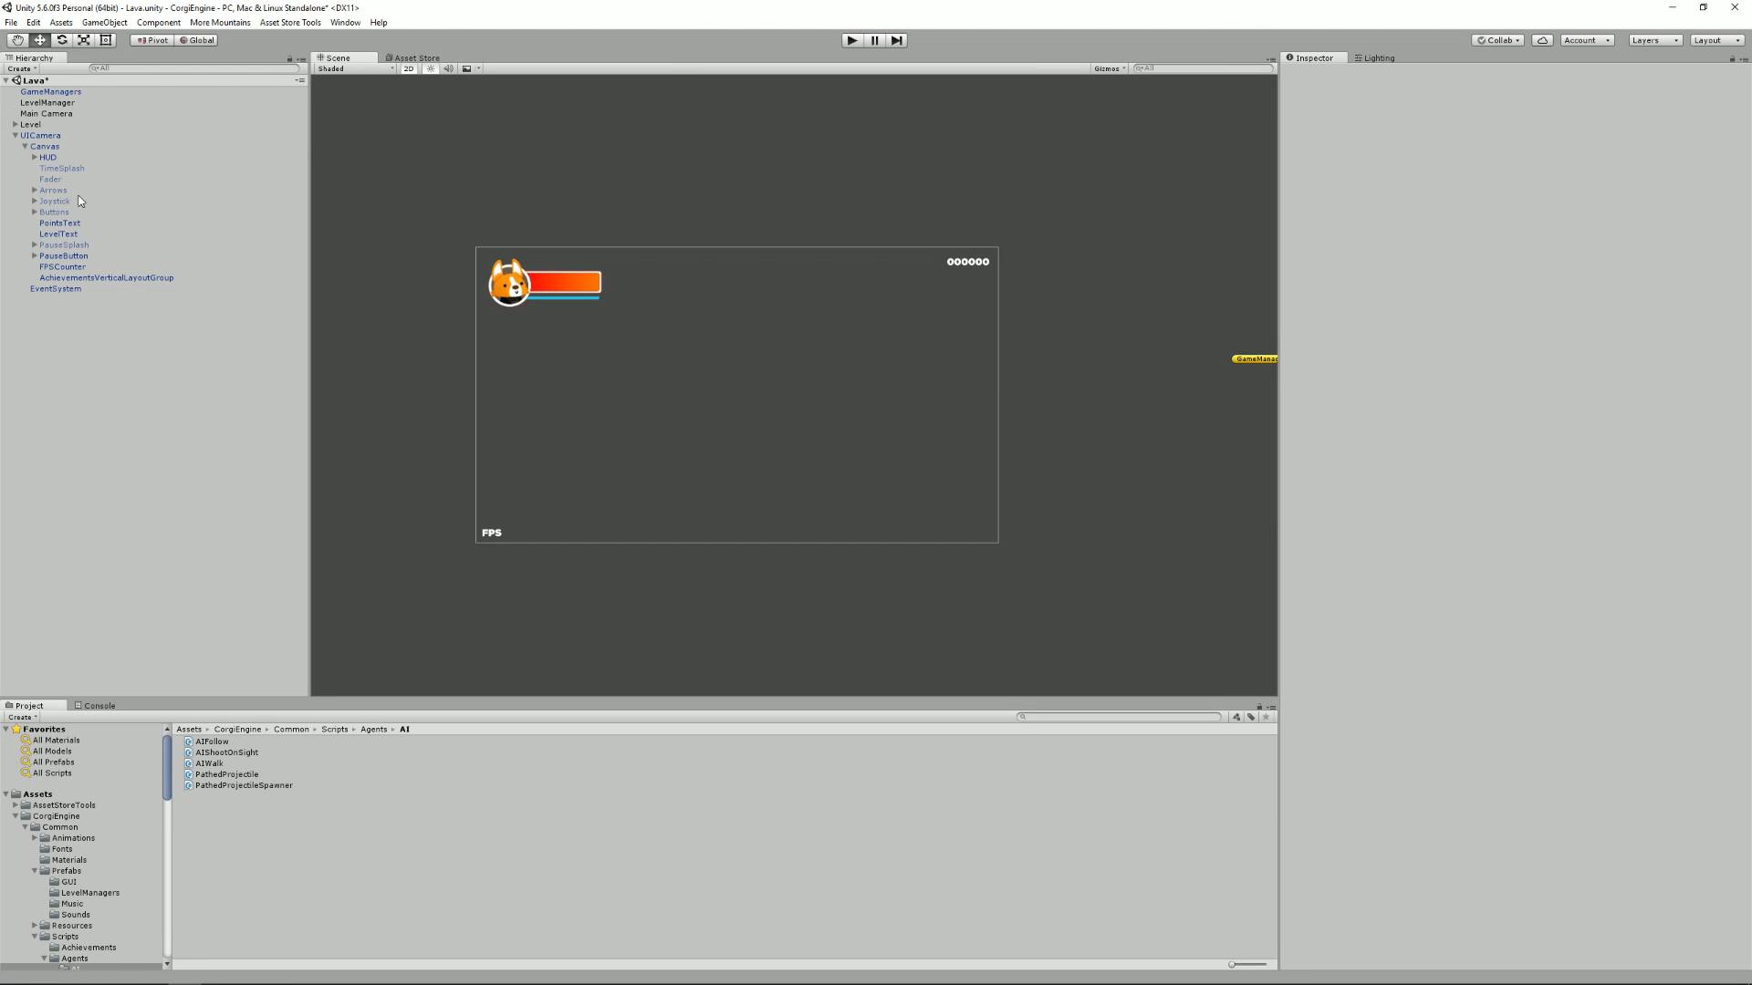
{"action": "left_click", "coordinate": [92, 134]}
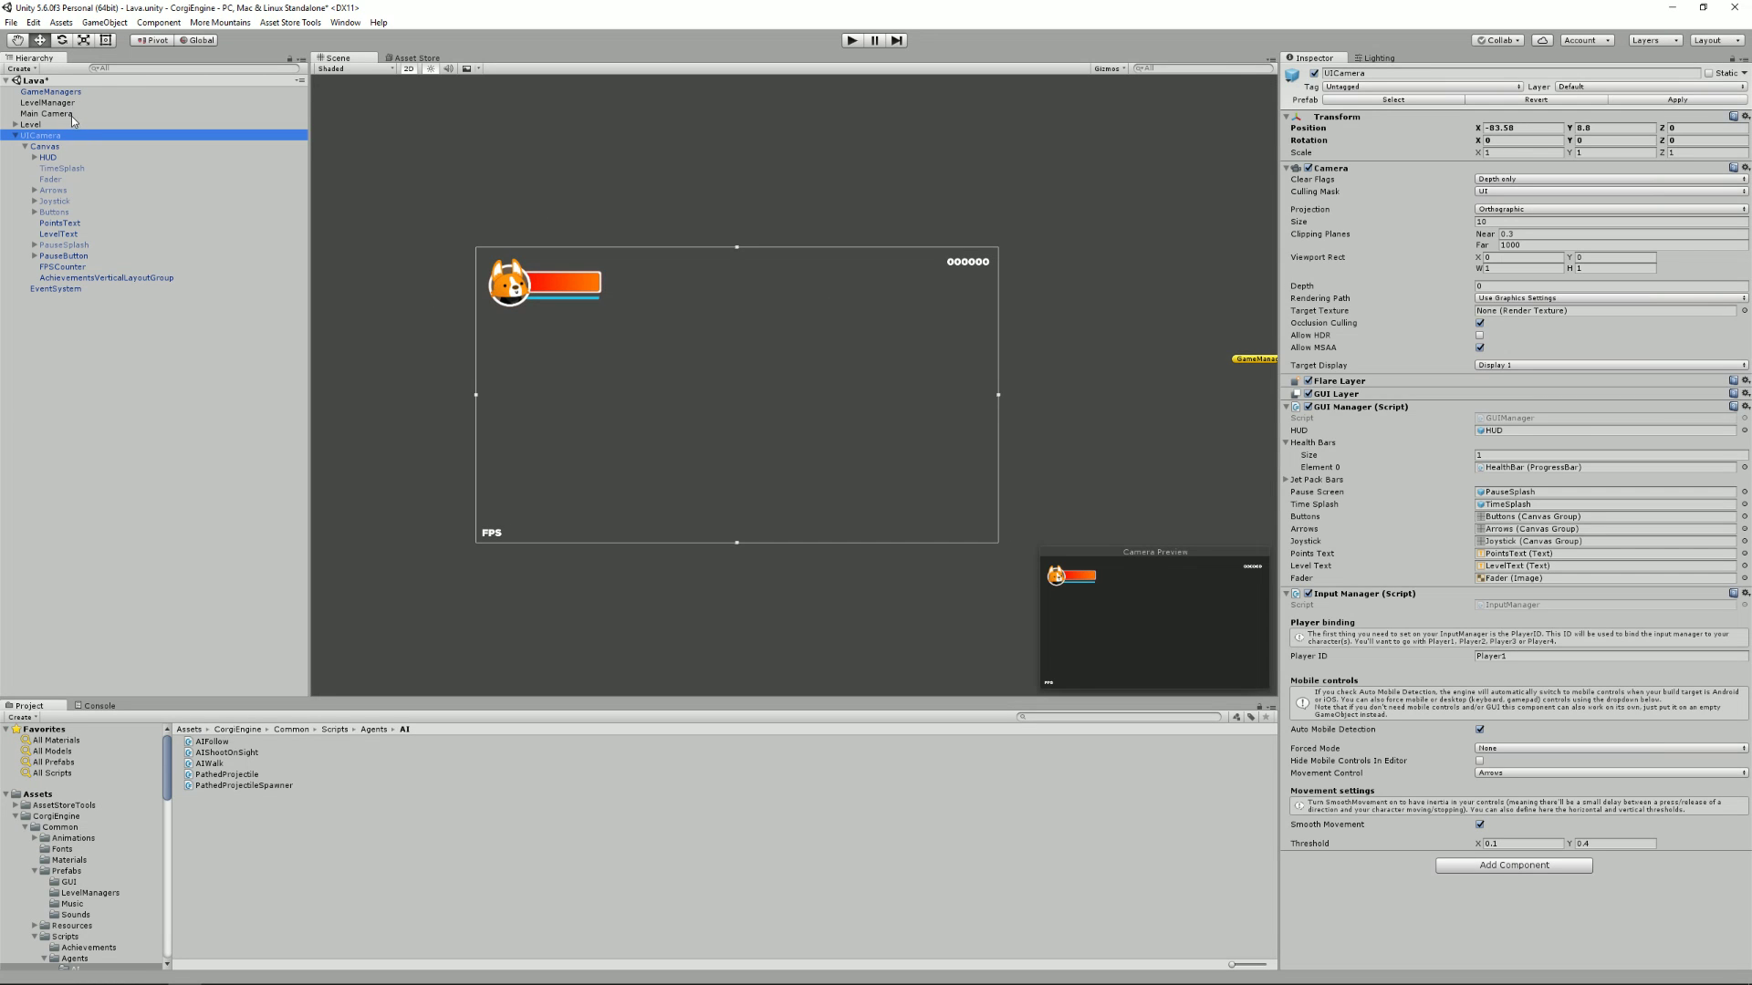
{"action": "left_click", "coordinate": [77, 114], "text": "ctrl"}
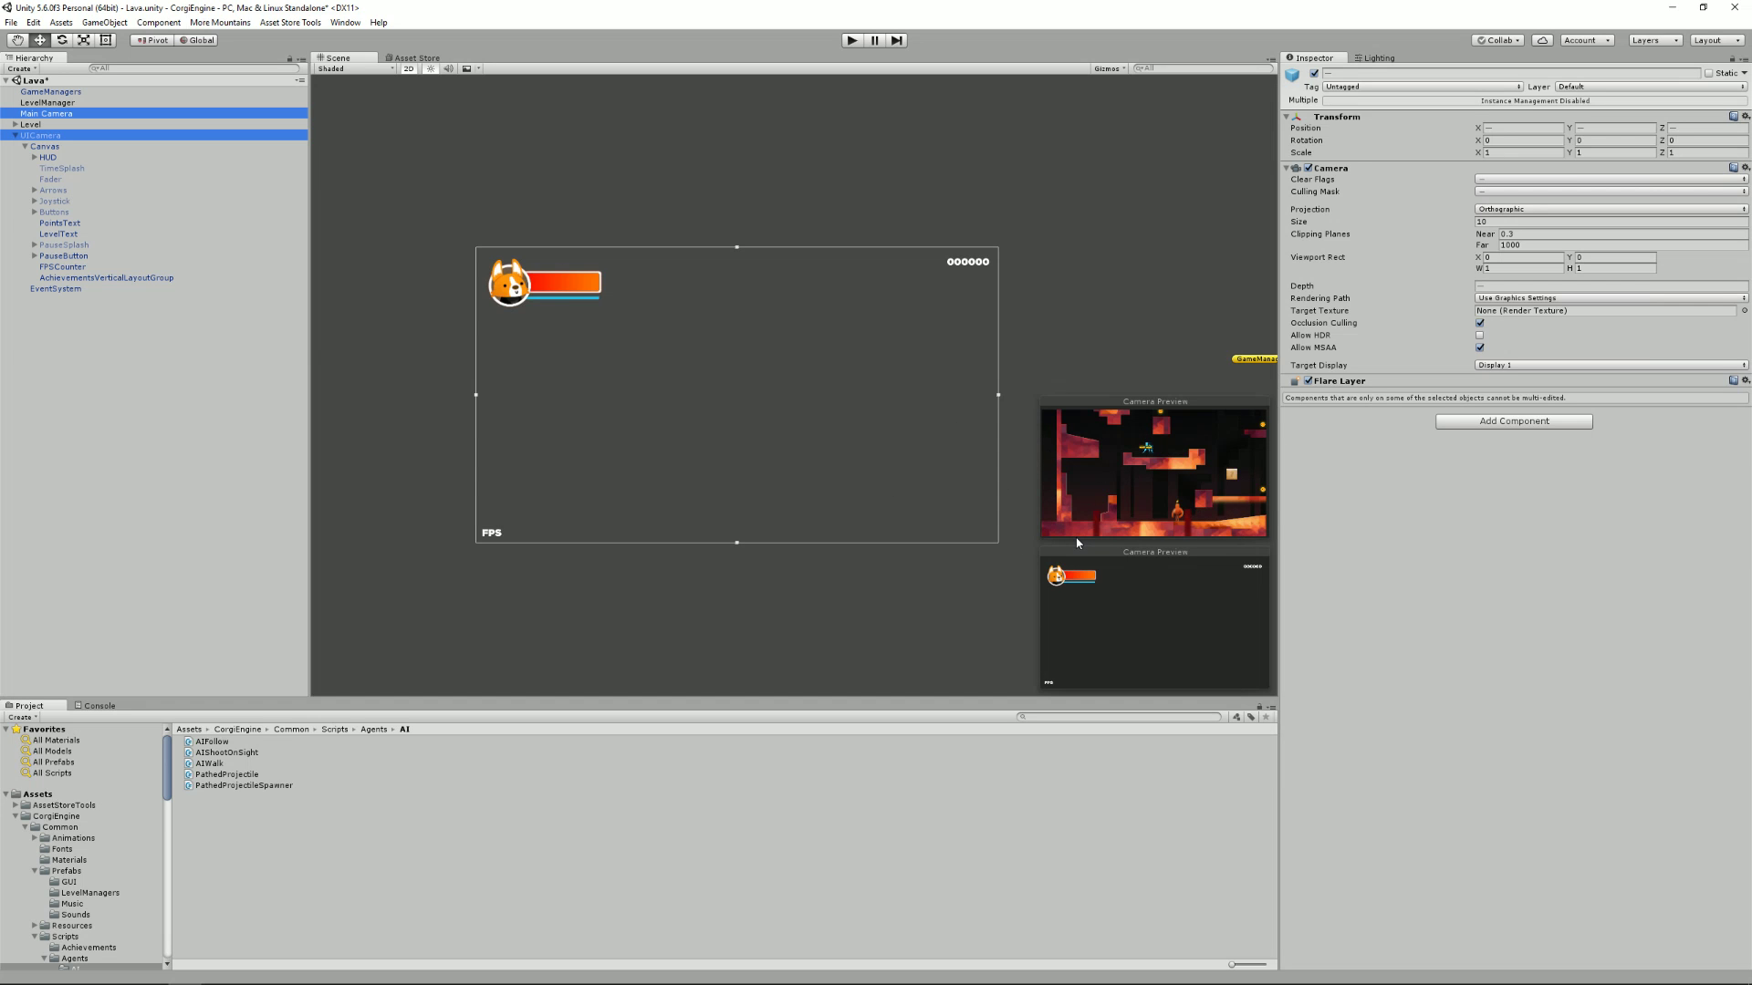
Run the game and place the Game window over the scene view to examine both cameras' combined output
{"action": "left_click", "coordinate": [852, 40]}
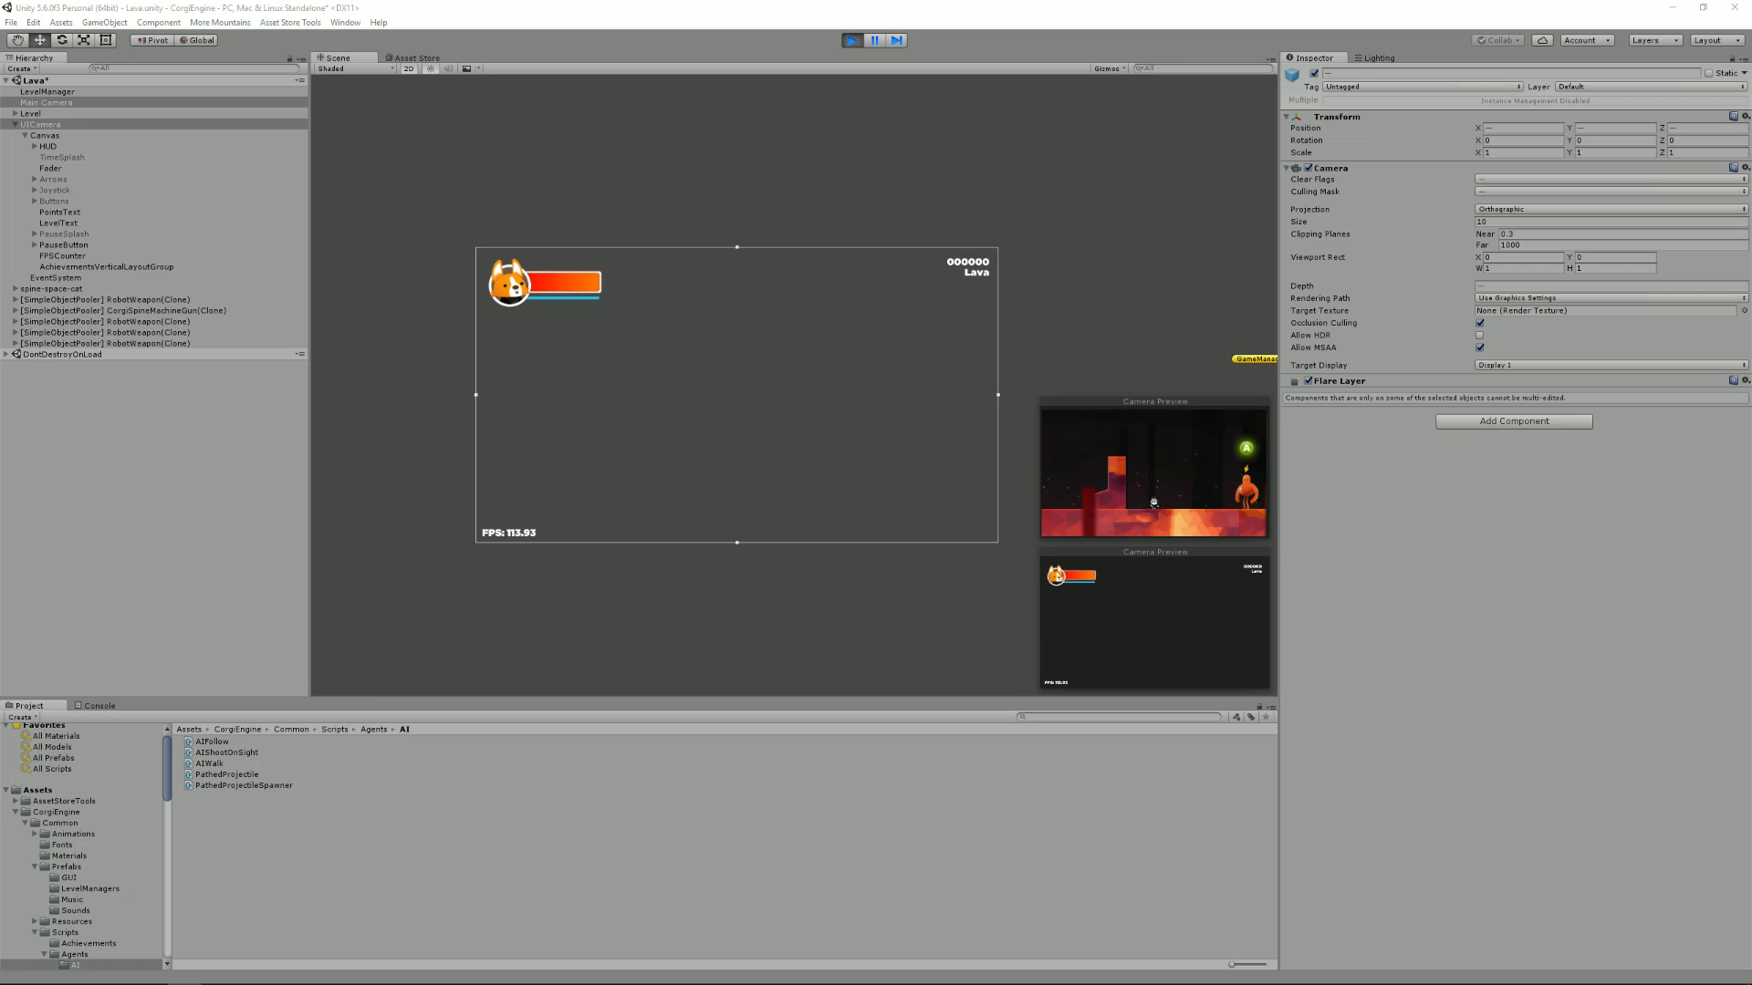
{"action": "left_click_drag", "start_coordinate": [2, 387], "coordinate": [974, 259]}
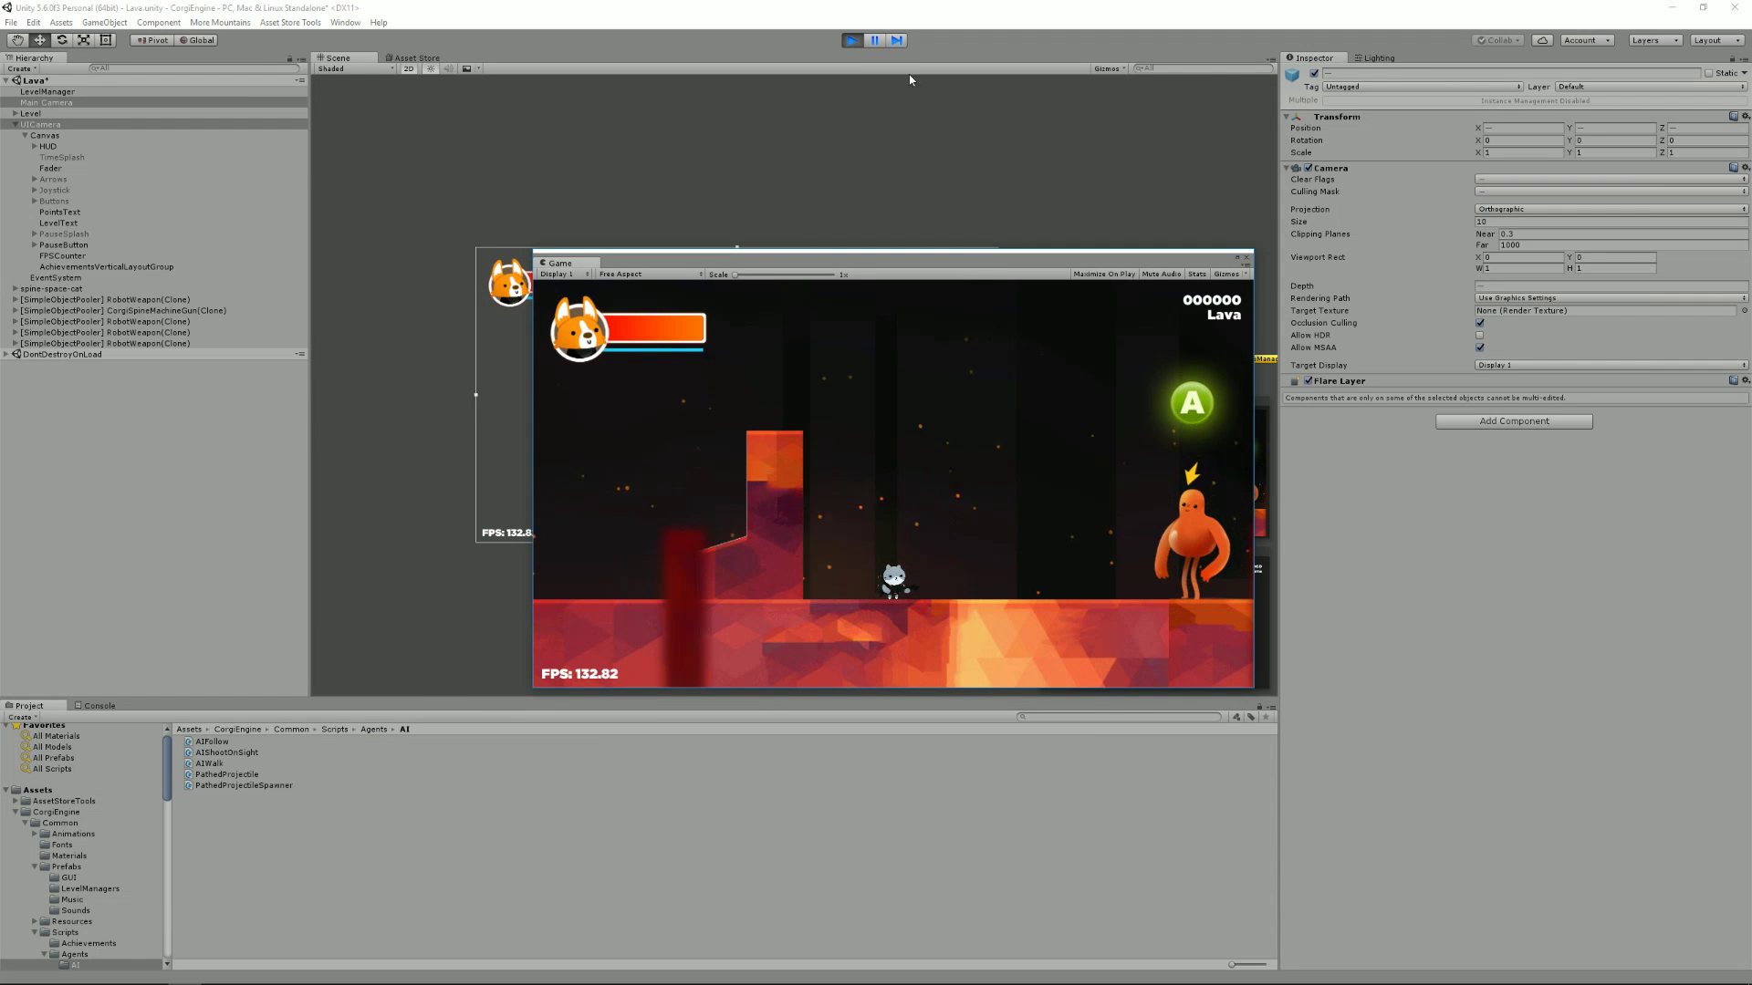
Stop the game and locate the PauseSplash, TimeSplash, Buttons, Arrows and PointsText objects referenced by the UICamera's GUI Manager
{"action": "left_click", "coordinate": [852, 39]}
{"action": "left_click", "coordinate": [543, 445]}
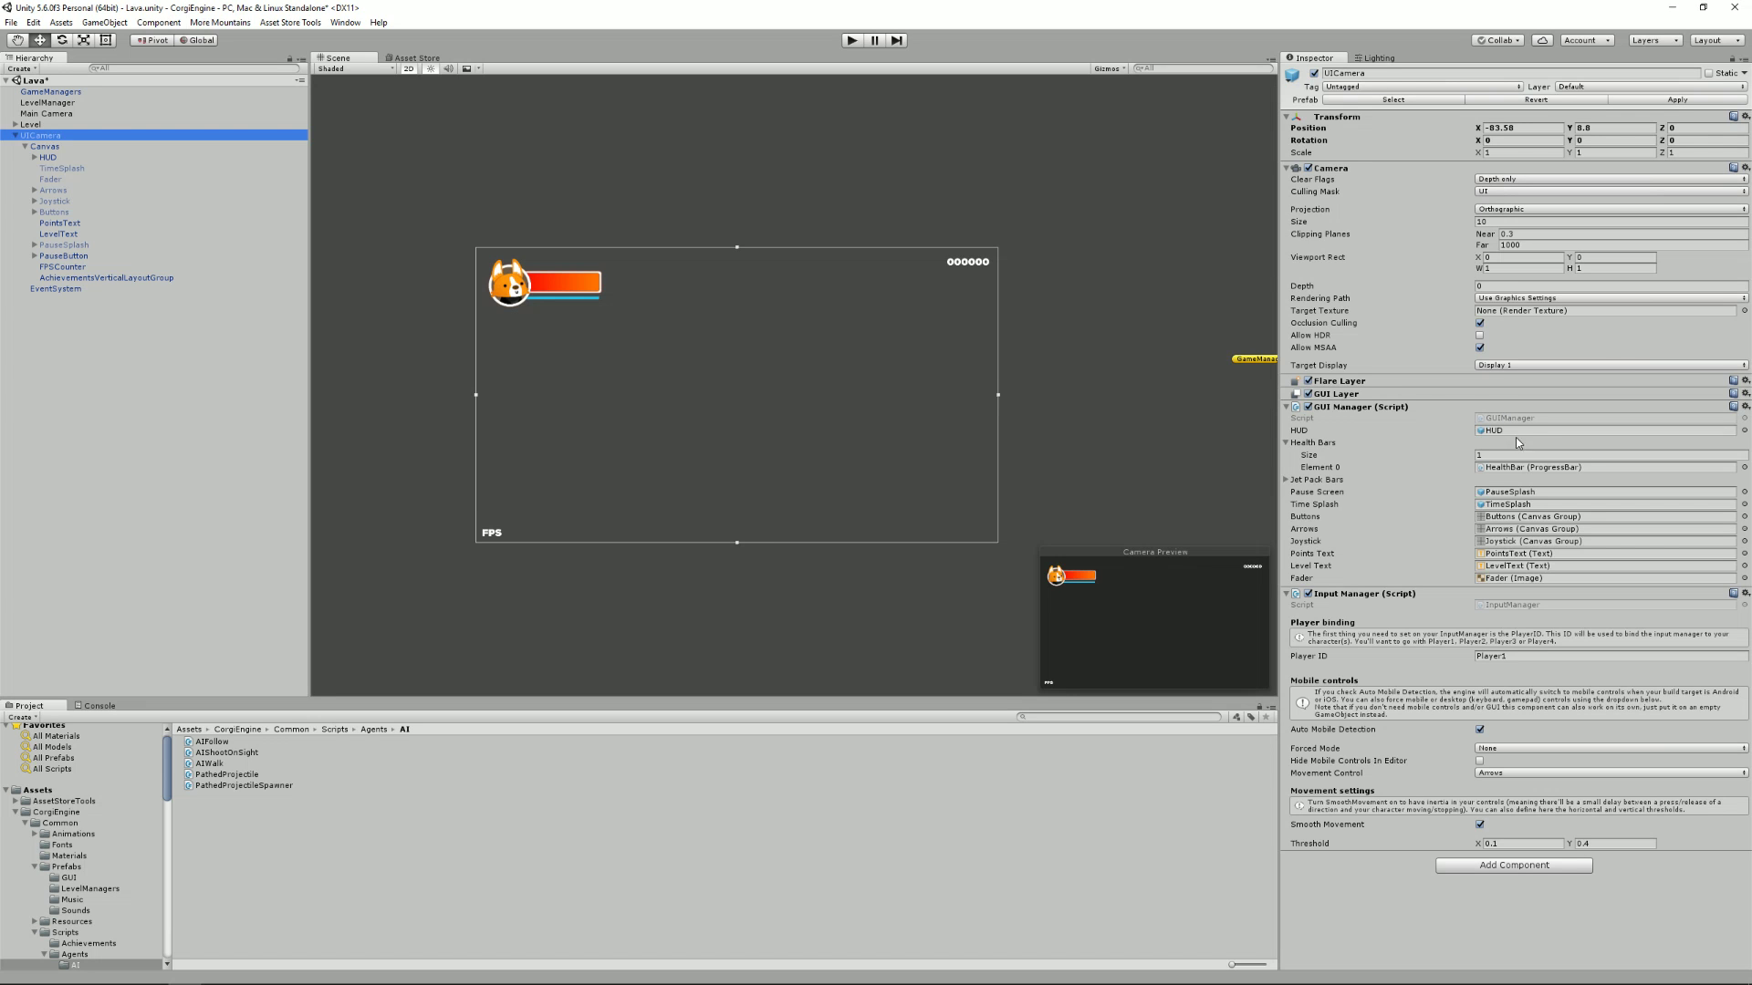
{"action": "left_click", "coordinate": [1519, 497]}
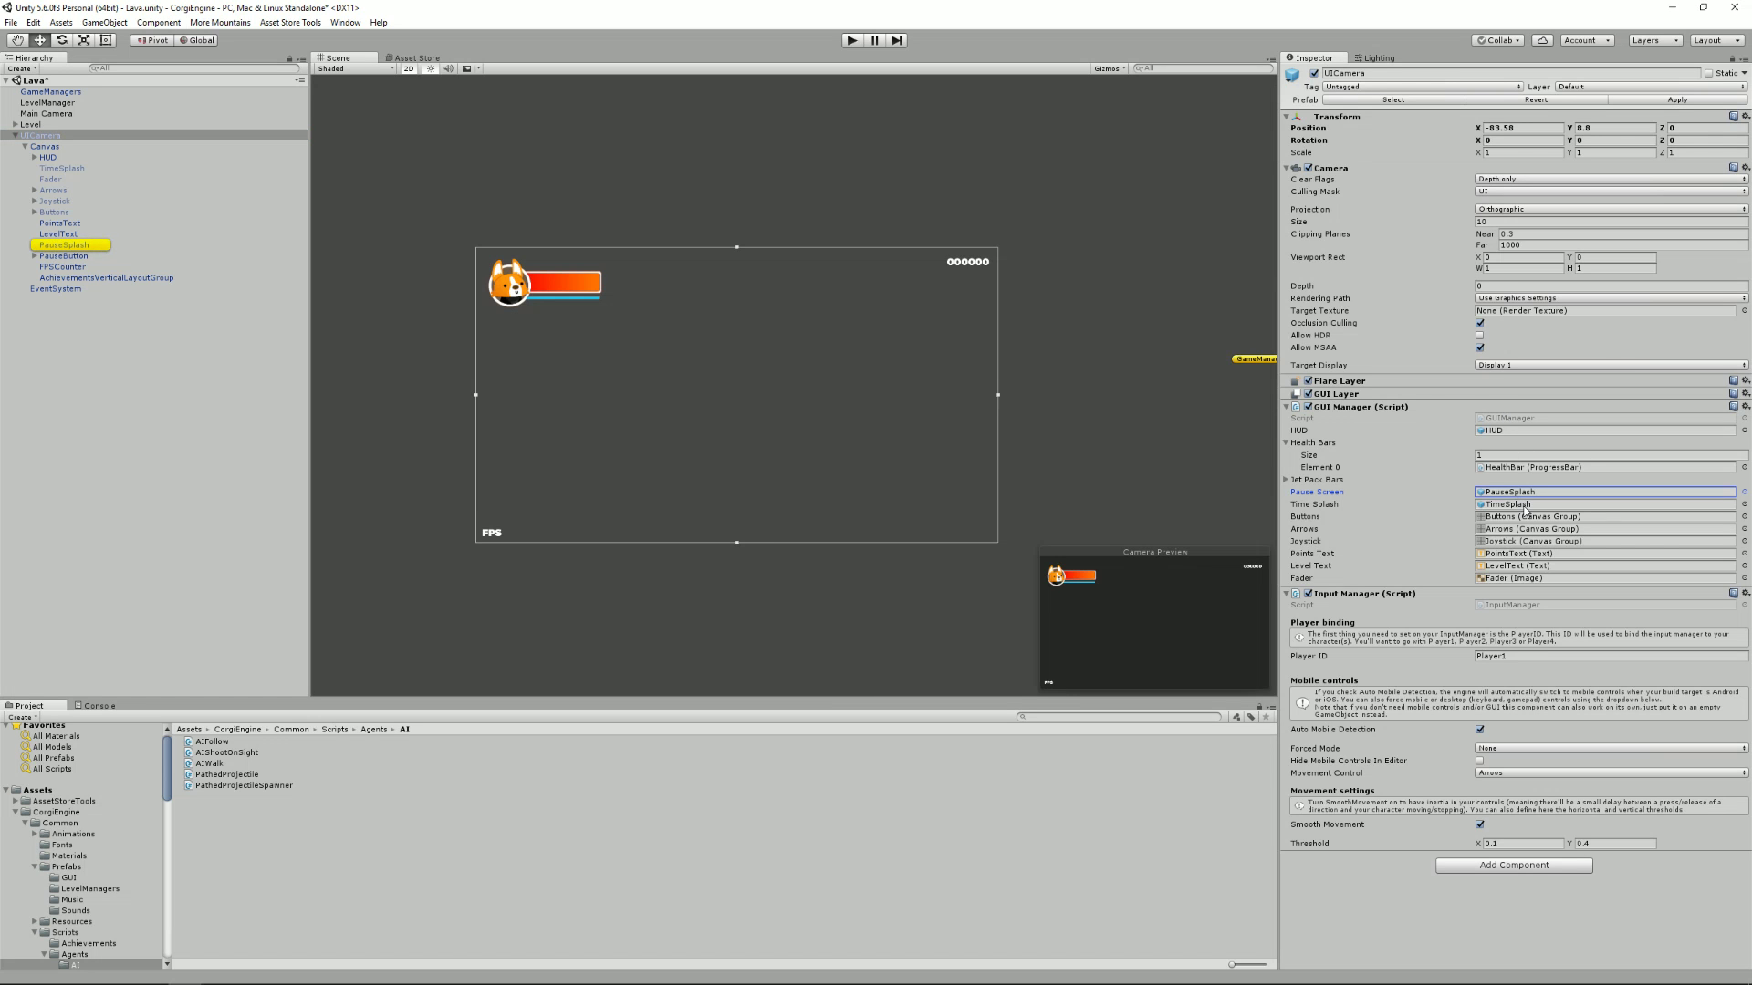
{"action": "left_click", "coordinate": [1525, 509]}
{"action": "left_click", "coordinate": [1531, 518]}
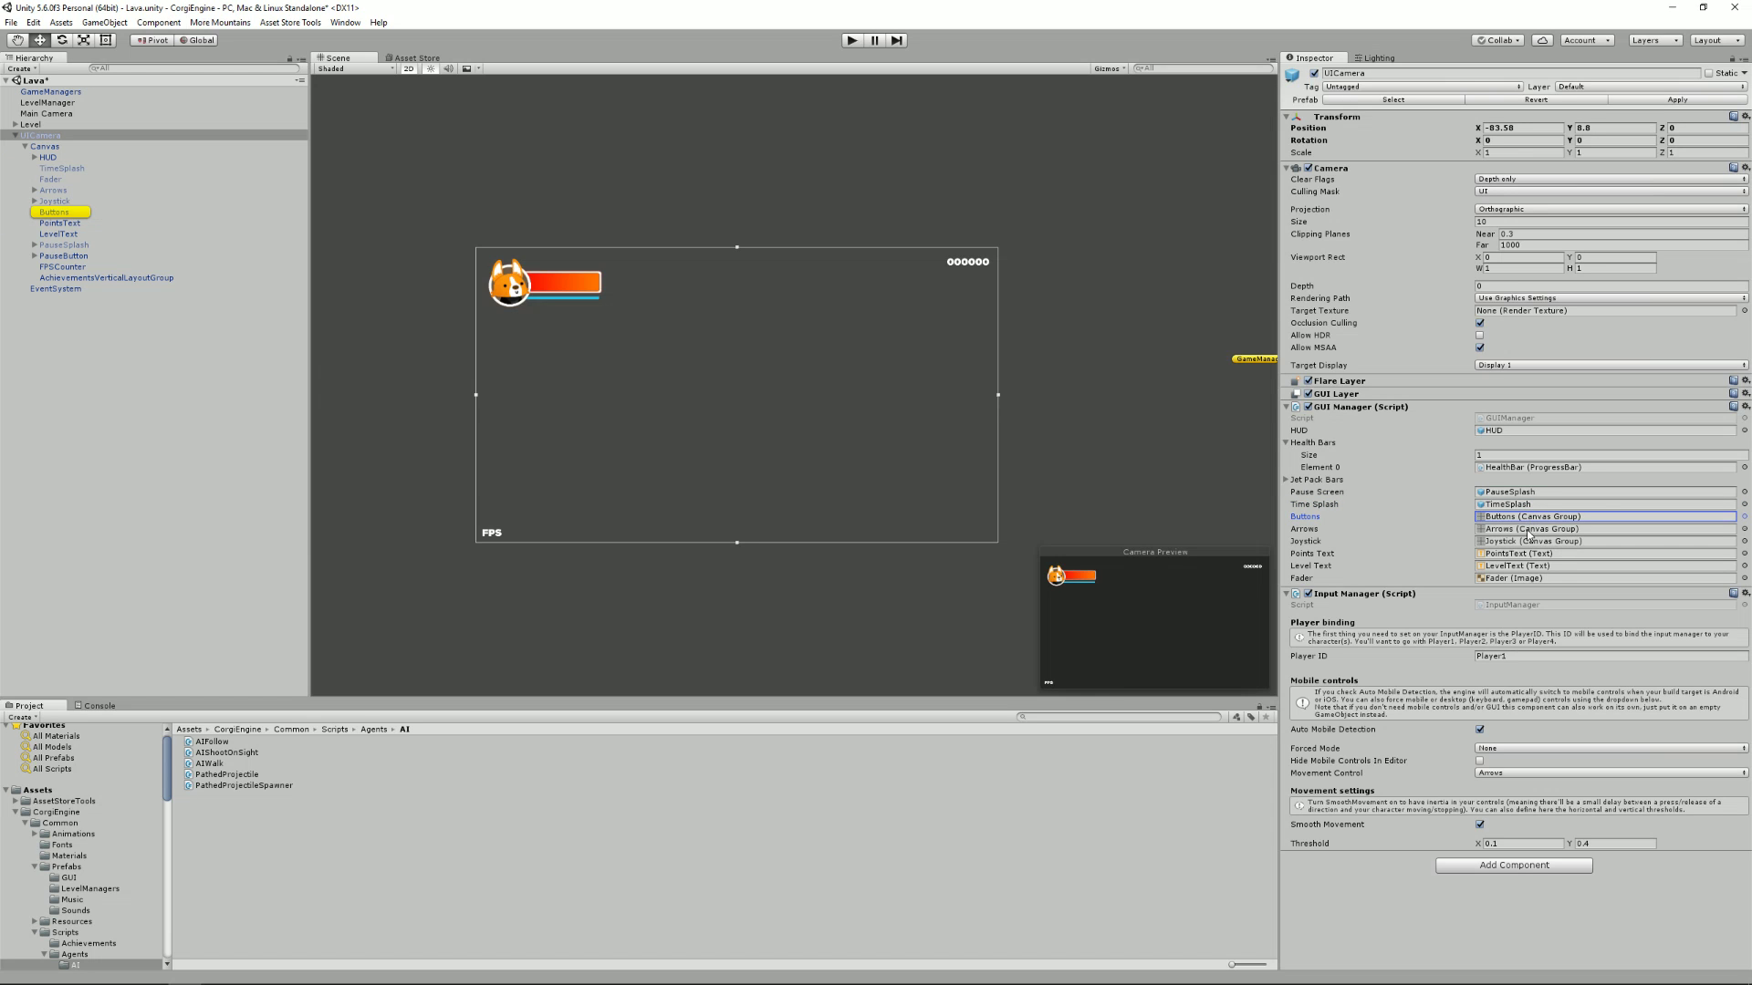
{"action": "left_click", "coordinate": [1522, 530]}
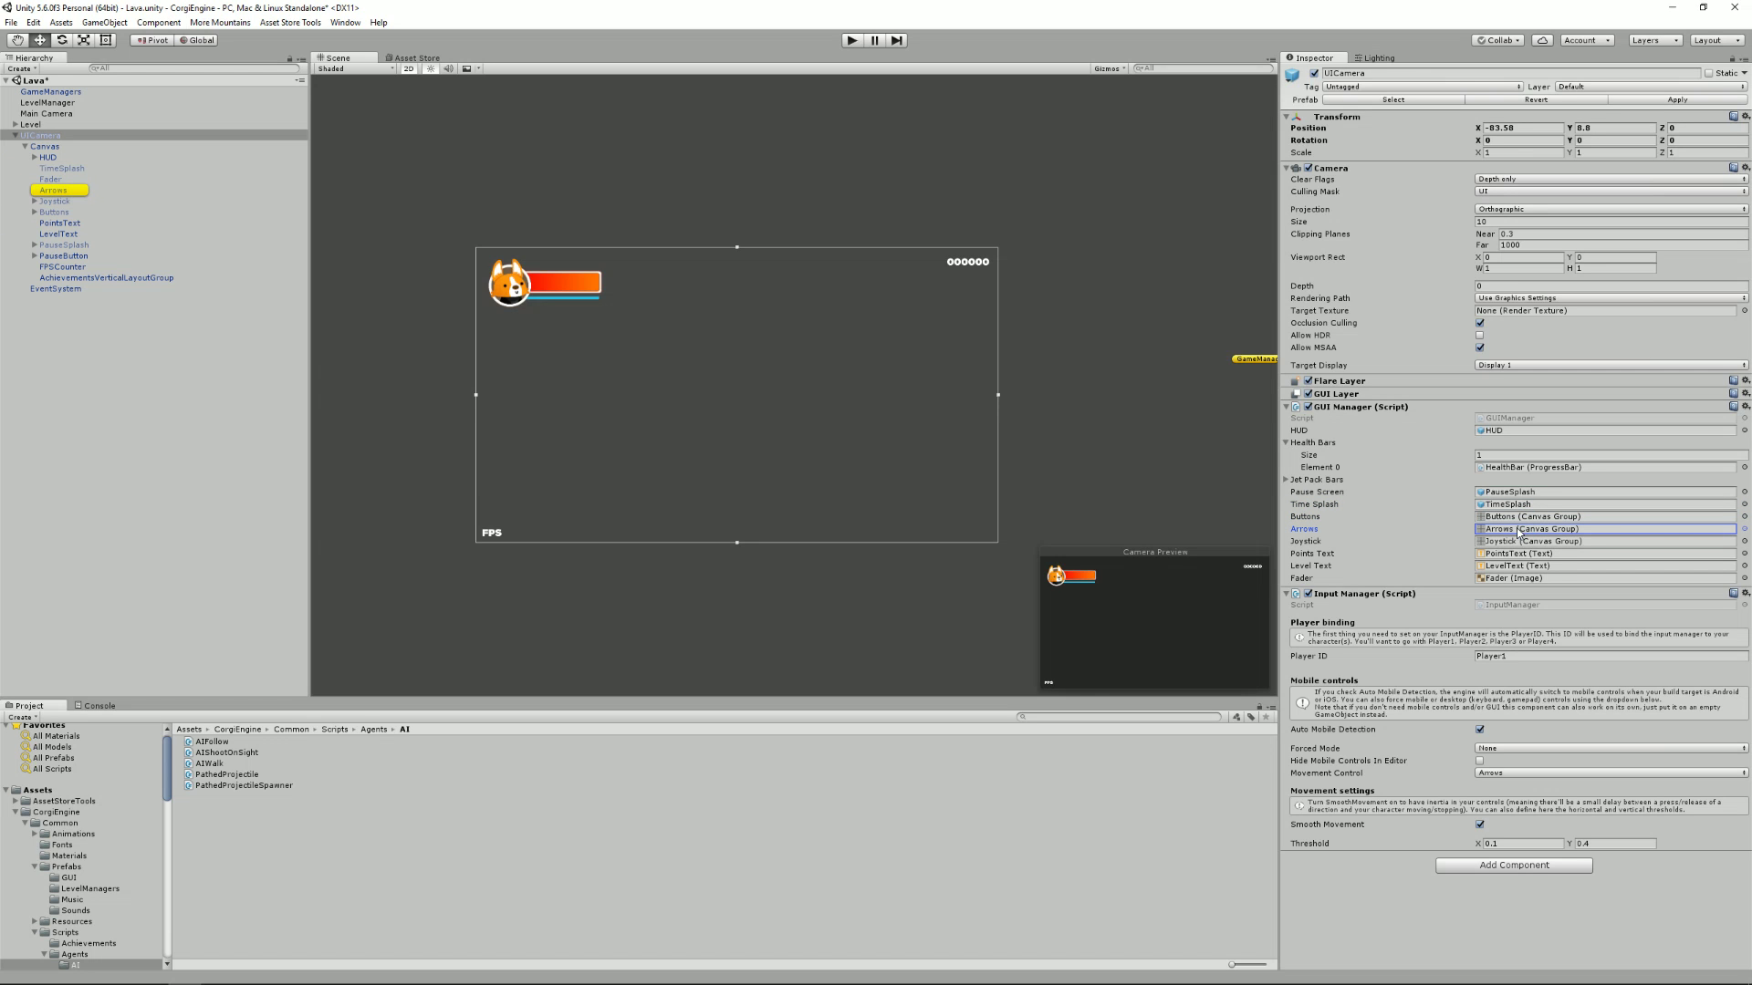
{"action": "left_click", "coordinate": [1509, 495]}
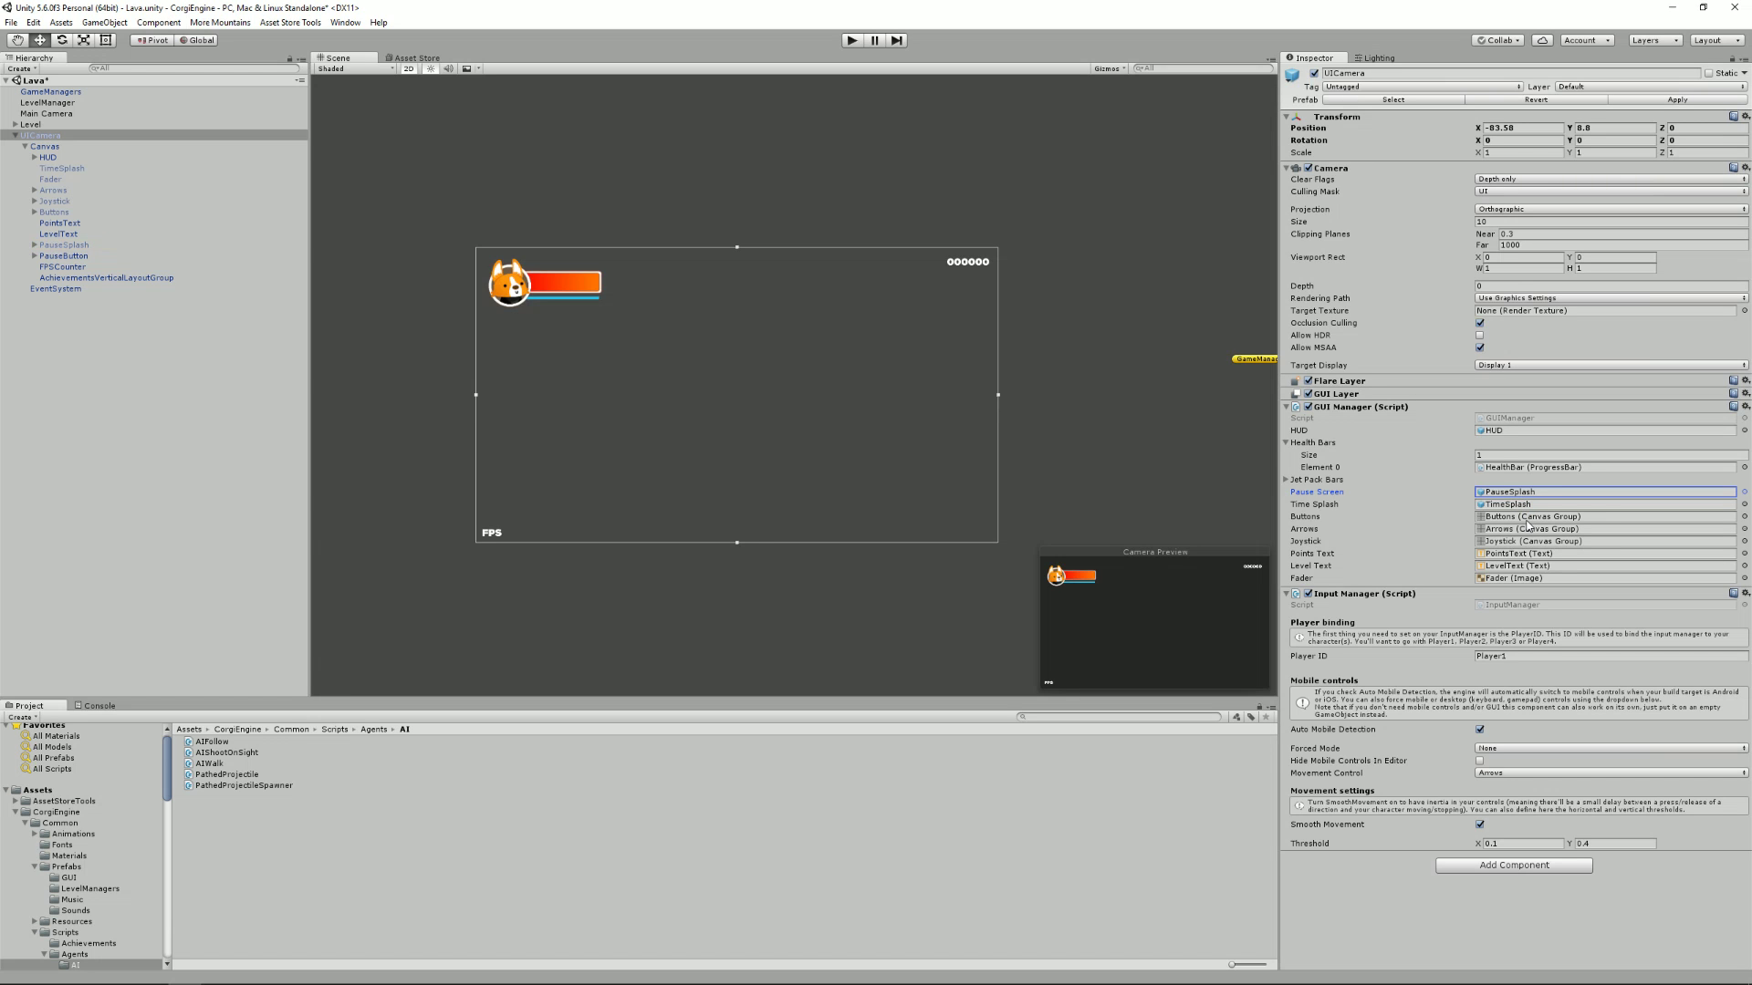
{"action": "left_click", "coordinate": [1513, 531]}
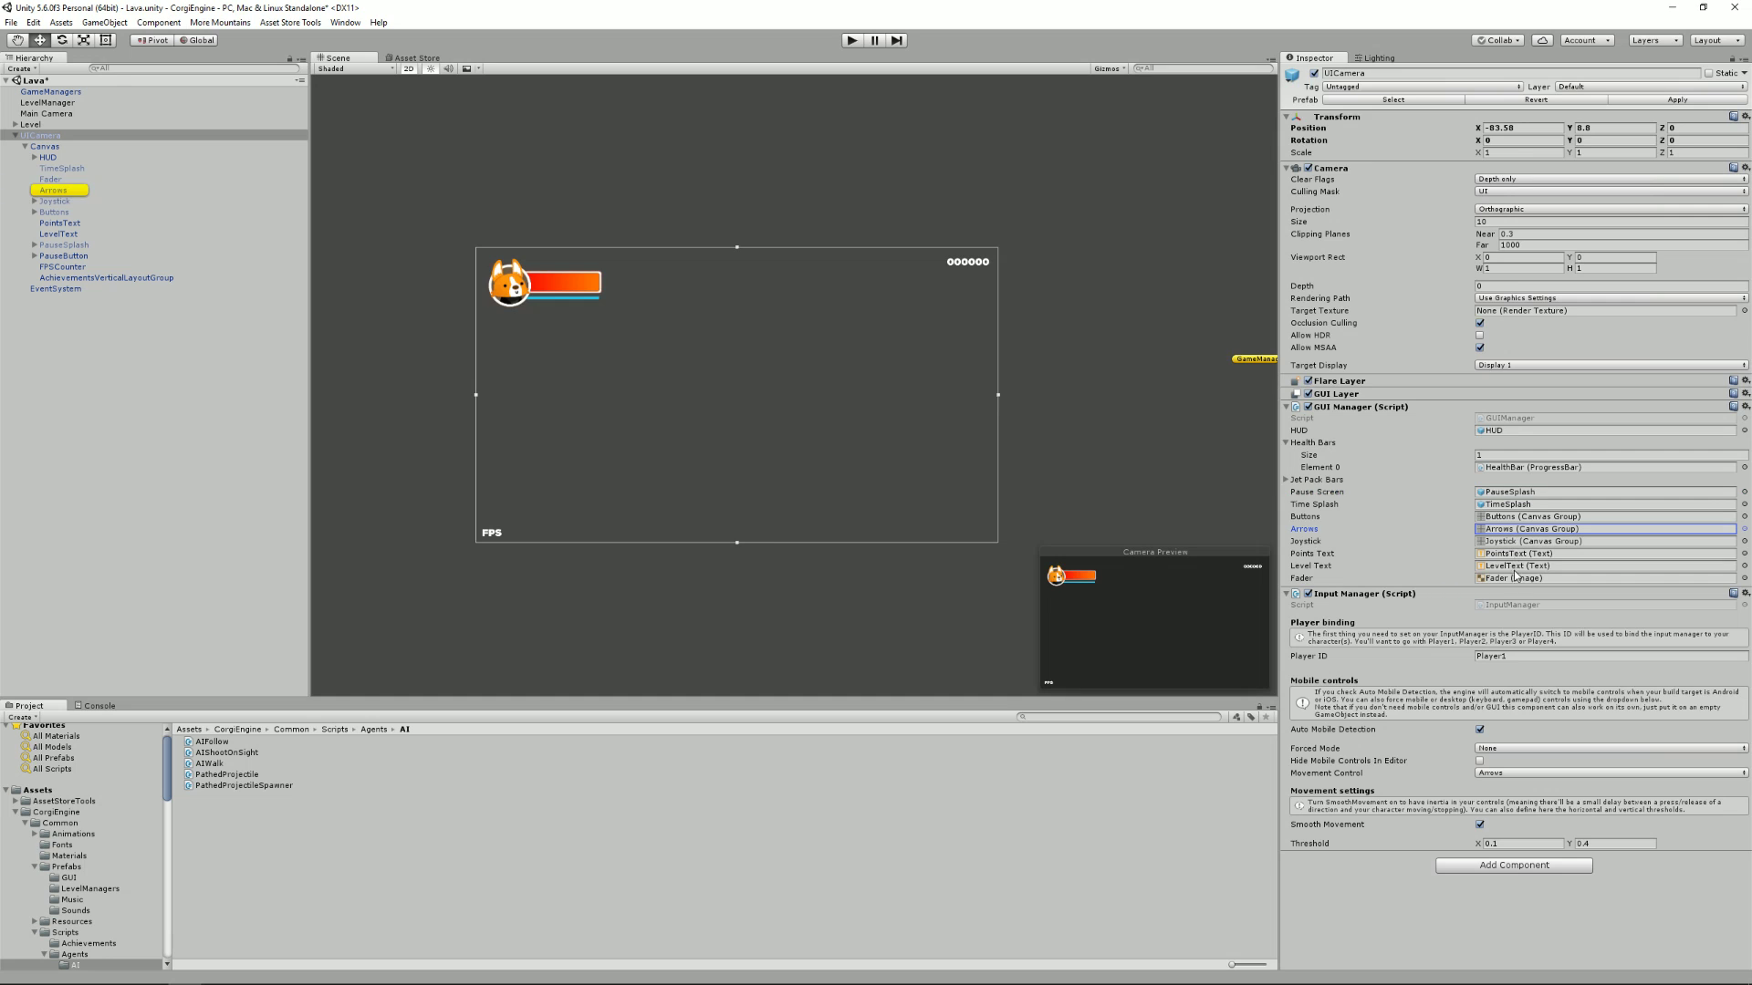
{"action": "left_click", "coordinate": [1516, 554]}
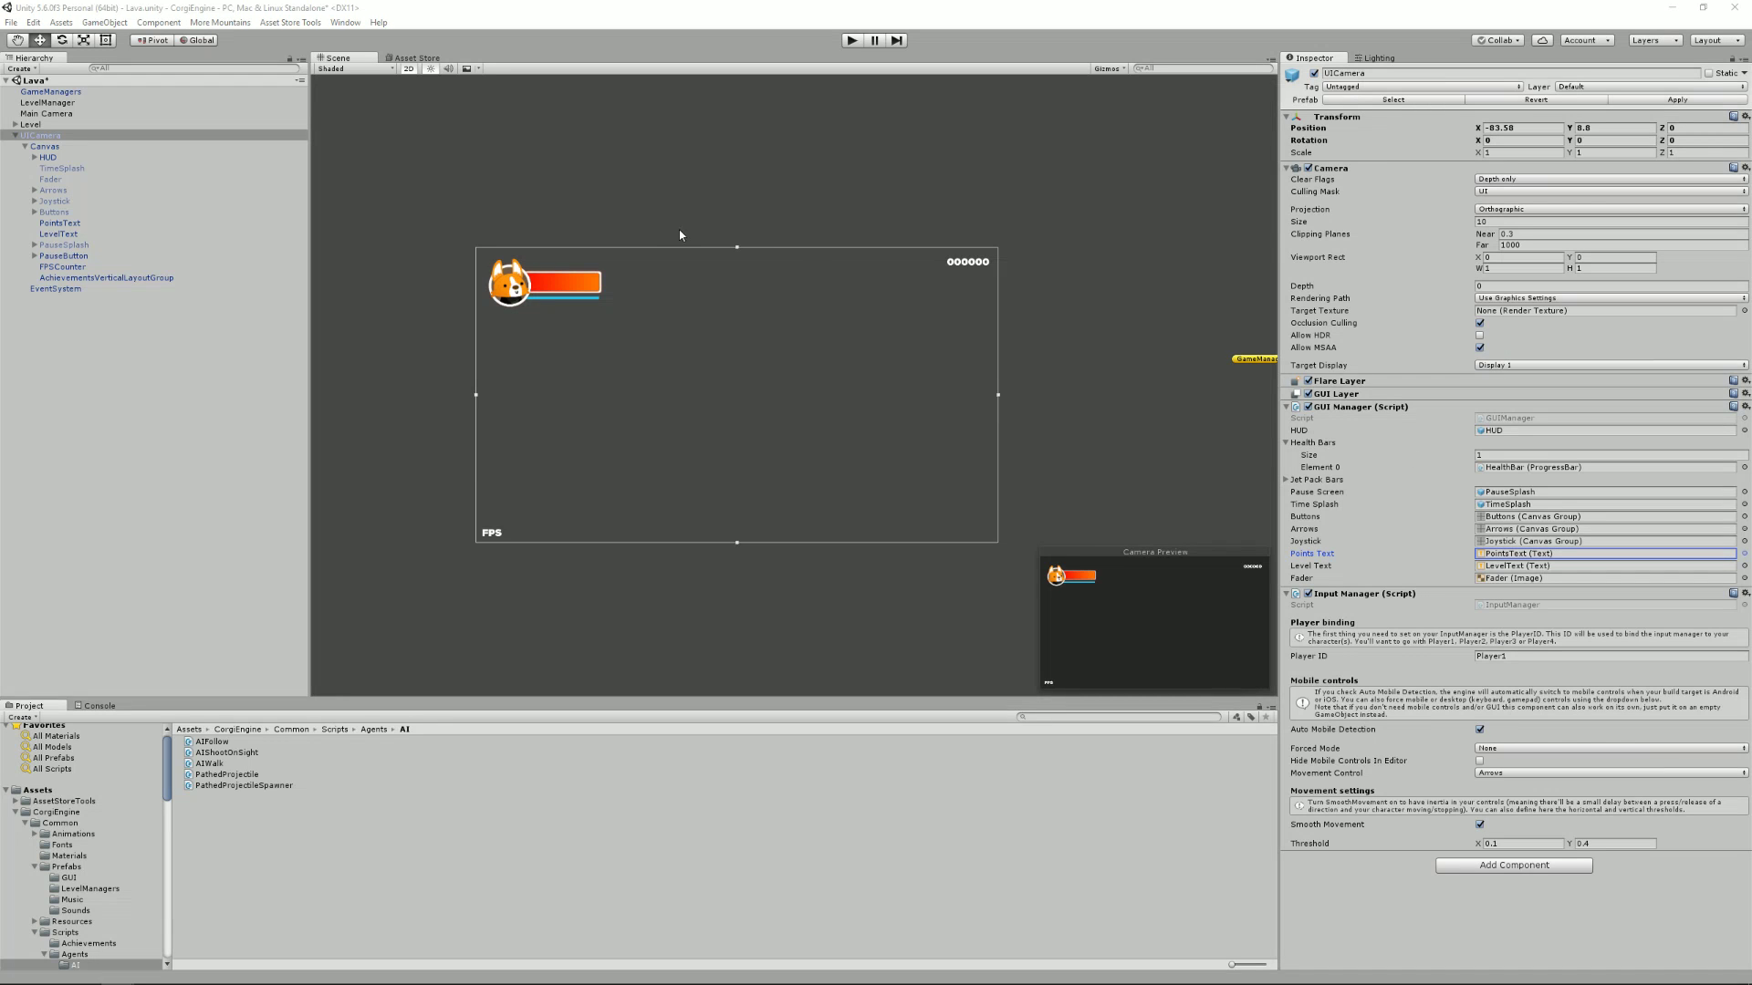
Frame the Main Camera in the scene and review its Camera Controller settings
{"action": "double_click", "coordinate": [78, 113]}
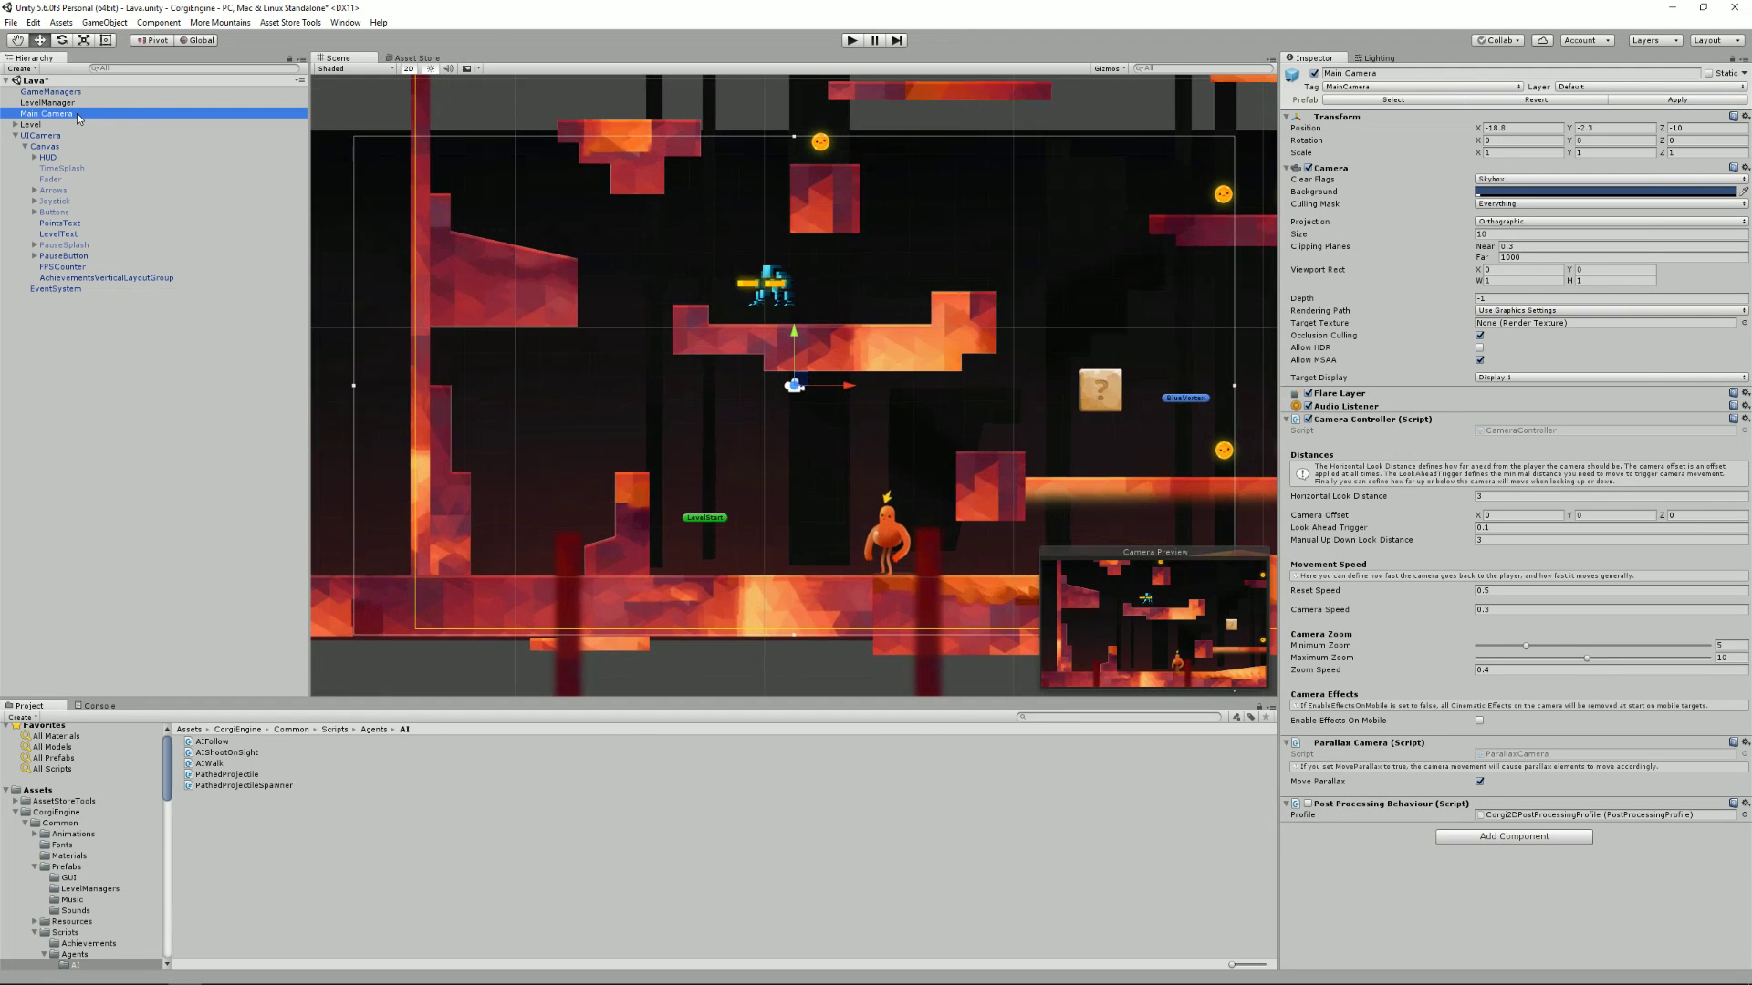
{"action": "scroll", "coordinate": [878, 295], "scroll_direction": "down", "scroll_amount": 5}
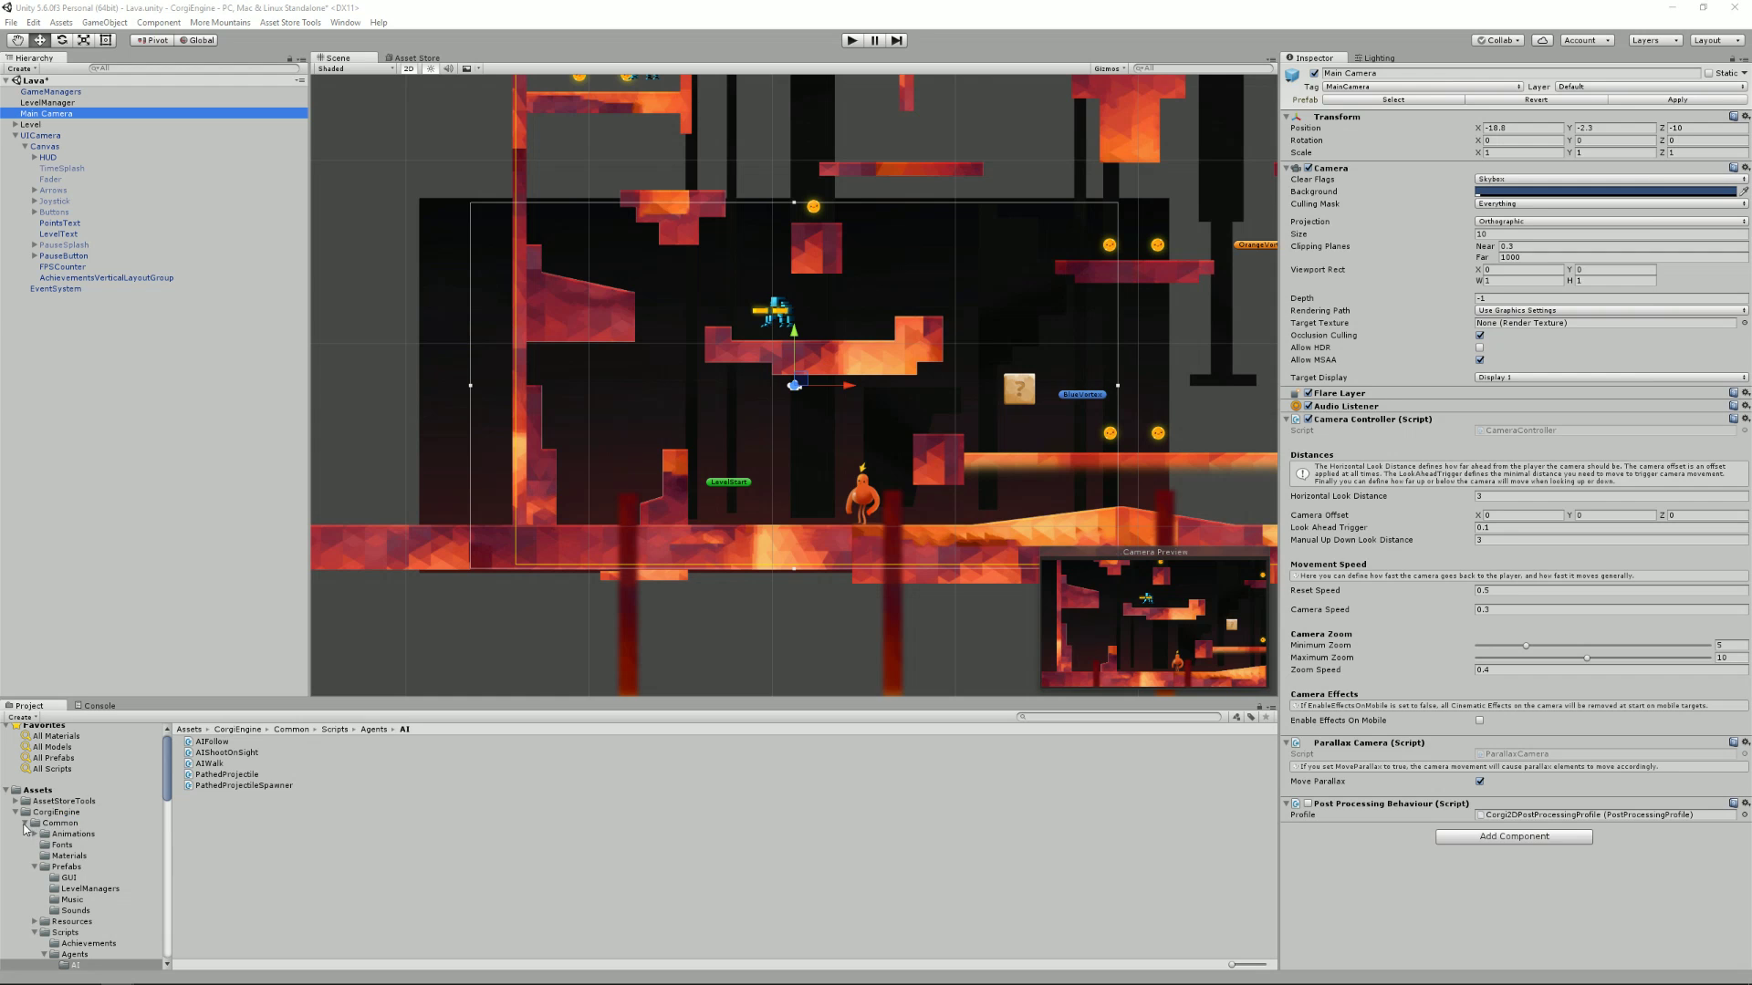
Open the 3D Level scene from the Corgi3D demo folder without saving the changes to the Lava scene
{"action": "left_click", "coordinate": [25, 824]}
{"action": "left_click", "coordinate": [62, 836]}
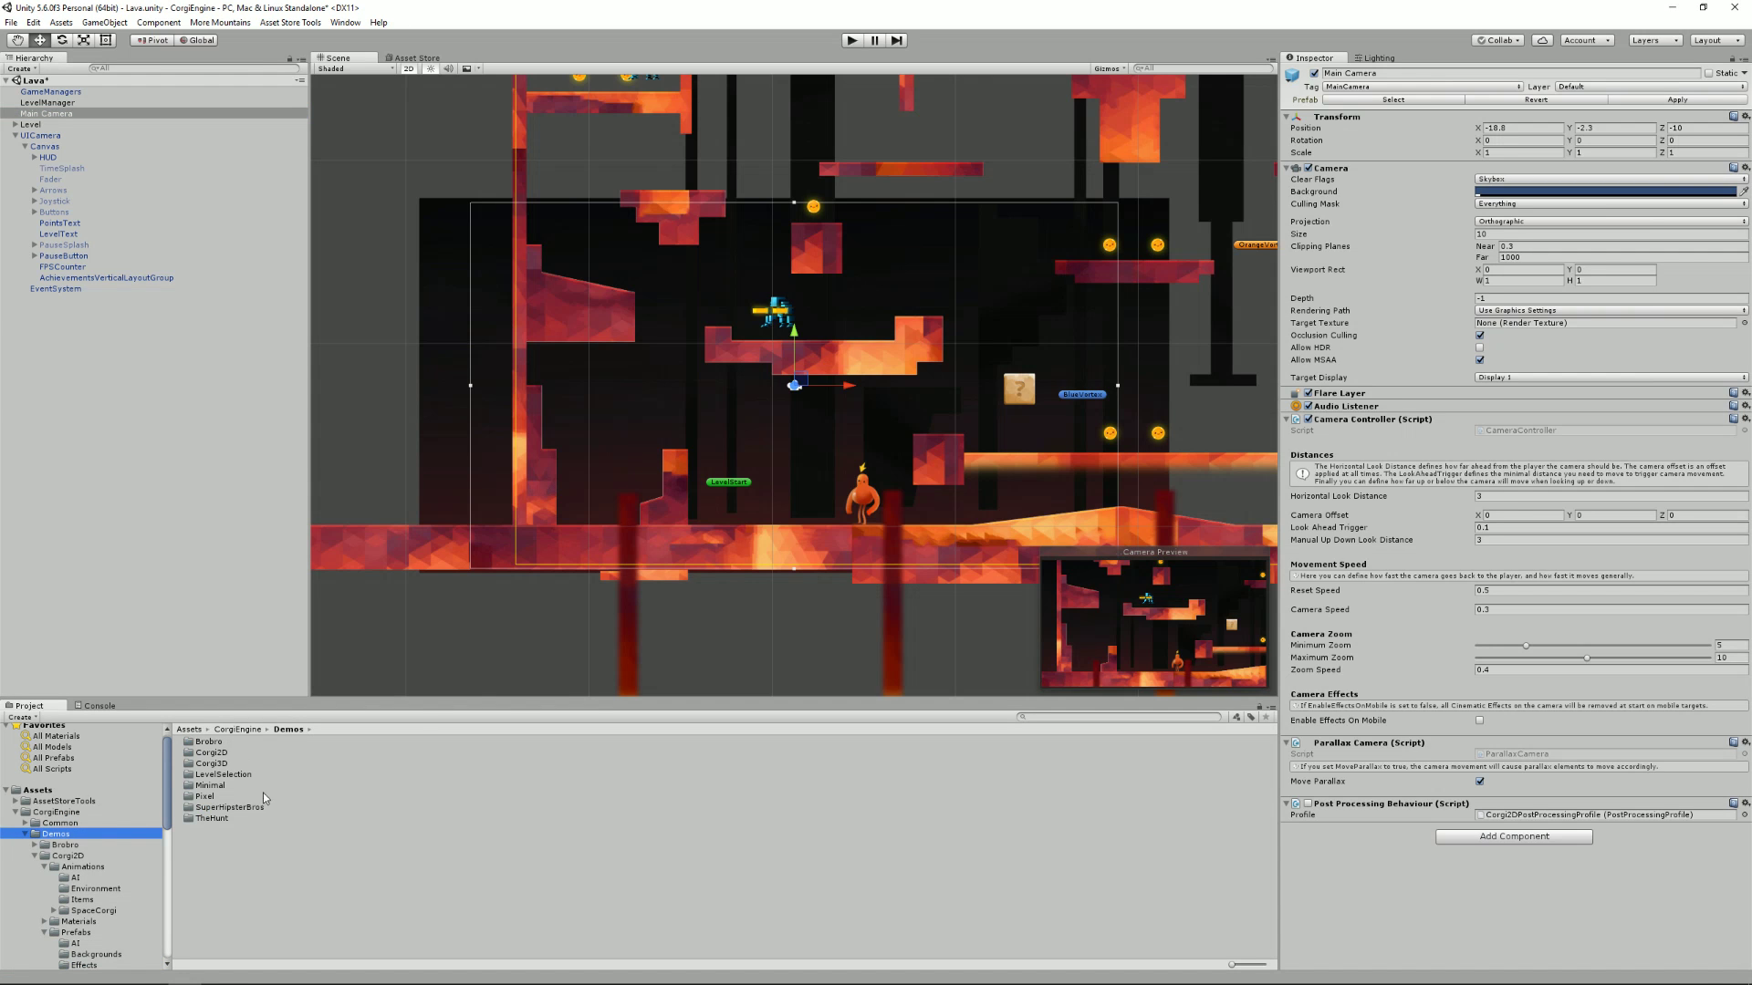
{"action": "double_click", "coordinate": [219, 764]}
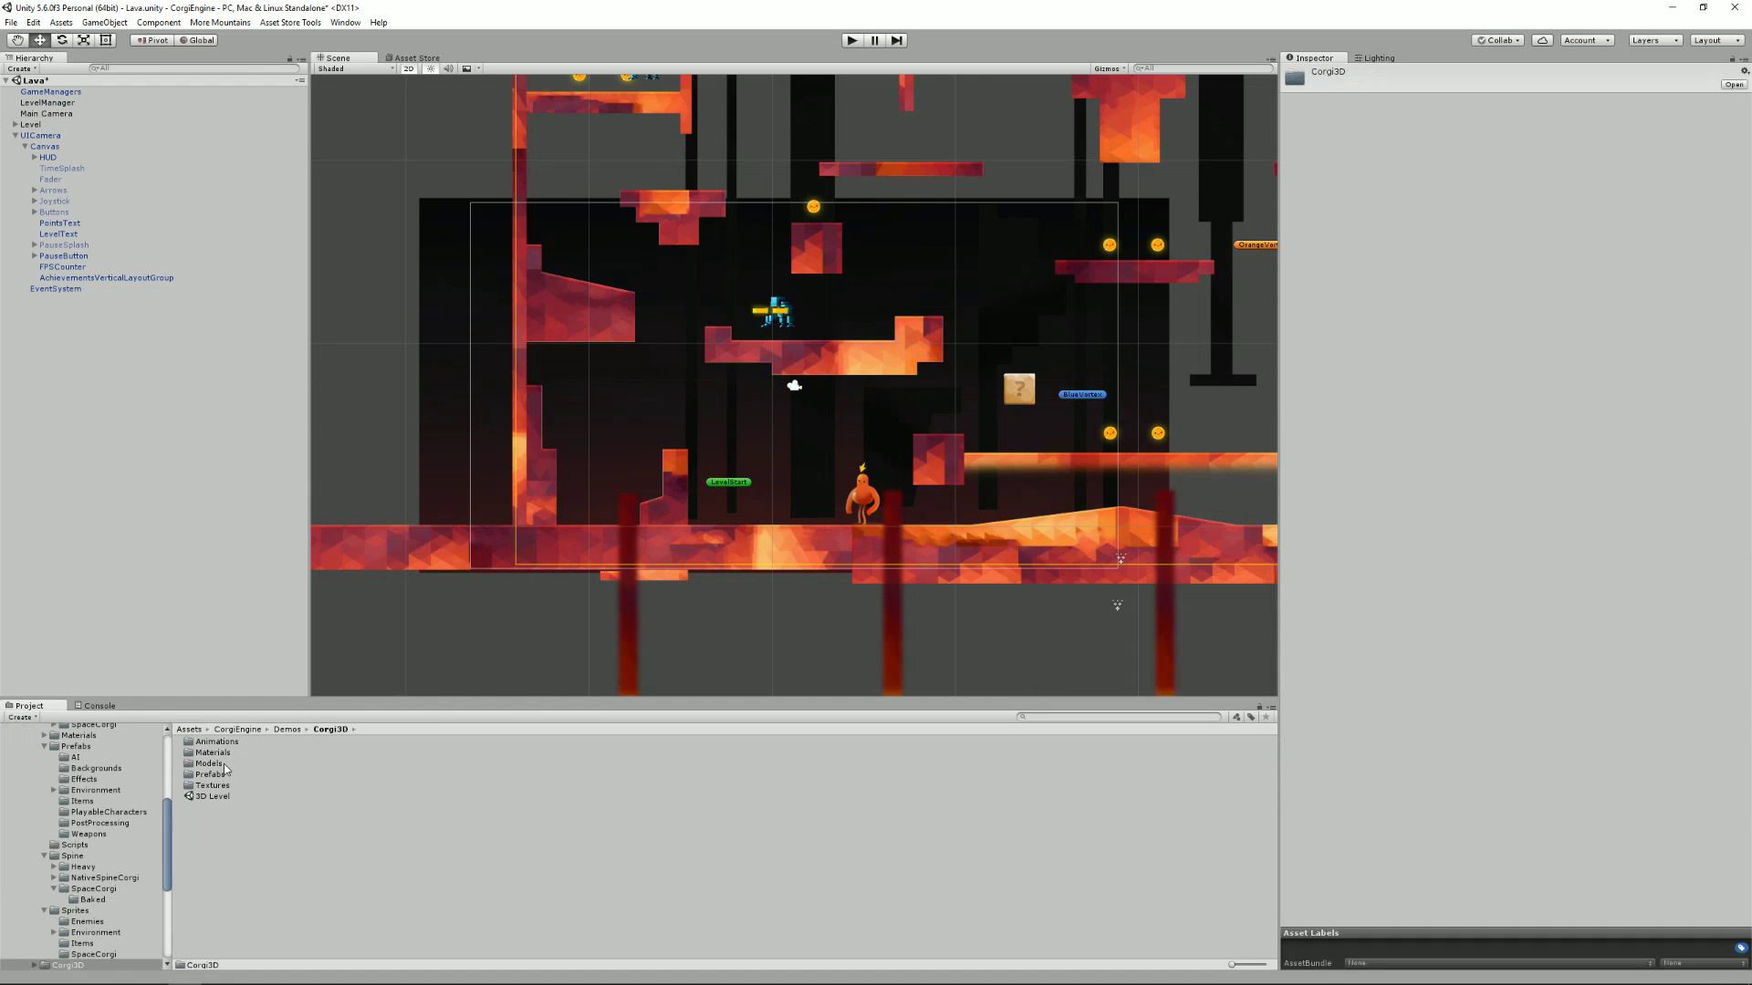
{"action": "double_click", "coordinate": [217, 796]}
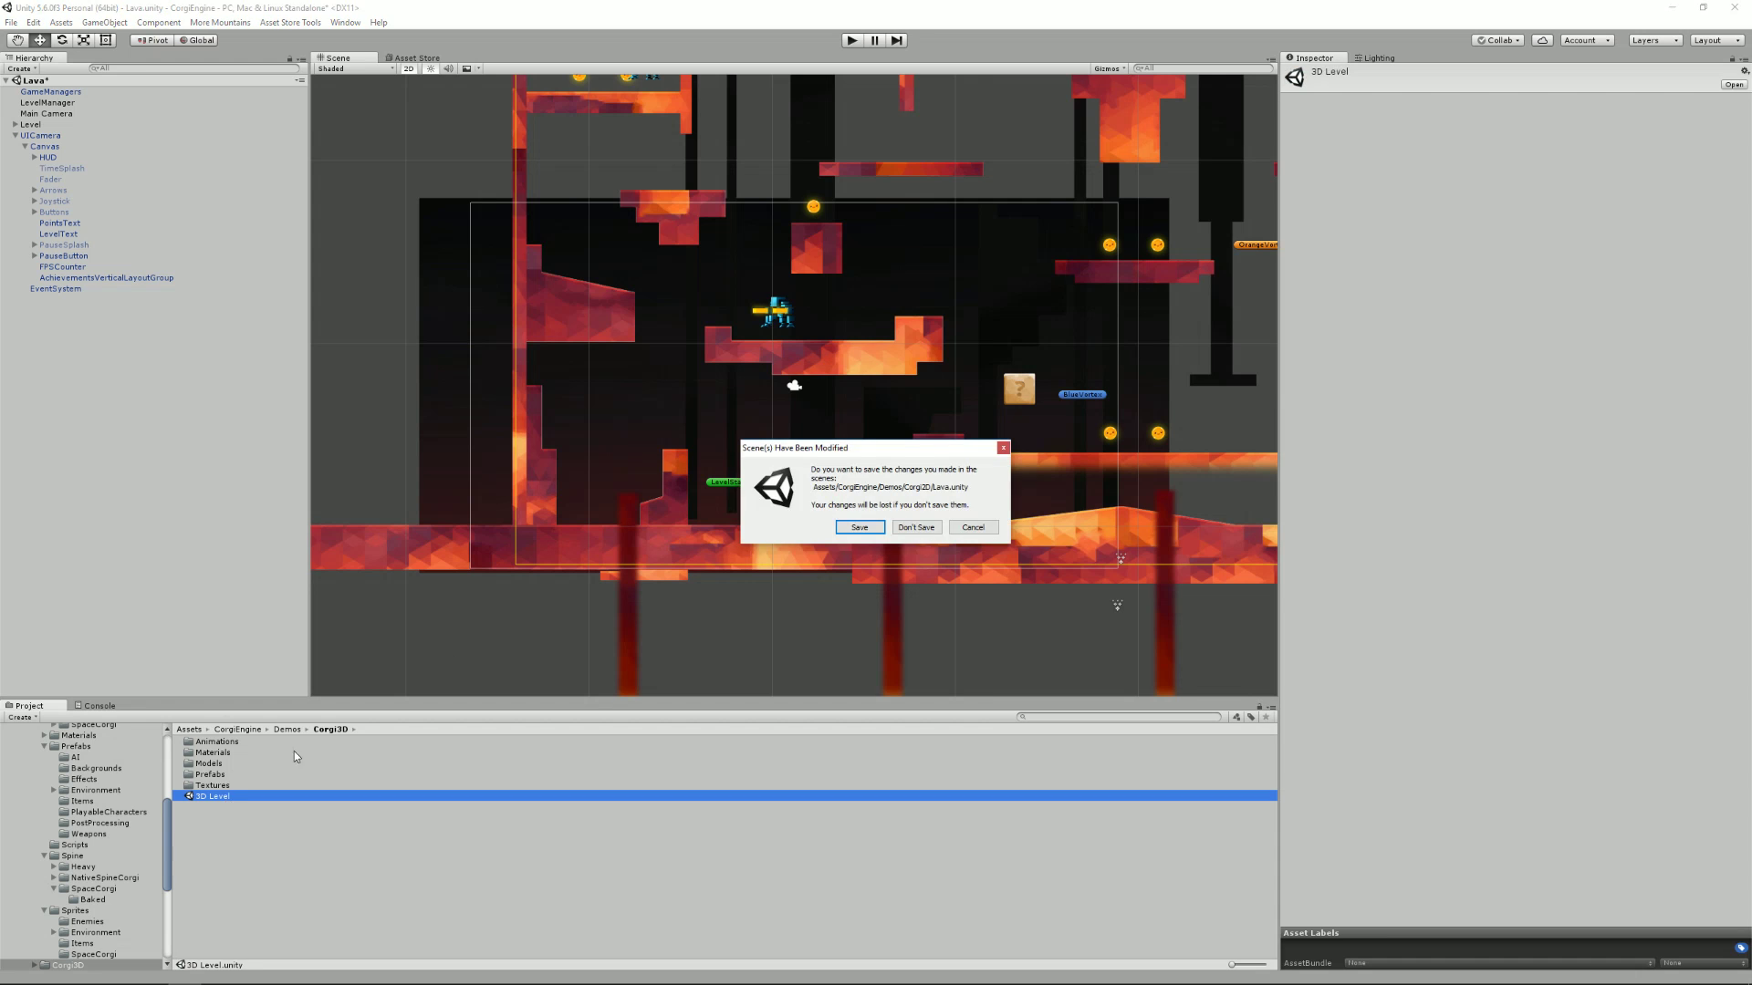
{"action": "left_click", "coordinate": [919, 529]}
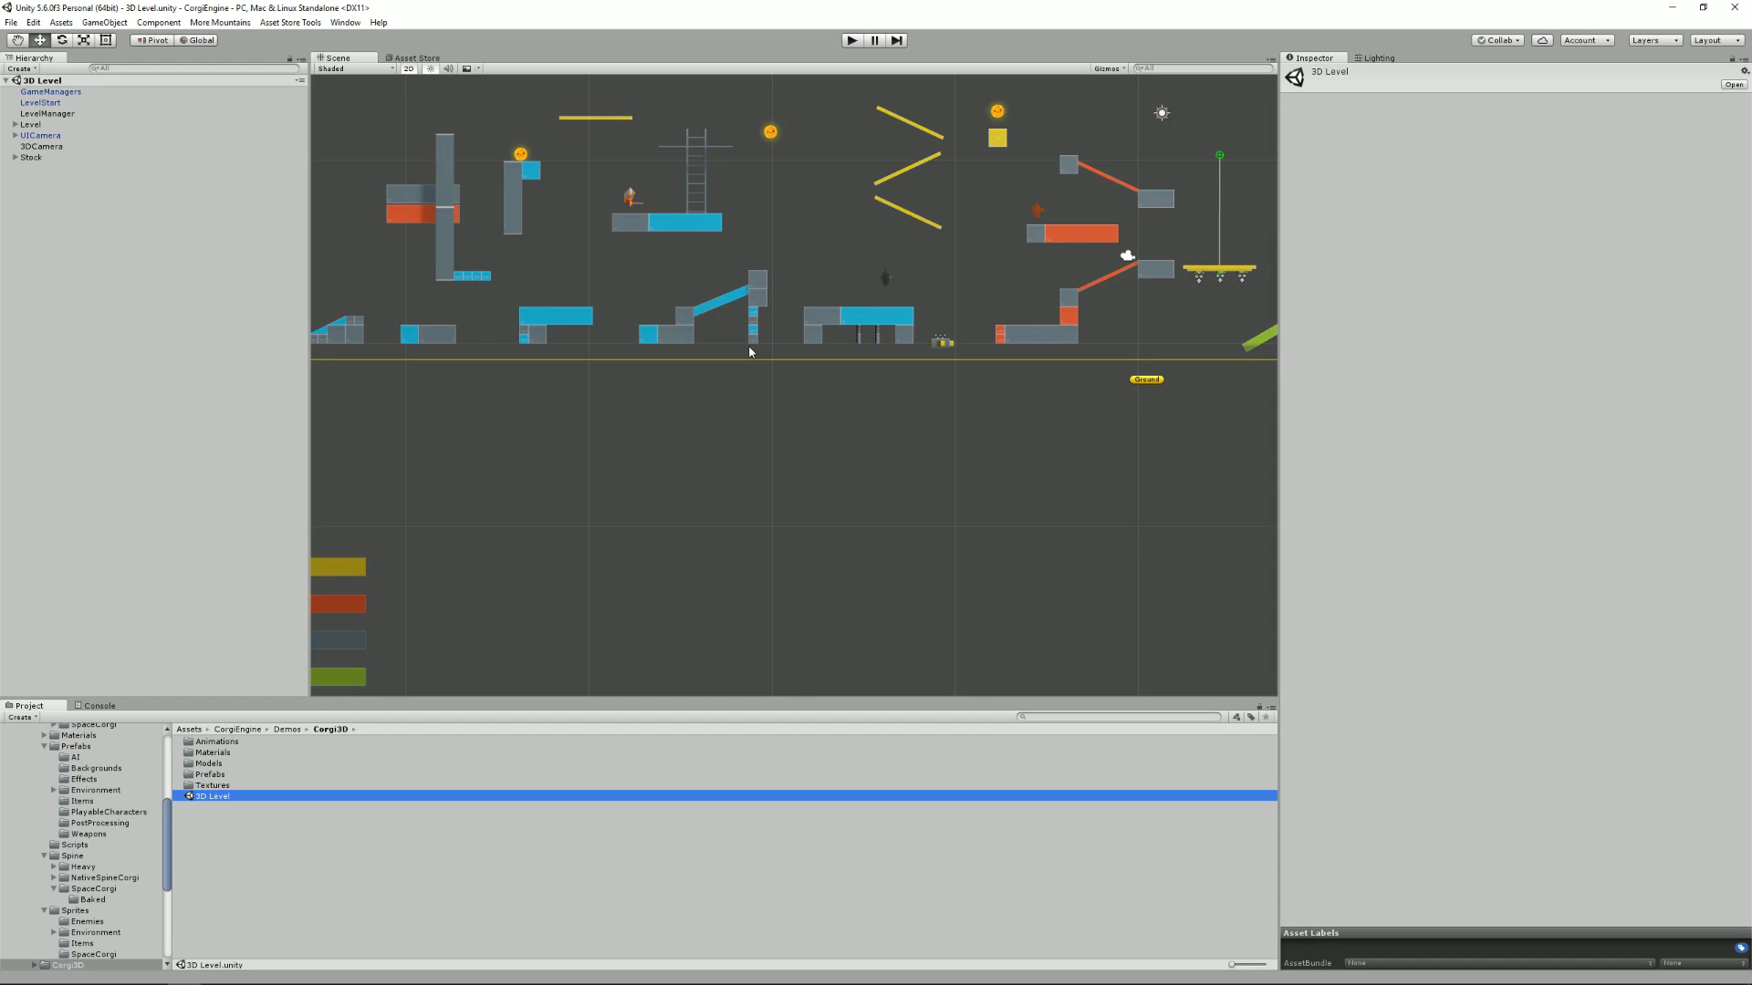
Frame the 3DCamera, run the 3D level, and move and jump the character across the platforms to watch the camera follow
{"action": "double_click", "coordinate": [41, 147]}
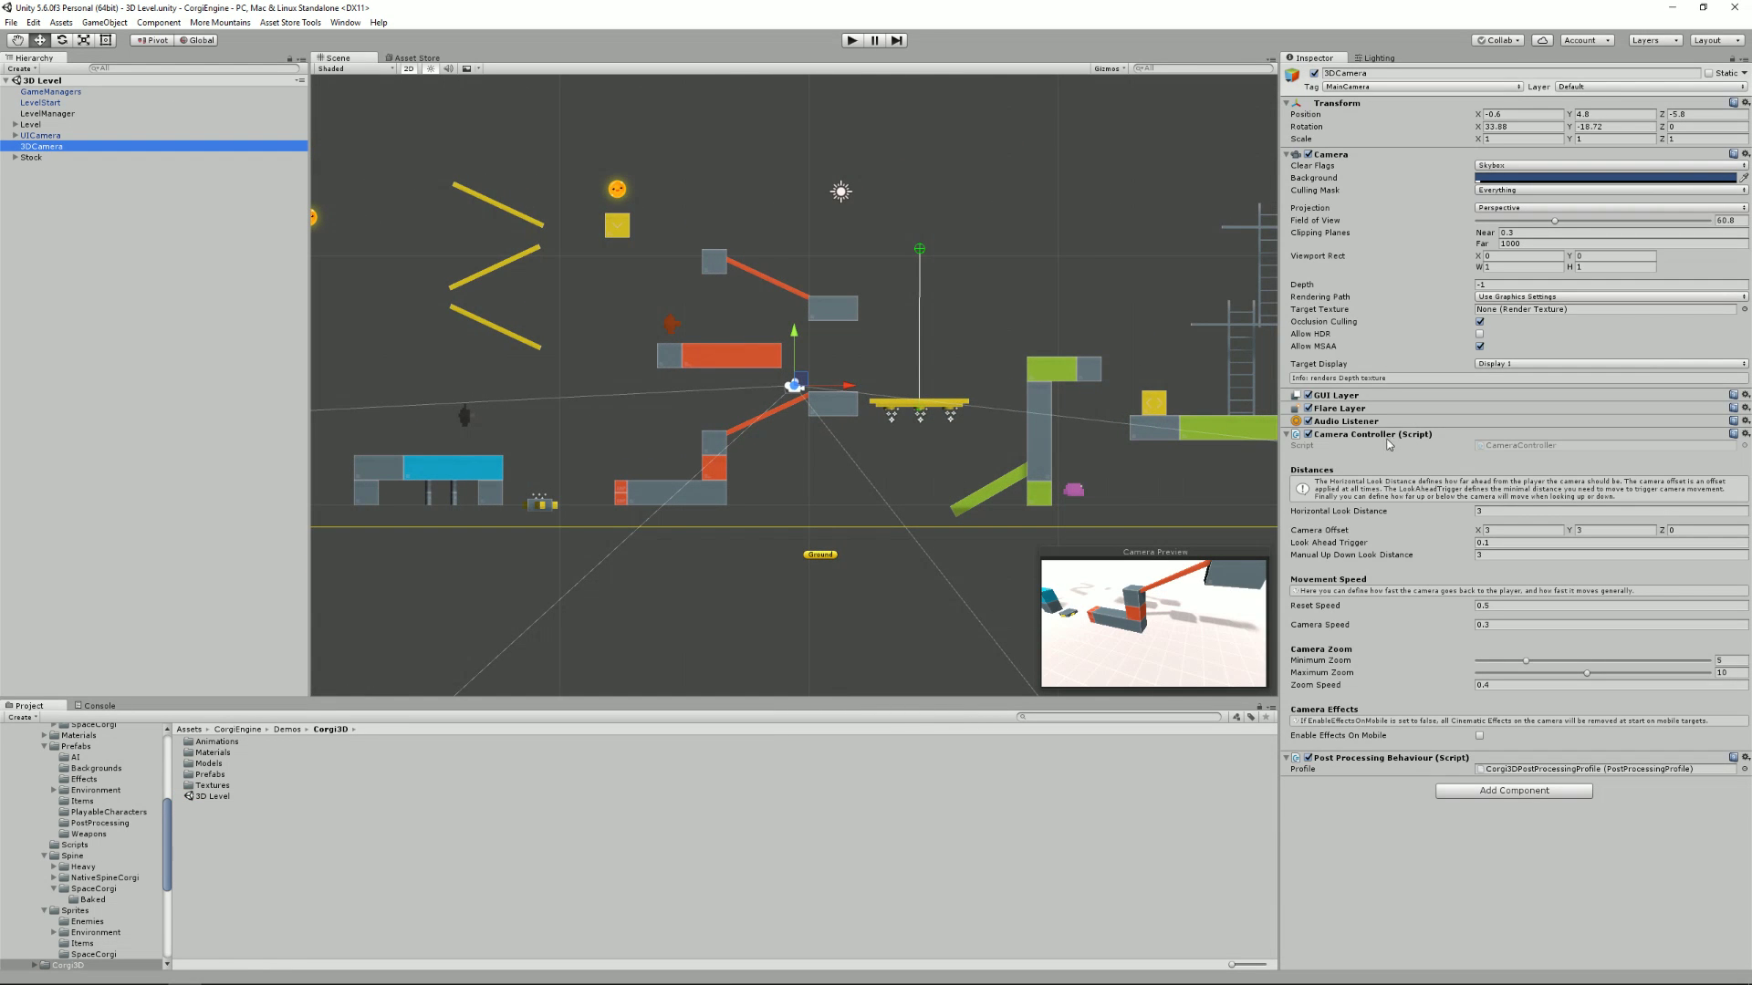
{"action": "left_click", "coordinate": [851, 41]}
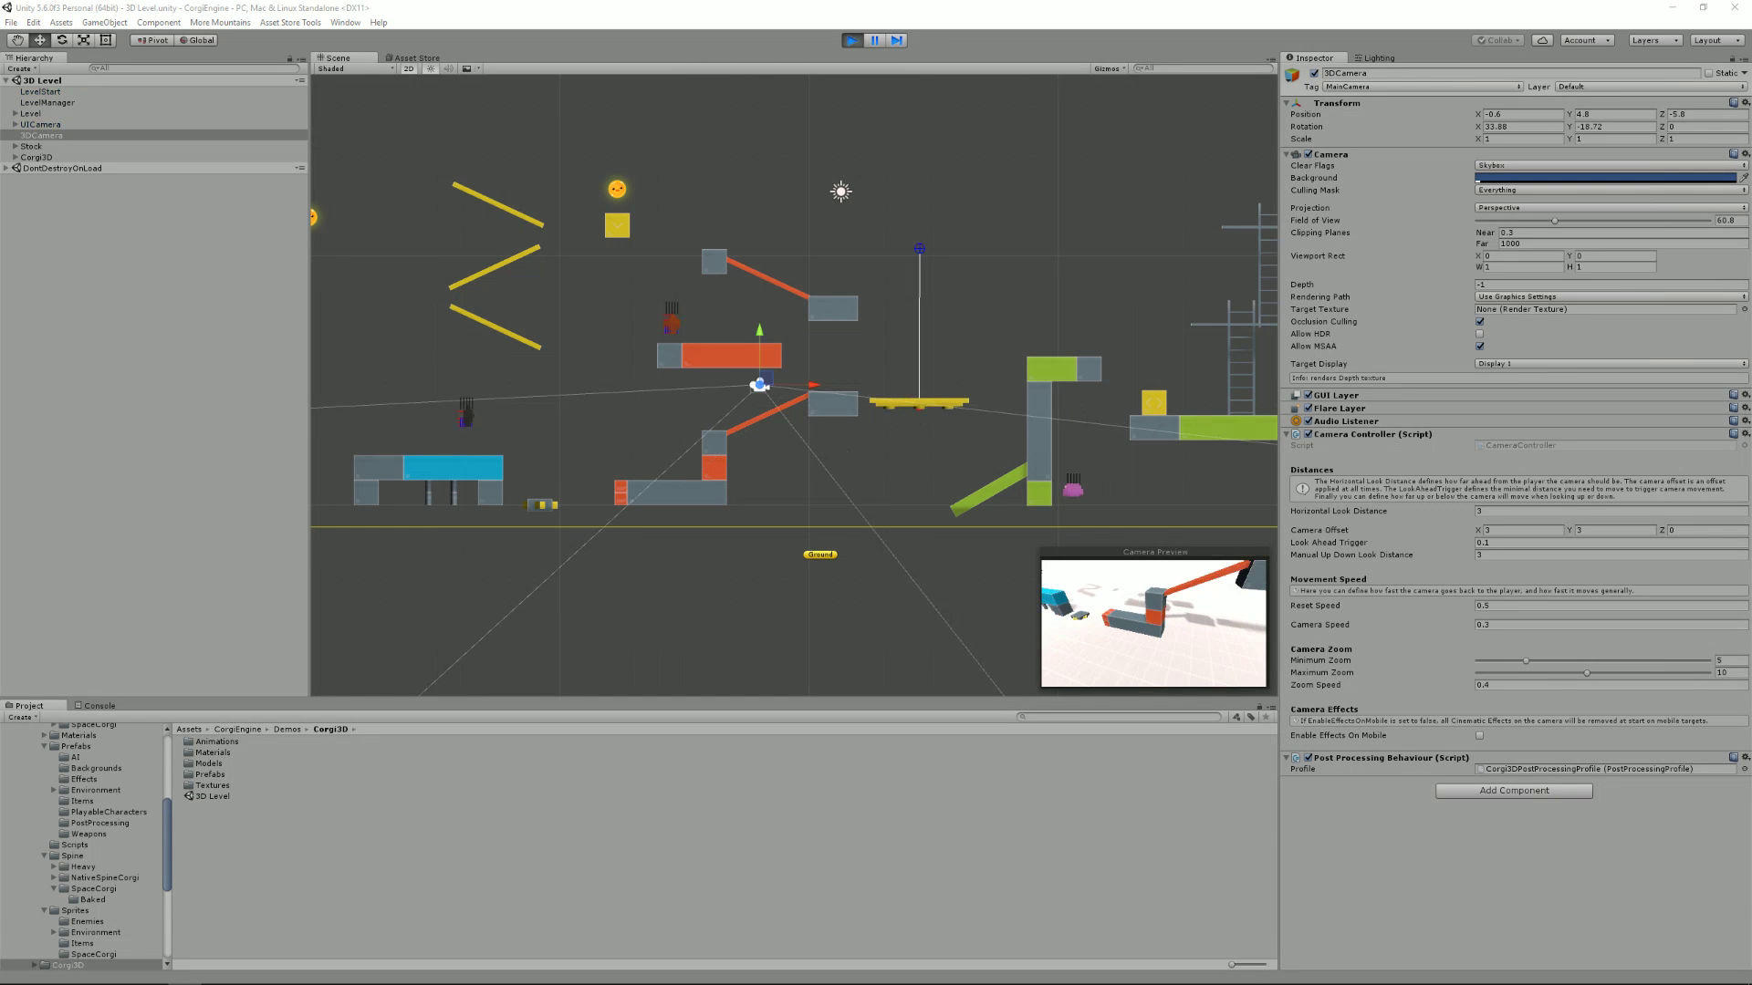
{"action": "key", "text": "Right"}
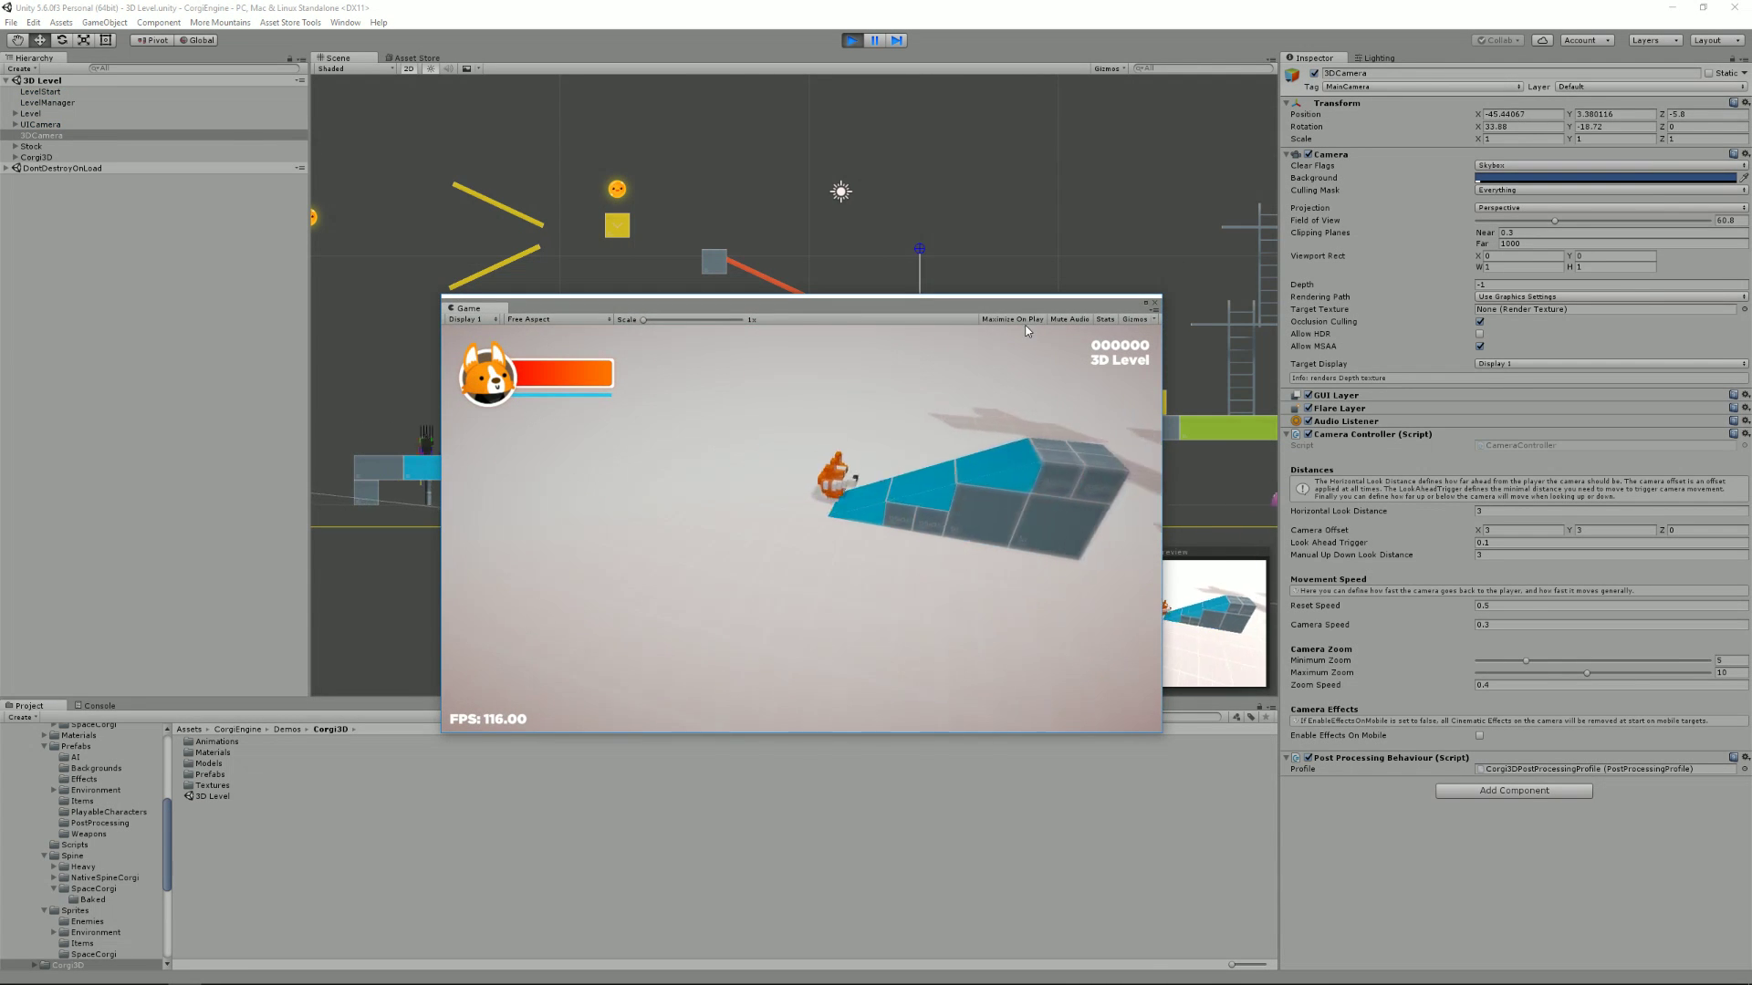
{"action": "key", "text": "space"}
{"action": "key", "text": "Right"}
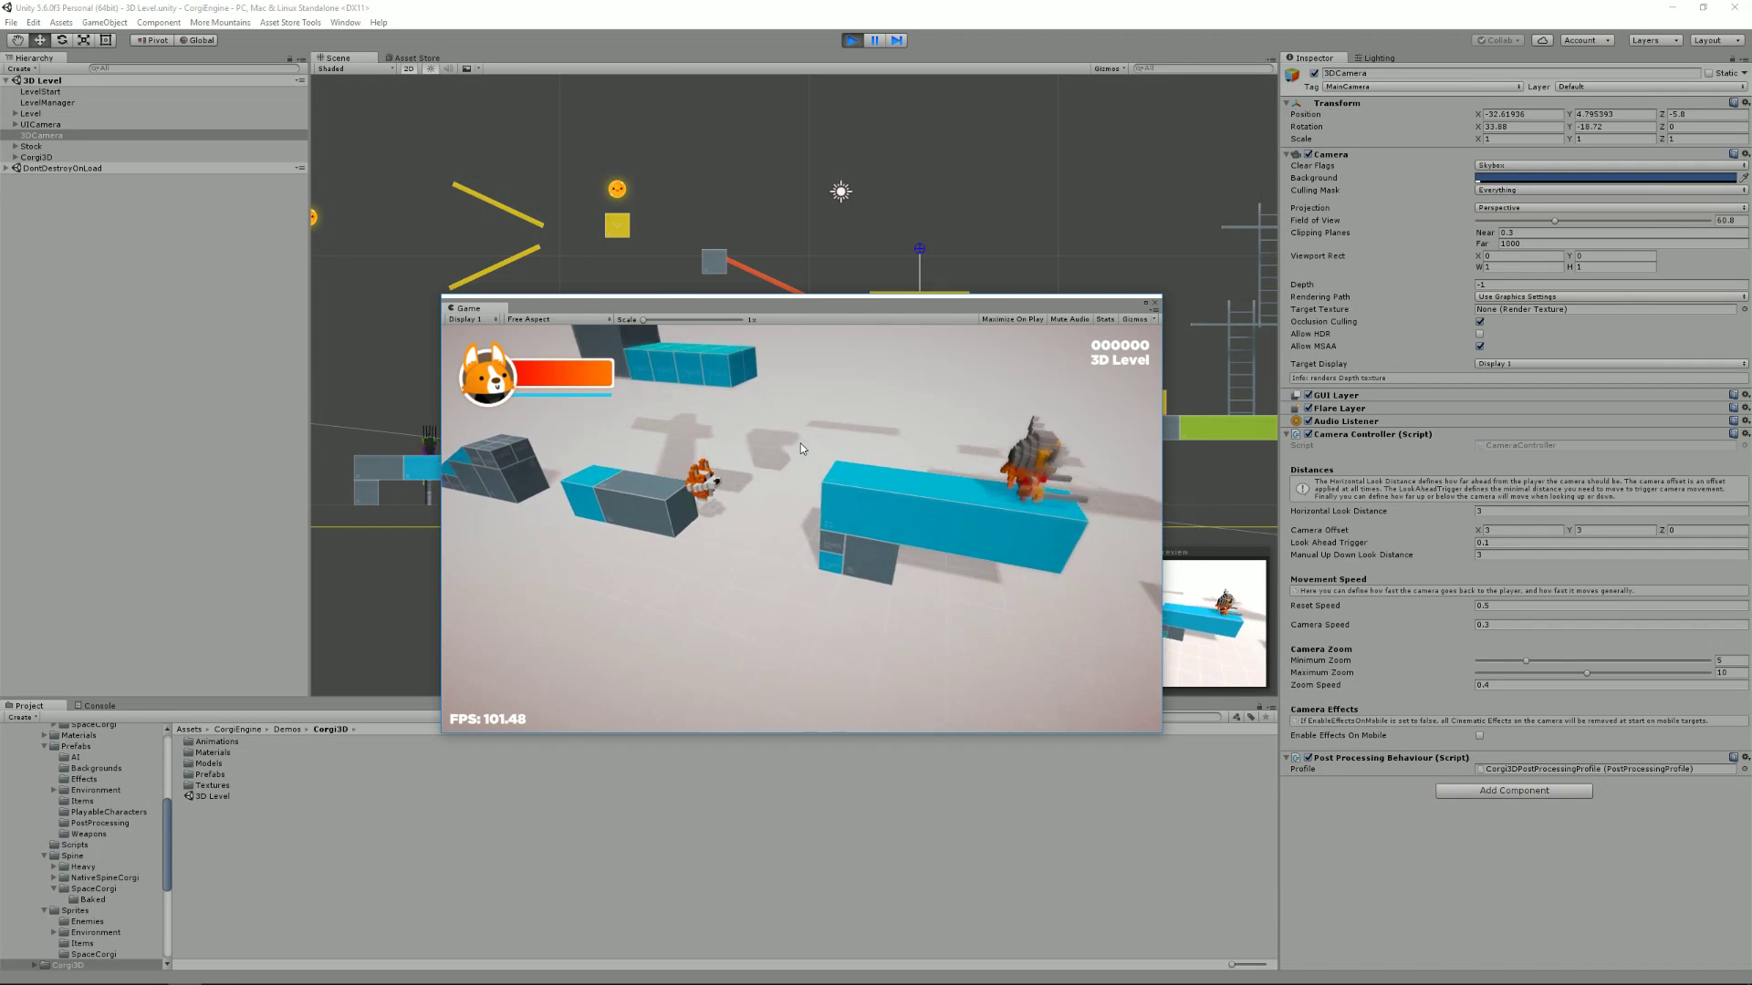
{"action": "key", "text": "space"}
{"action": "key", "text": "space"}
{"action": "key", "text": "Right"}
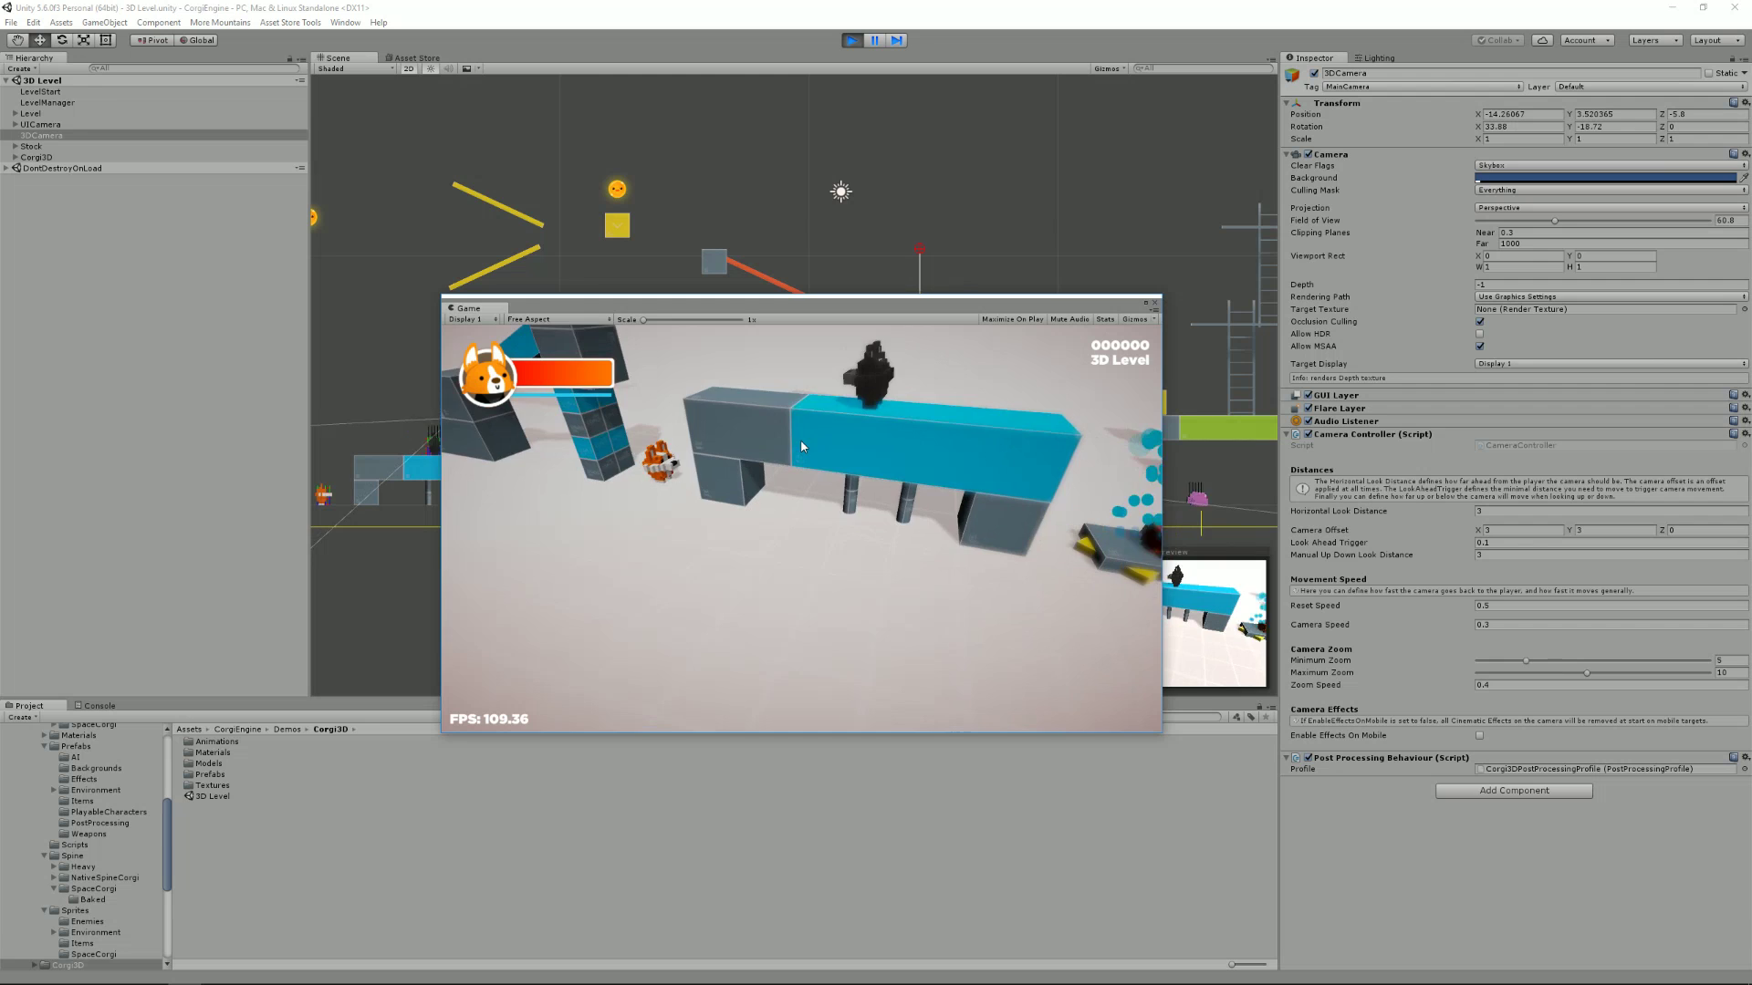
{"action": "key", "text": "space"}
{"action": "key", "text": "space"}
{"action": "key", "text": "Left"}
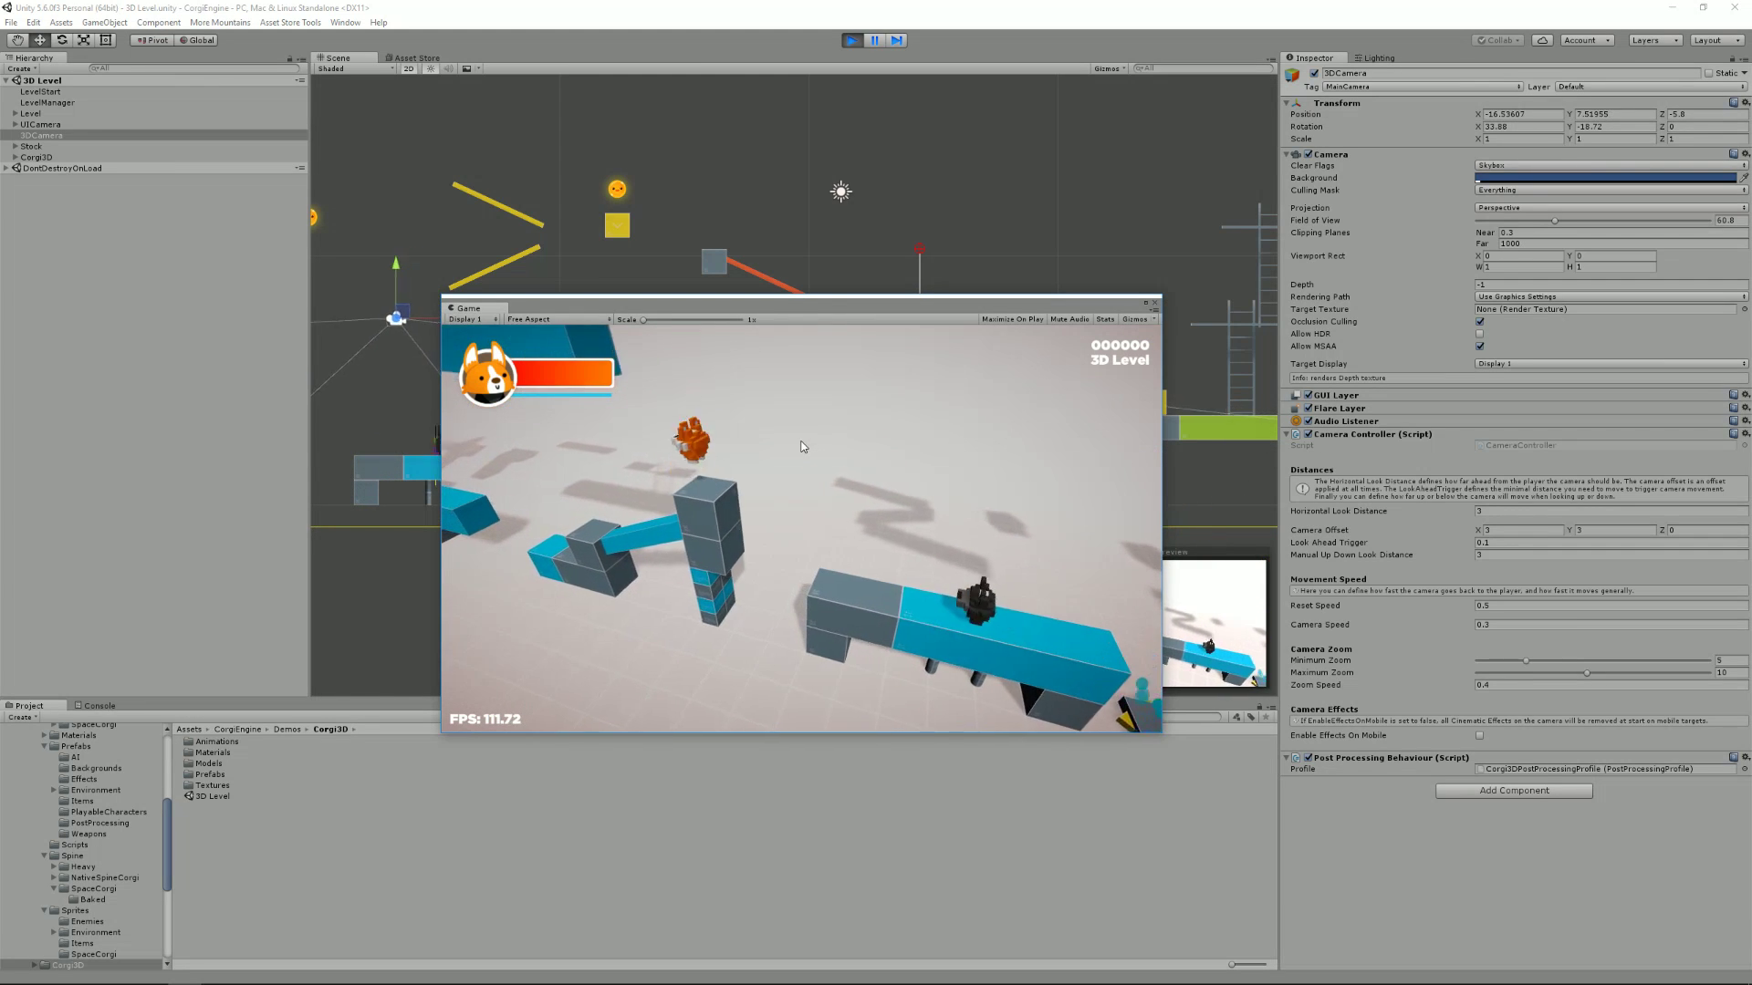
{"action": "key", "text": "space"}
{"action": "key", "text": "space"}
{"action": "key", "text": "Left"}
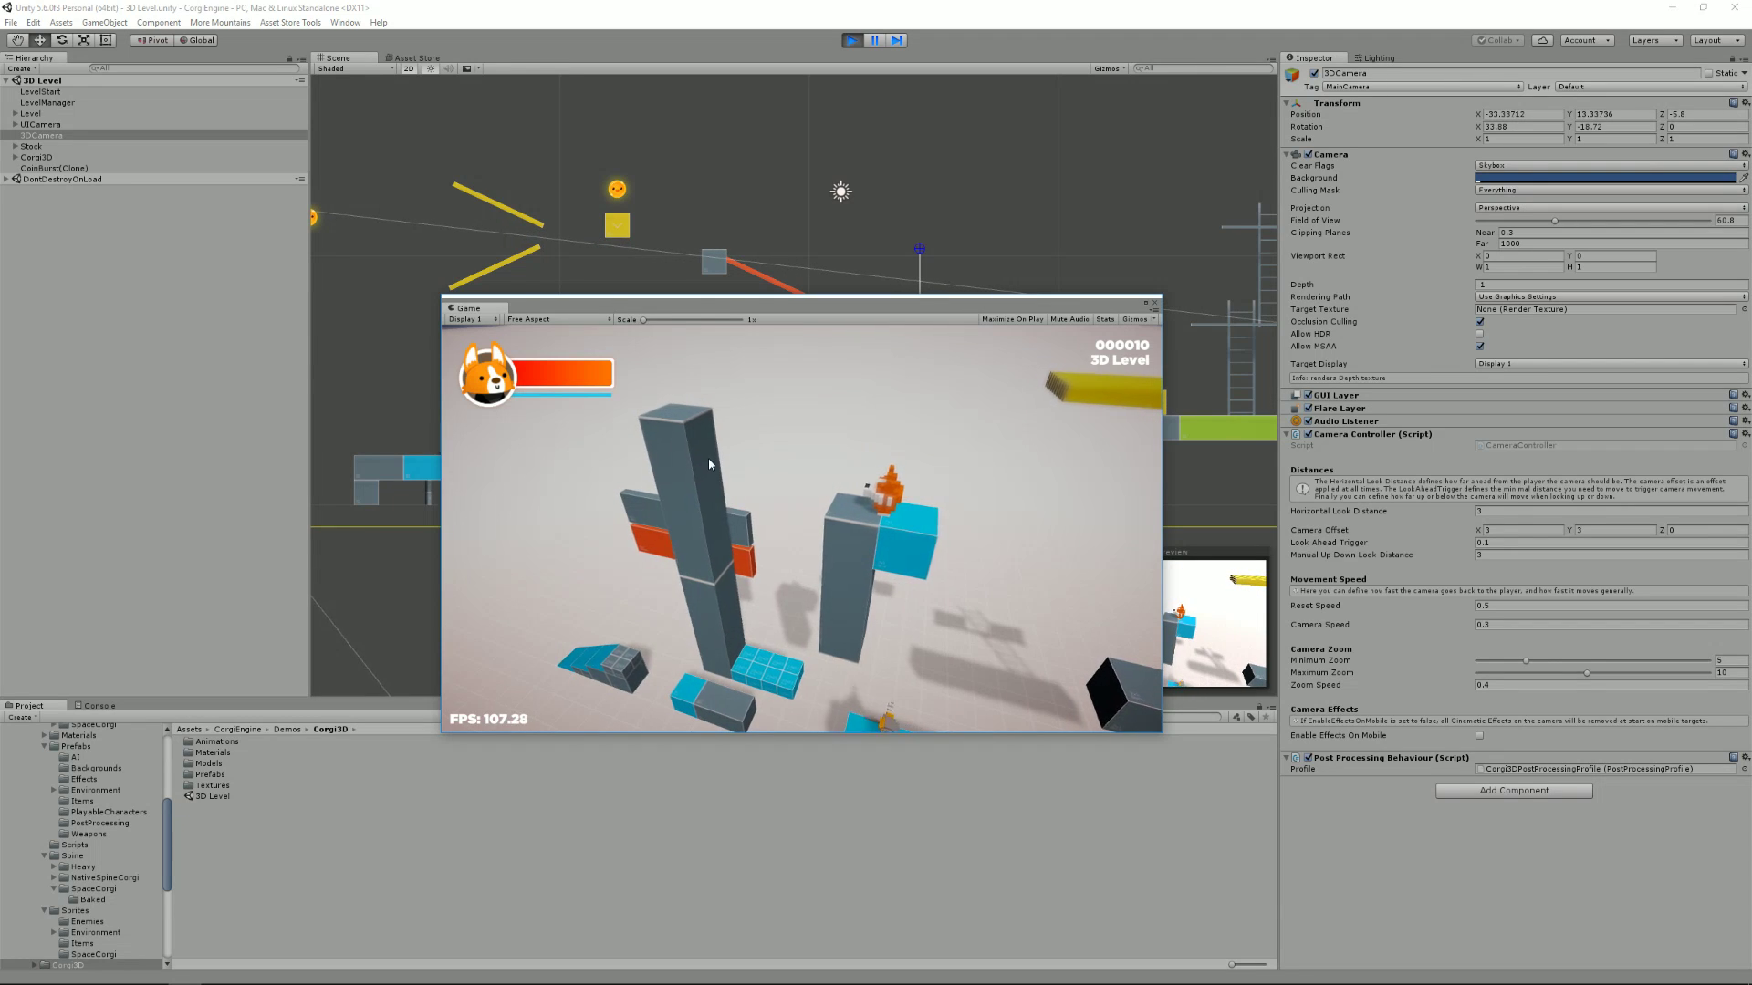
{"action": "key", "text": "Right"}
{"action": "key", "text": "space"}
{"action": "key", "text": "Right"}
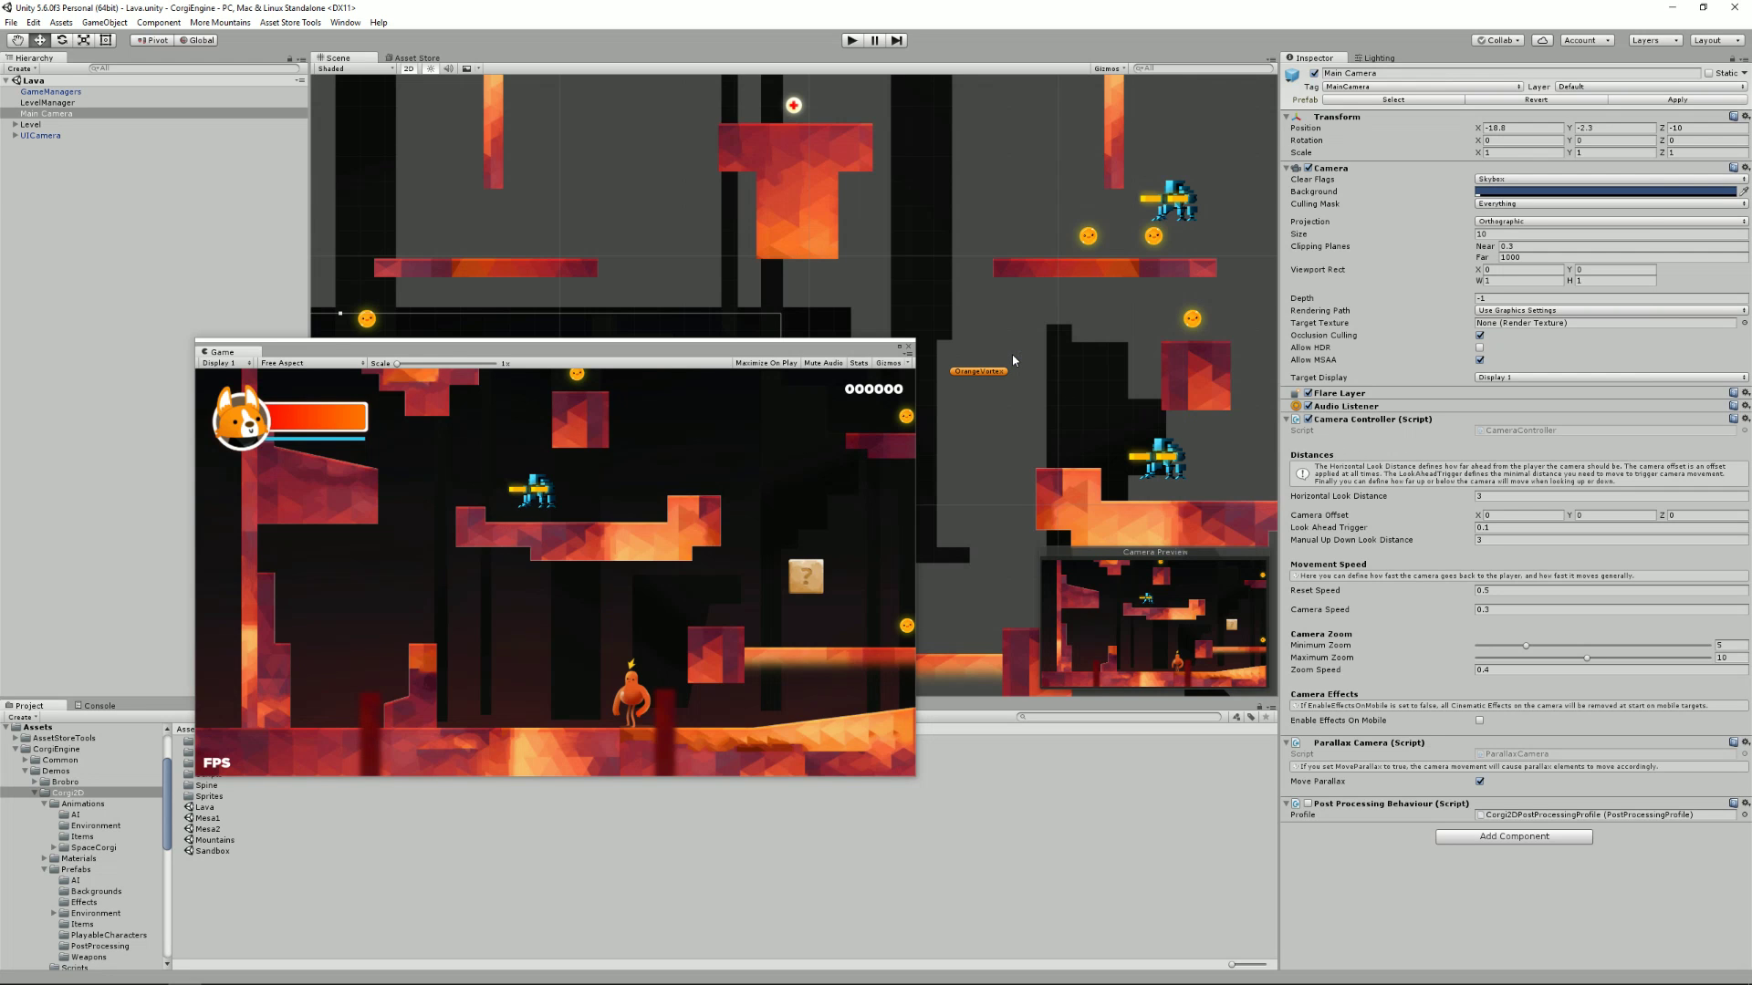
Run the Lava scene and jump the character onto the nearby lava pillar to observe the Main Camera's default framing
{"action": "left_click", "coordinate": [851, 41]}
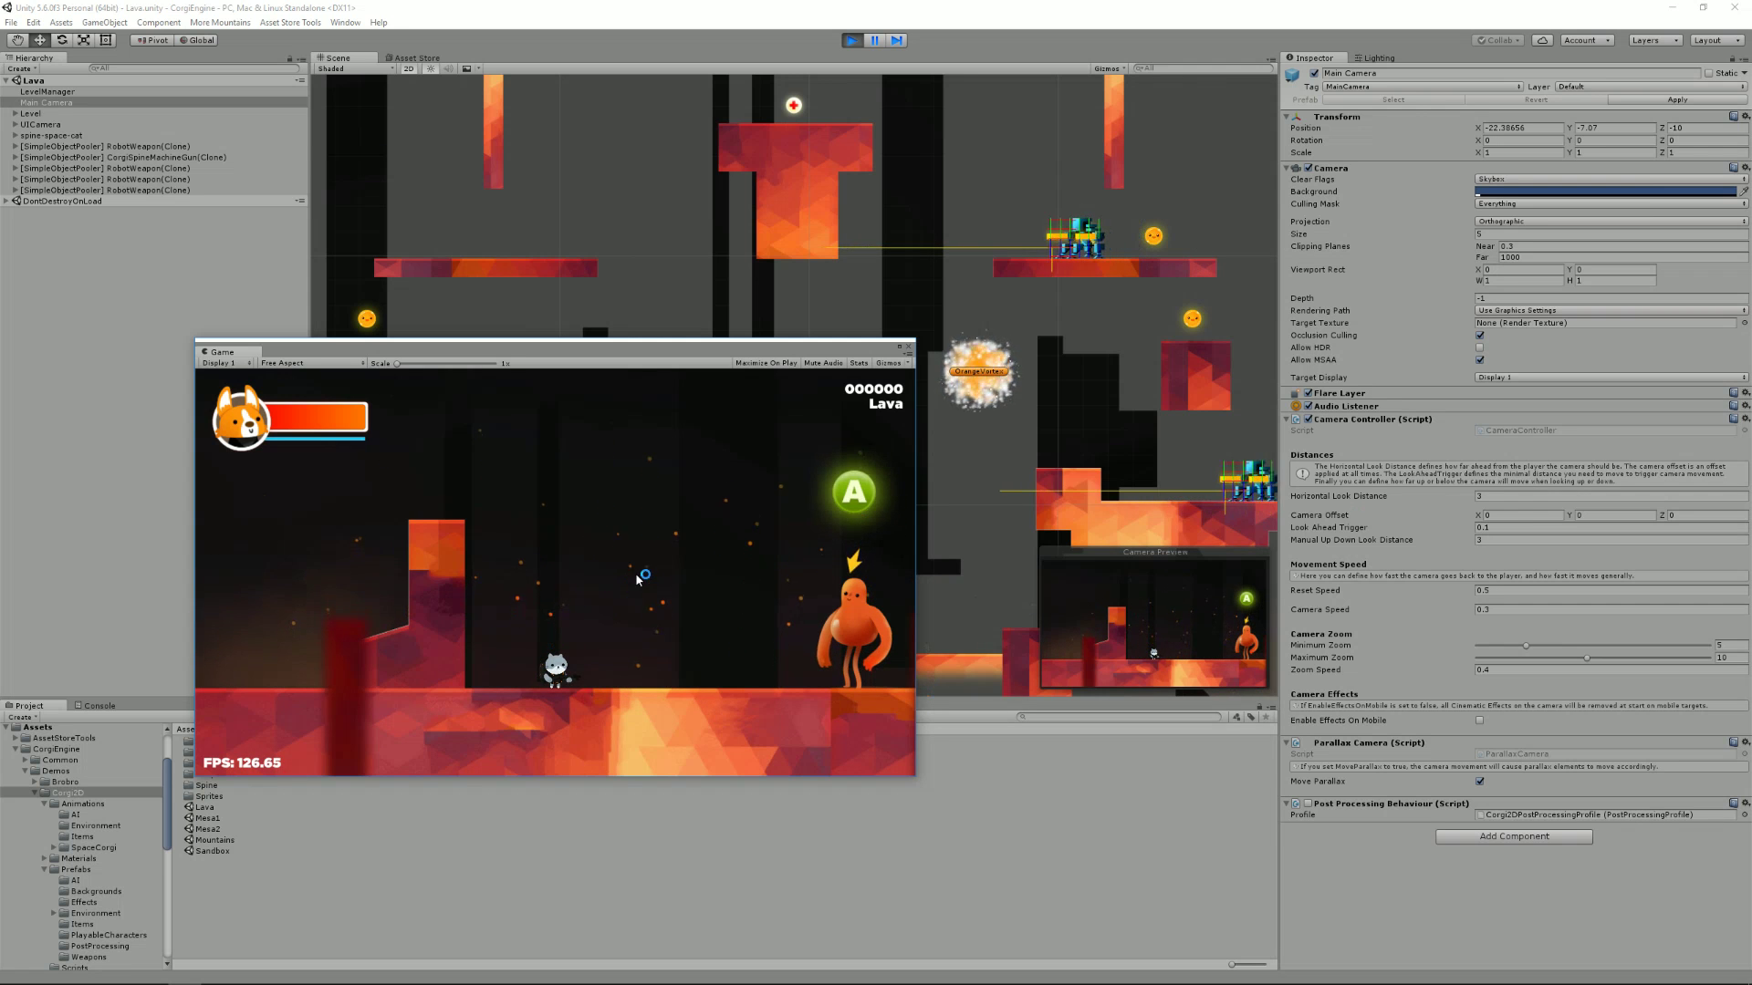
{"action": "key", "text": "Left"}
{"action": "key", "text": "space"}
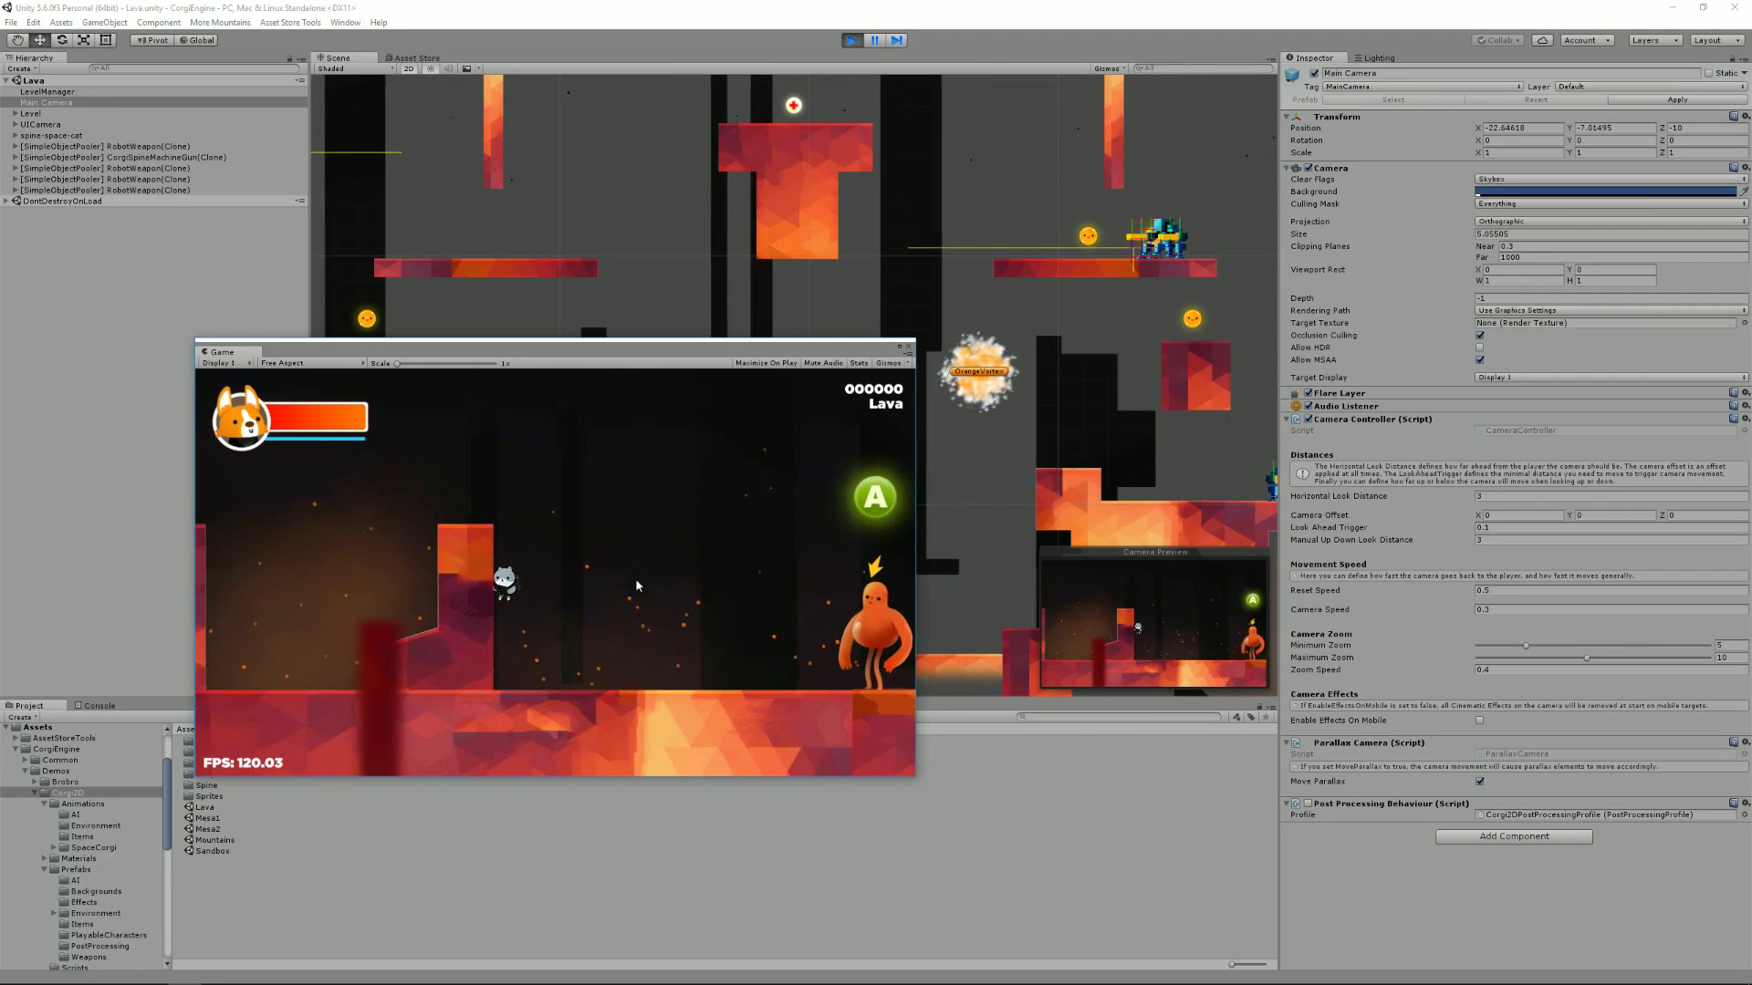
{"action": "key", "text": "space"}
{"action": "key", "text": "Right"}
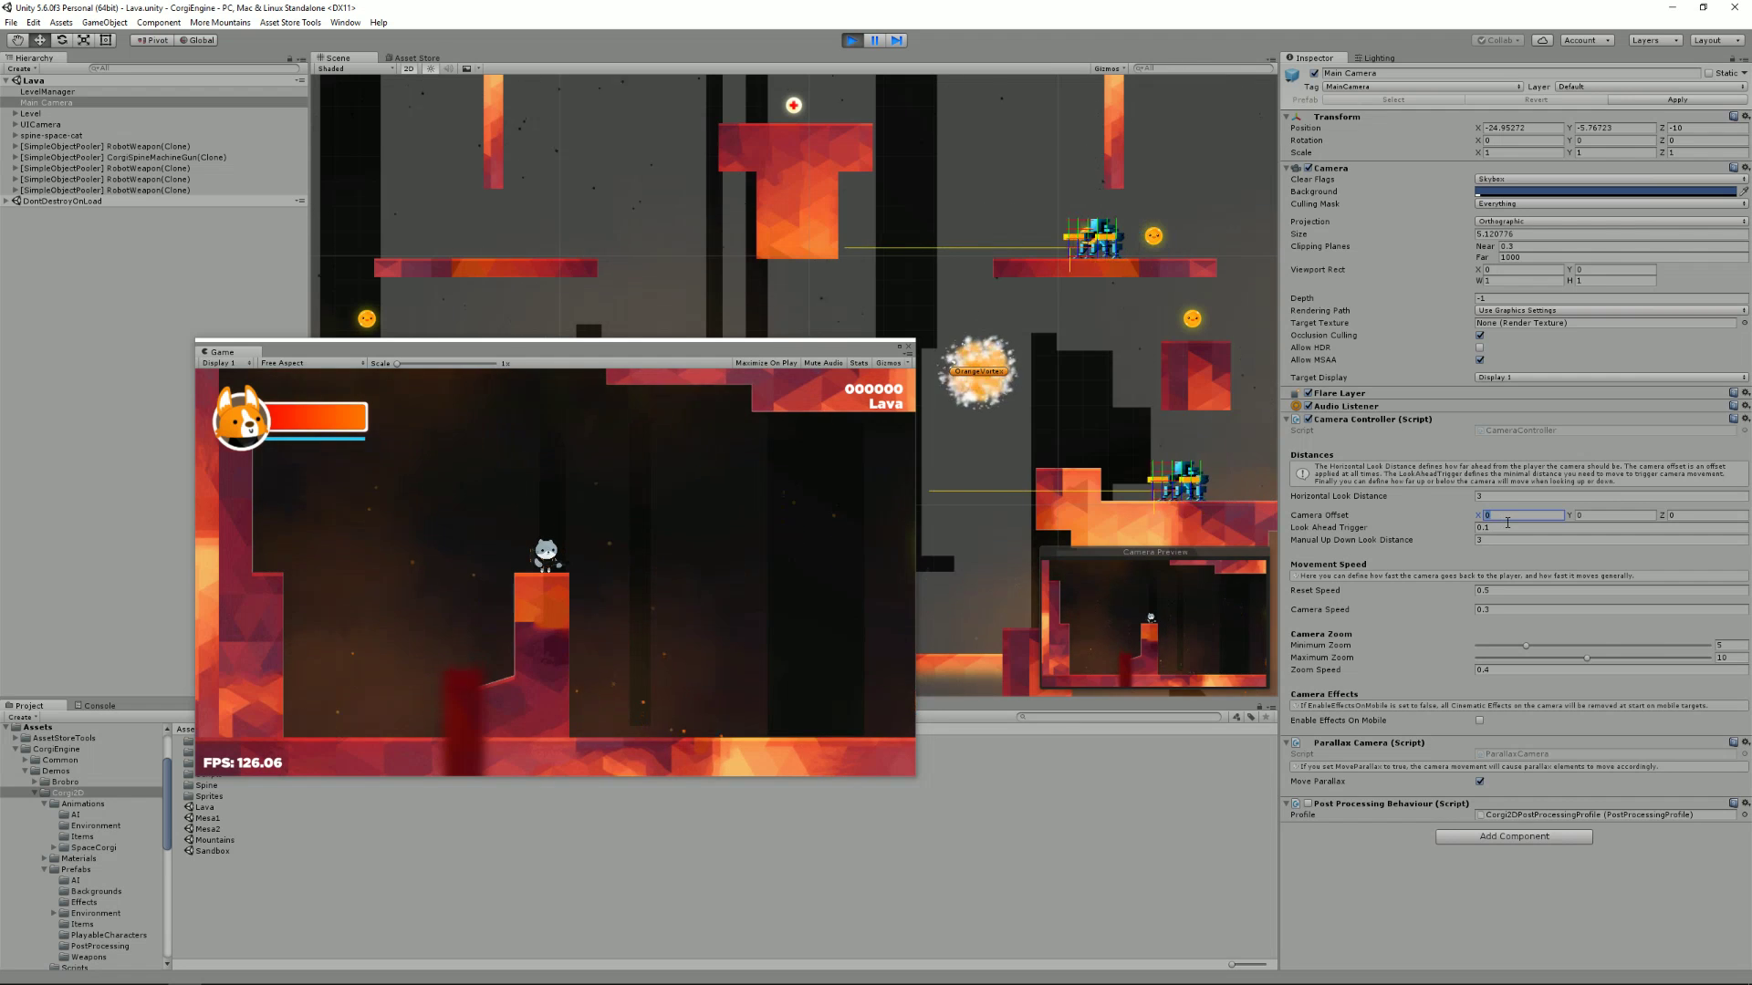
Set the Main Camera's Camera Offset to X 3 and Y 3, and move the character around to test the shifted framing
{"action": "type", "text": "3"}
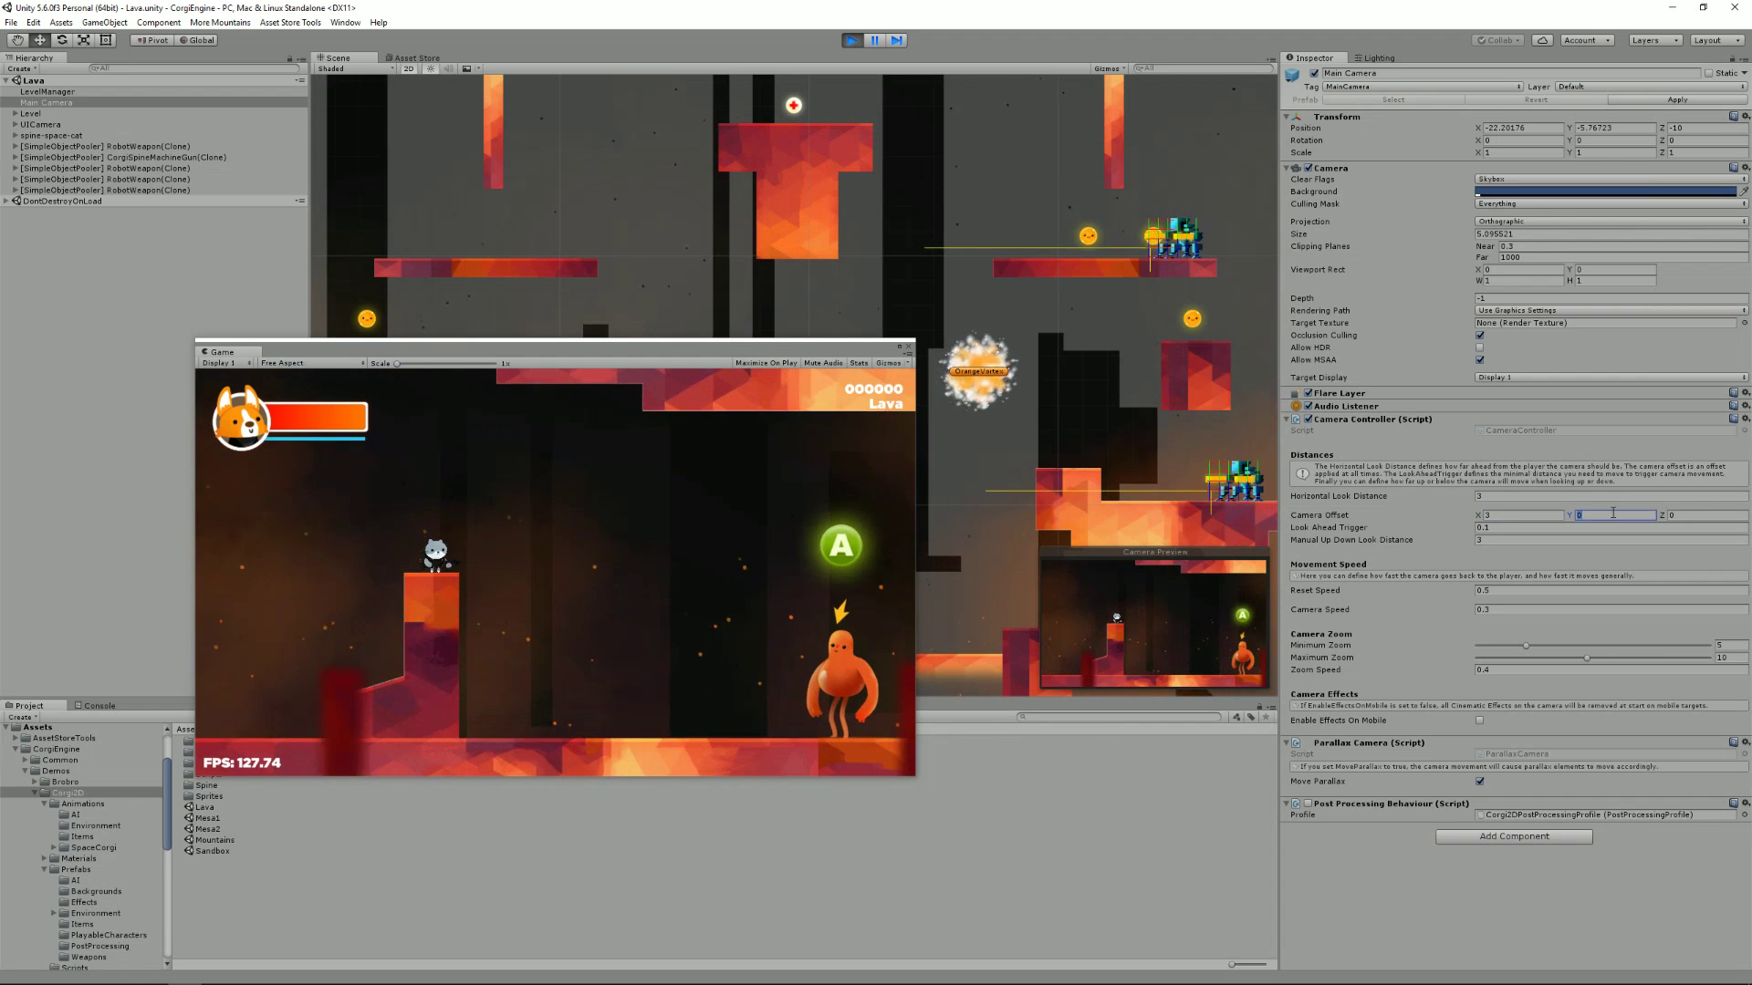
{"action": "type", "text": "3"}
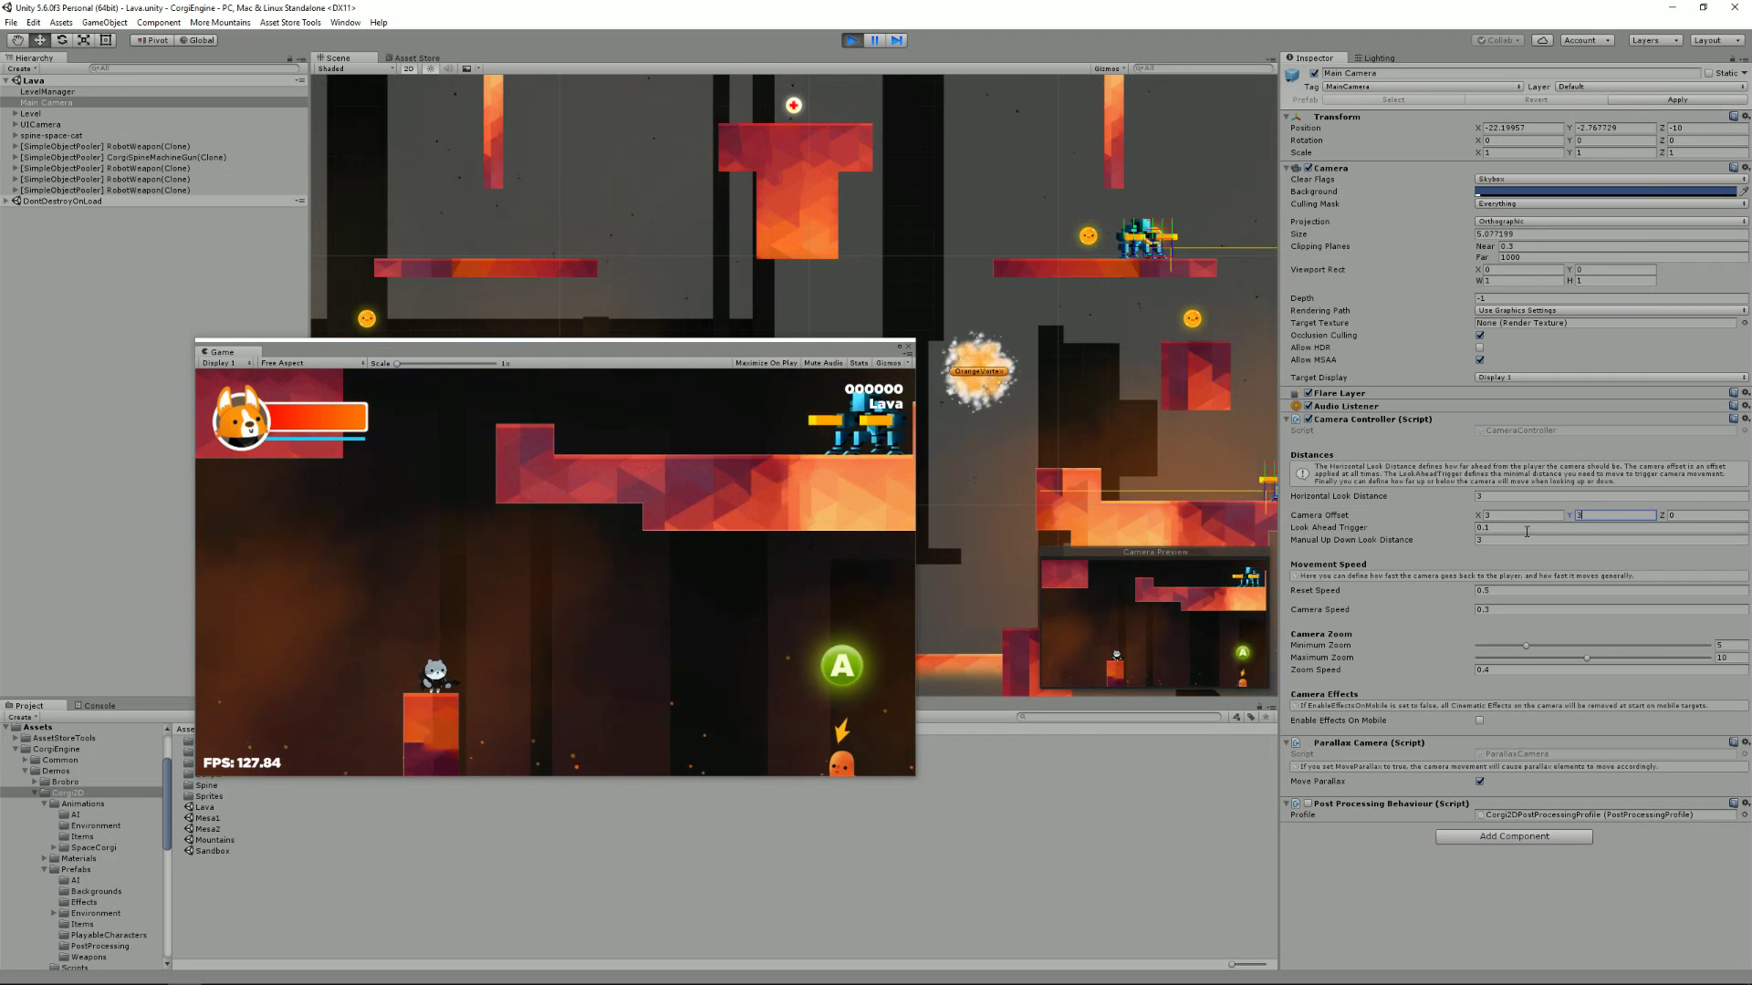
{"action": "left_click", "coordinate": [719, 347]}
{"action": "key", "text": "Right"}
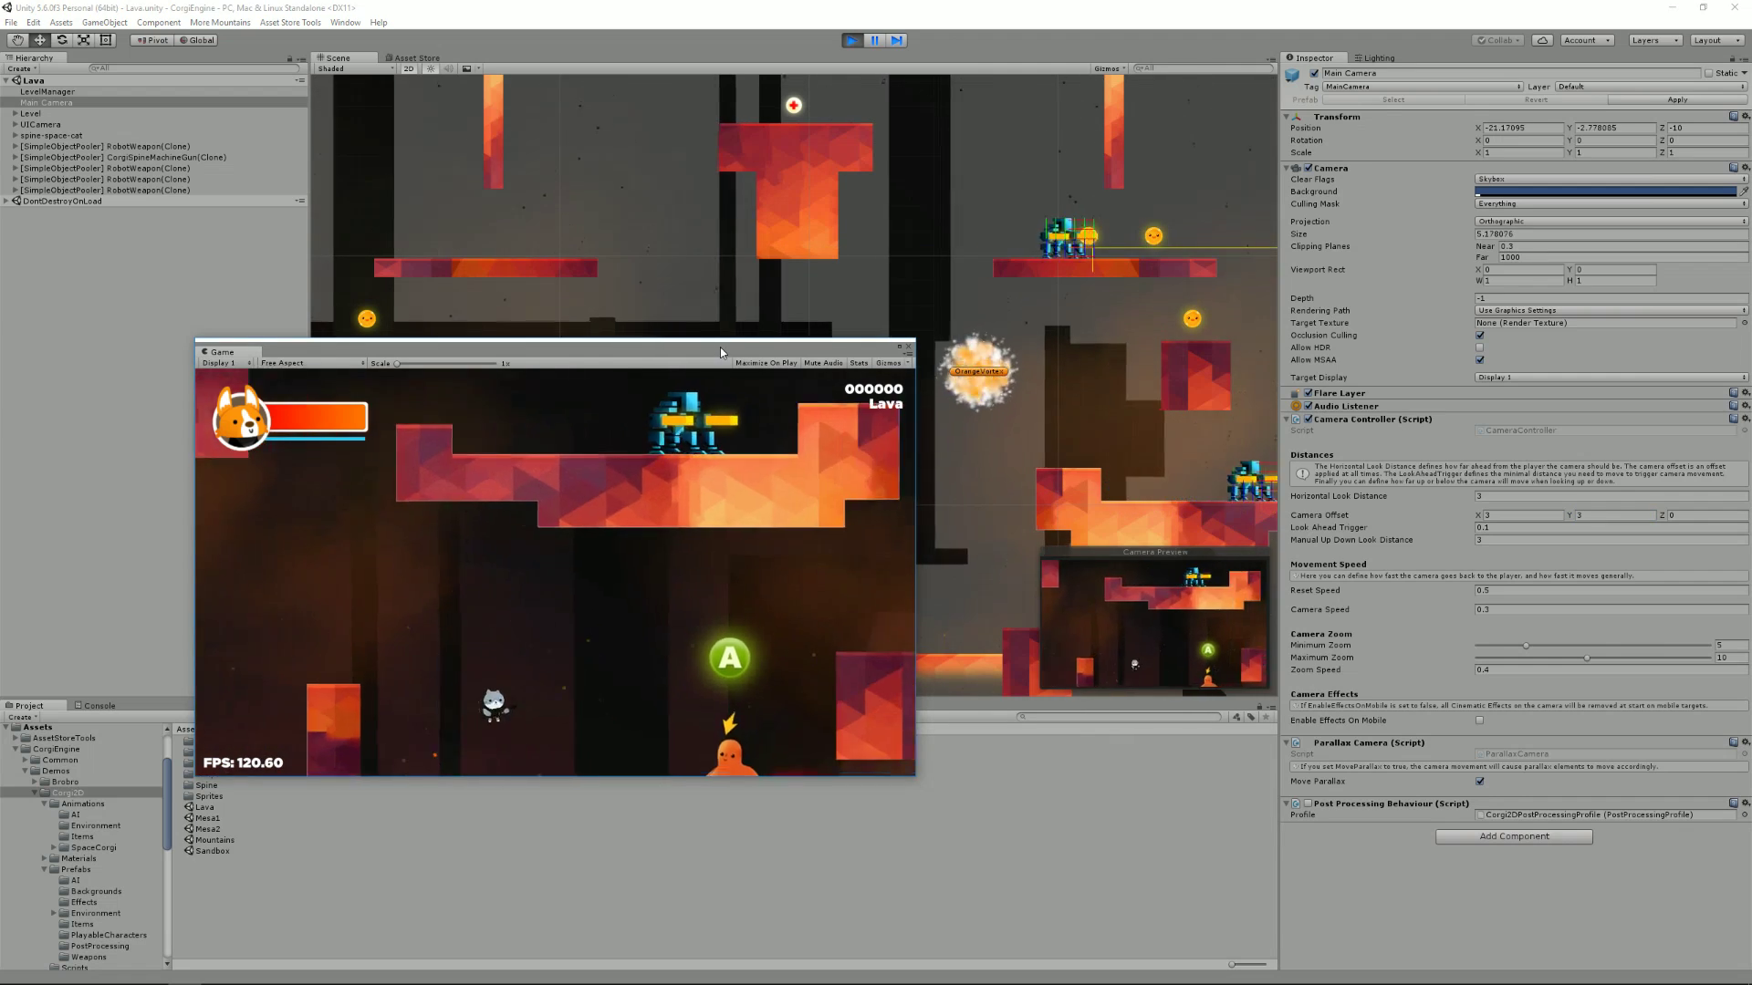
{"action": "key", "text": "Left"}
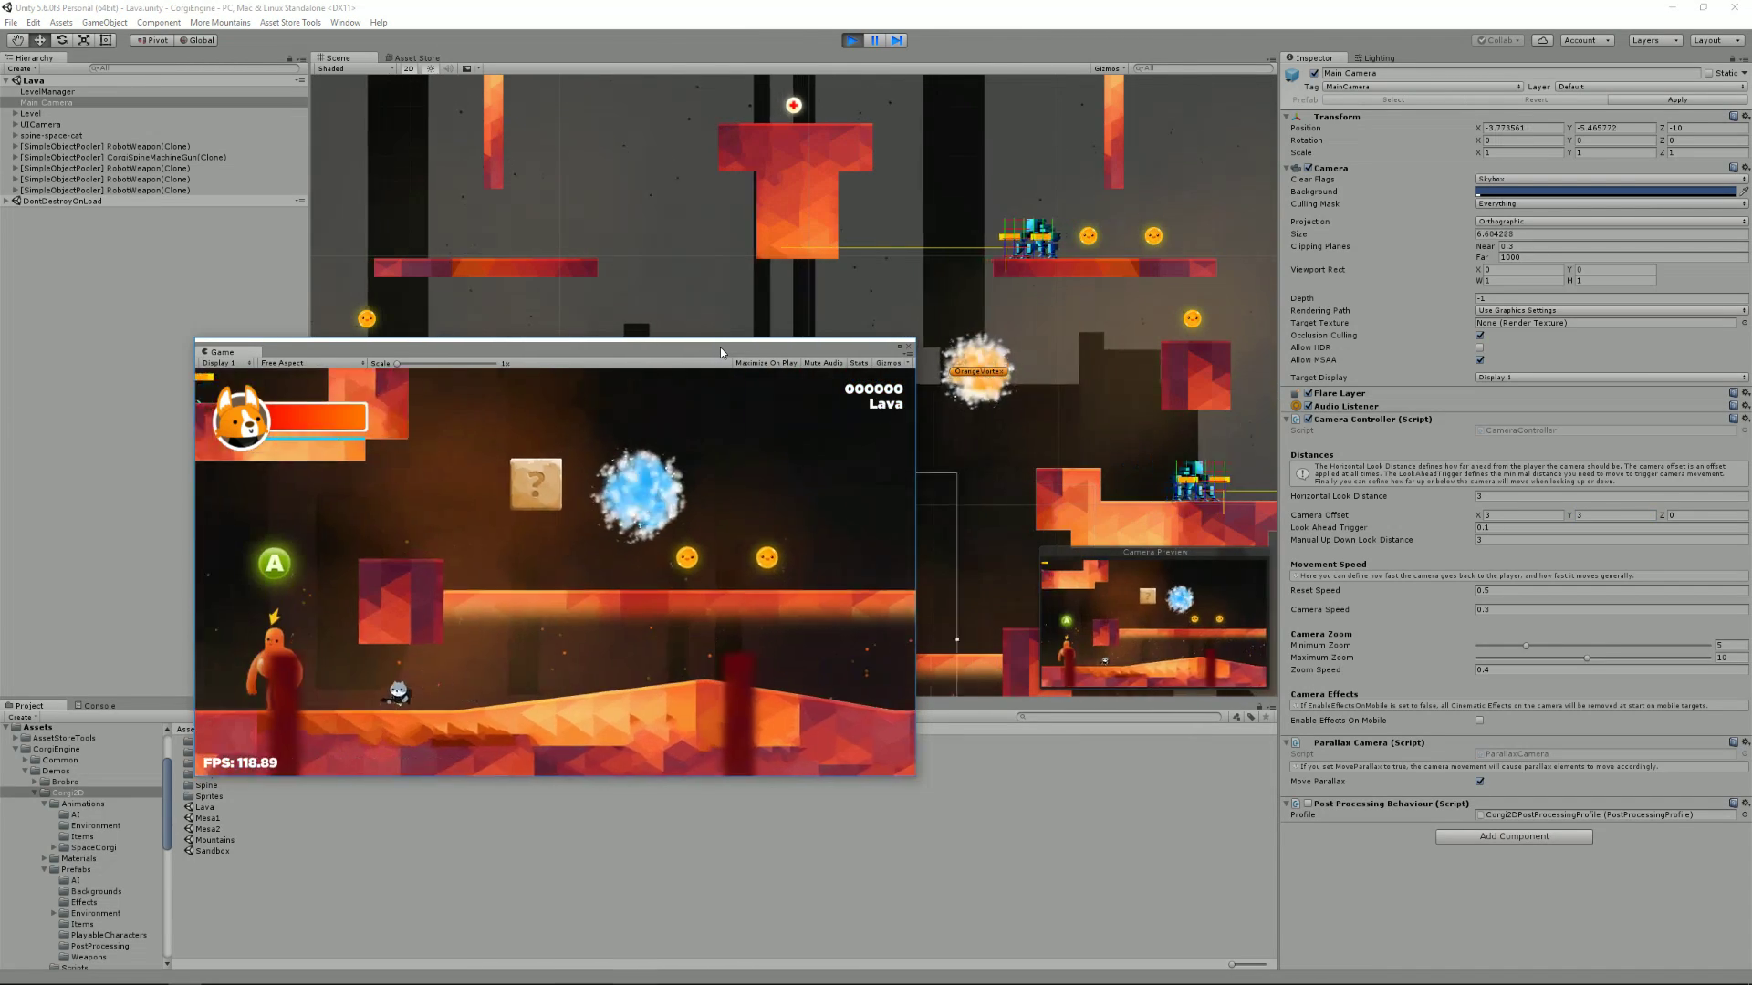
{"action": "key", "text": "space"}
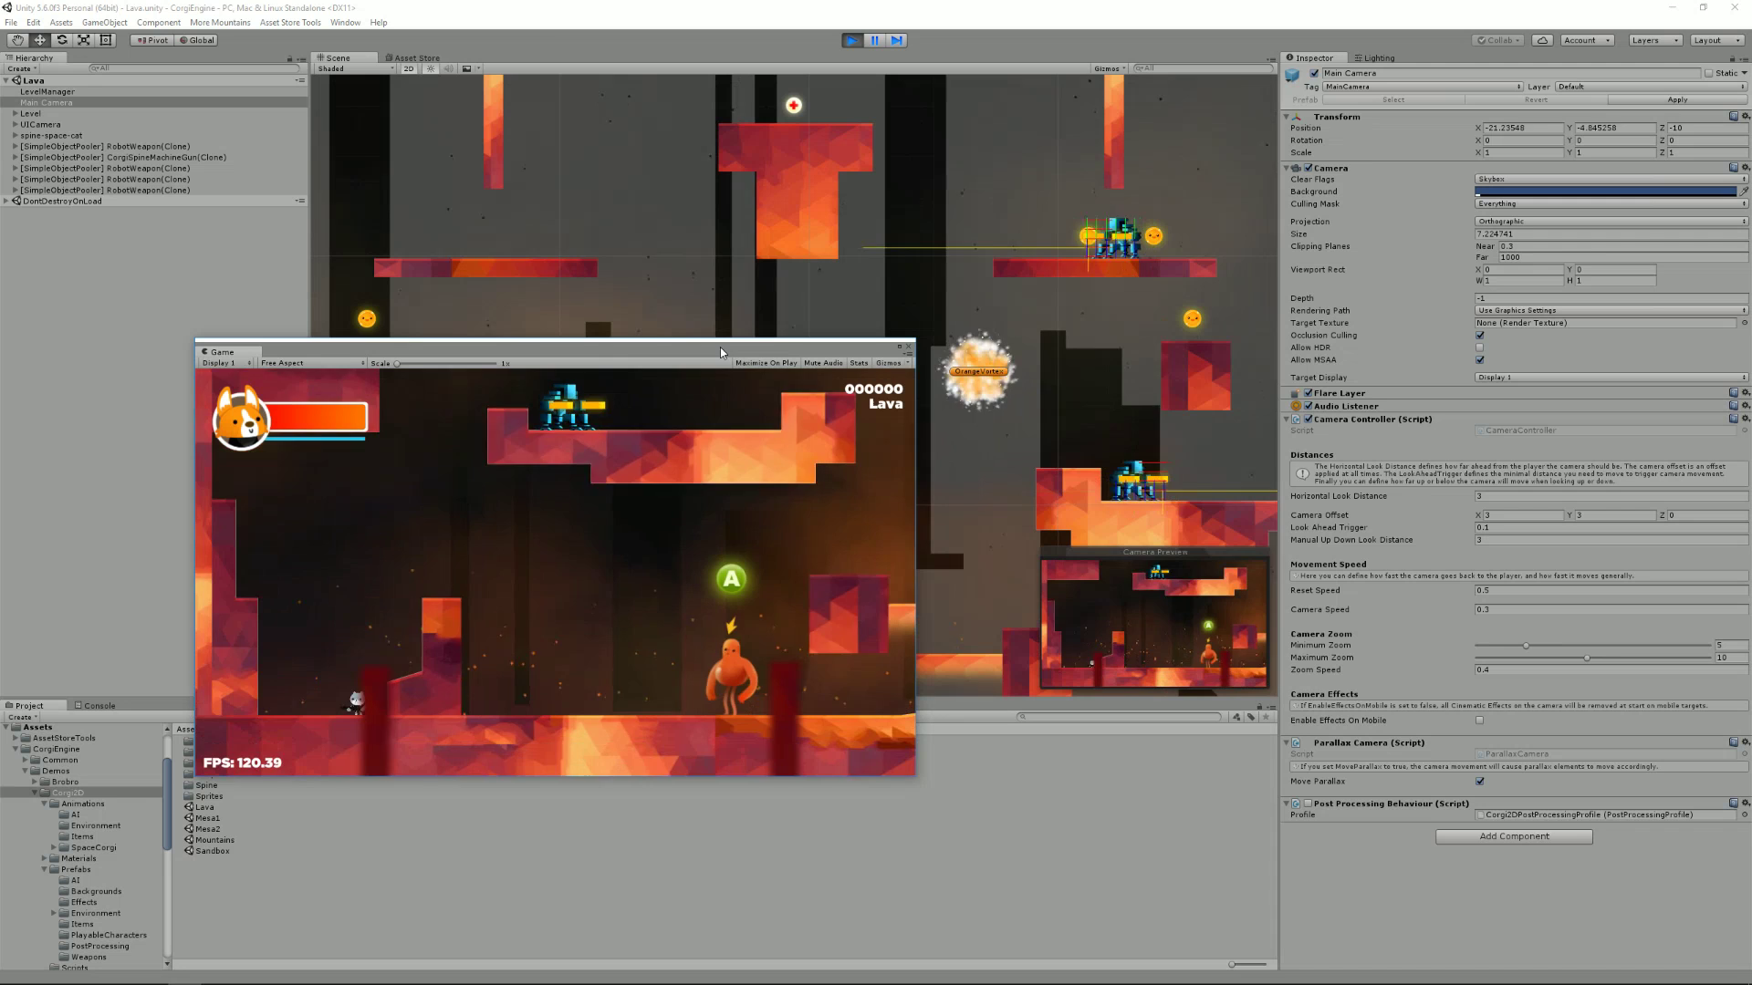
{"action": "key", "text": "space"}
{"action": "key", "text": "Right"}
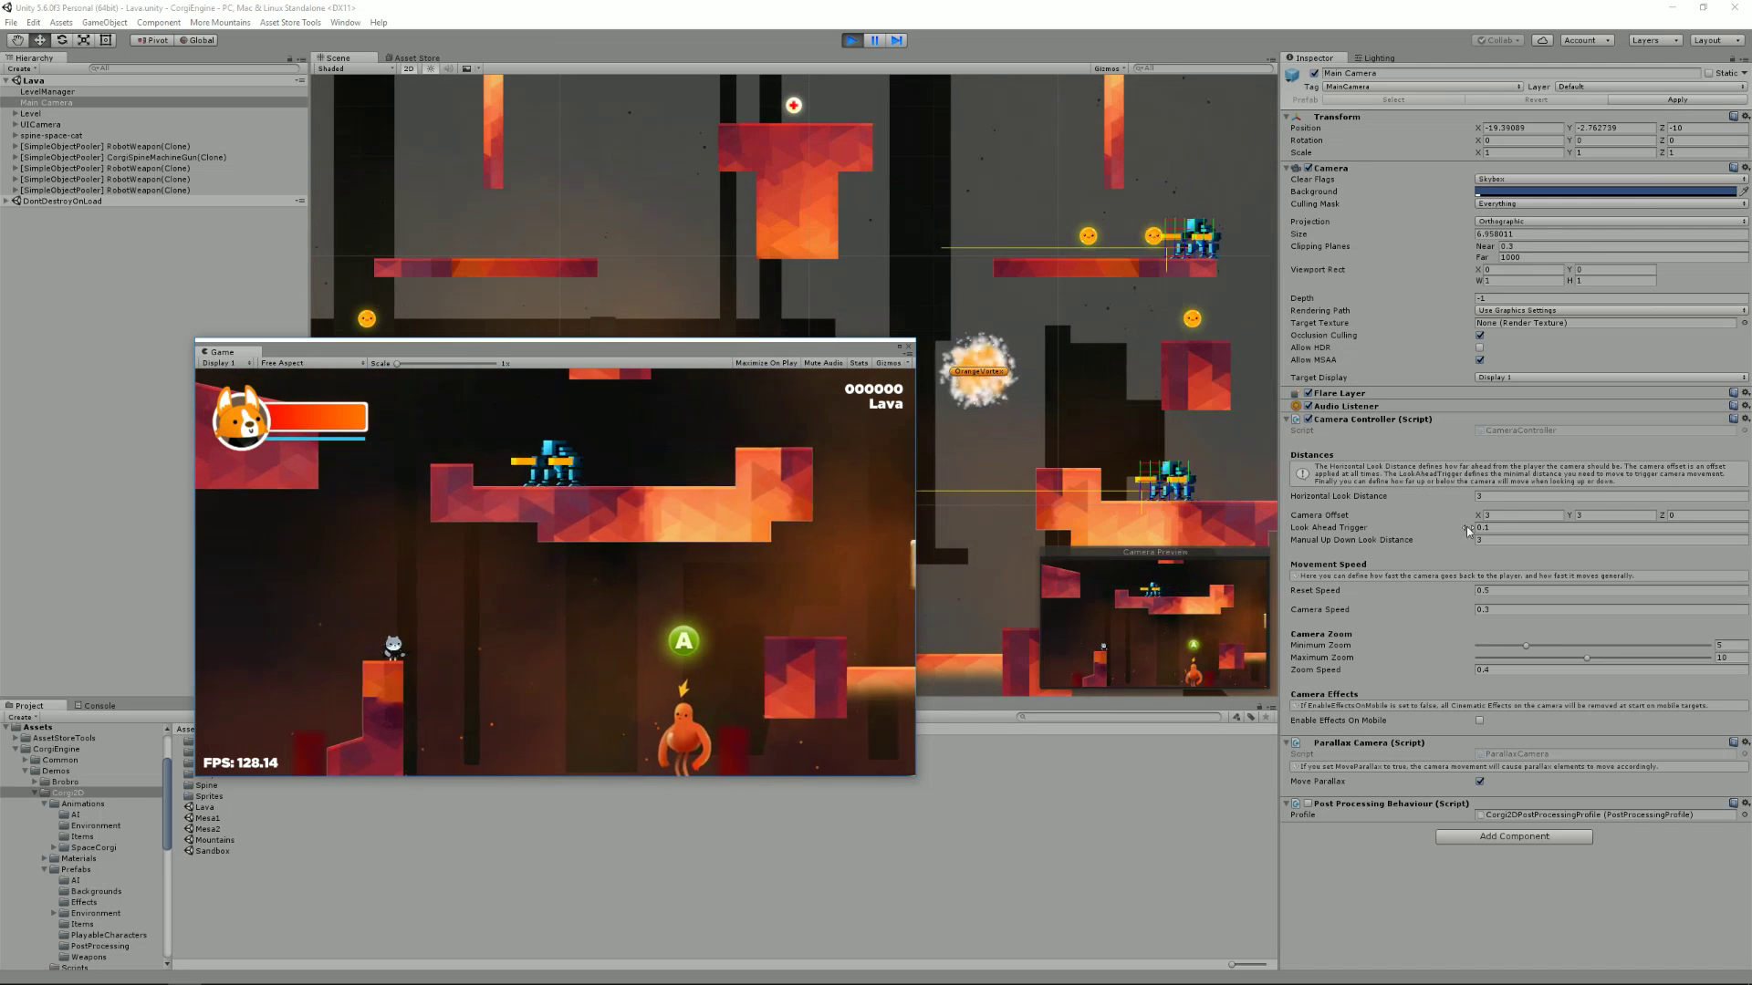
Reset the Main Camera's Camera Offset to 0 on both X and Y
{"action": "left_click", "coordinate": [1588, 516]}
{"action": "type", "text": "0"}
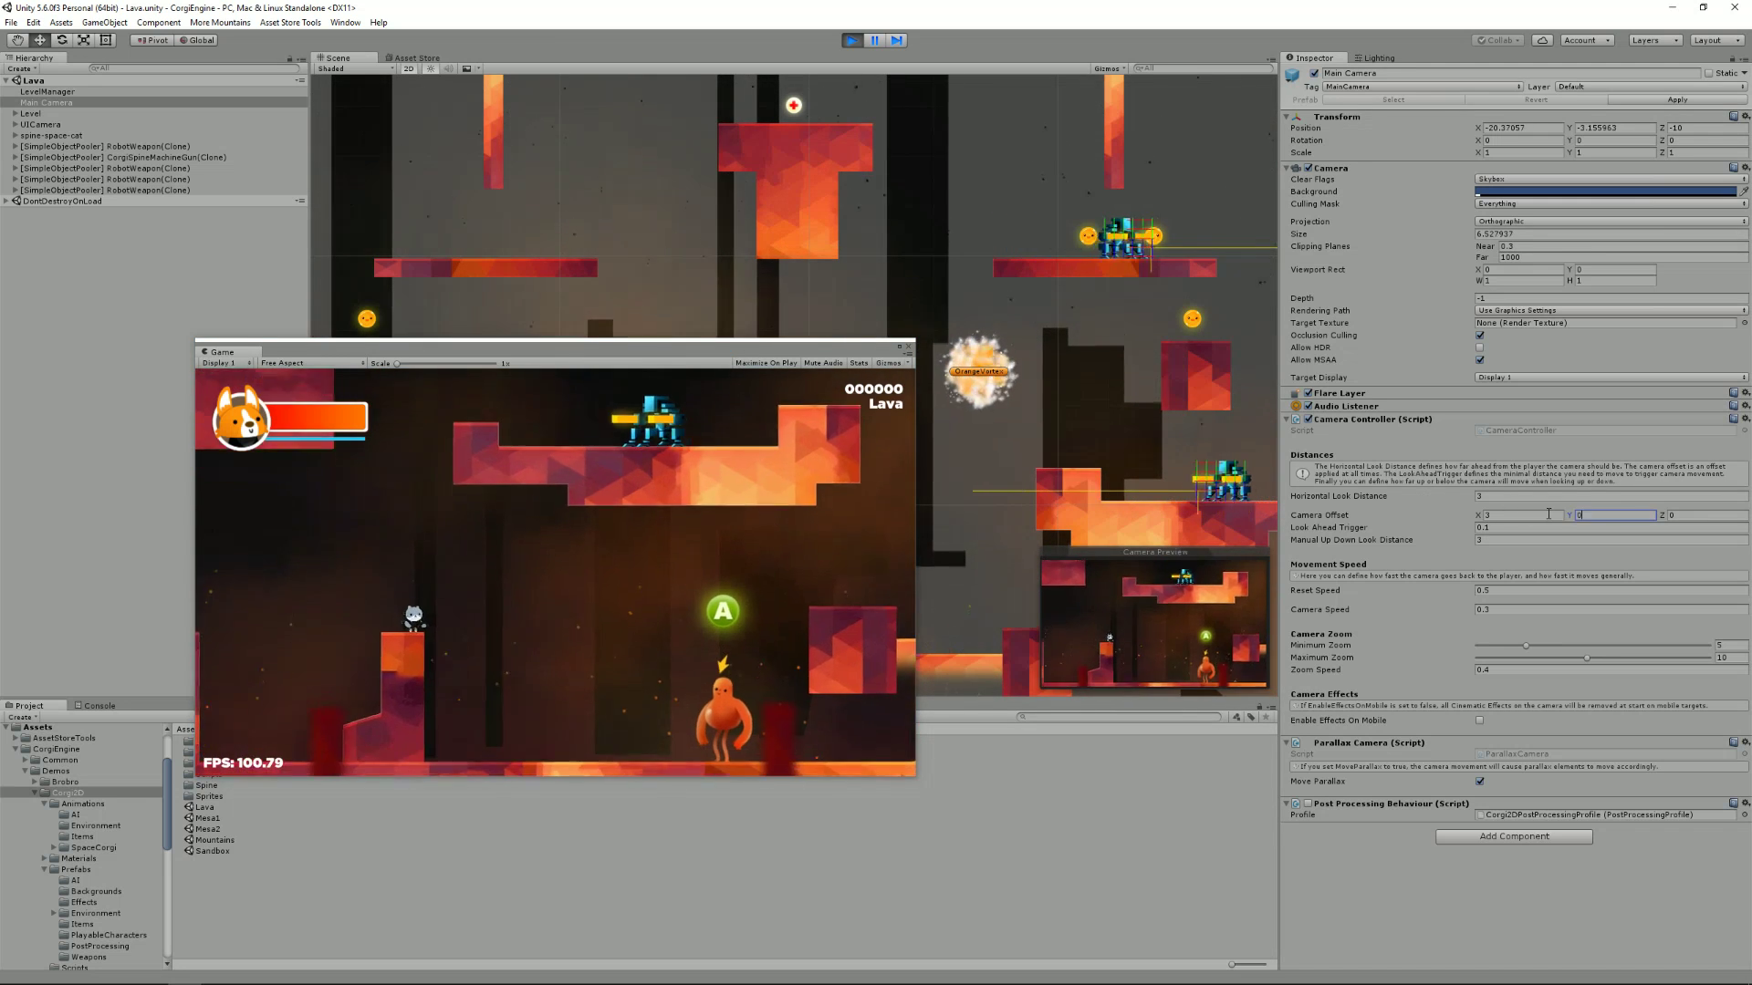
{"action": "left_click", "coordinate": [1548, 514]}
{"action": "type", "text": "0"}
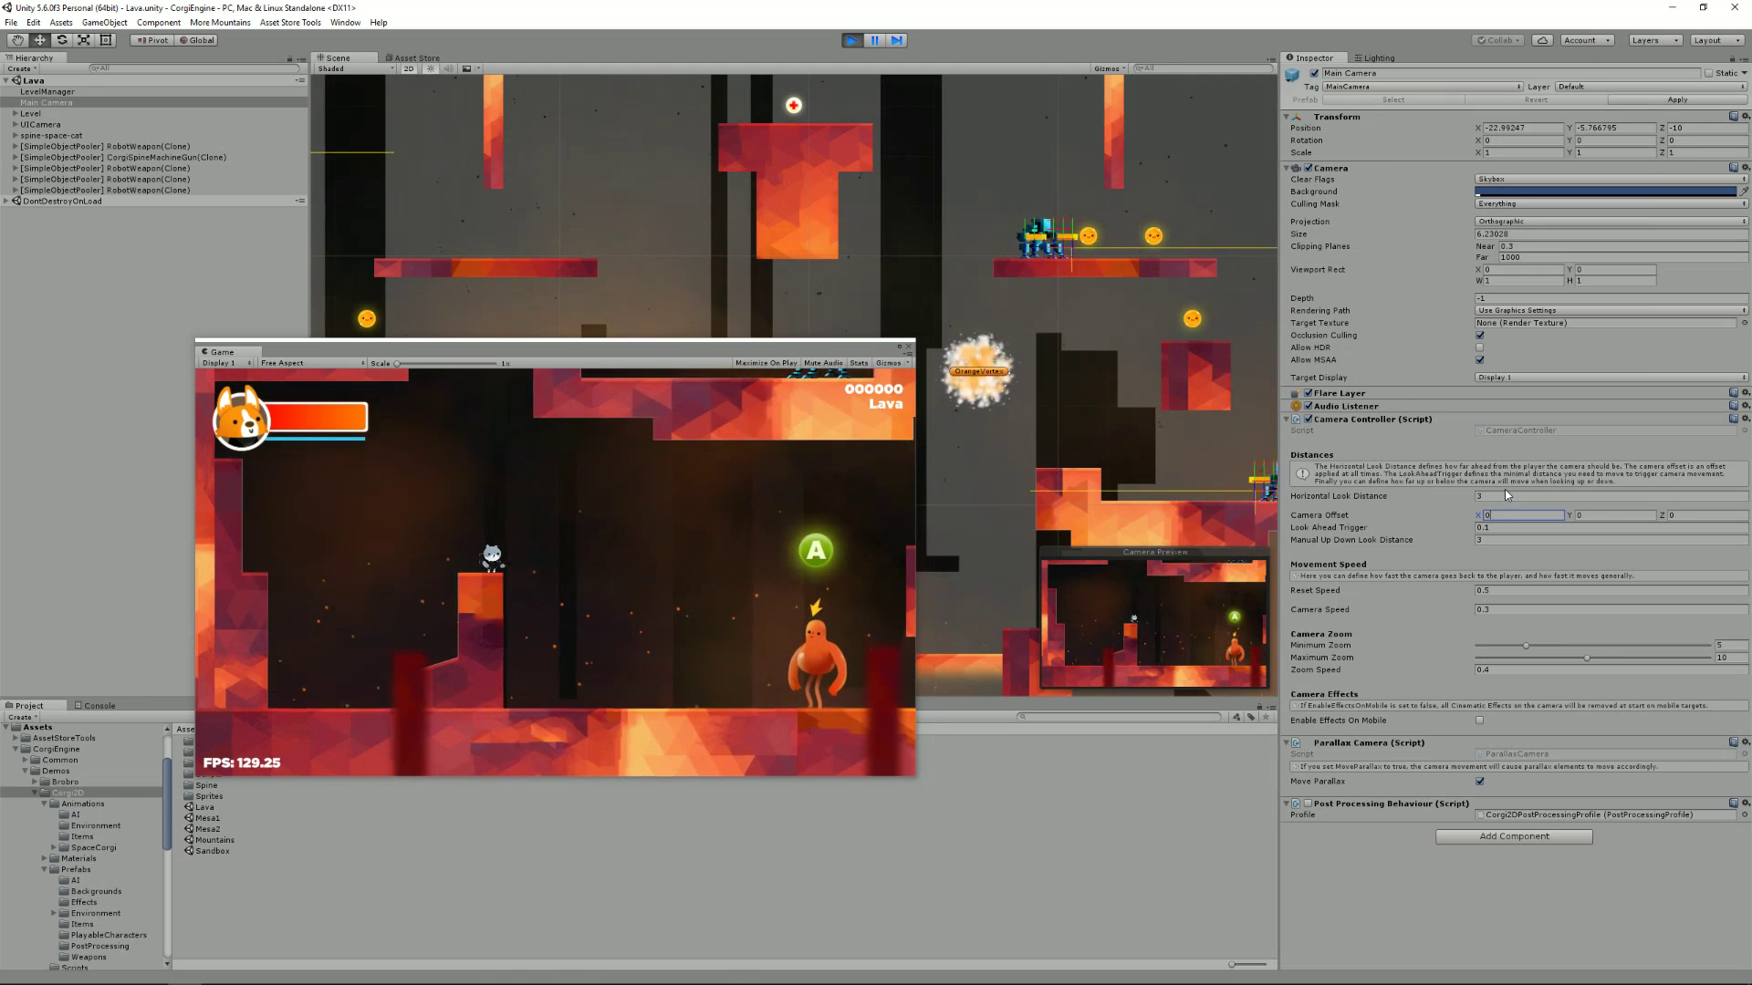
Run the character forward through the Lava level to examine how the camera looks ahead and zooms
{"action": "left_click", "coordinate": [774, 345]}
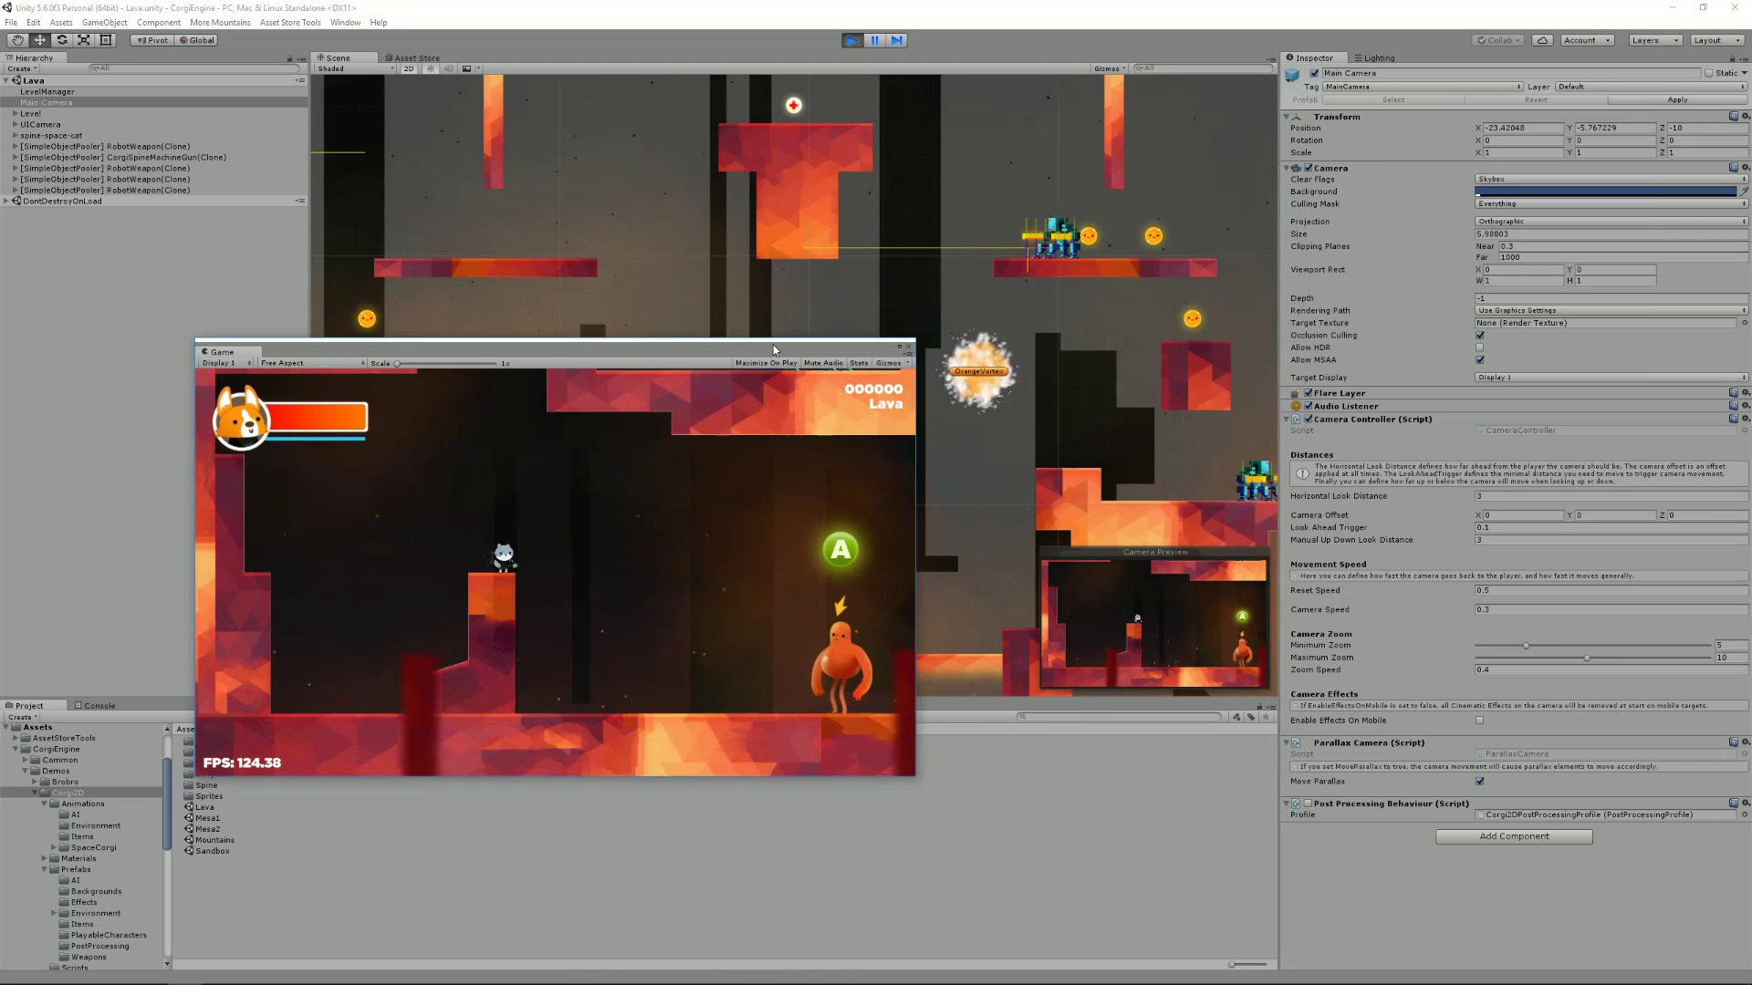
{"action": "key", "text": "Right"}
{"action": "key", "text": "Right"}
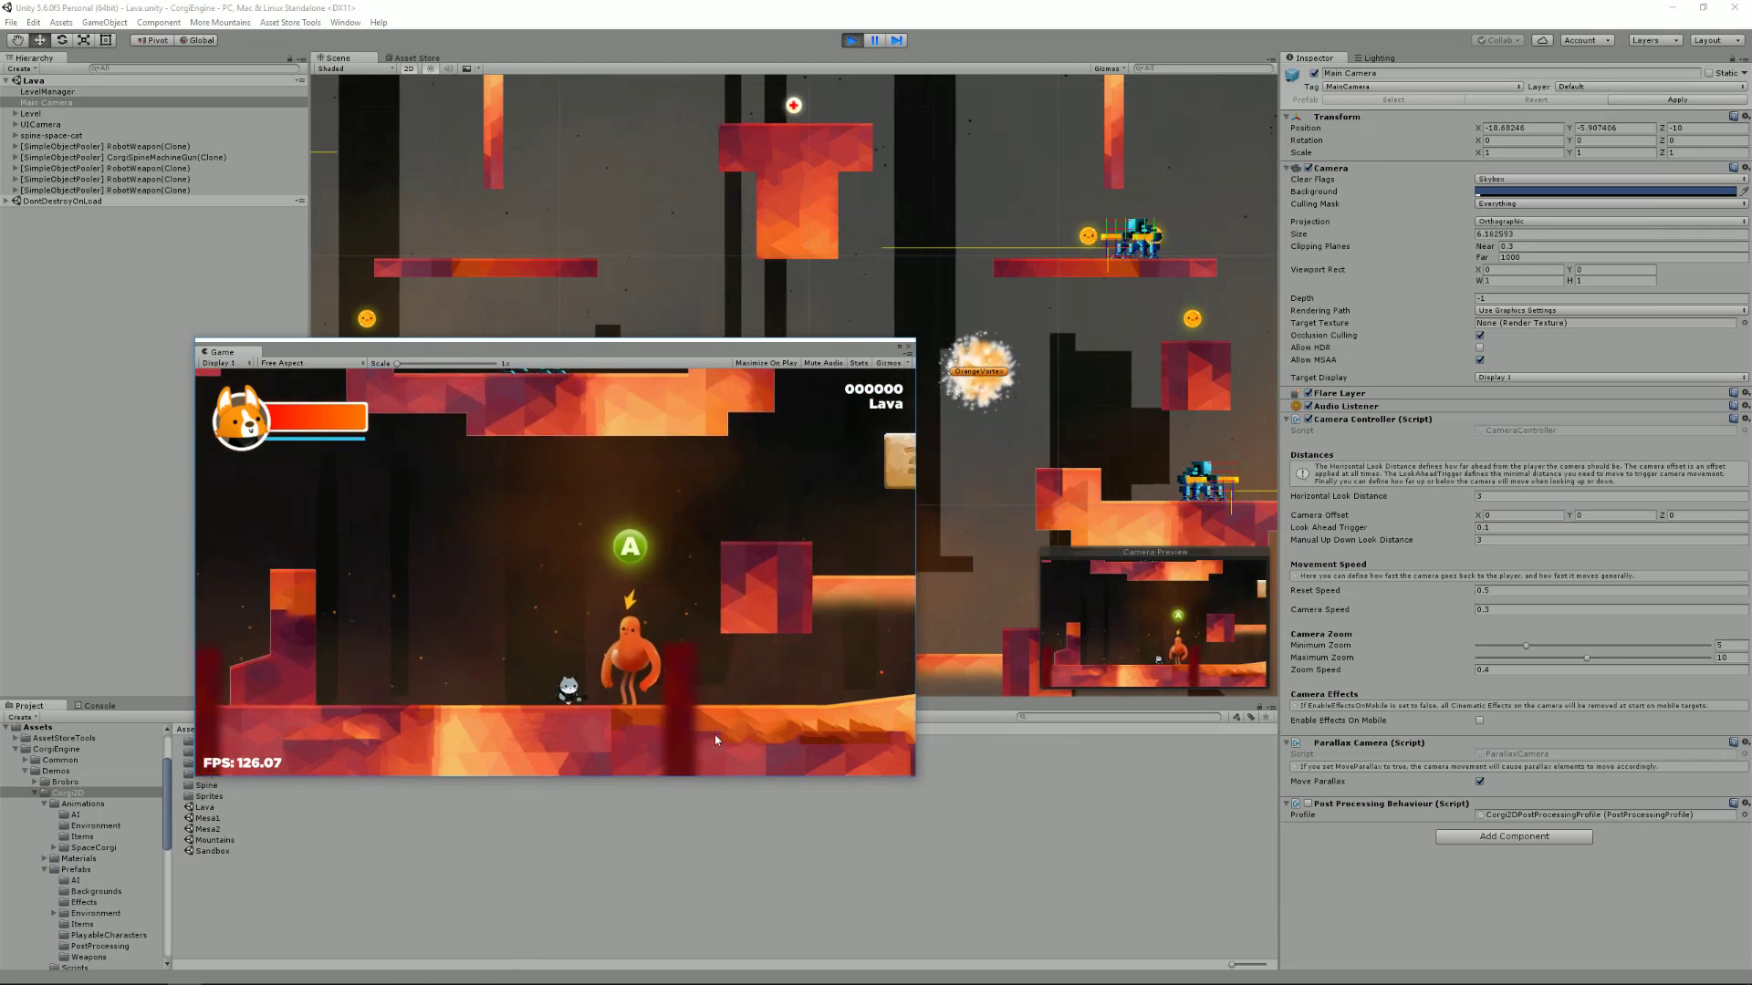
{"action": "key", "text": "Right"}
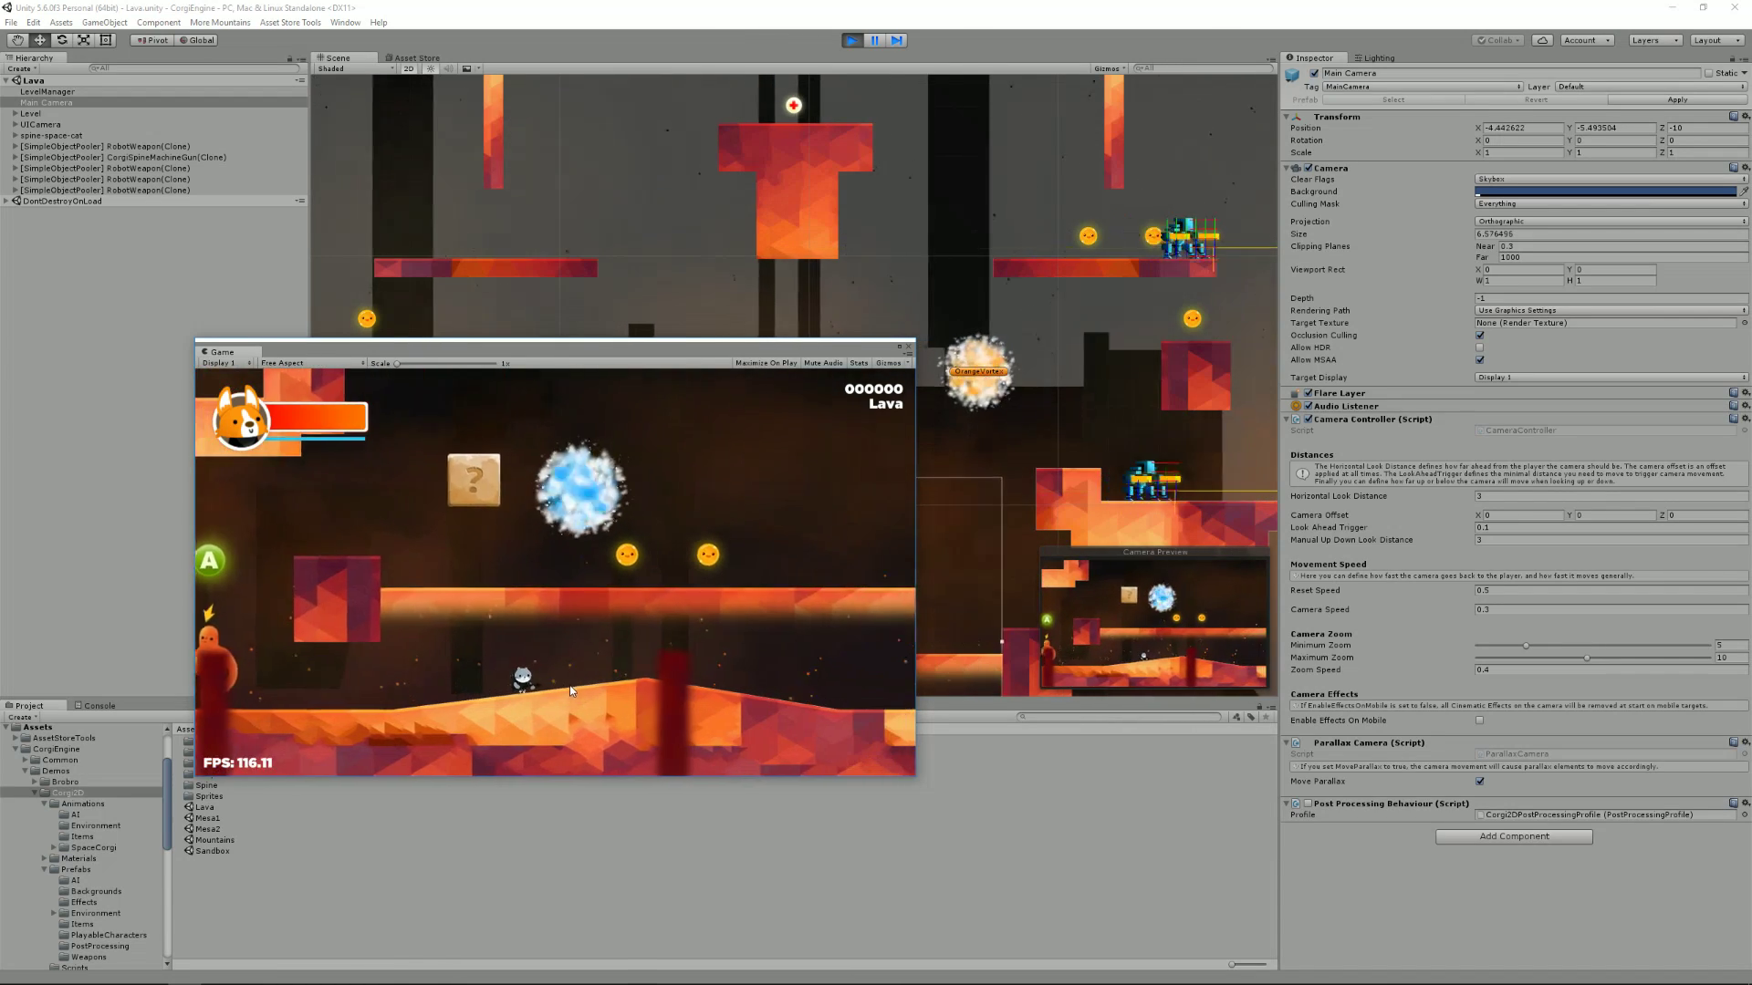
Run the character back and forth through the Lava level to examine how the camera looks ahead when the direction changes
{"action": "key", "text": "Right"}
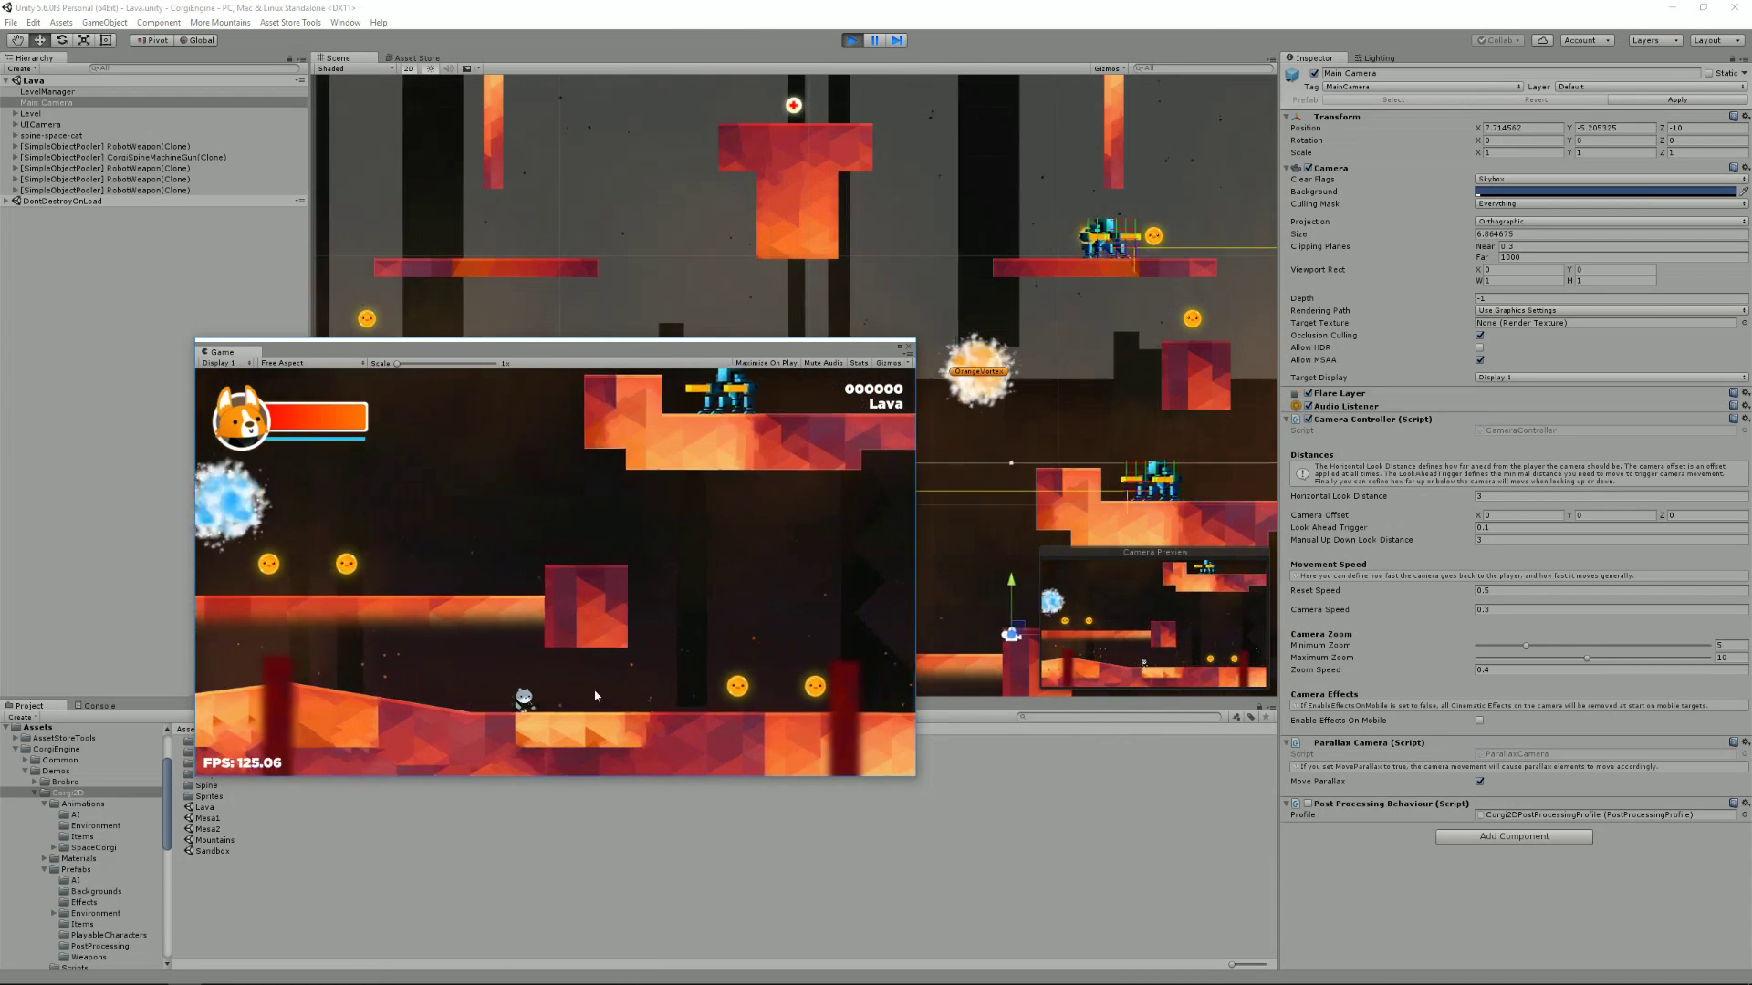
{"action": "key", "text": "Right"}
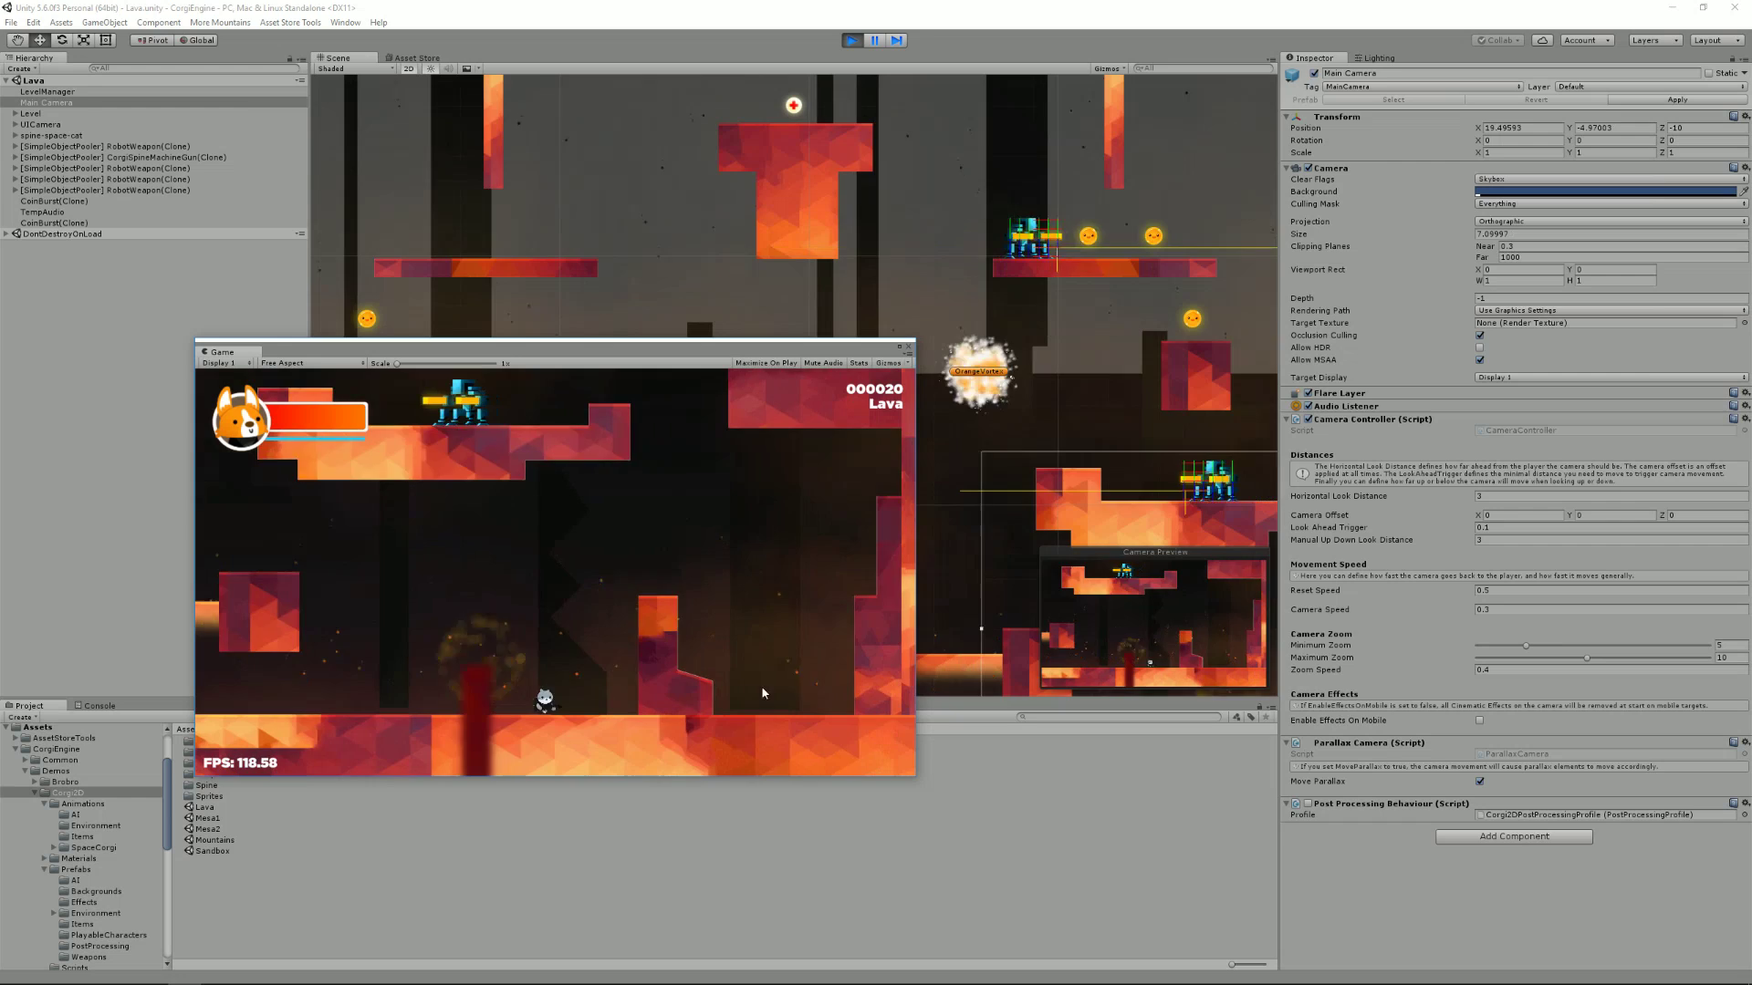
{"action": "key", "text": "Left"}
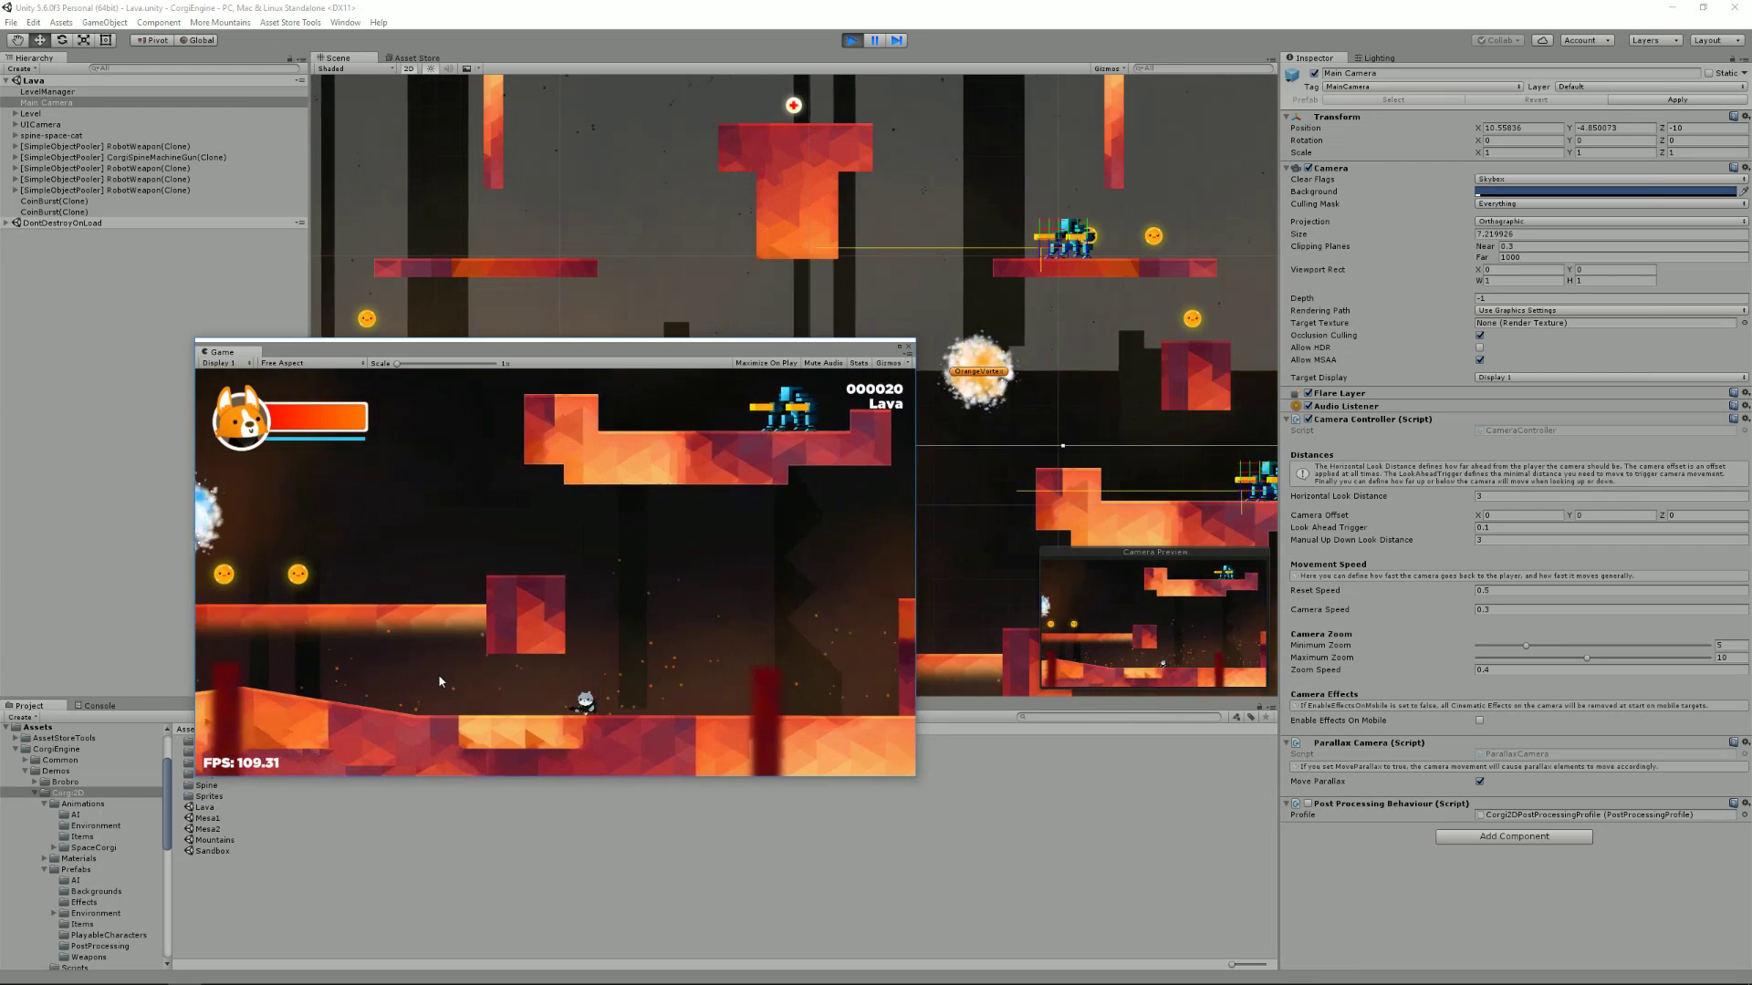
{"action": "key", "text": "Left"}
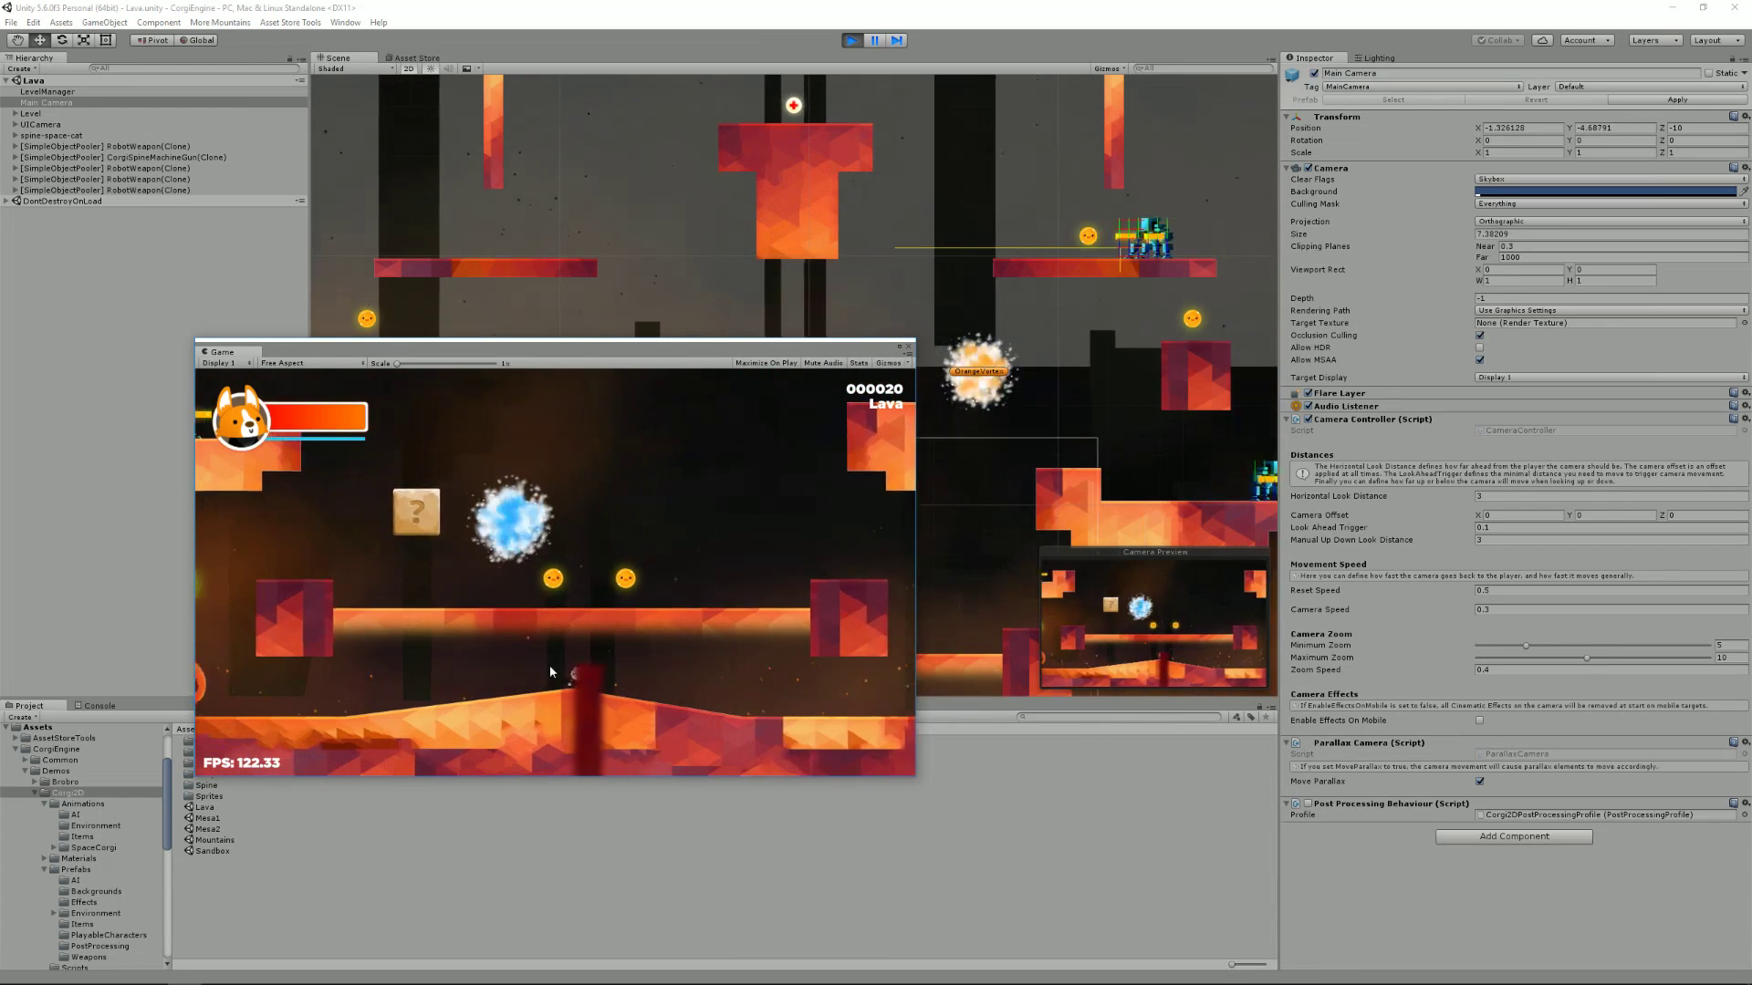
{"action": "key", "text": "Right"}
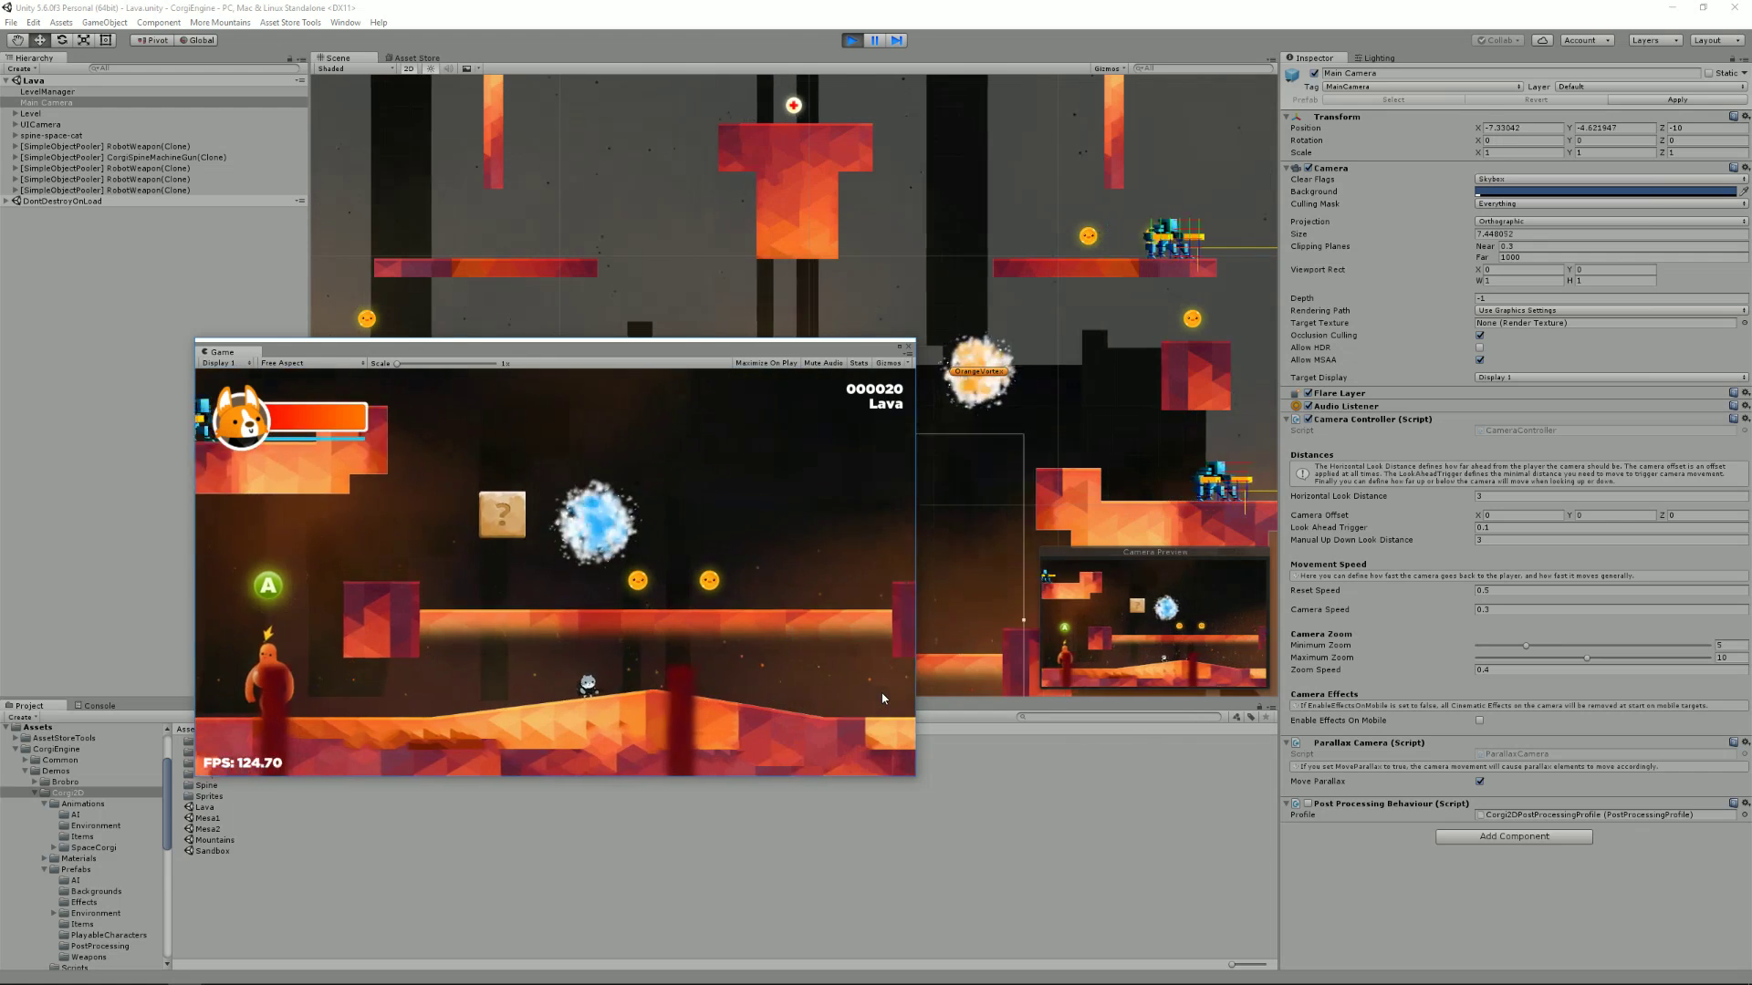
{"action": "key", "text": "Right"}
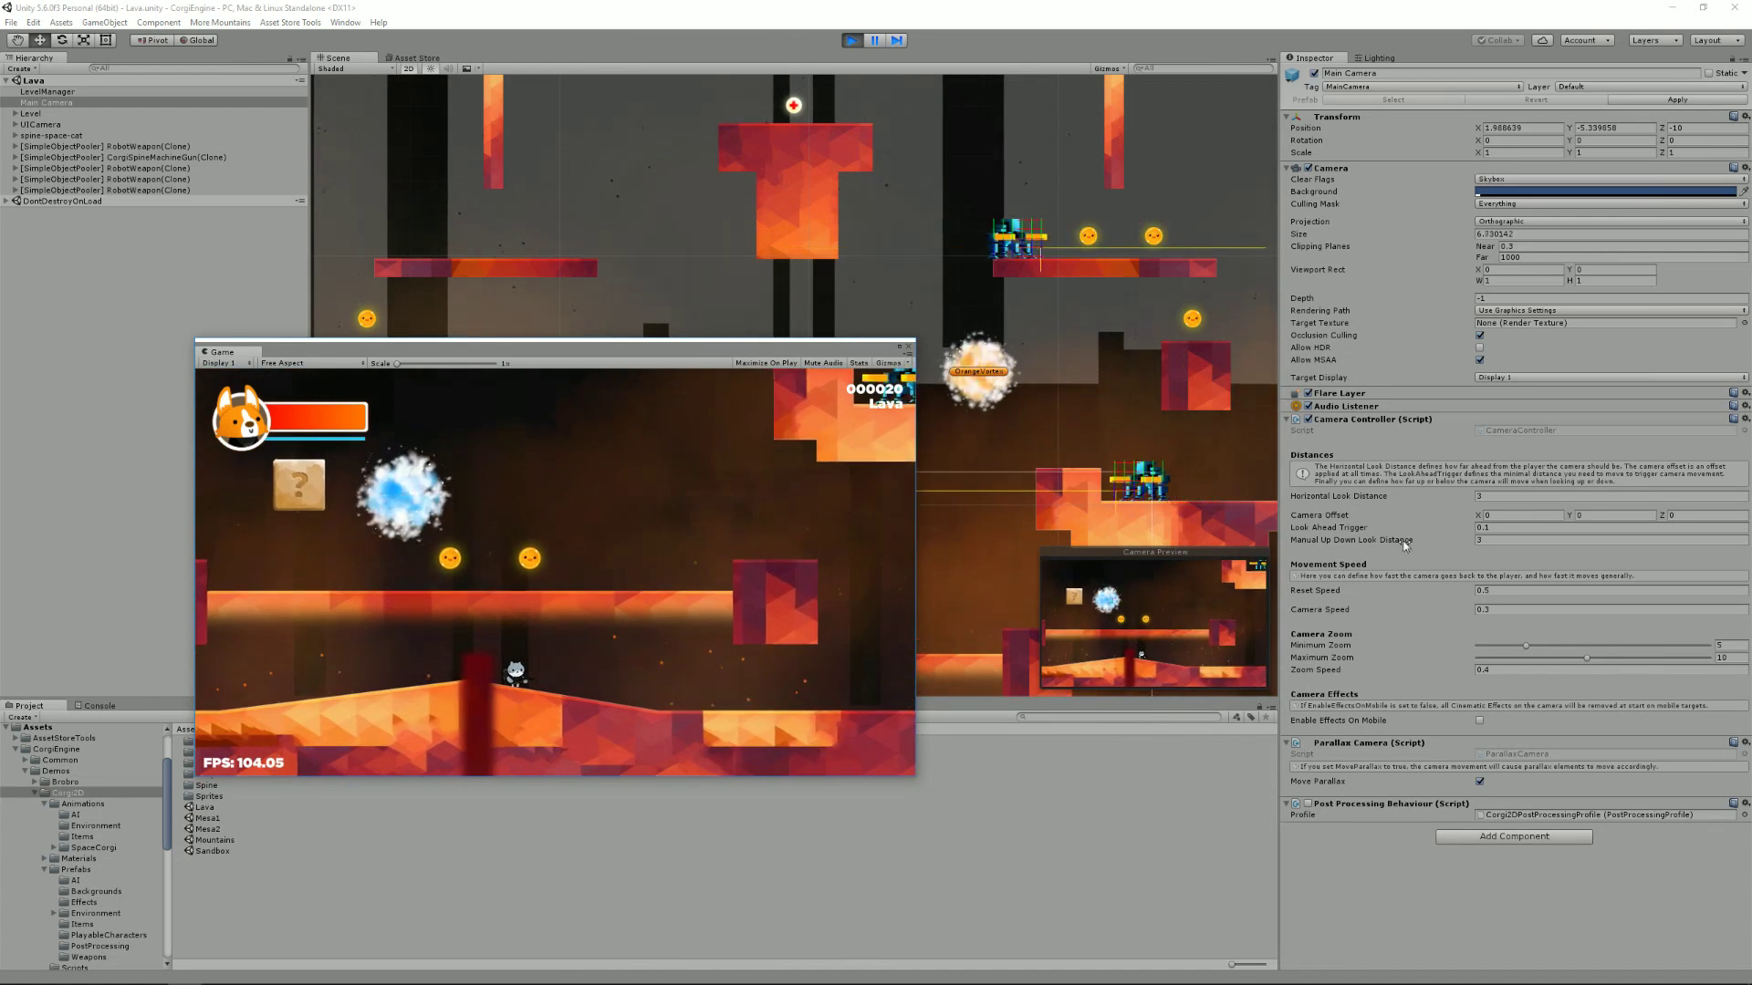
Set the Main Camera's Horizontal Look Distance to 10 and run the character in both directions to test the longer look-ahead
{"action": "left_click", "coordinate": [1518, 494]}
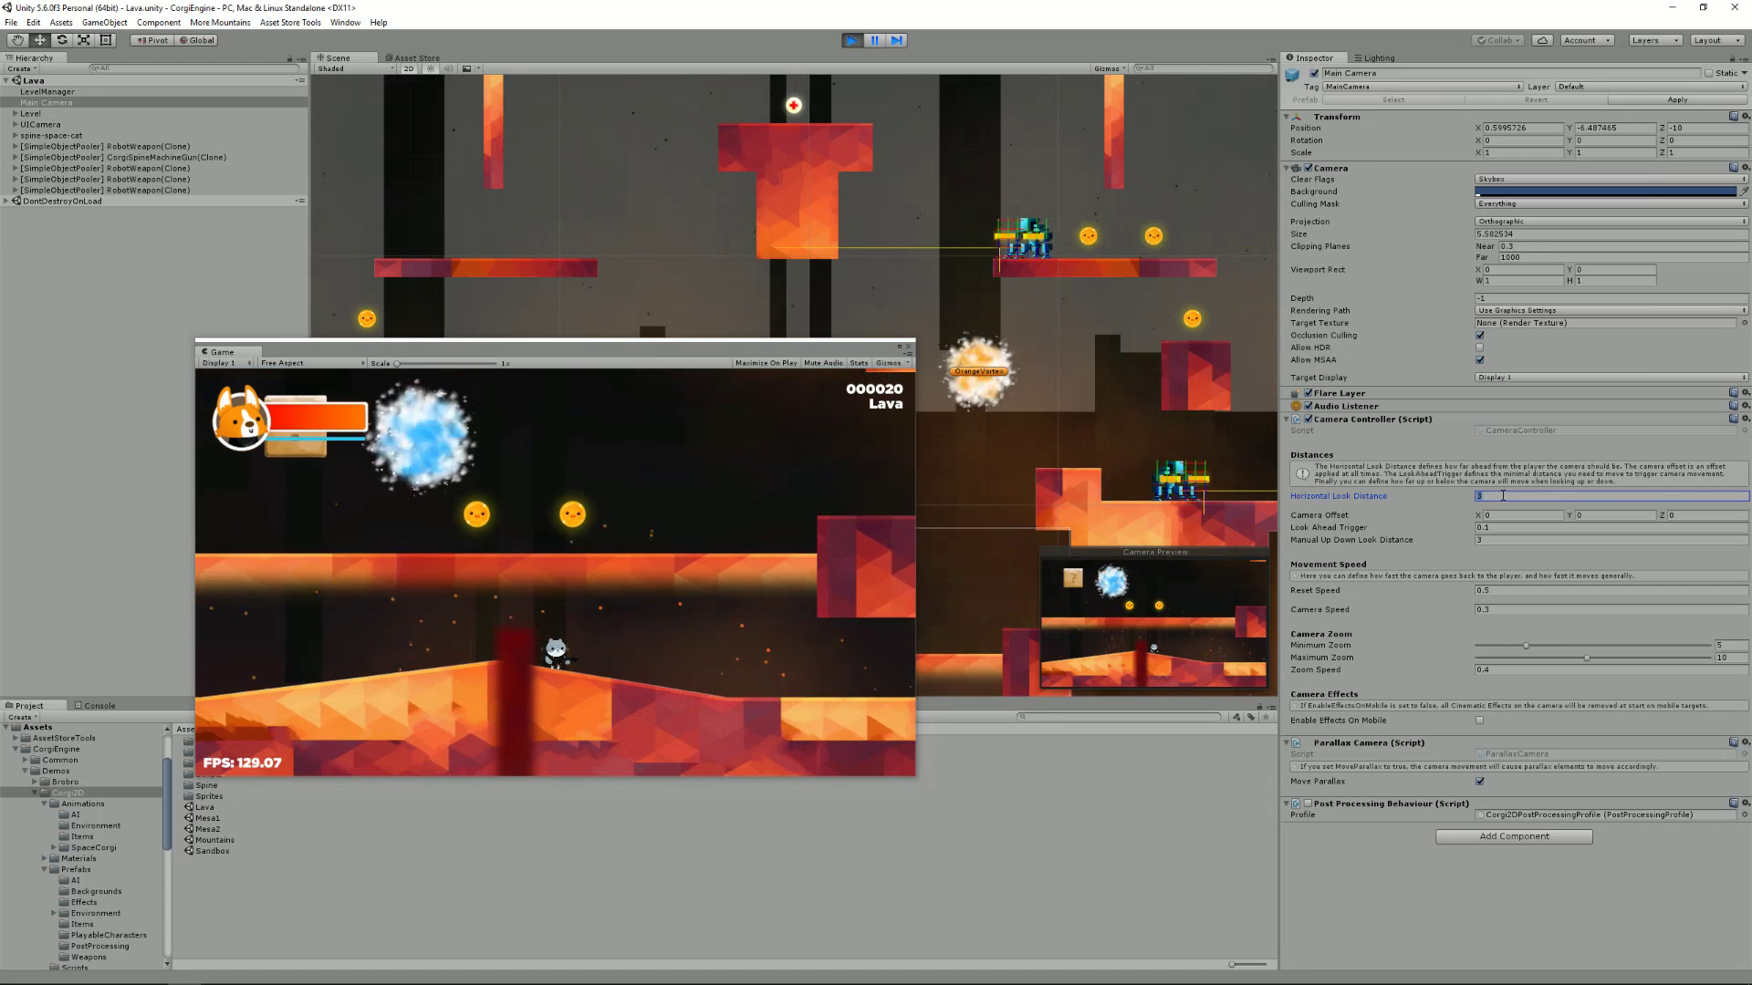
{"action": "left_click", "coordinate": [778, 348]}
{"action": "key", "text": "Right"}
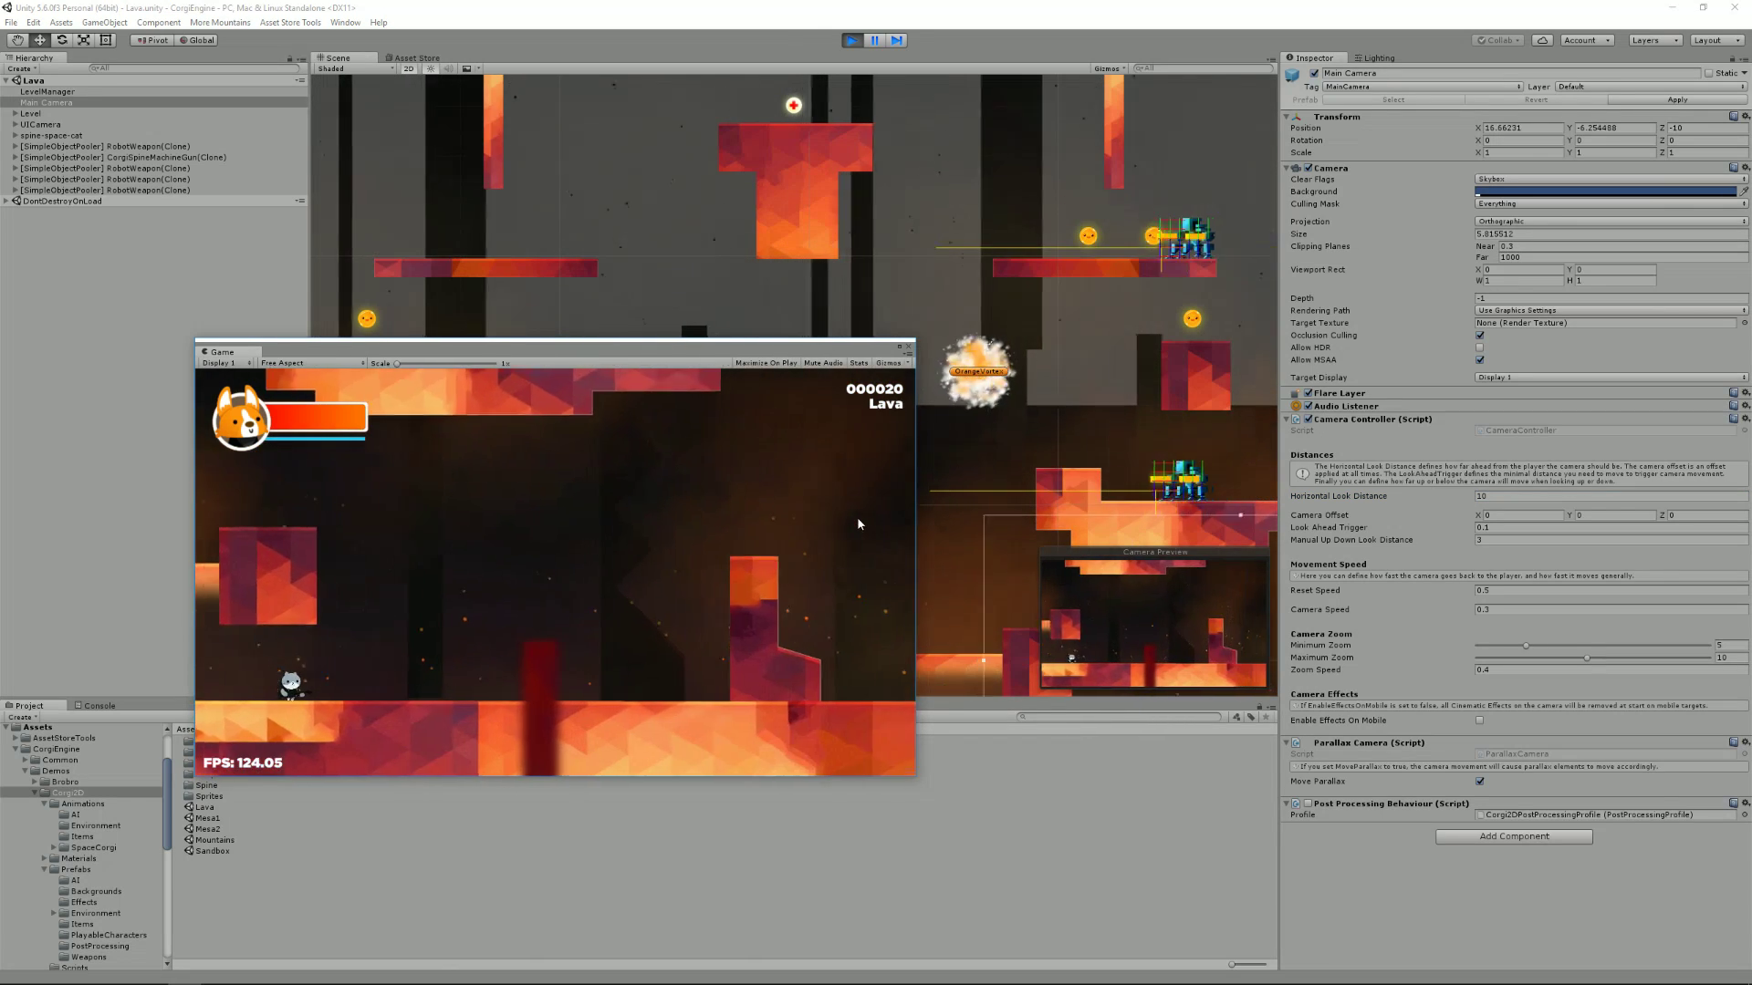
{"action": "key", "text": "Left"}
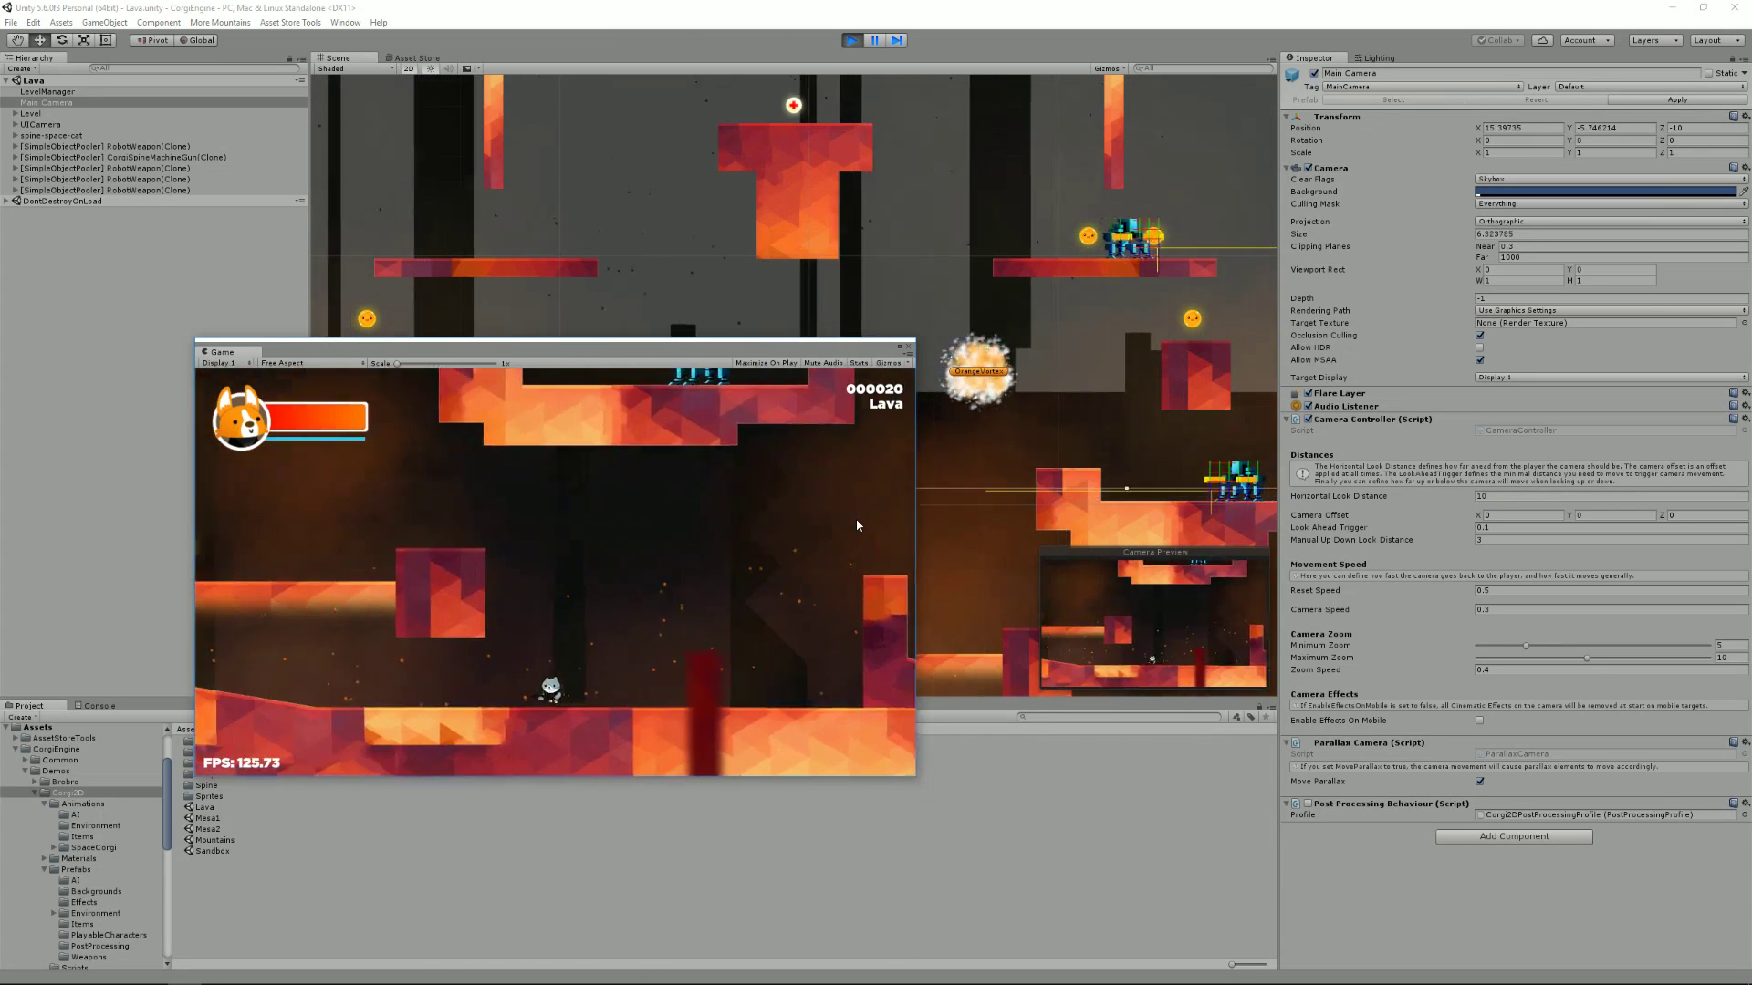
{"action": "key", "text": "Right"}
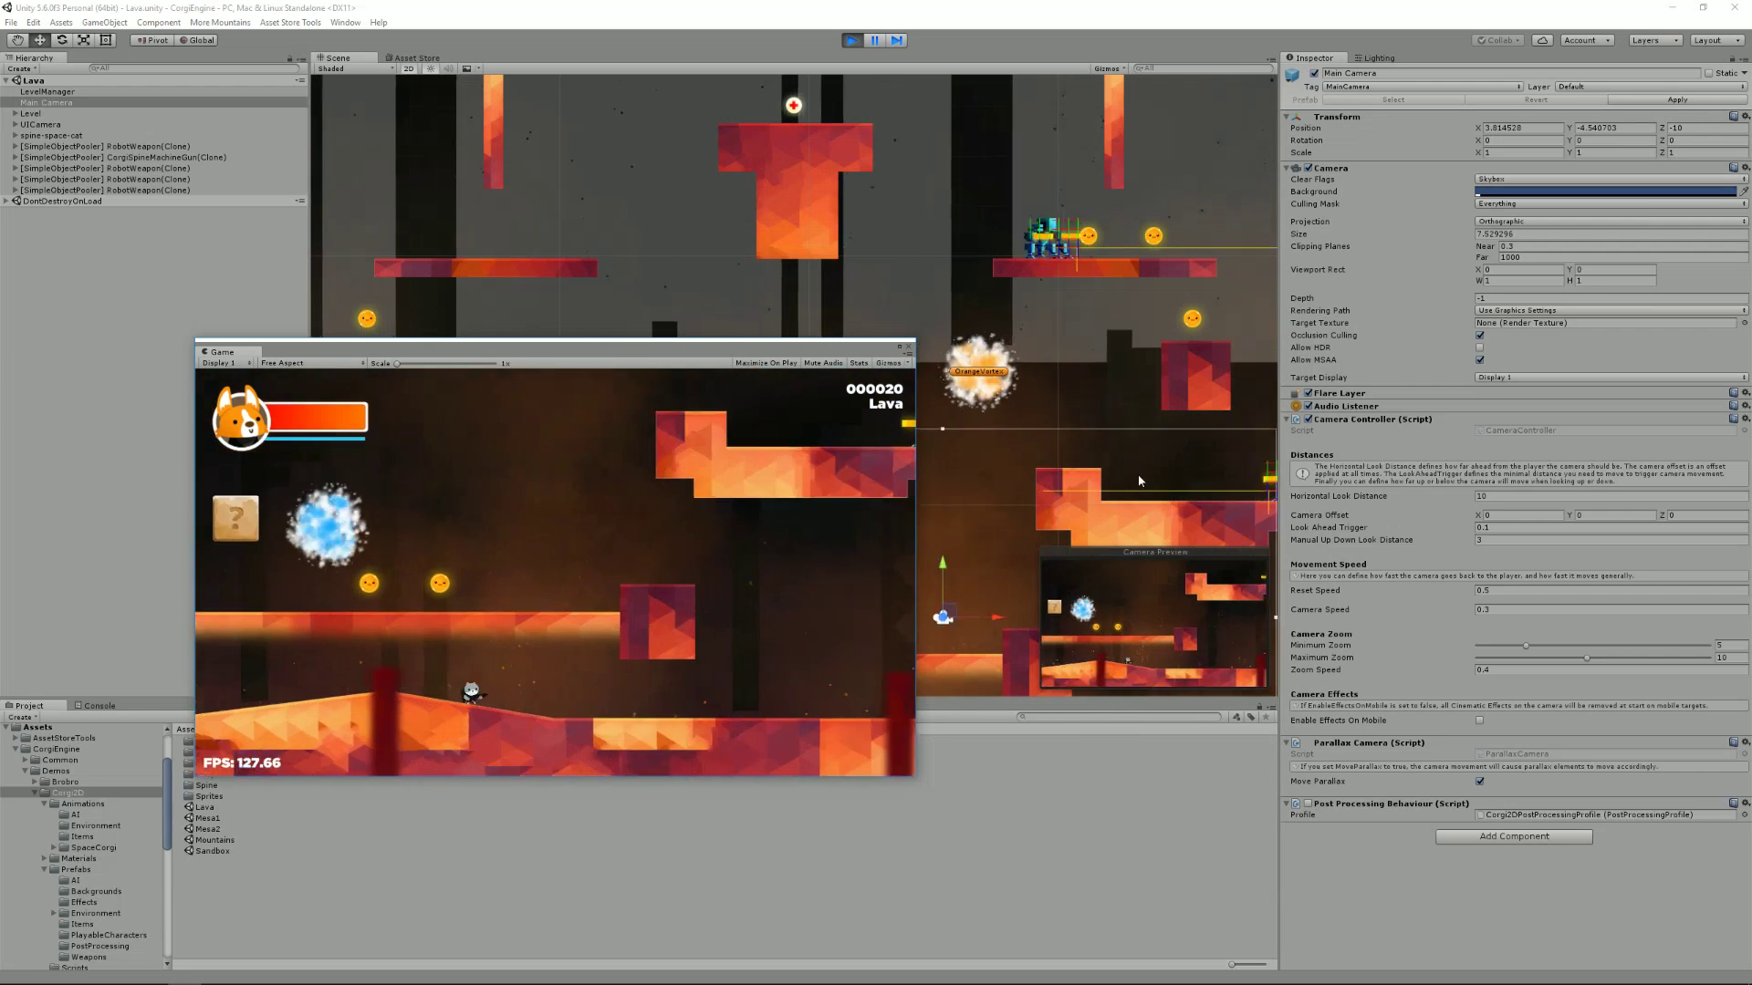
{"action": "key", "text": "Right"}
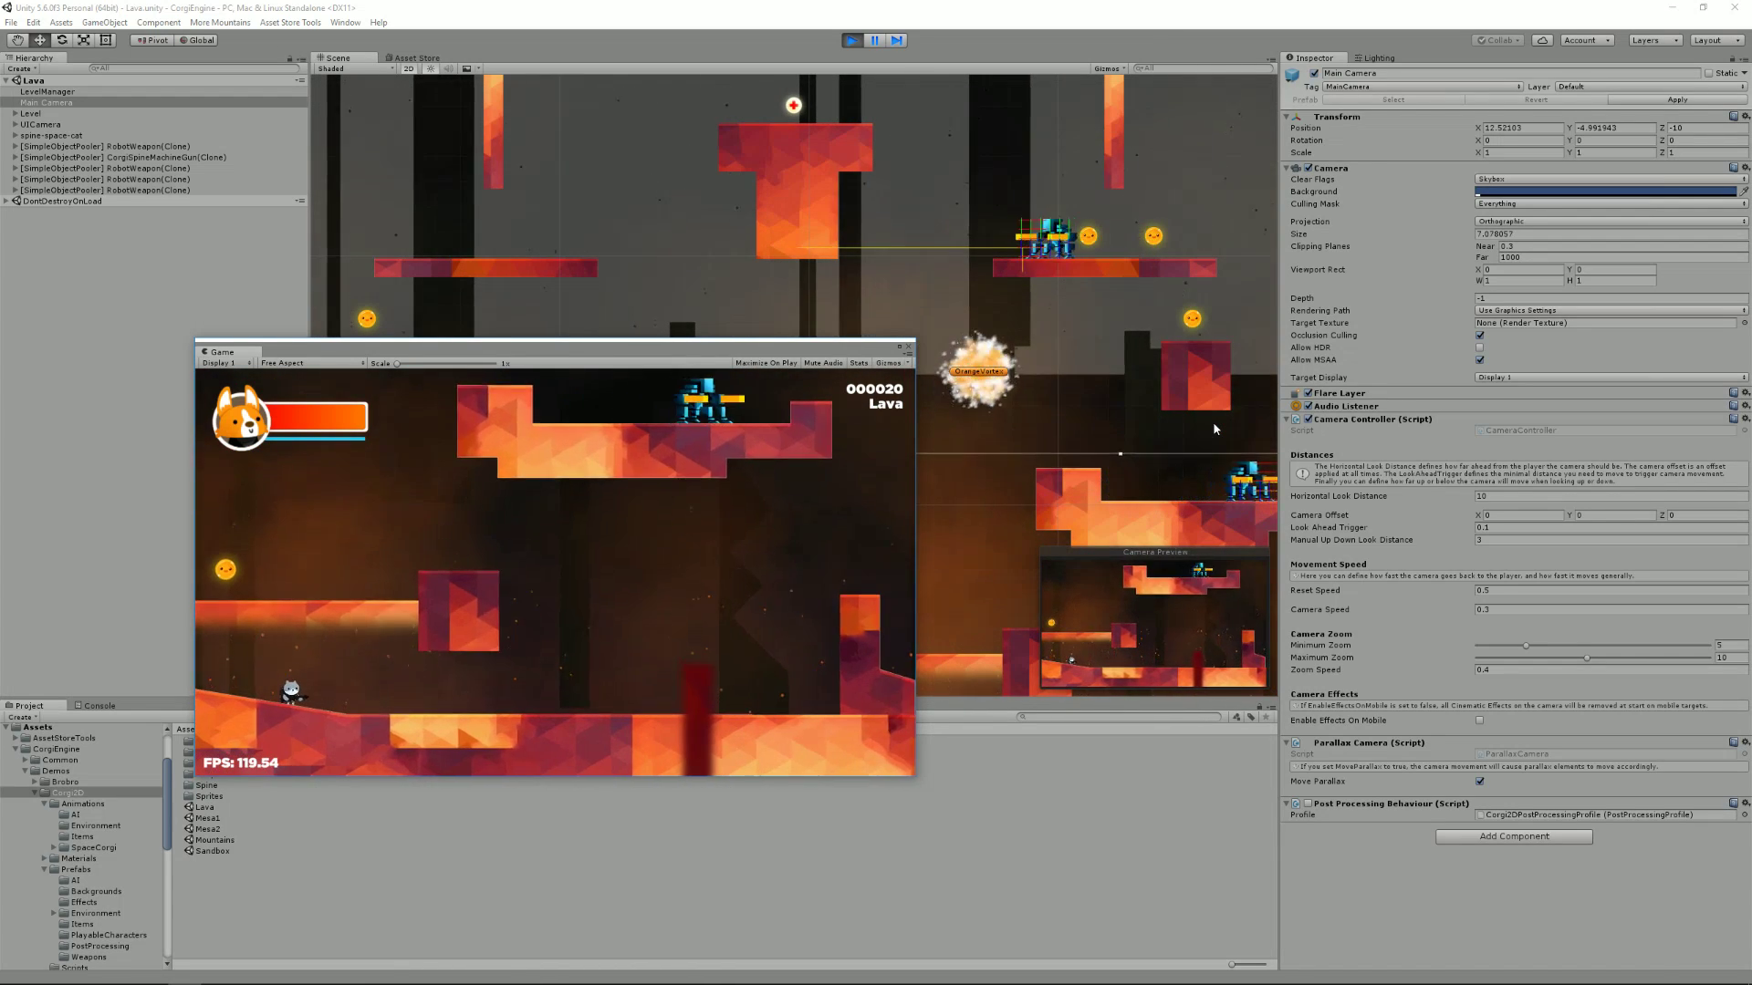
{"action": "key", "text": "space"}
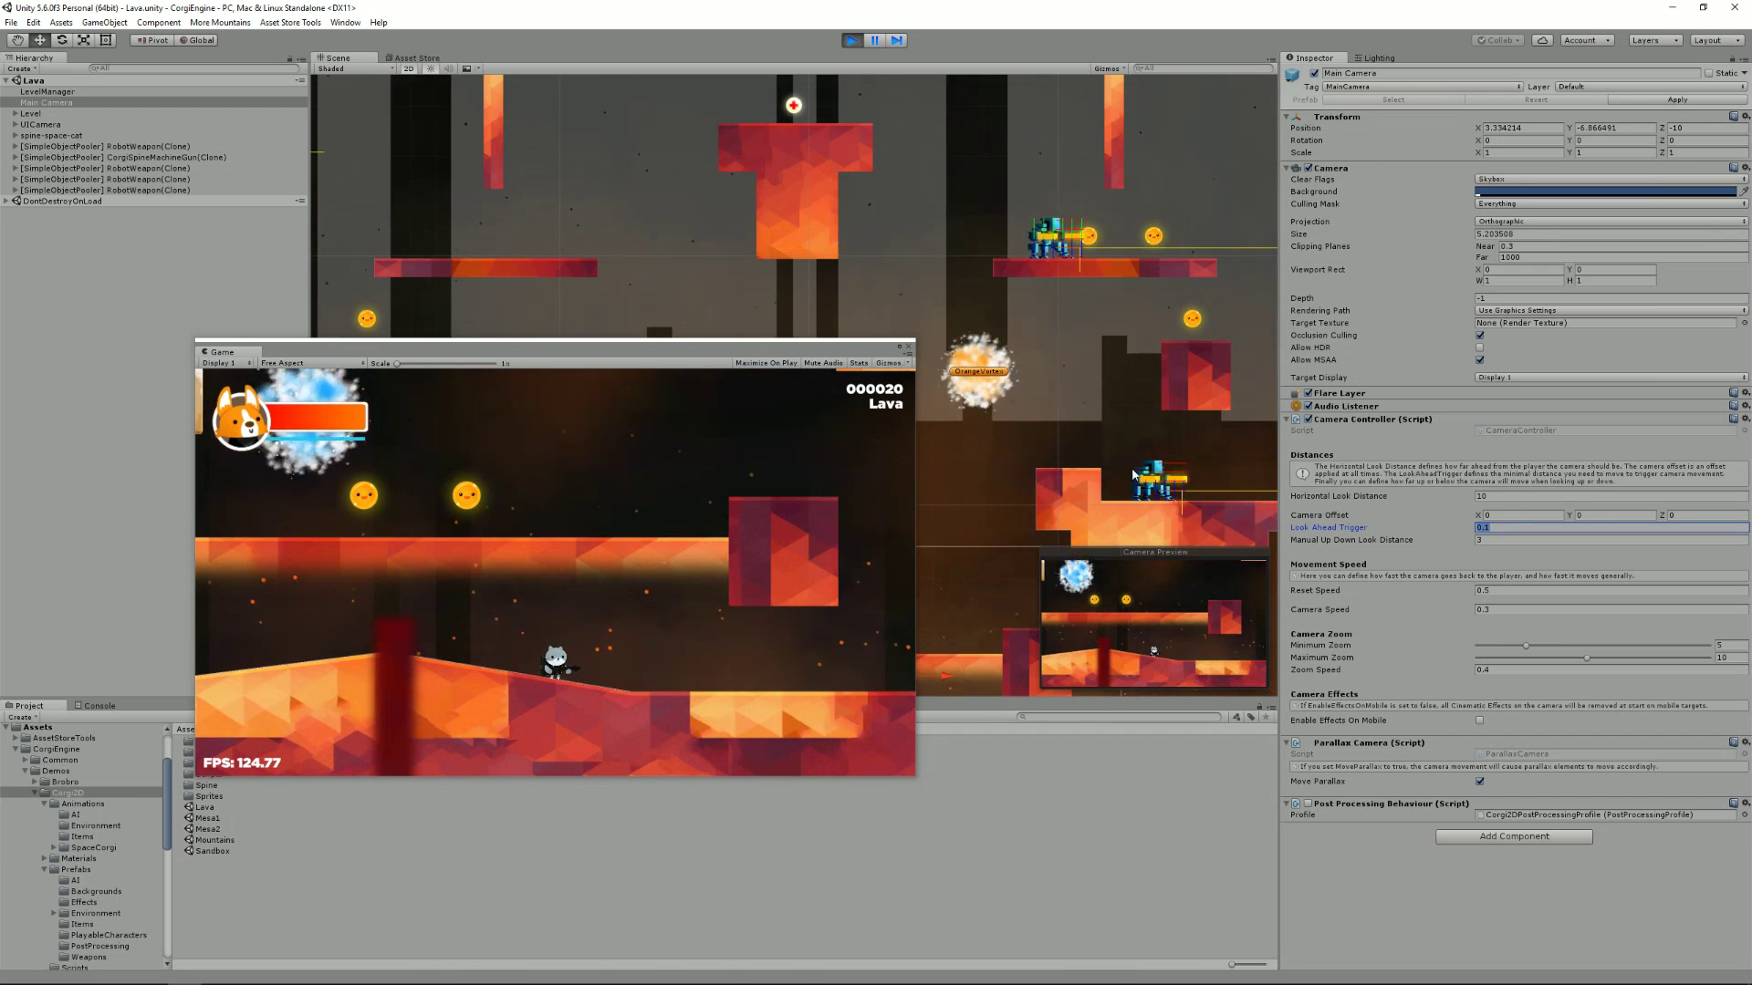
{"action": "key", "text": "Right"}
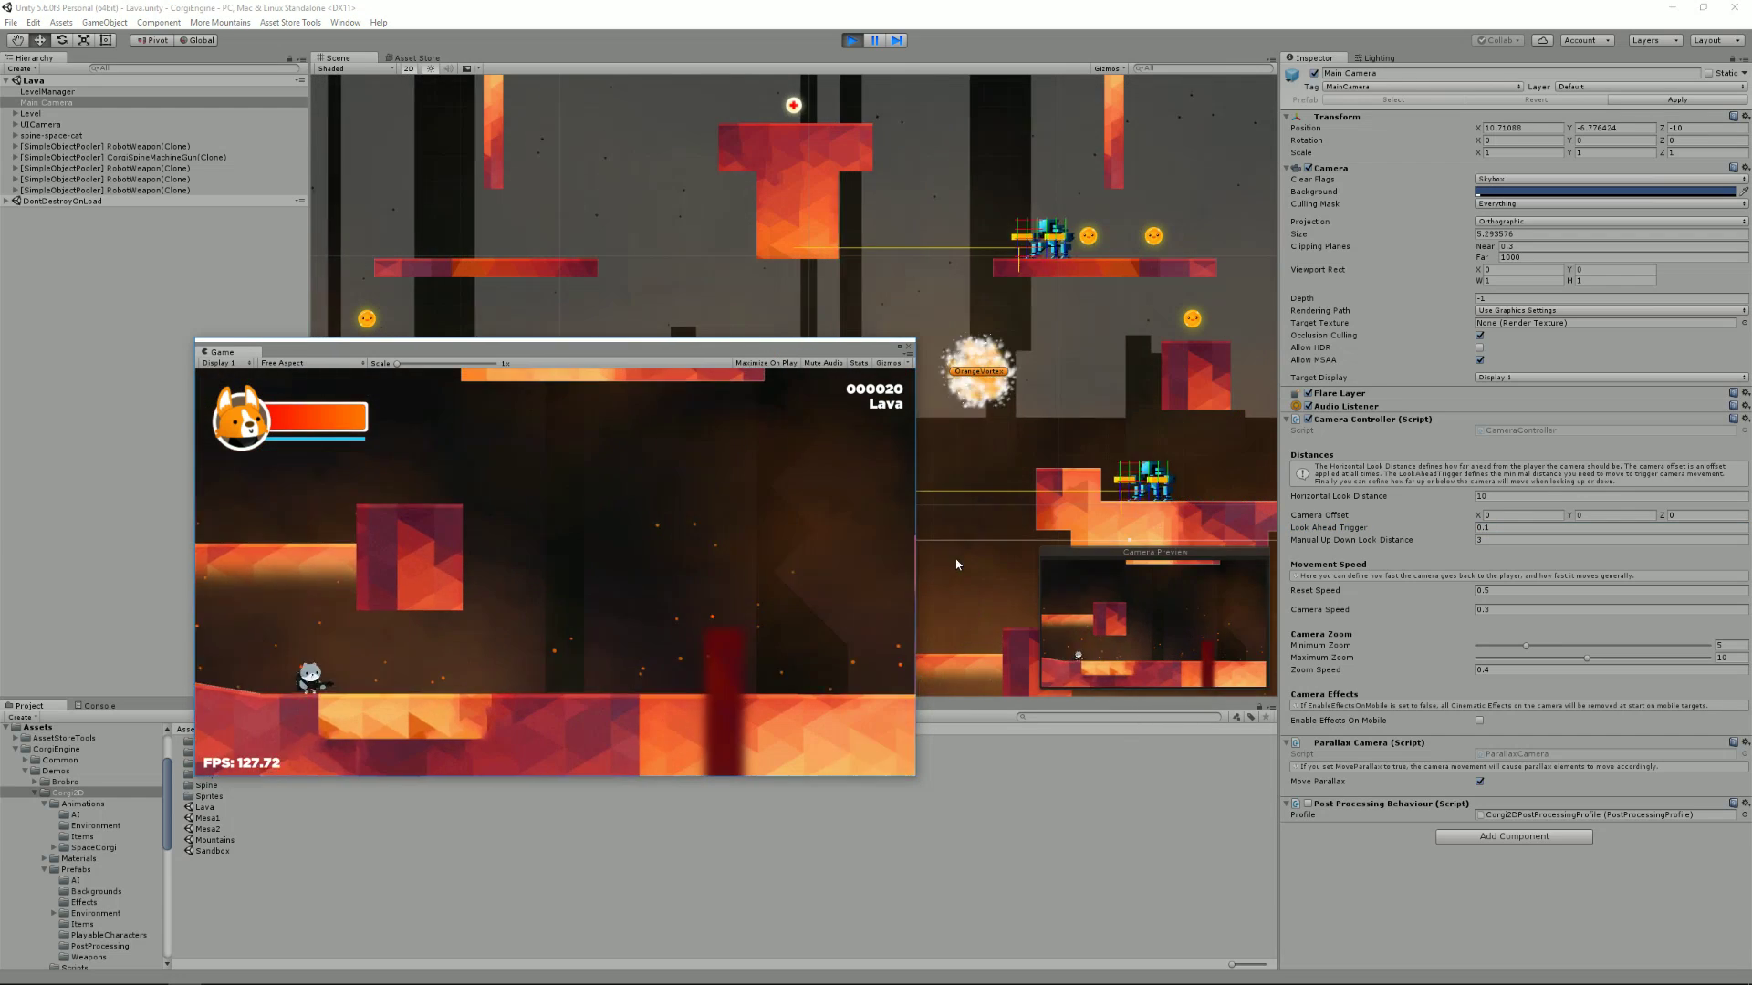
{"action": "key", "text": "Left"}
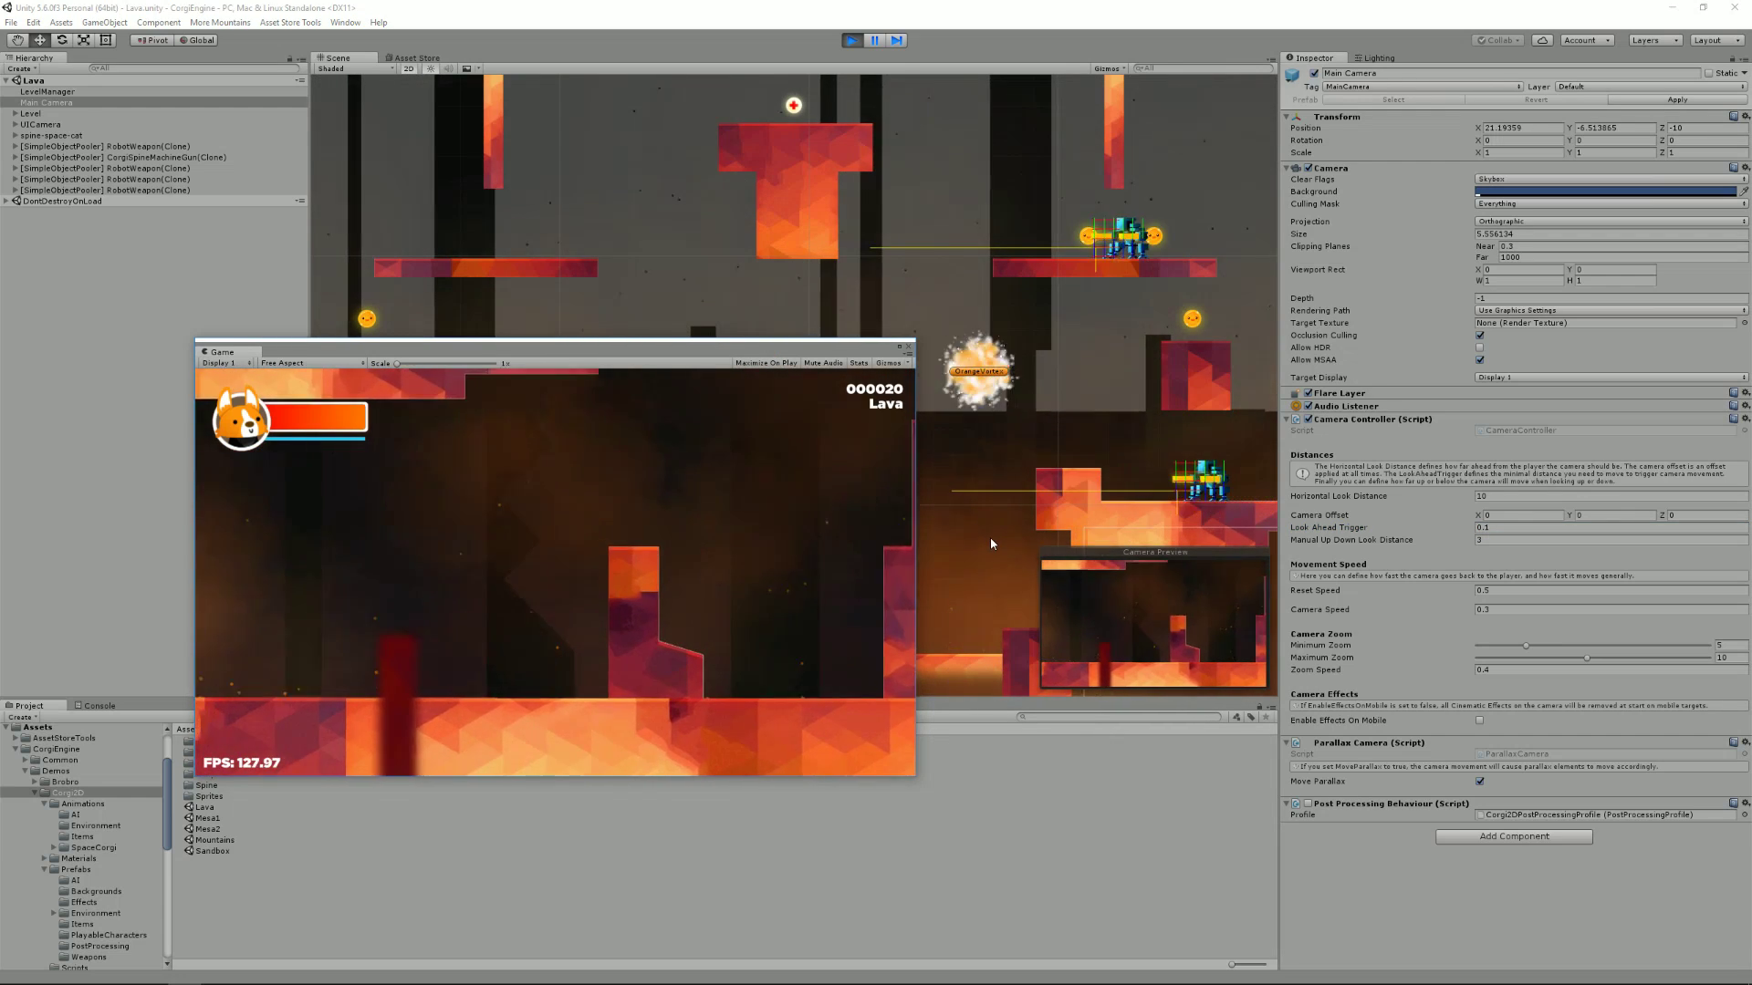
{"action": "key", "text": "Right"}
{"action": "key", "text": "Right"}
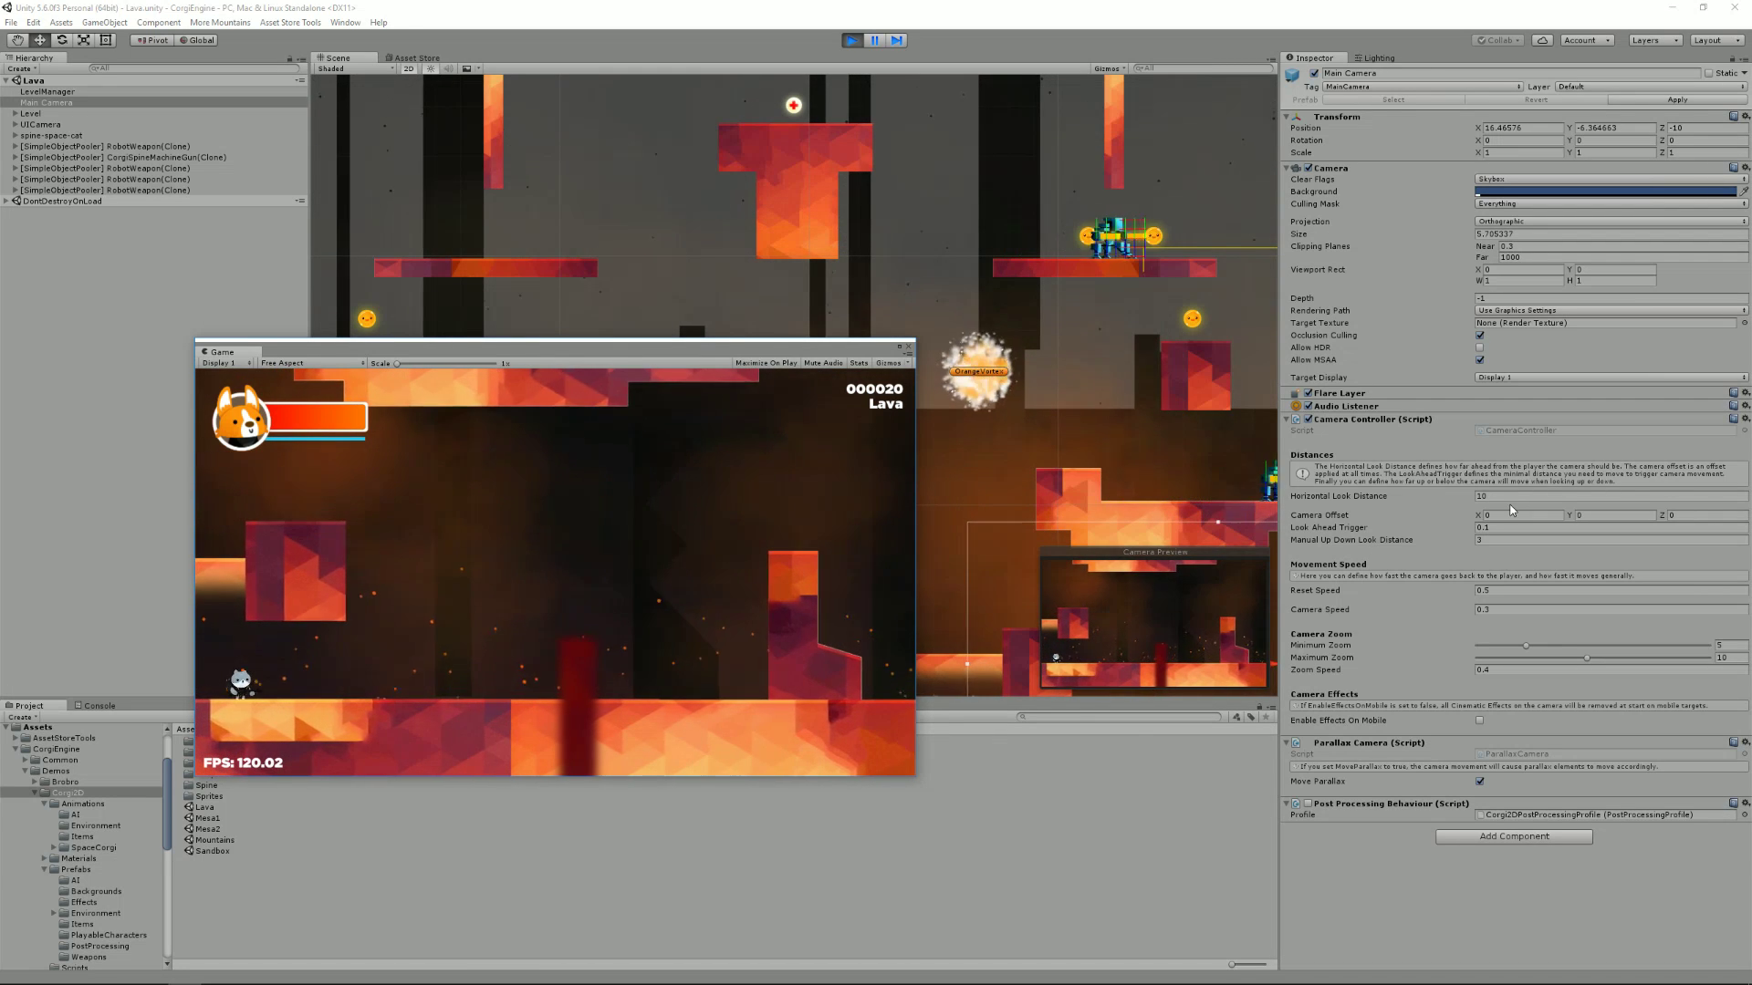
Set the Look Ahead Trigger to 5 and run the character in both directions to test when the camera starts moving ahead
{"action": "left_click", "coordinate": [1519, 528]}
{"action": "type", "text": "5"}
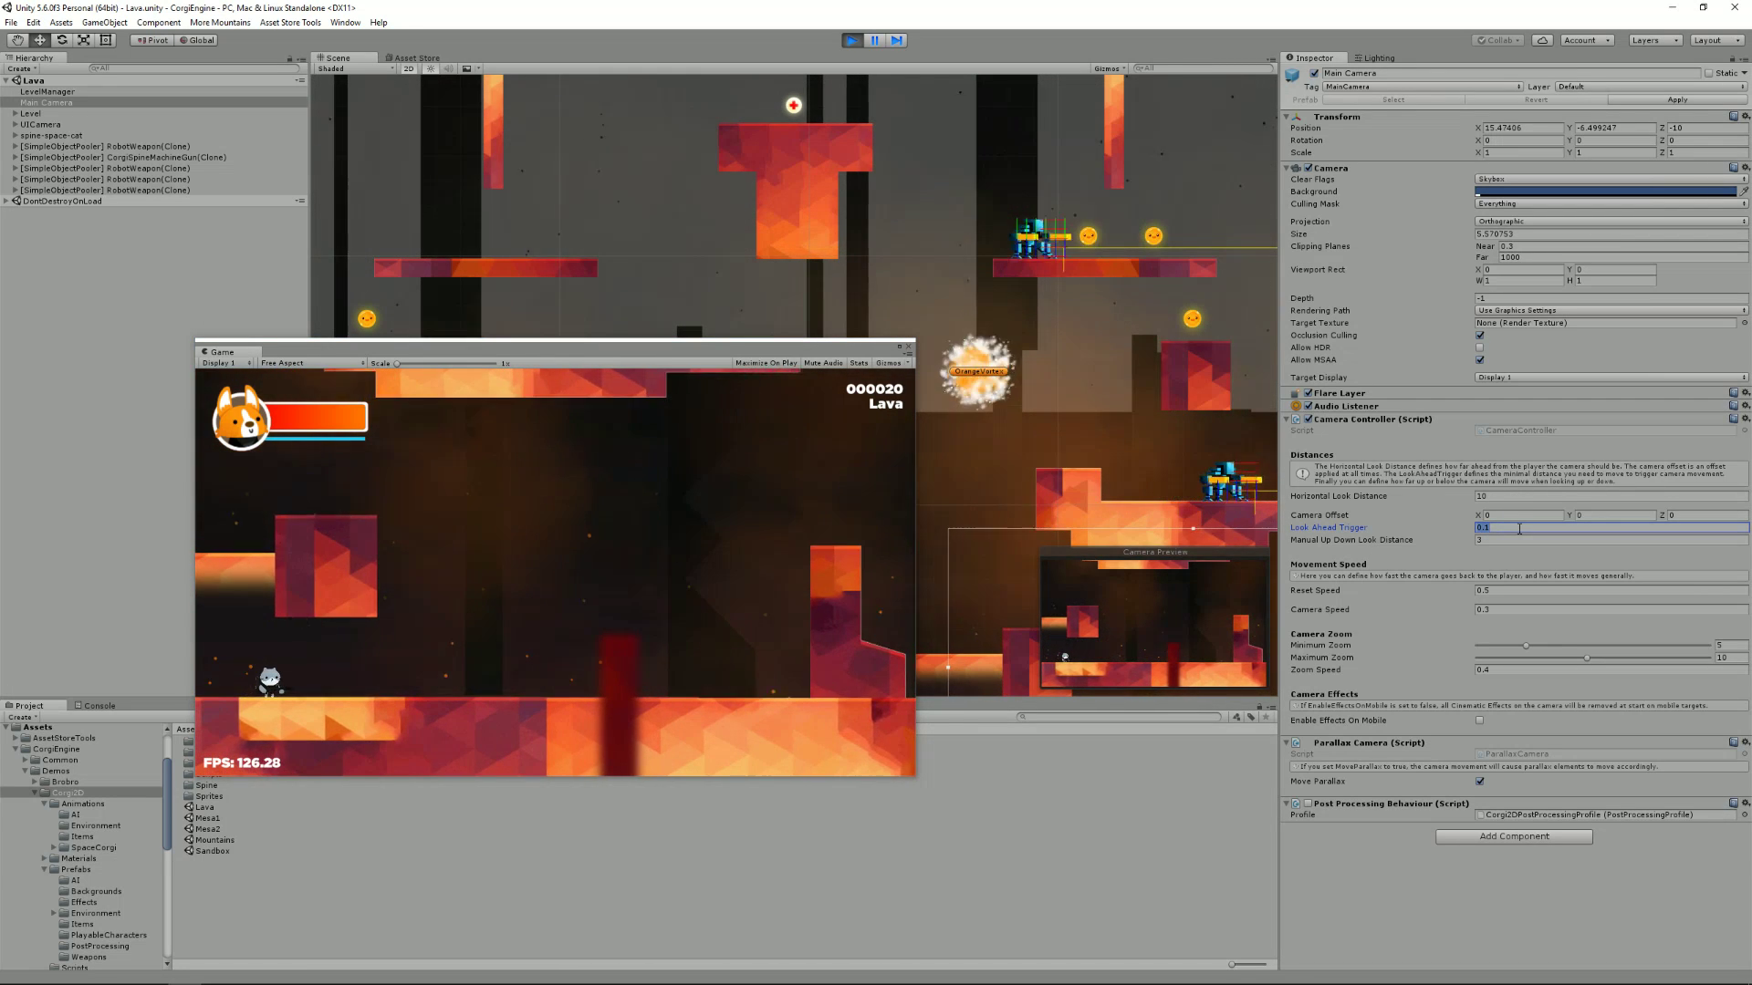
{"action": "left_click", "coordinate": [822, 392]}
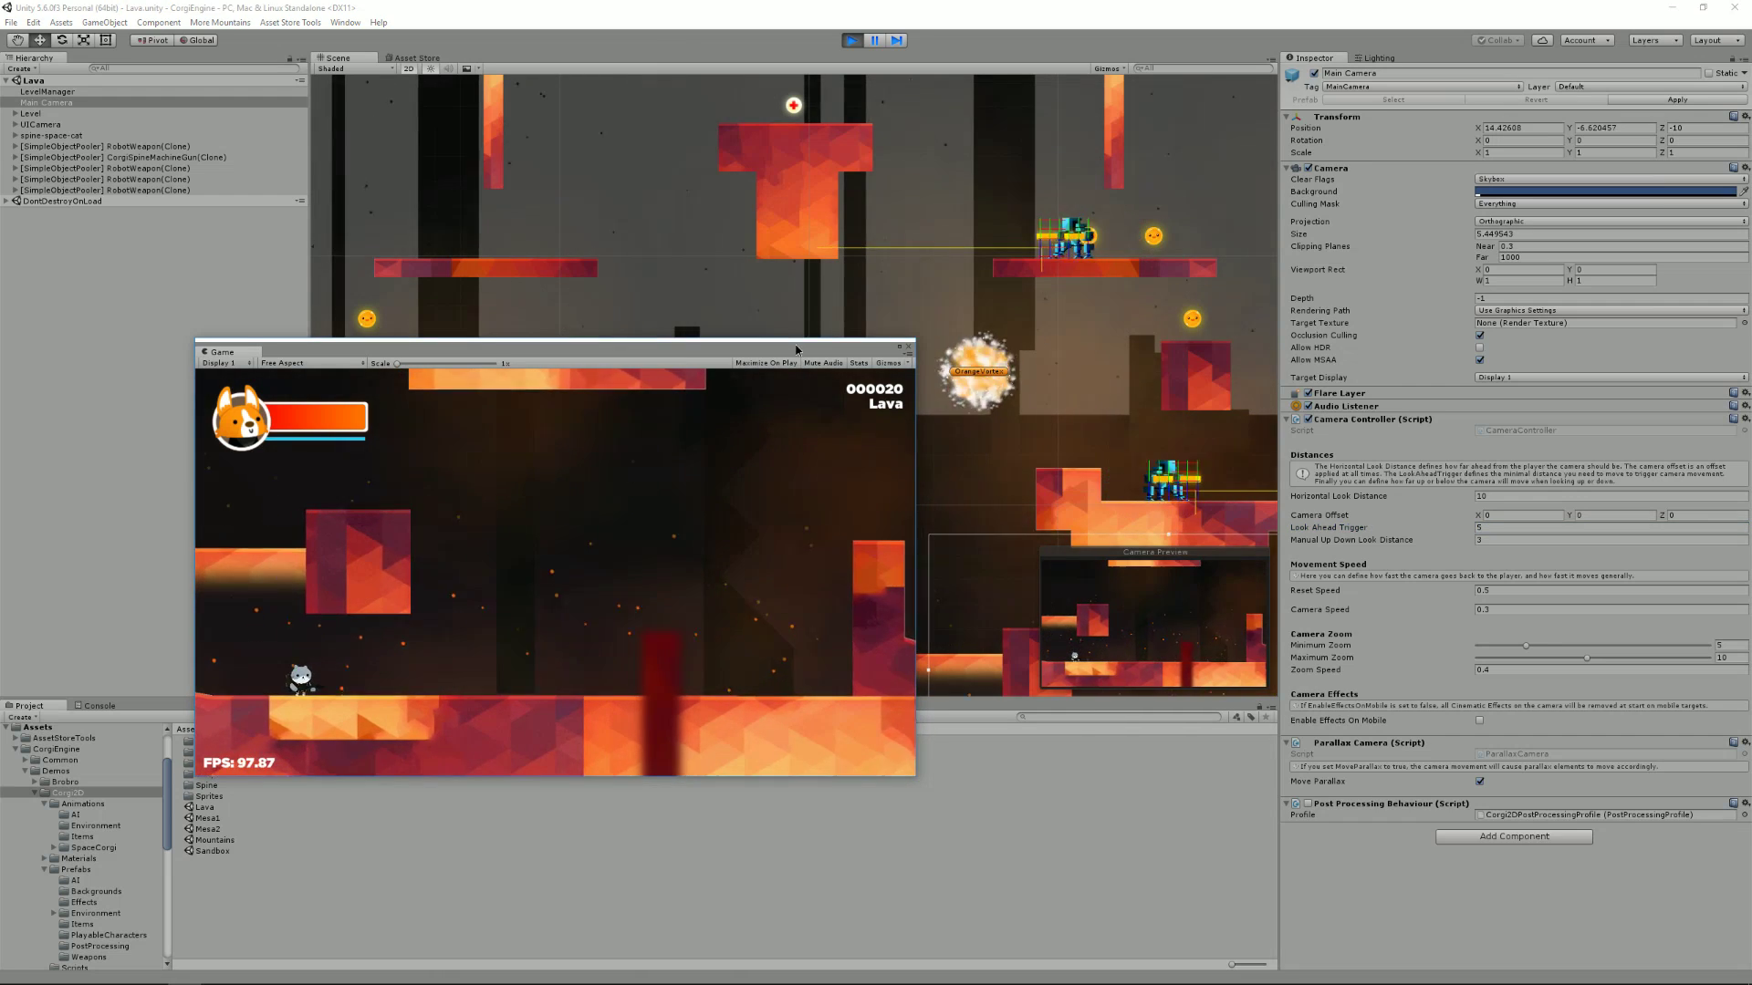
{"action": "key", "text": "Left"}
{"action": "key", "text": "Left"}
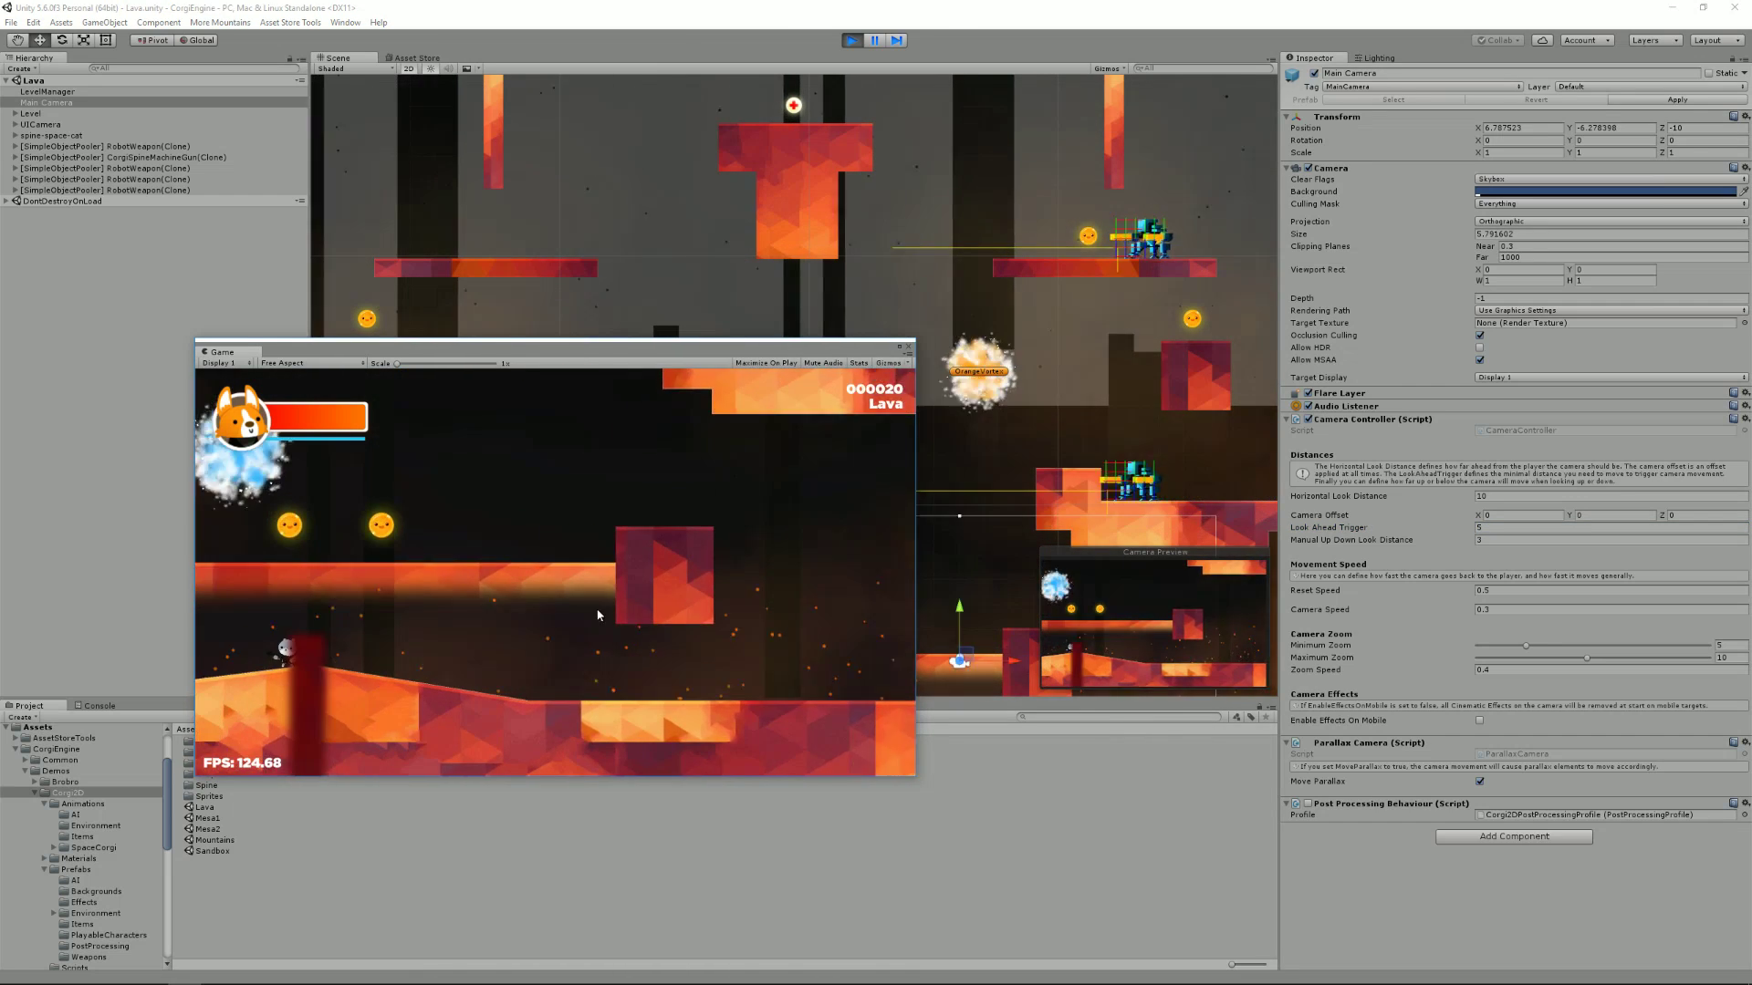
{"action": "key", "text": "Left"}
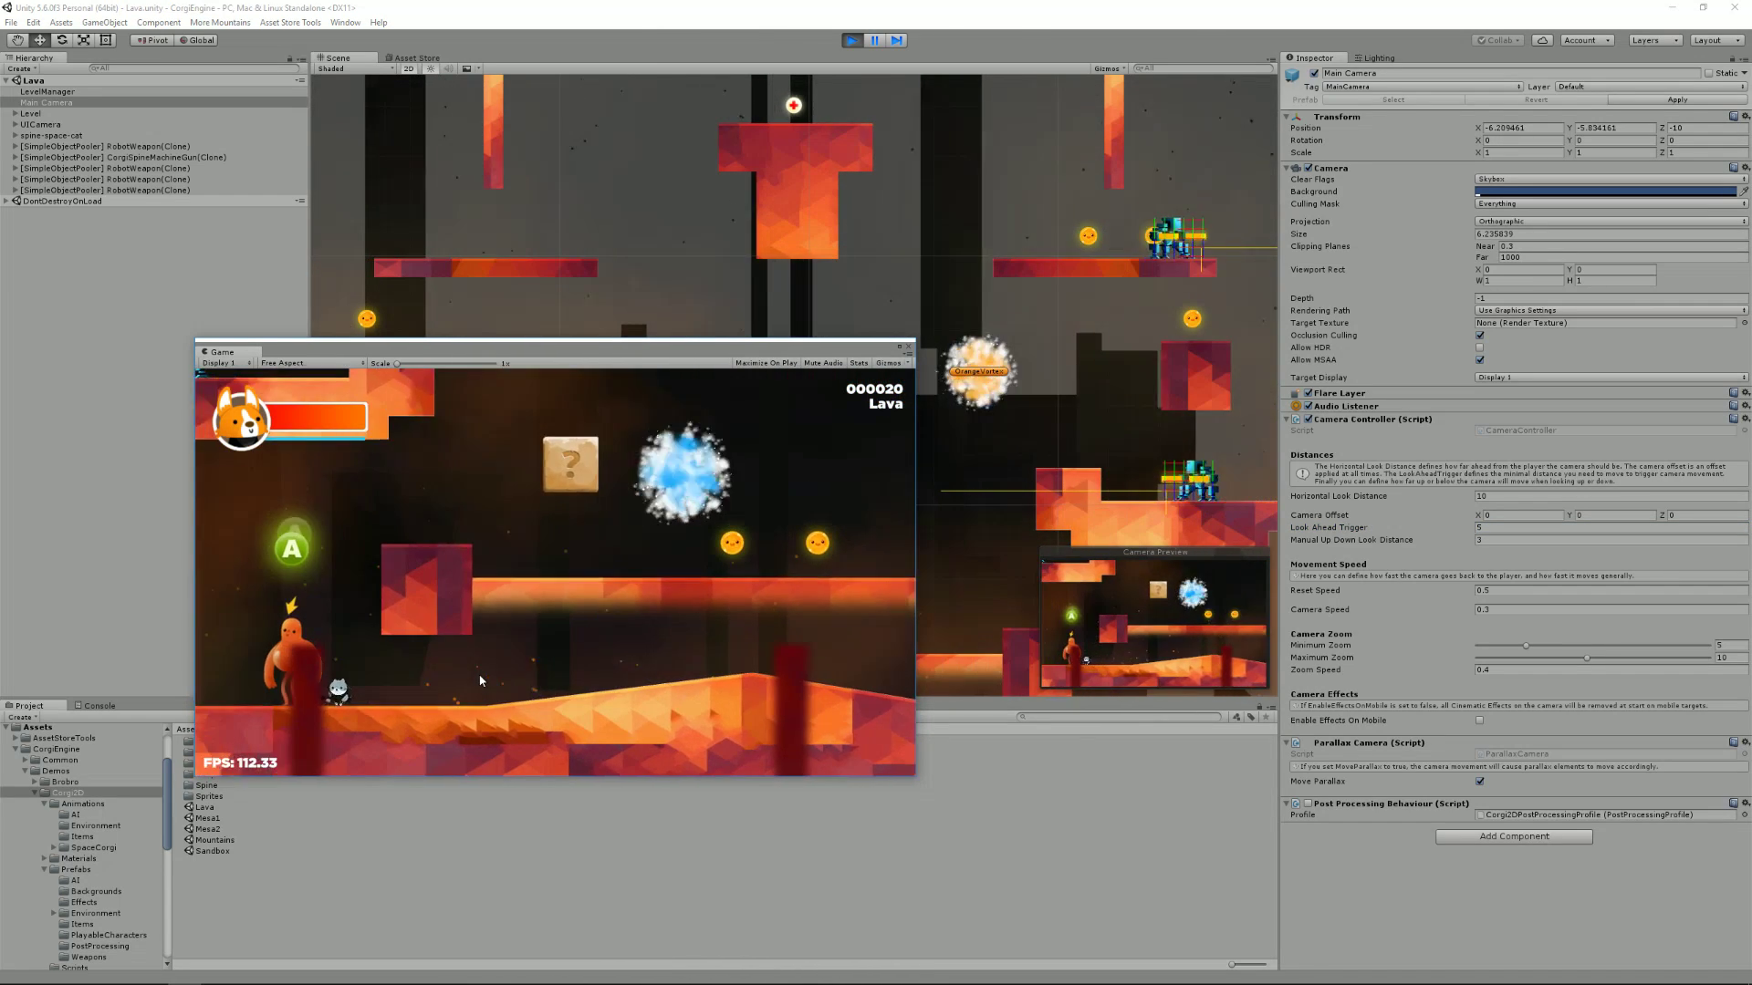
{"action": "key", "text": "Right"}
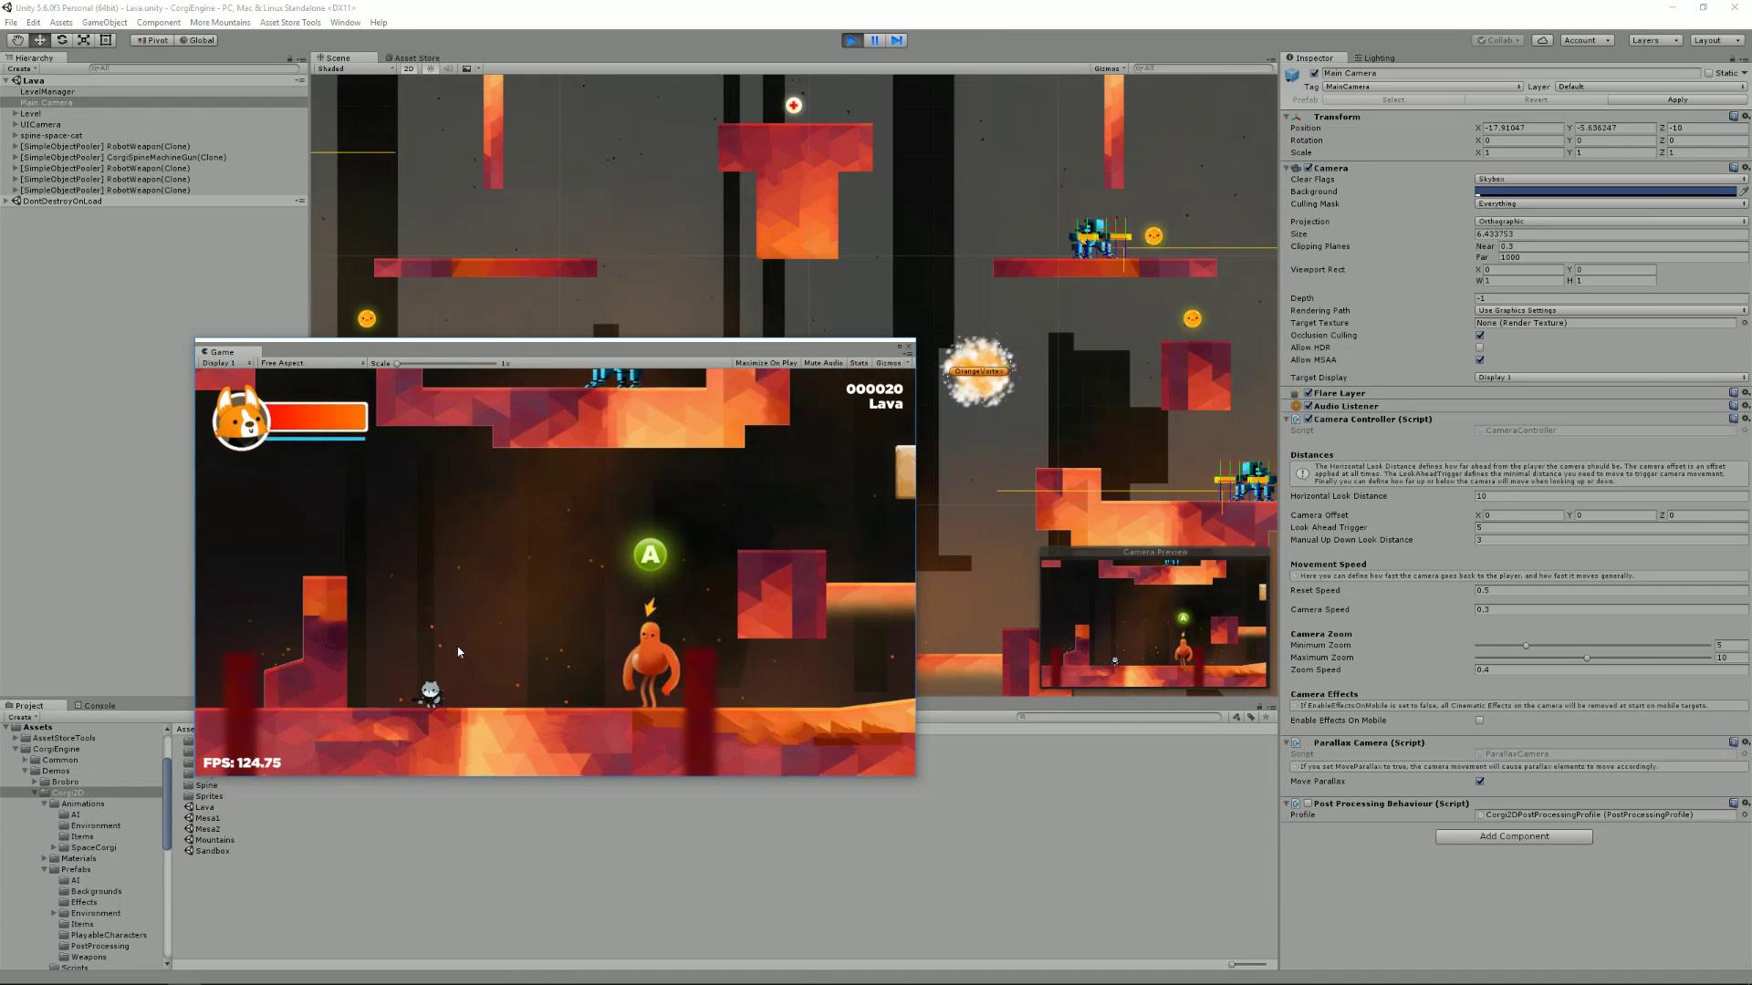
{"action": "key", "text": "Right"}
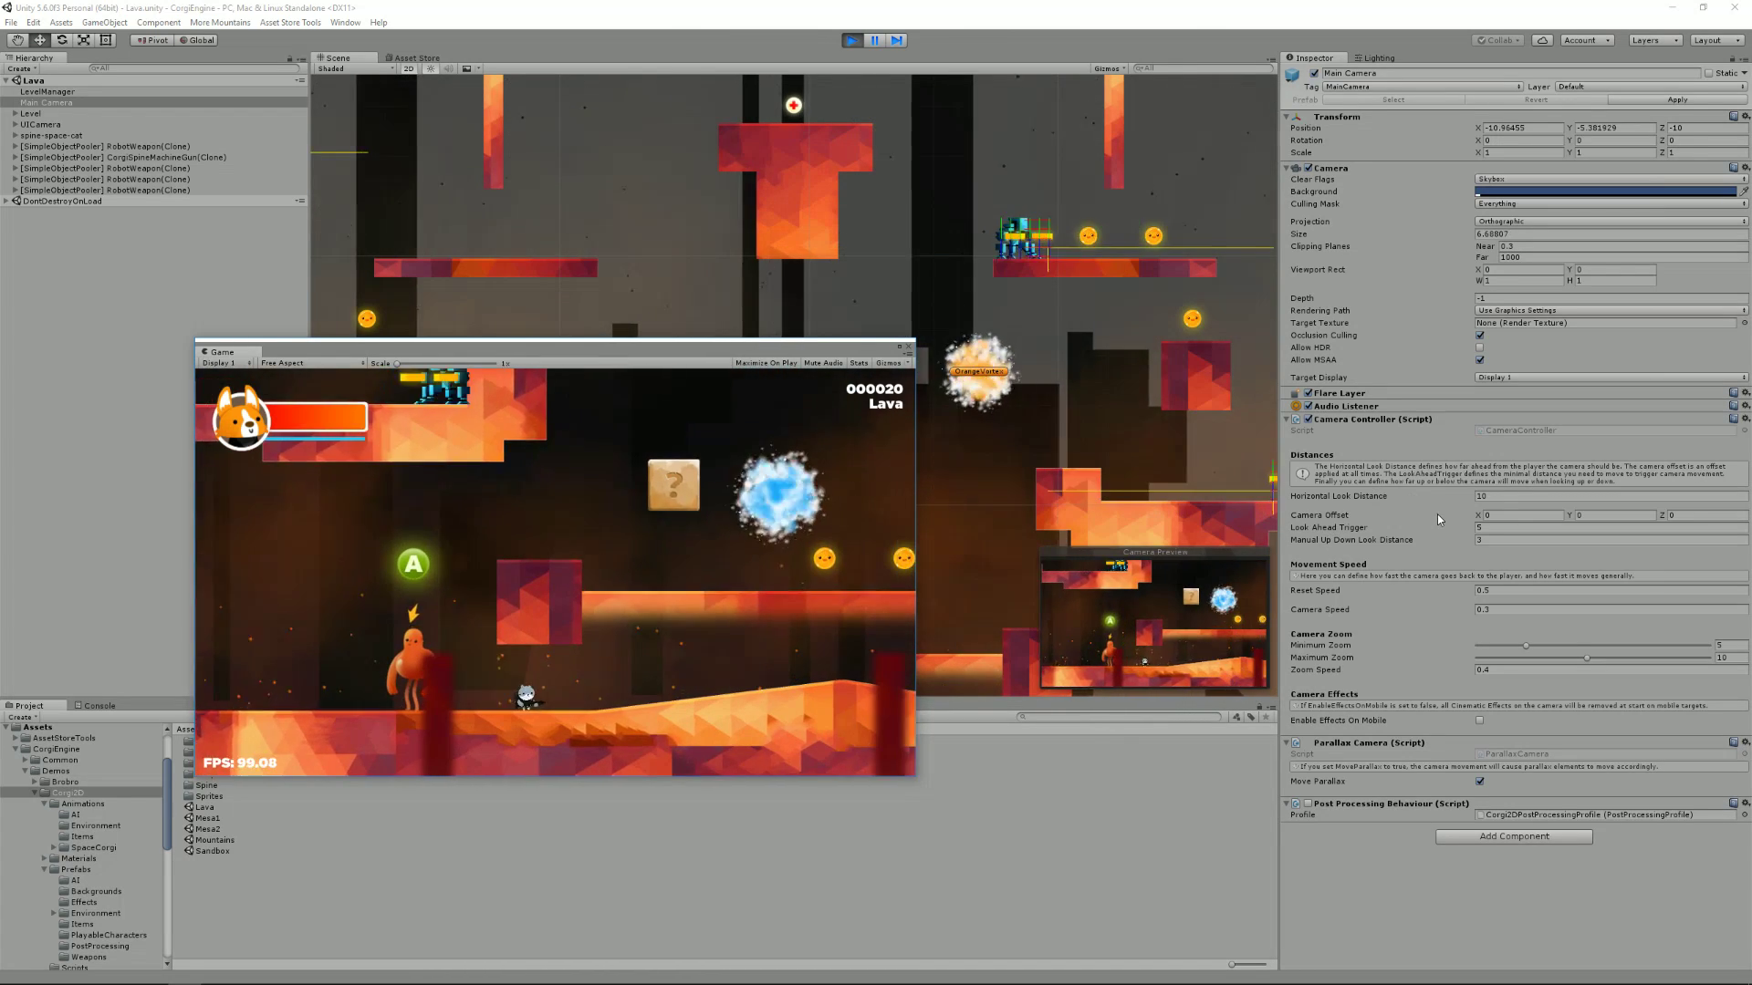
{"action": "key", "text": "Right"}
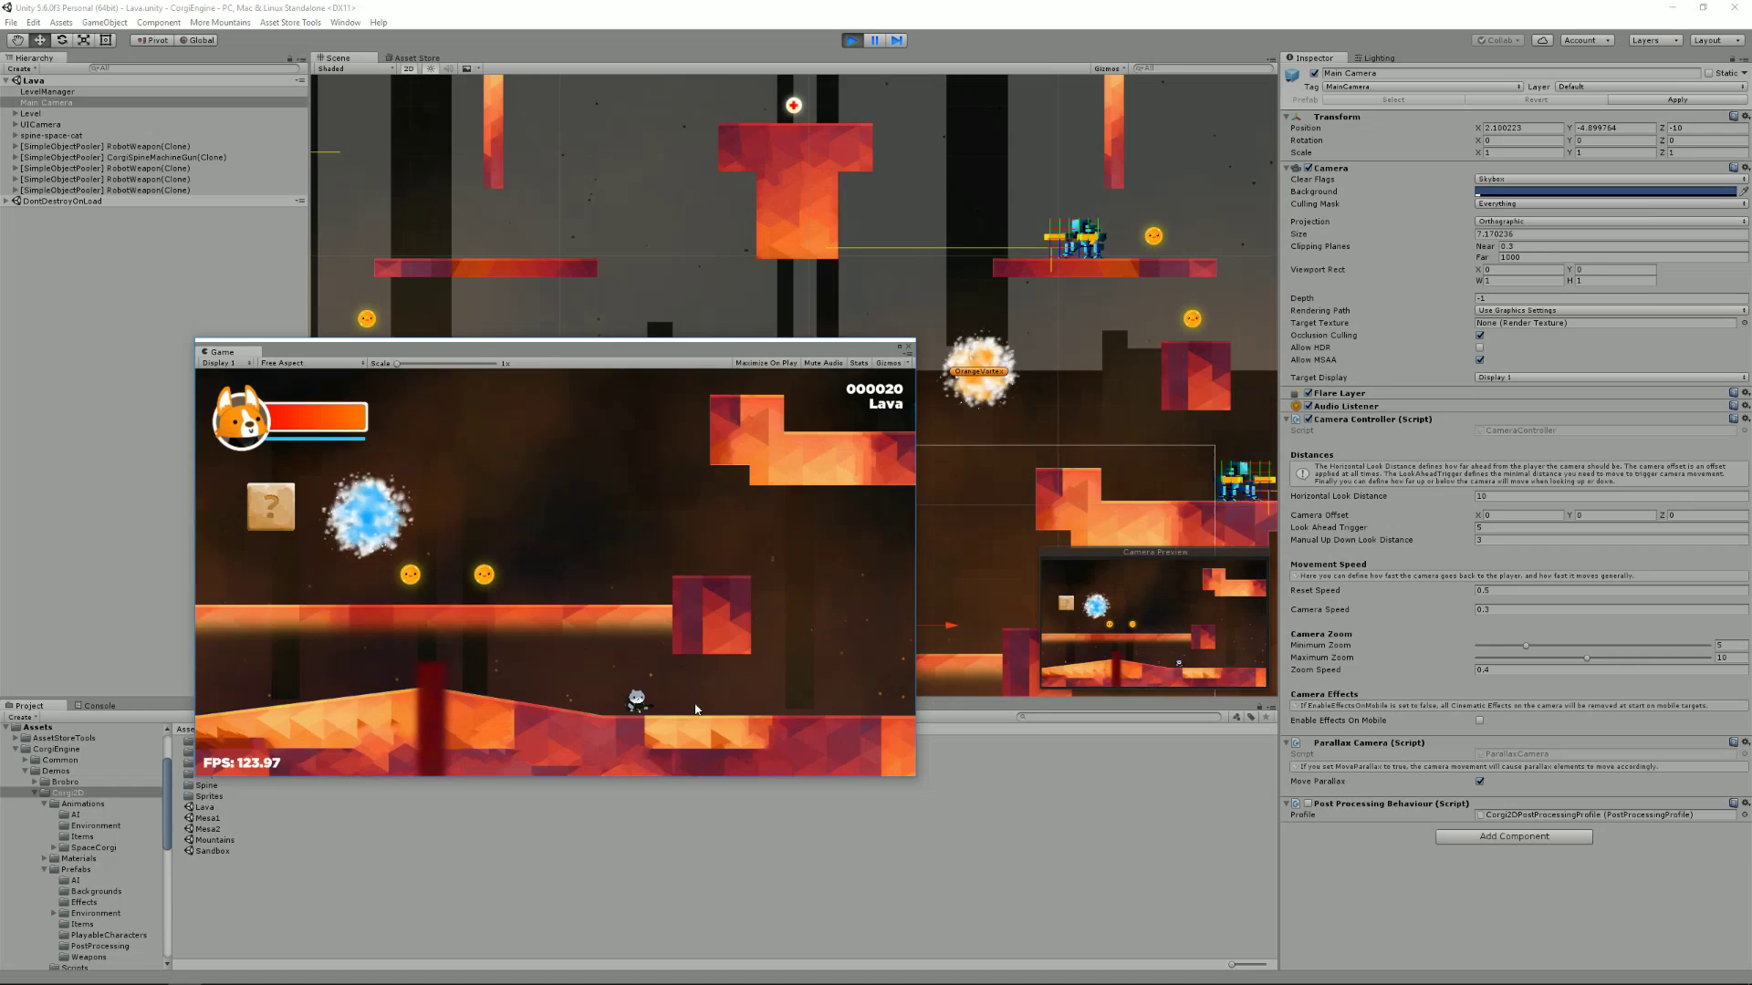
{"action": "key", "text": "Left"}
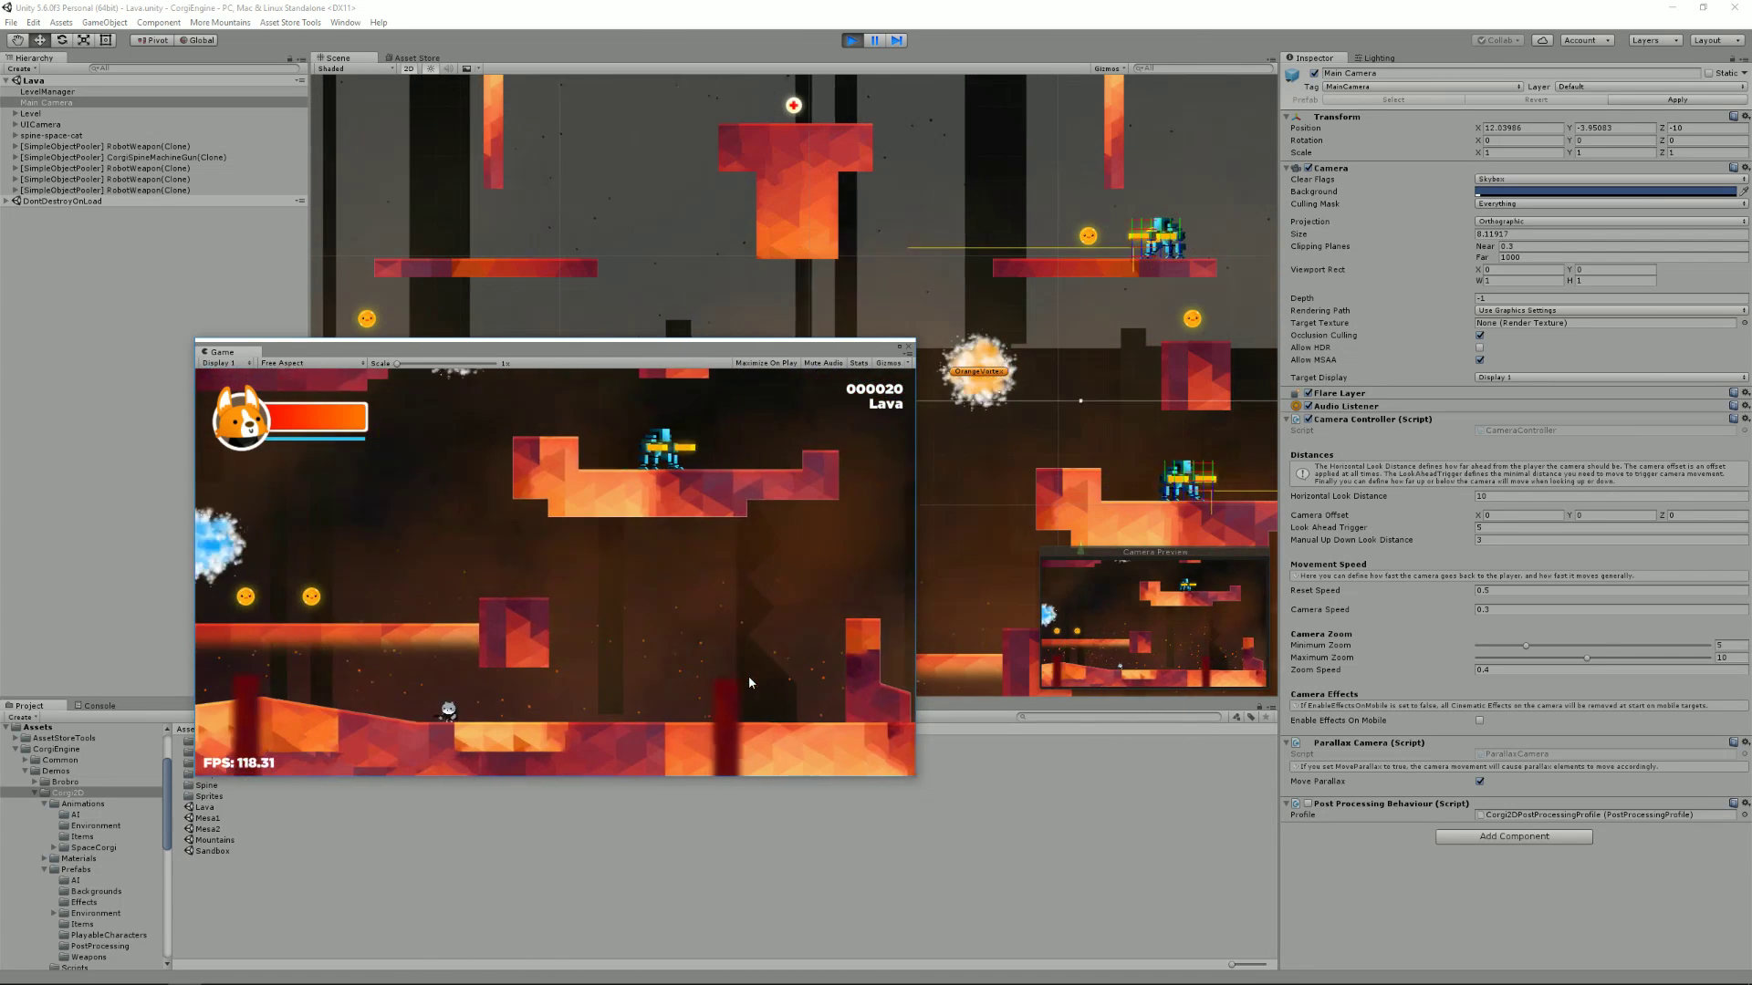
{"action": "key", "text": "Left"}
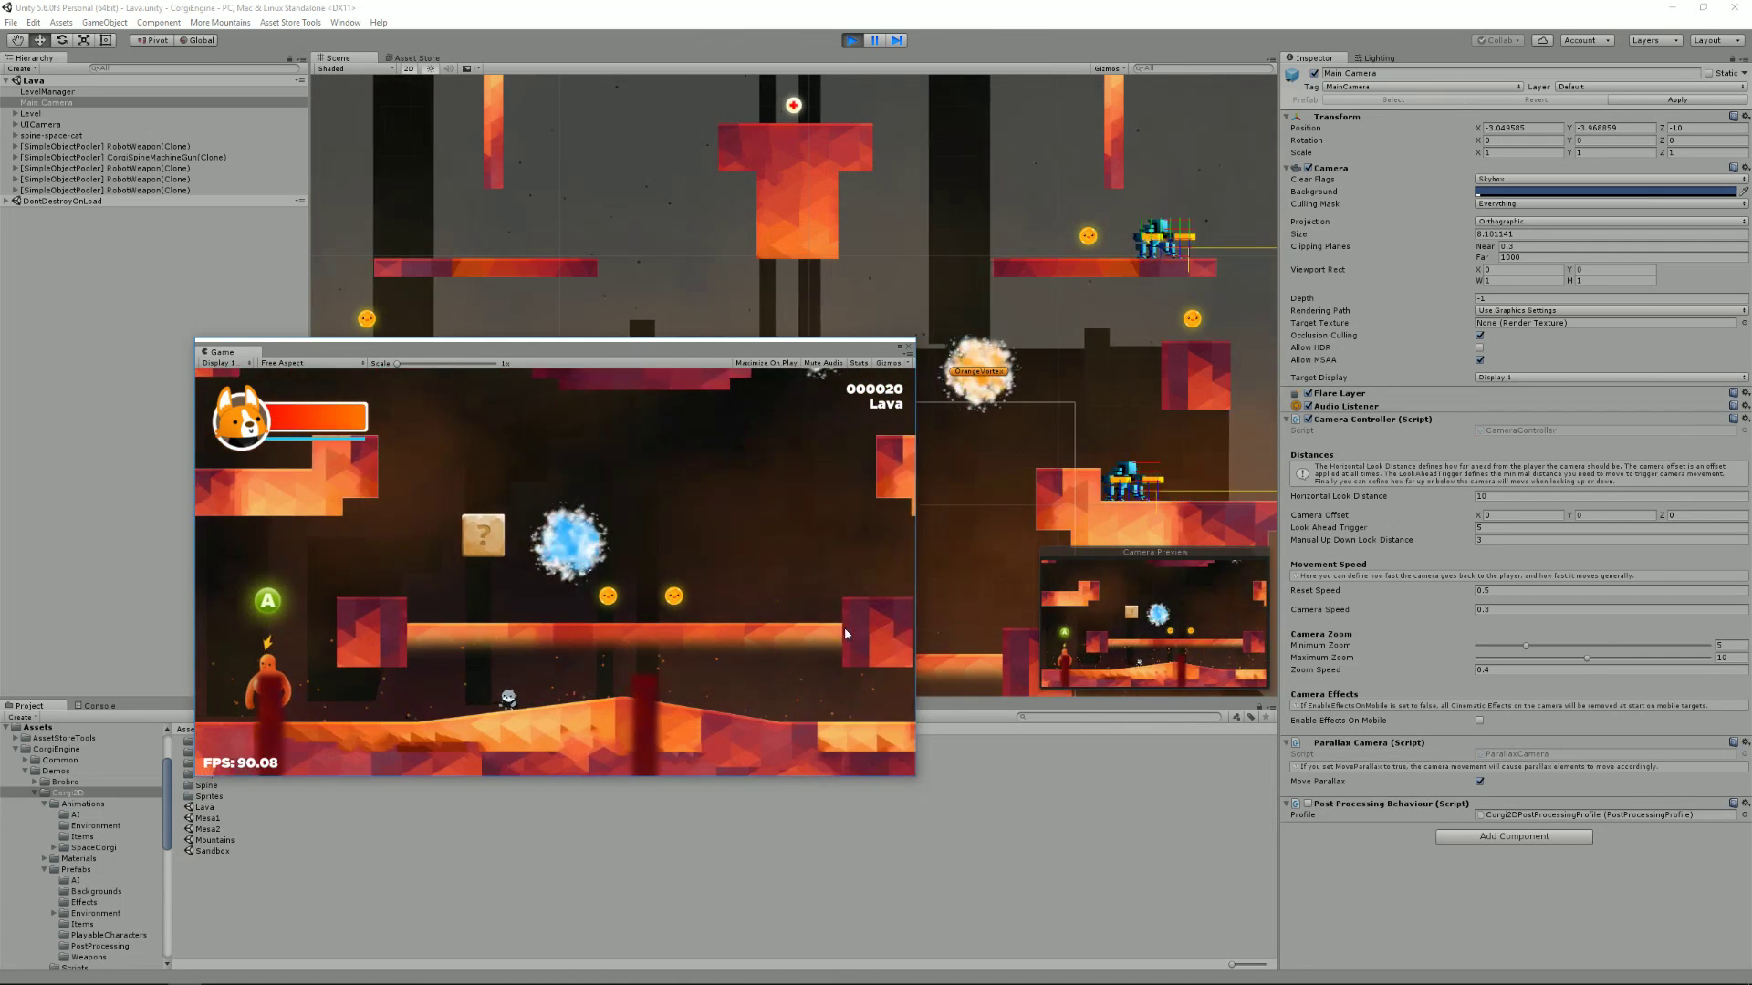
{"action": "key", "text": "Left"}
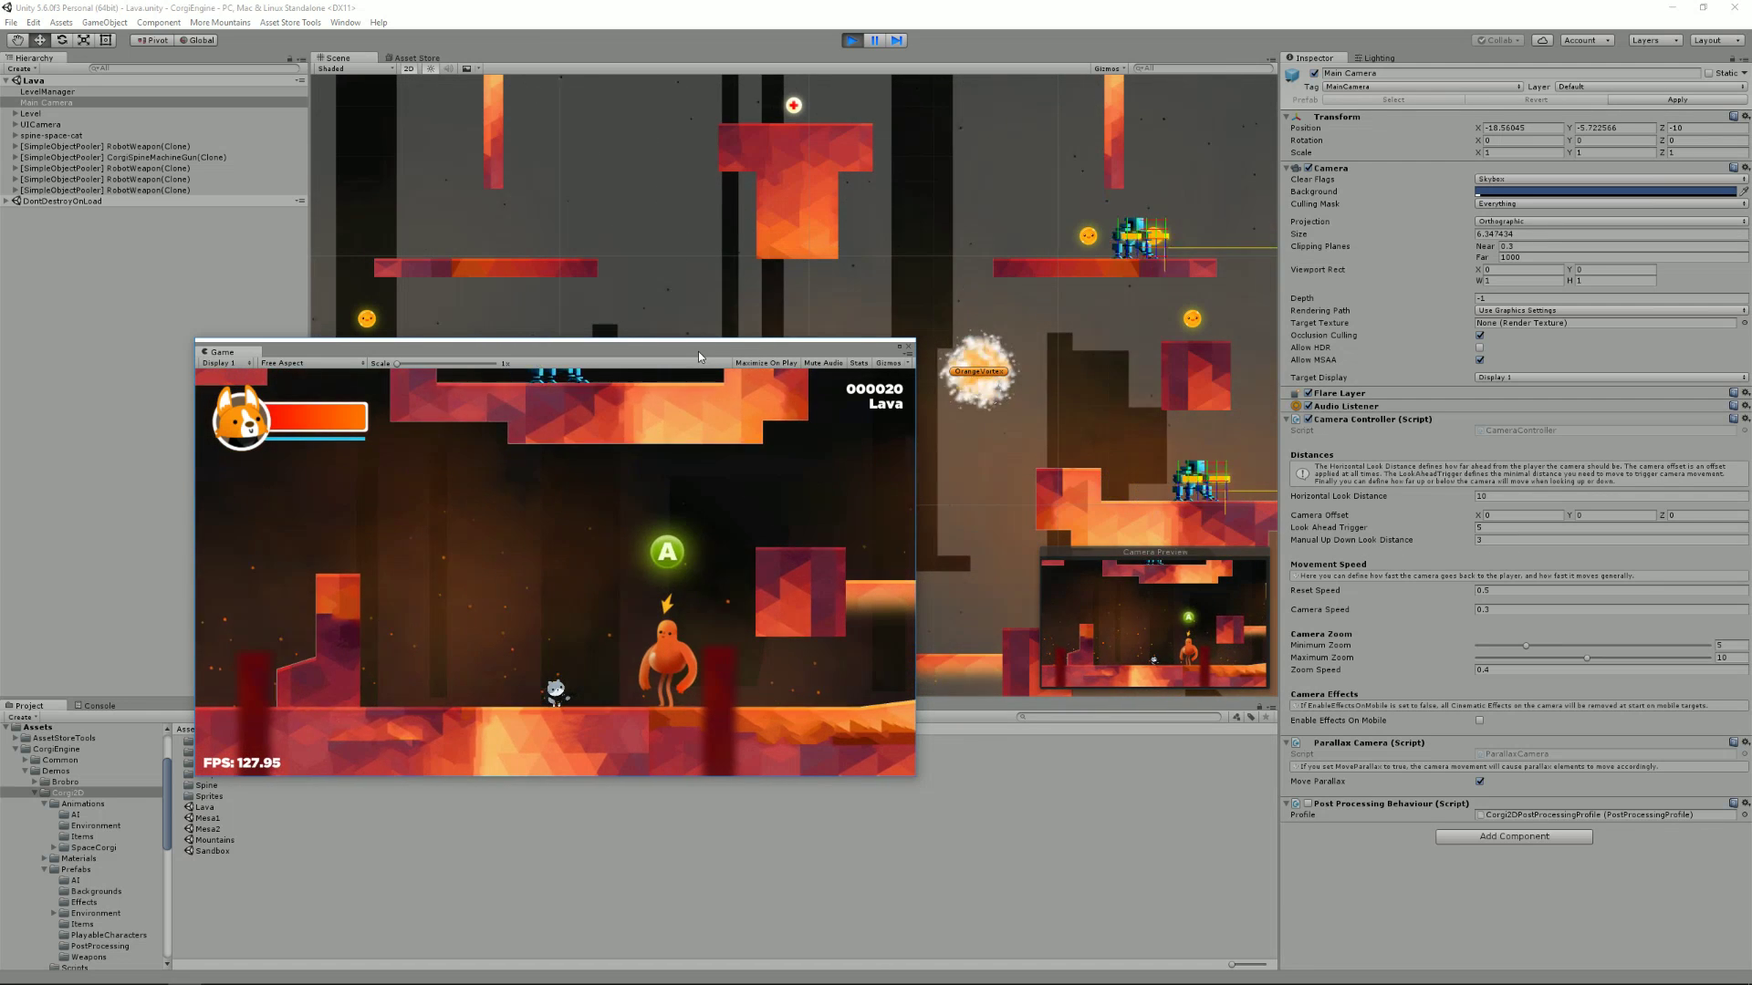
Bring the character onto the raised platform, look down, and jump onto the question-mark block
{"action": "key", "text": "Right"}
{"action": "key", "text": "Right"}
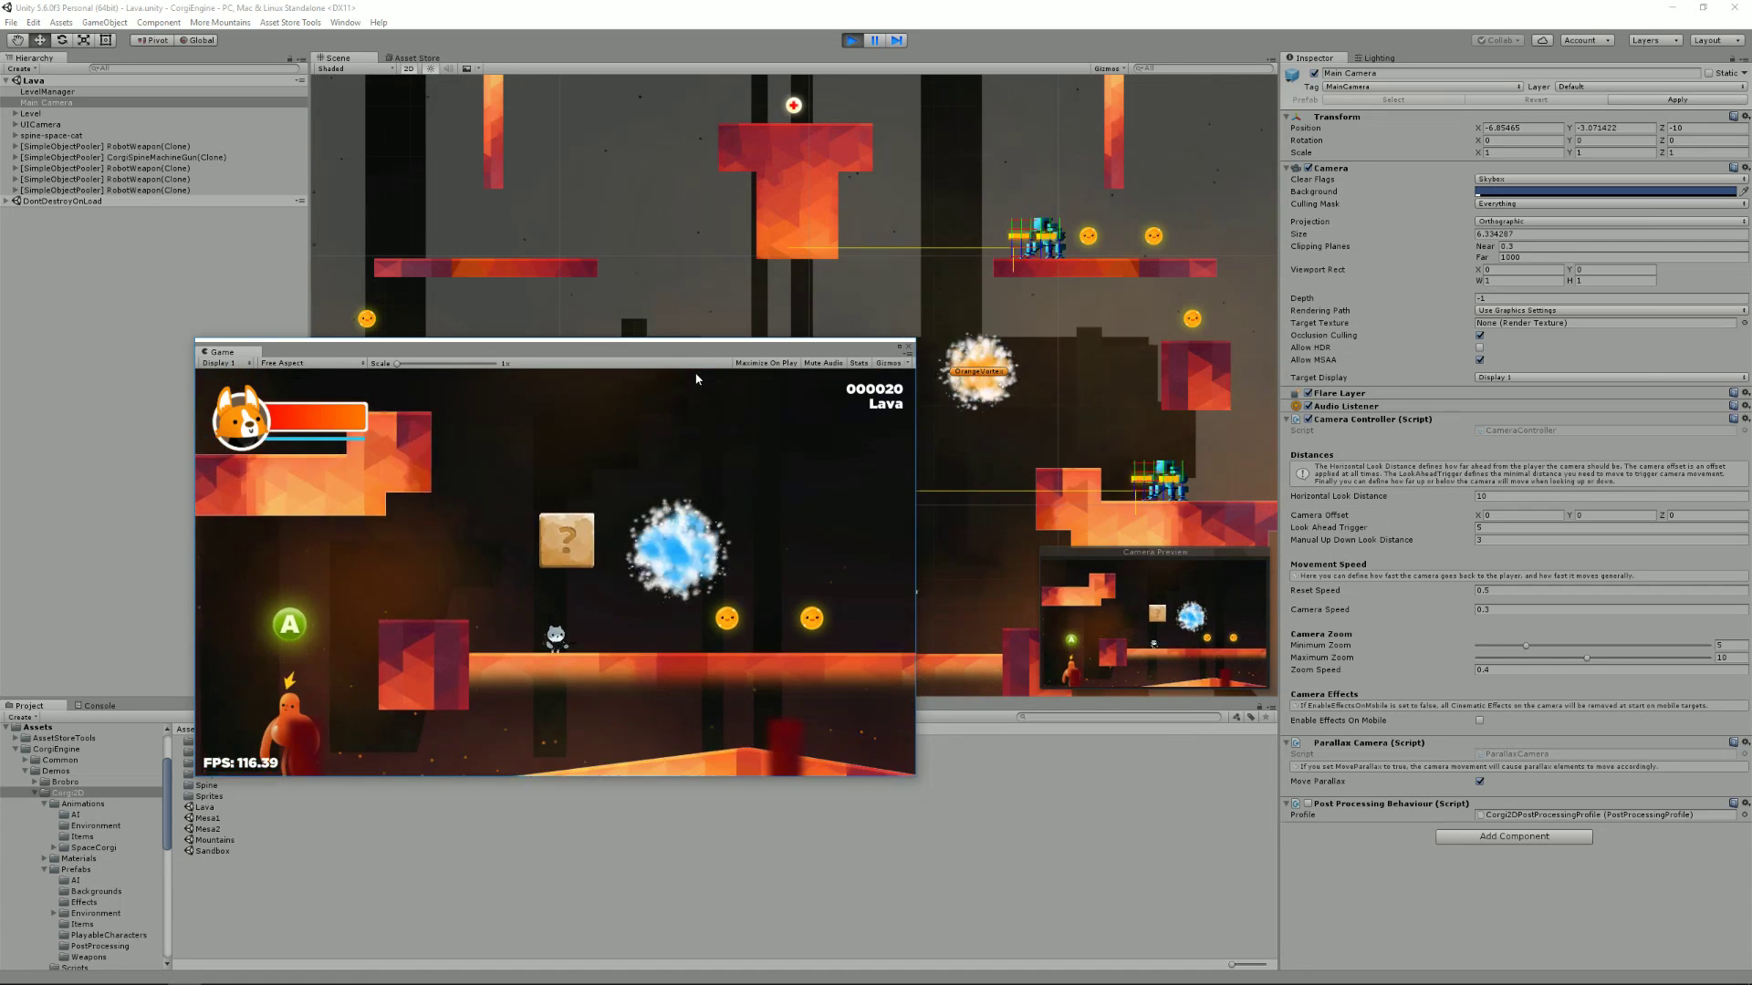
{"action": "key", "text": "Down"}
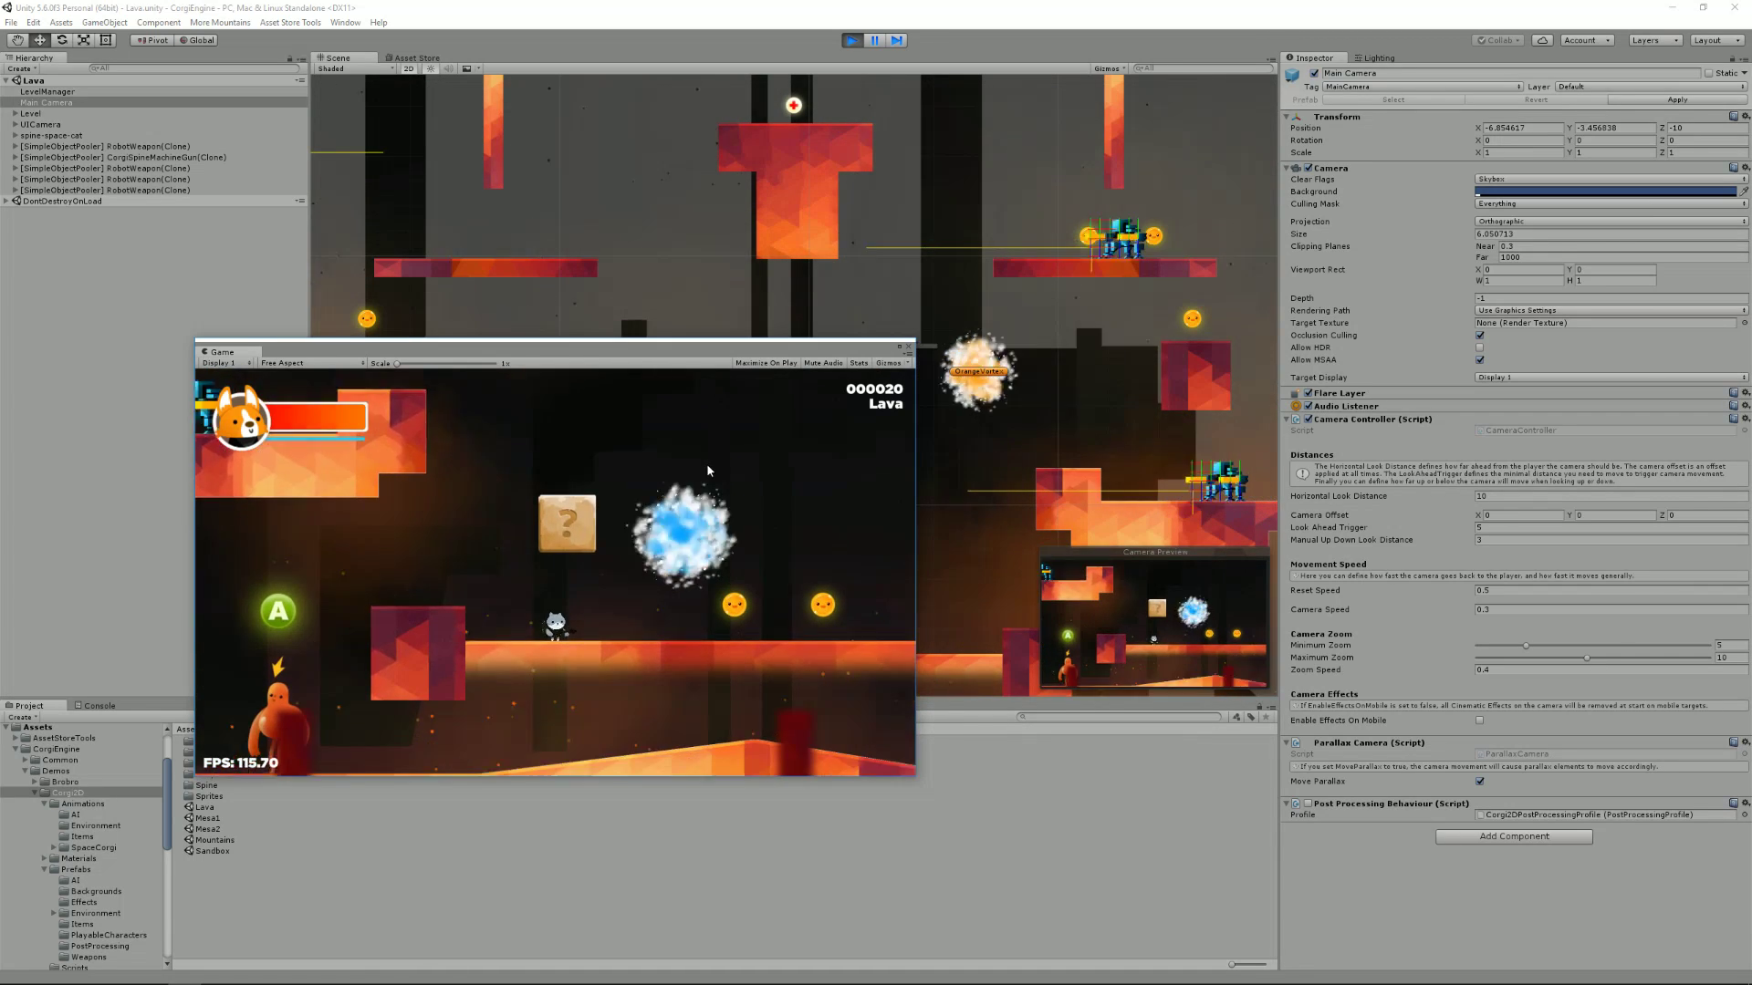
{"action": "key", "text": "Left"}
{"action": "key", "text": "space"}
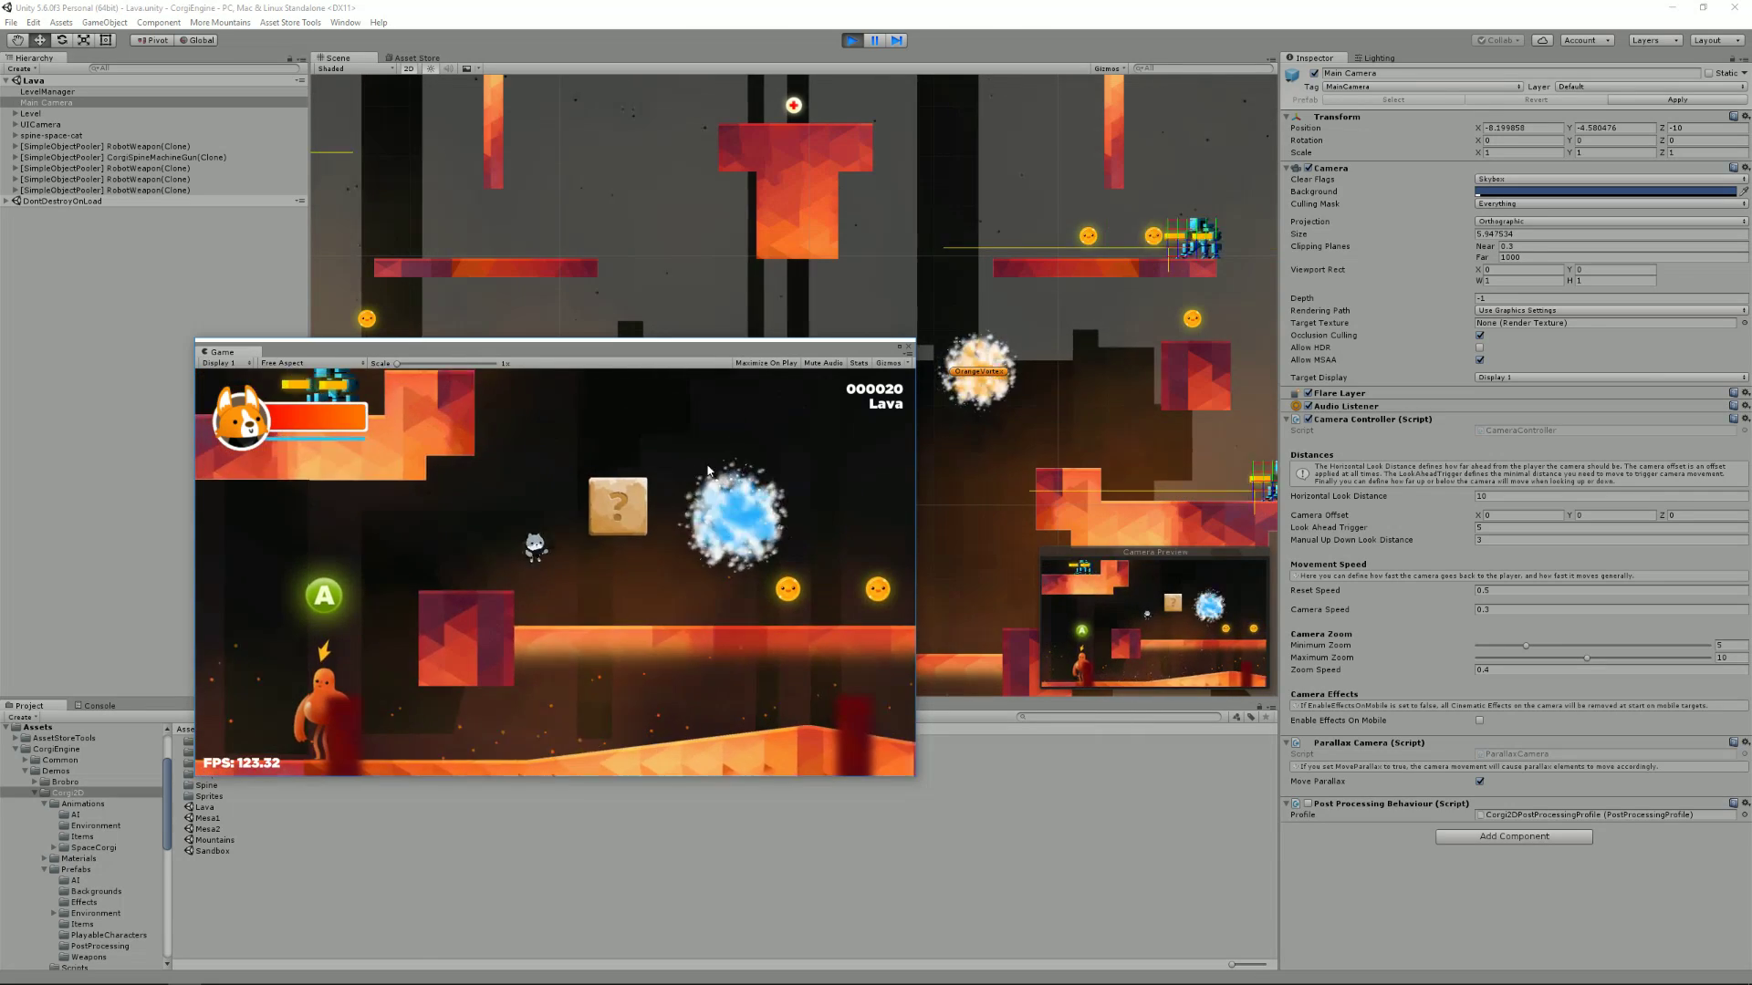
{"action": "key", "text": "Right"}
{"action": "key", "text": "Left"}
{"action": "key", "text": "space"}
{"action": "key", "text": "Right"}
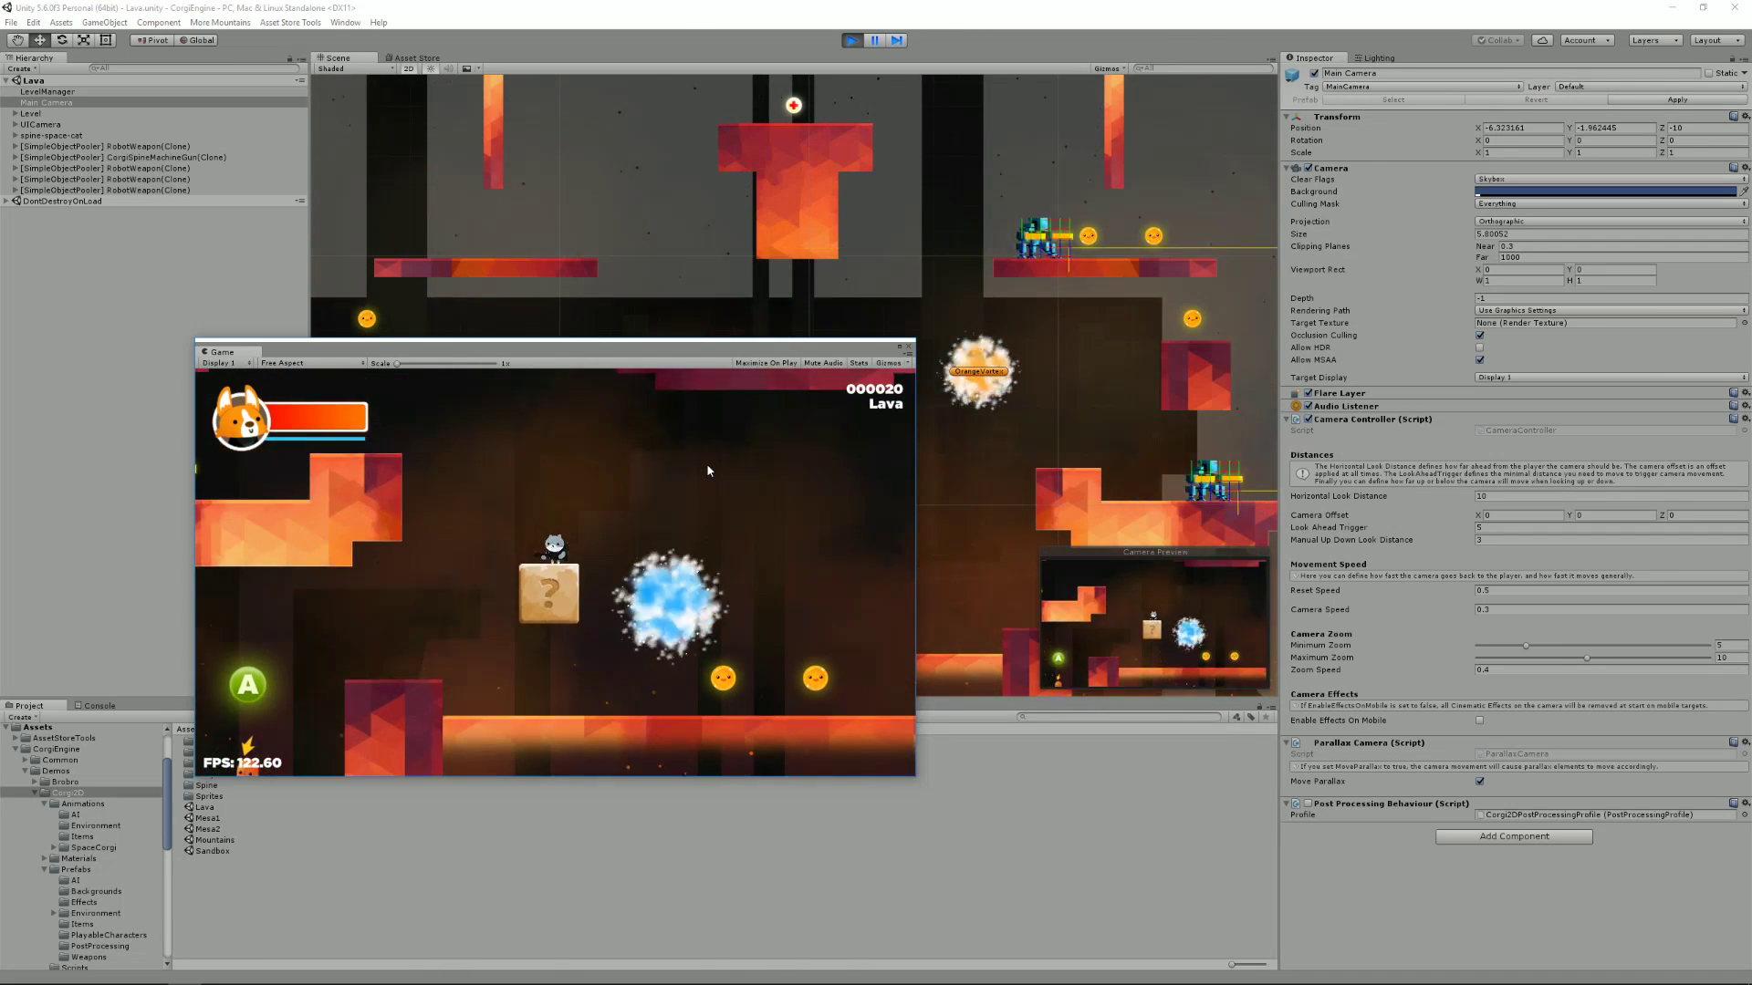
Test a Manual Up Down Look Distance of 10 by looking up and down from the block, and set the distance to 5
{"action": "key", "text": "Up"}
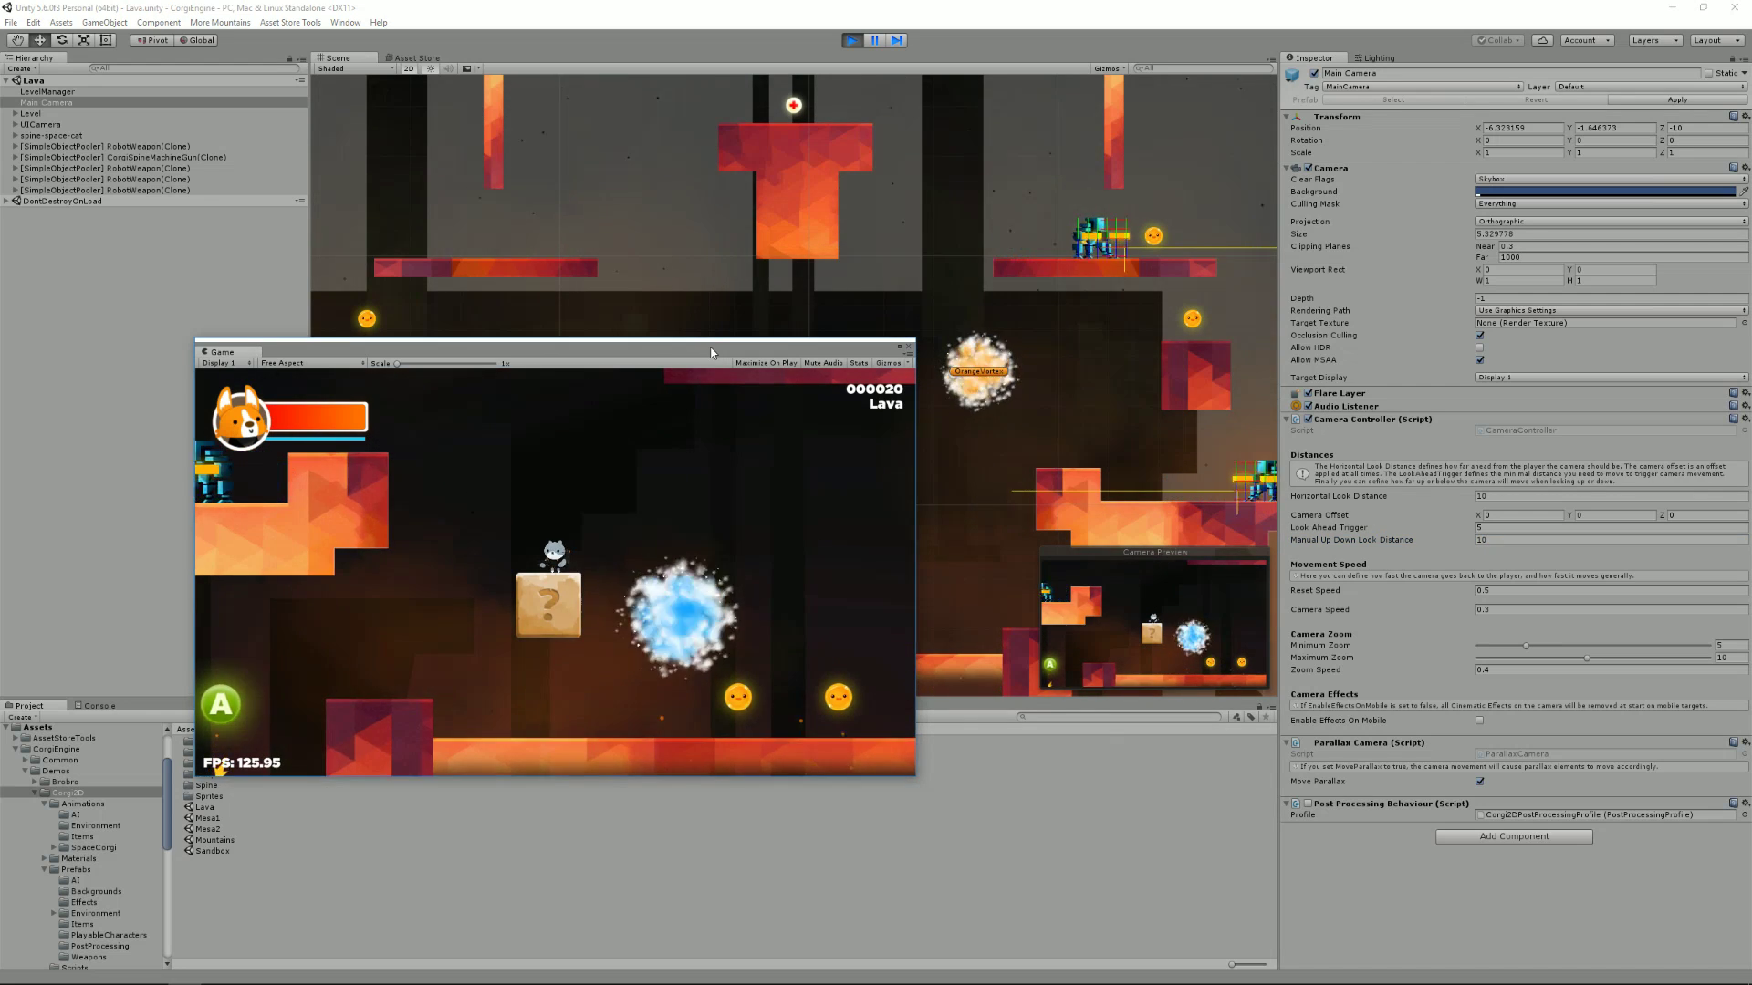
{"action": "key", "text": "Up"}
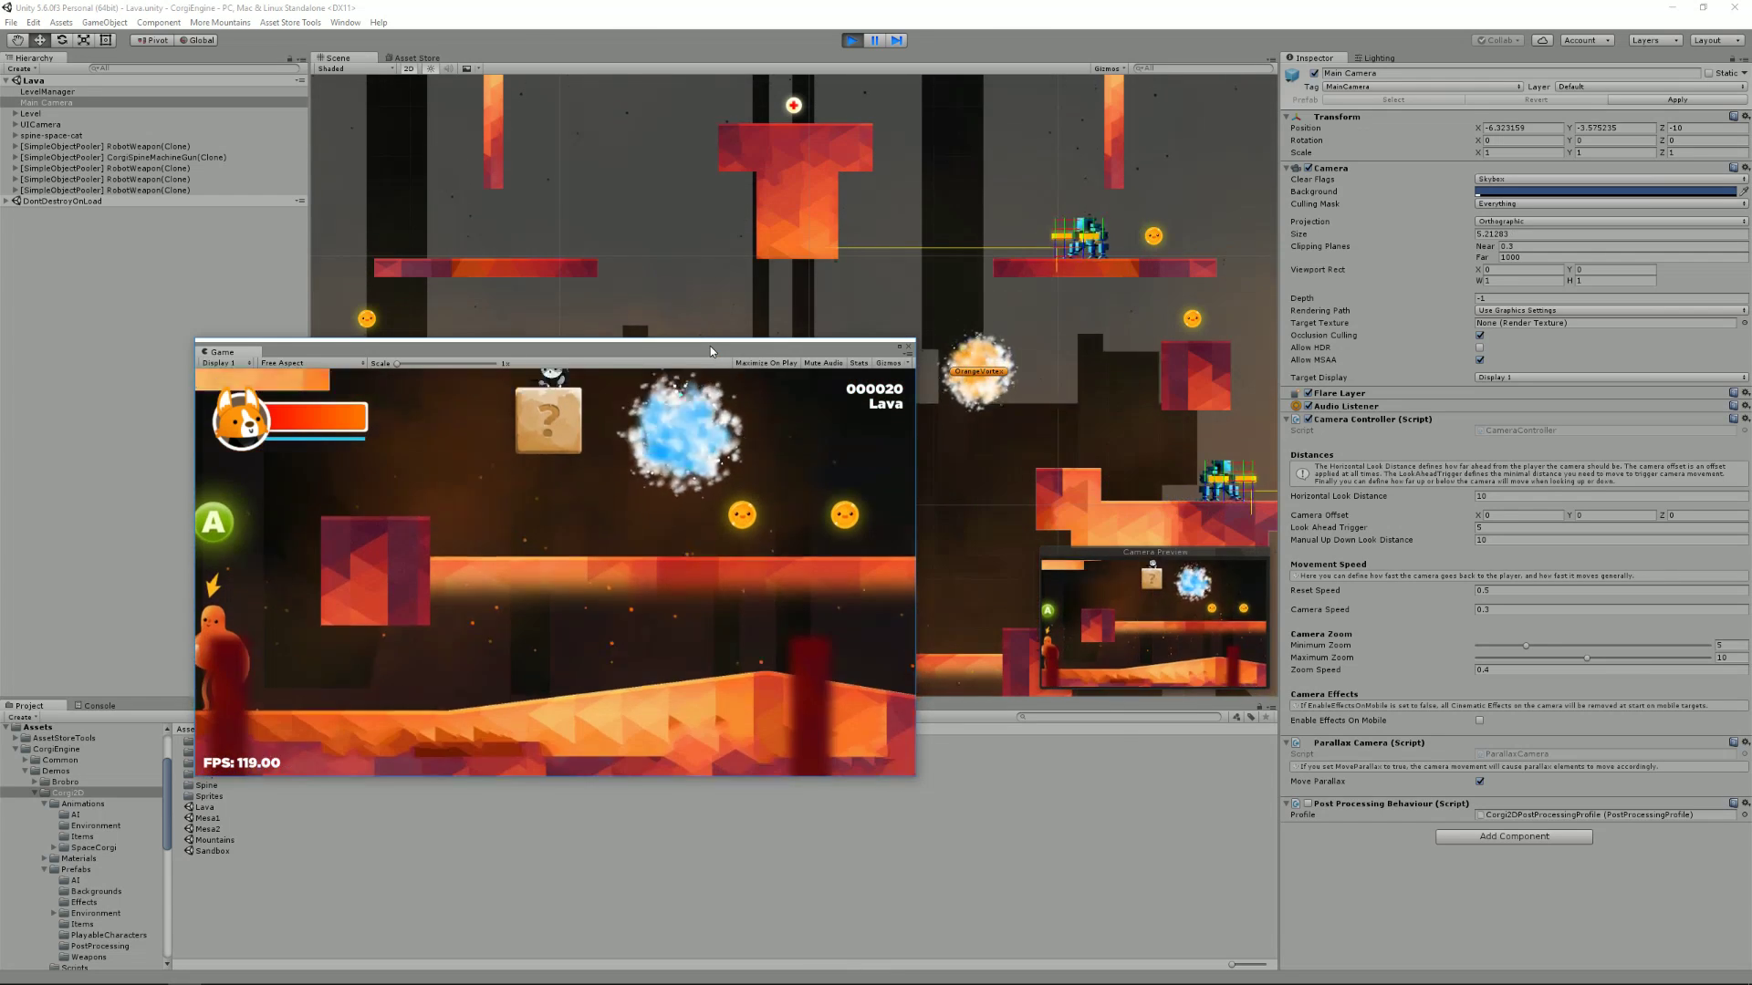
{"action": "key", "text": "Down"}
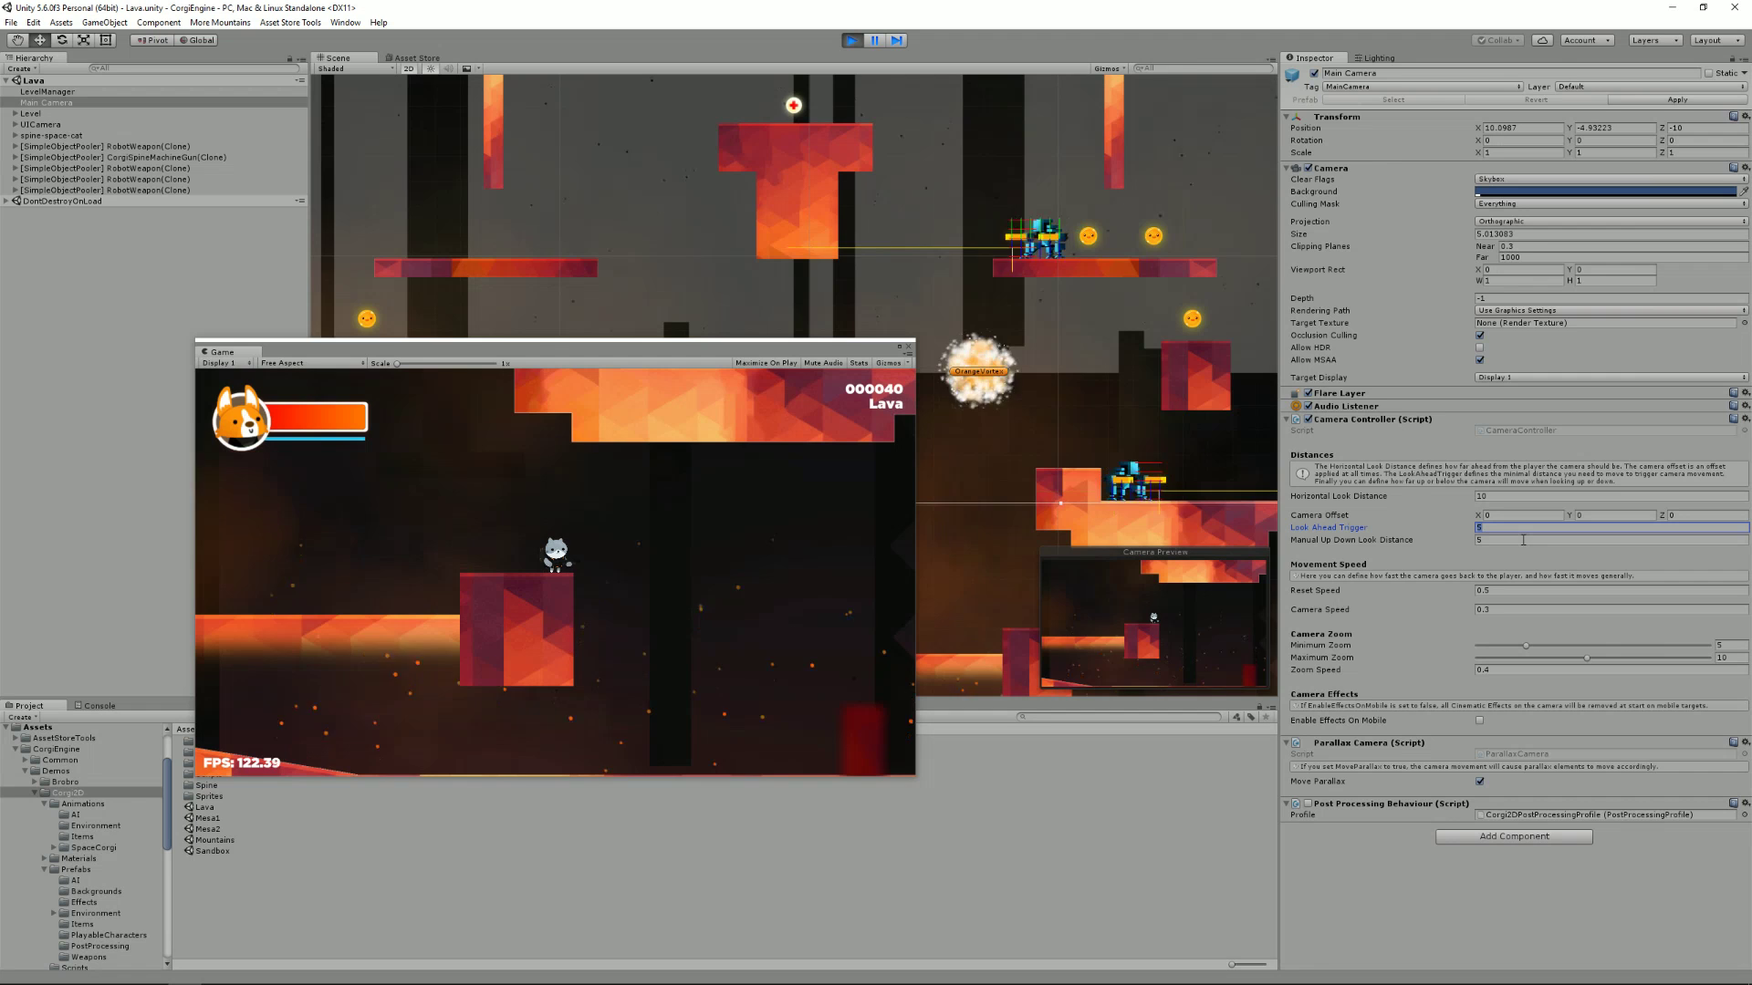
Set the Look Ahead Trigger to 0.1 and move the character back off the red block to test it
{"action": "type", "text": "."}
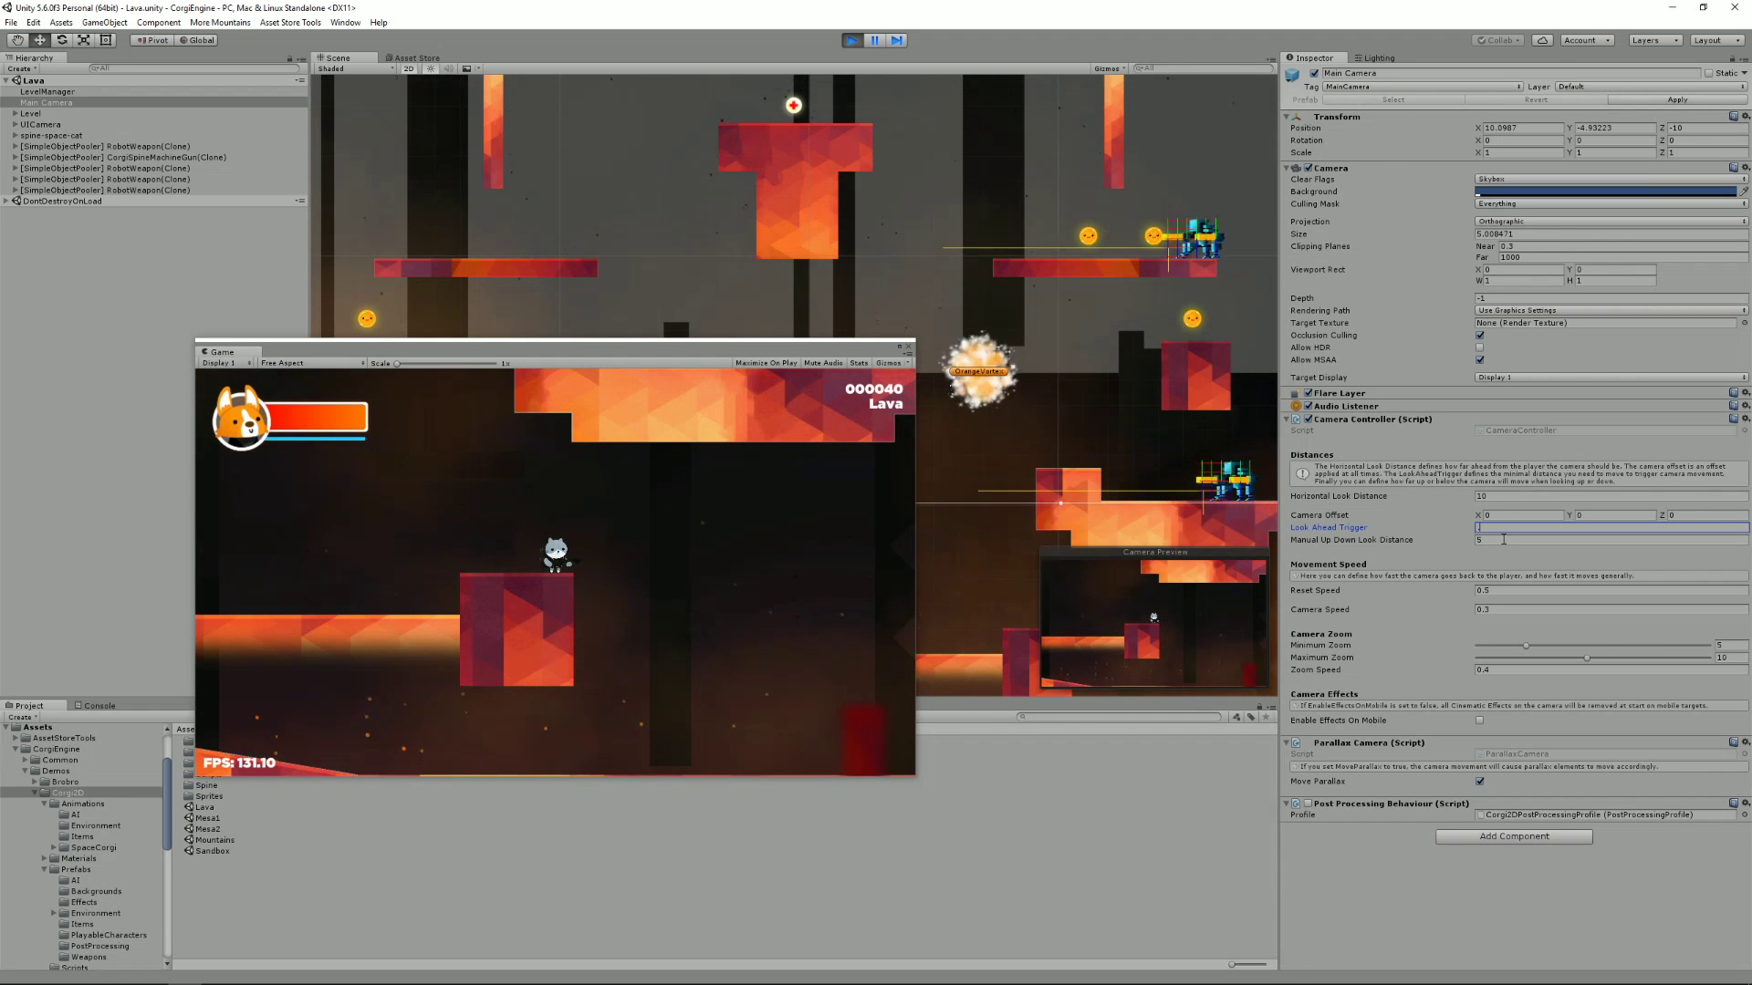
{"action": "type", "text": "0.1"}
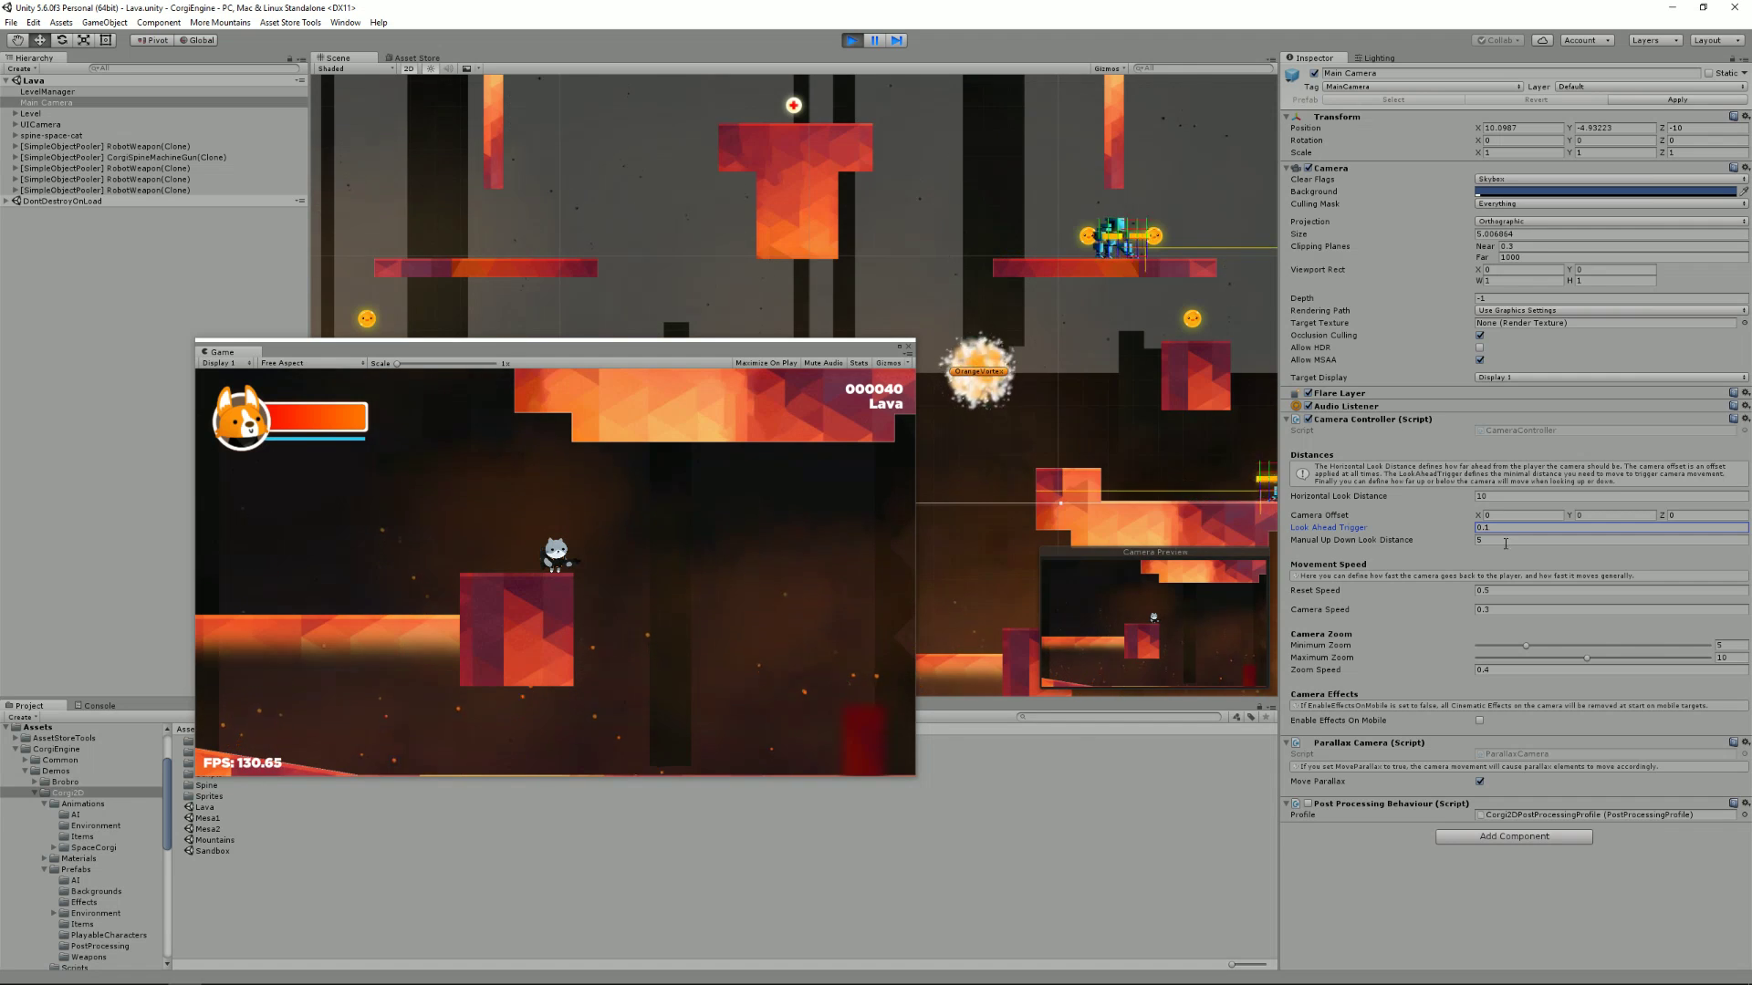
{"action": "left_click", "coordinate": [712, 354]}
{"action": "key", "text": "Left"}
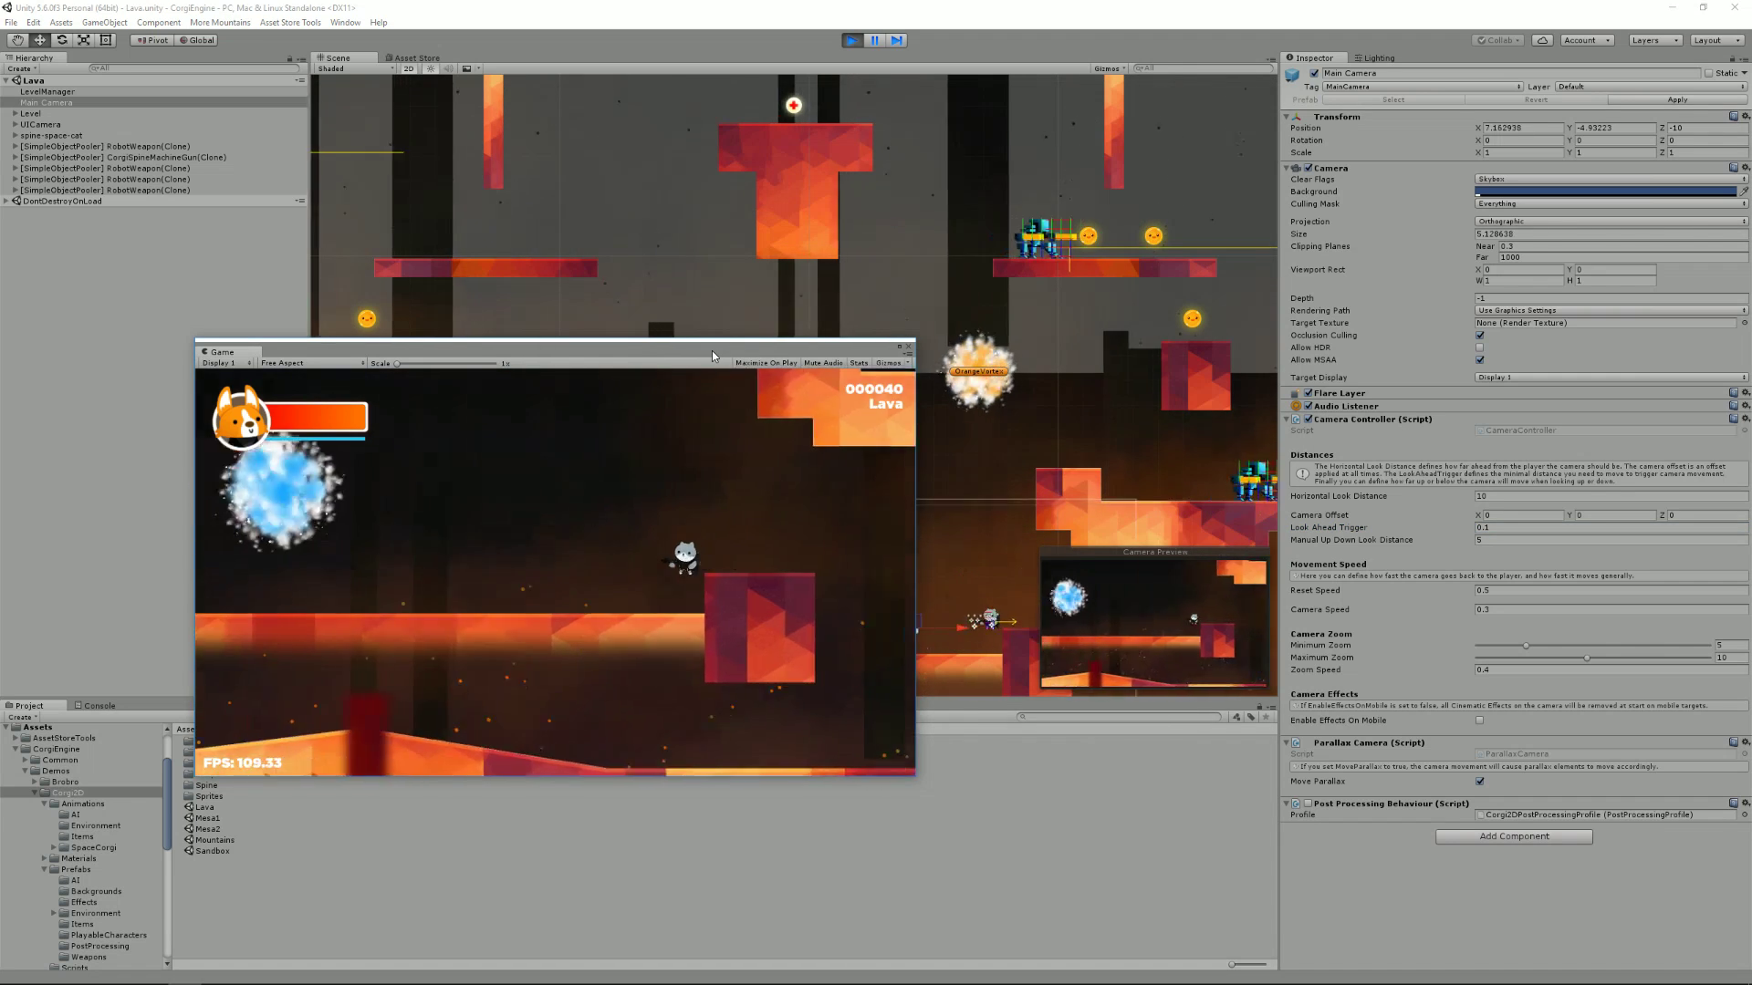
Run the character back and forth along the platform to test the camera's look-ahead in both directions
{"action": "key", "text": "Right"}
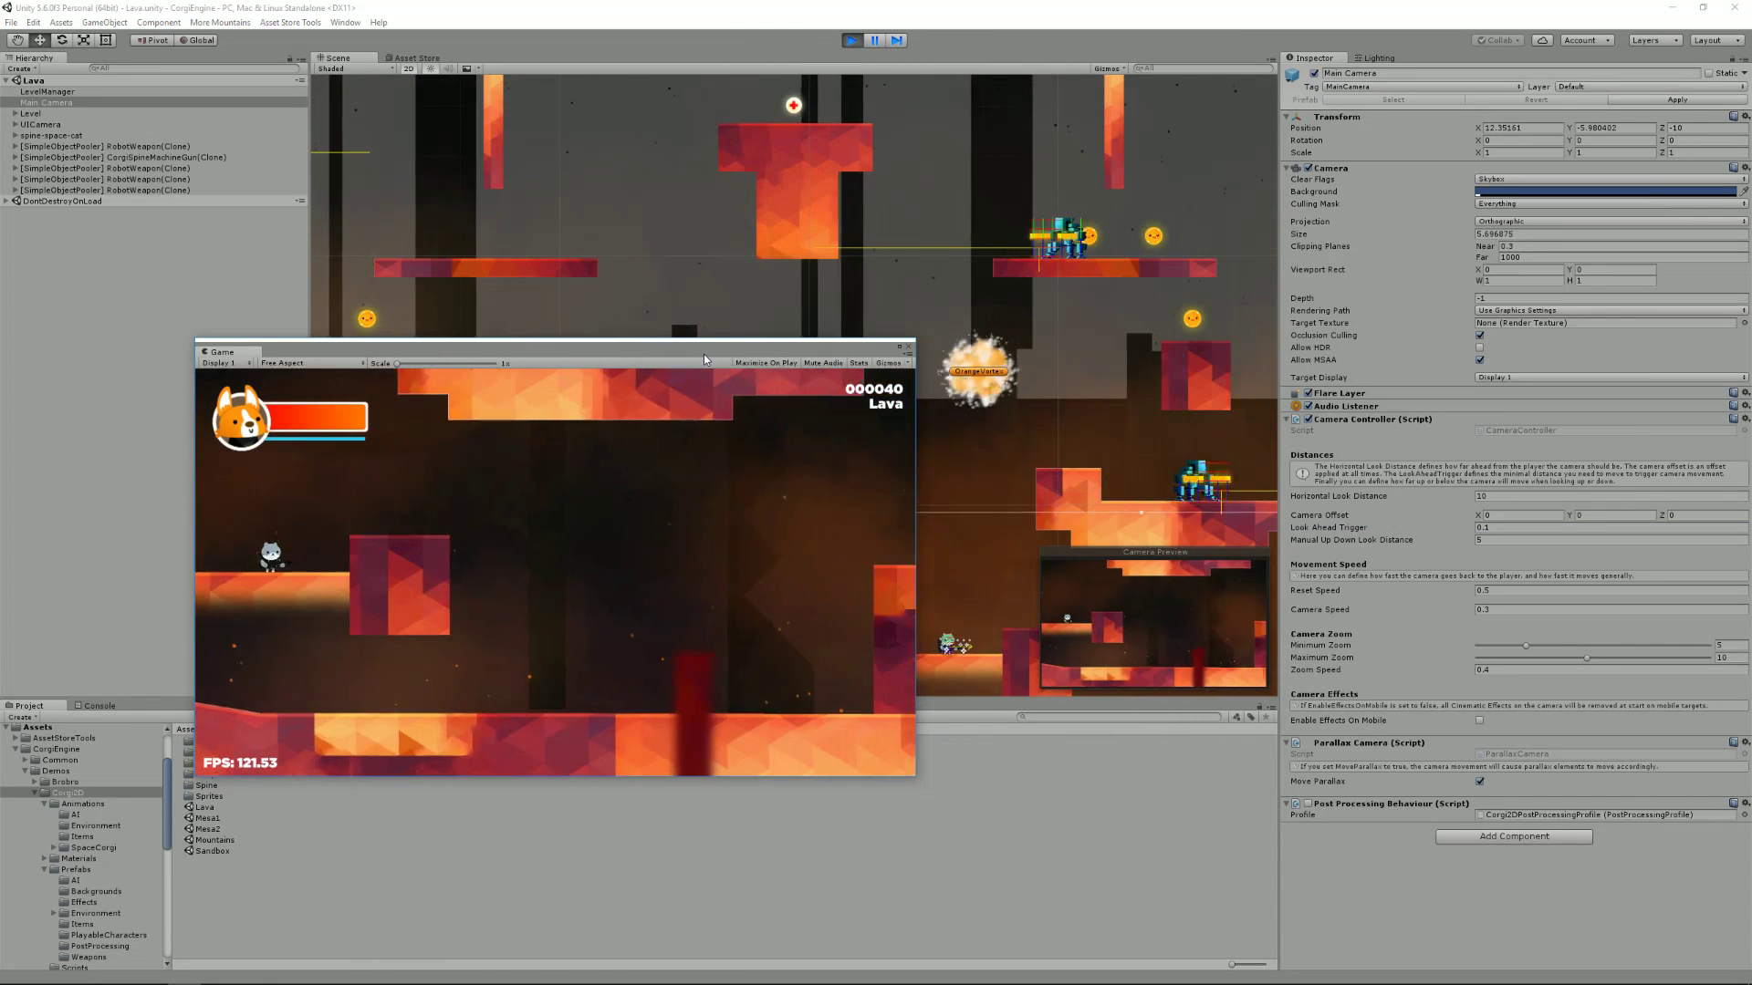
{"action": "key", "text": "Left"}
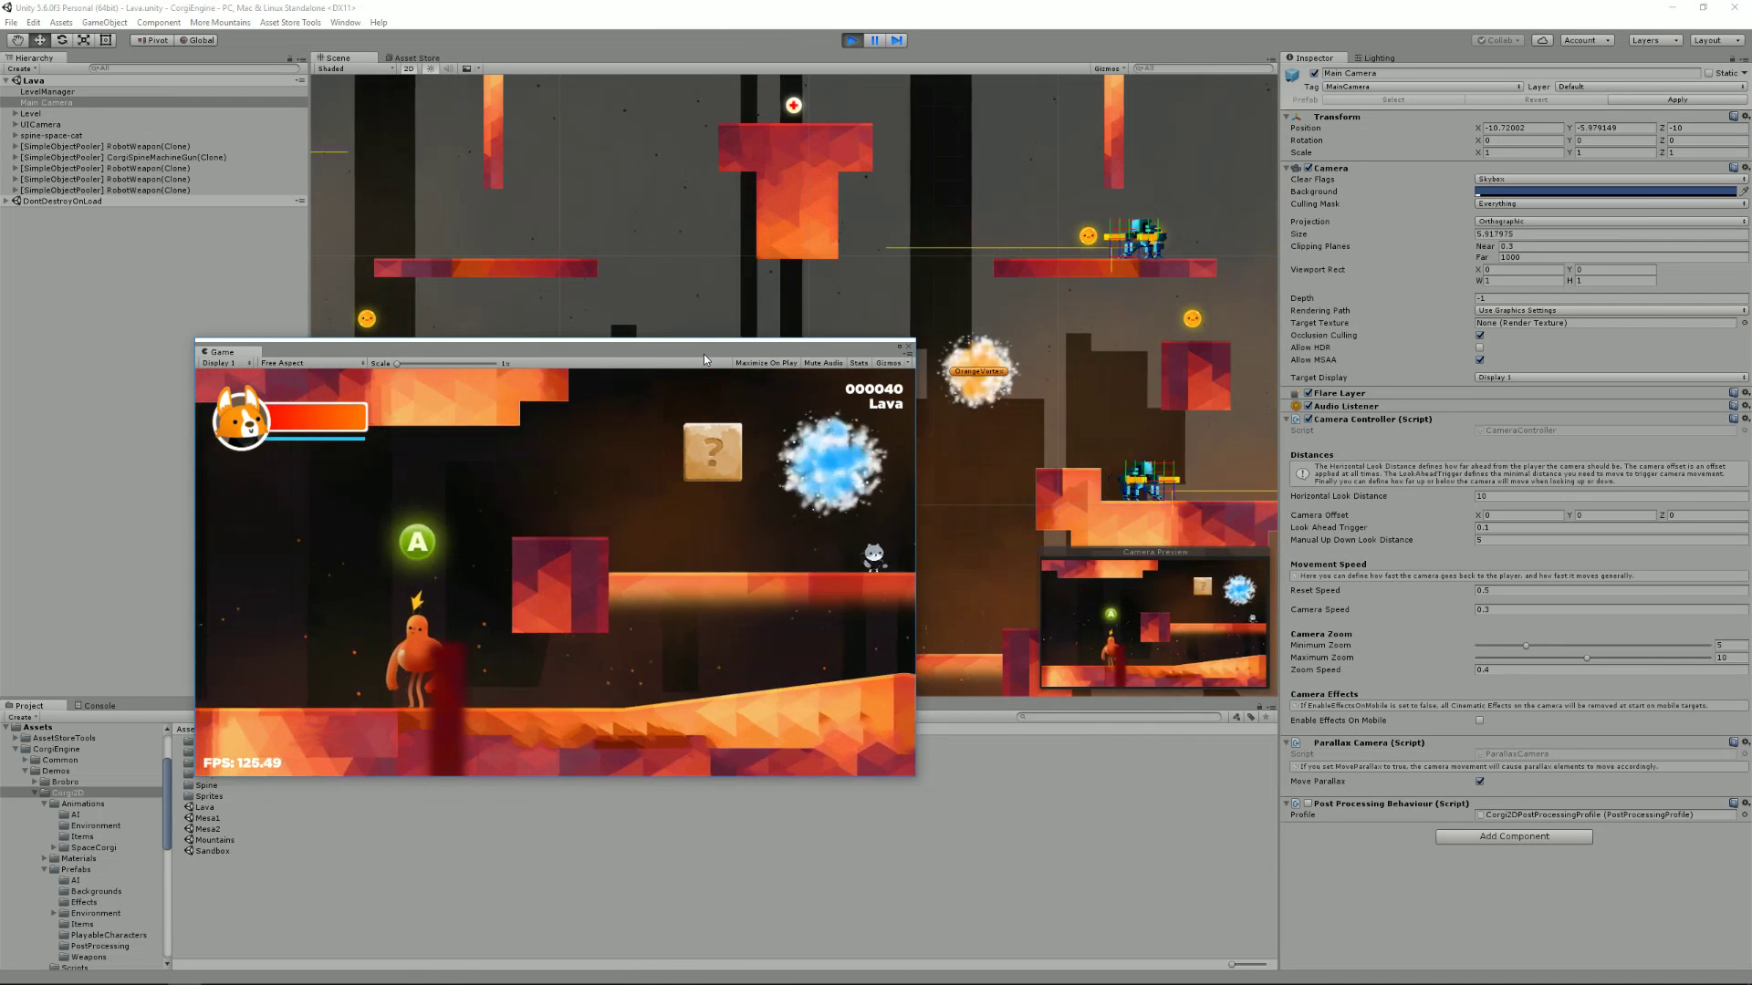
{"action": "key", "text": "Right"}
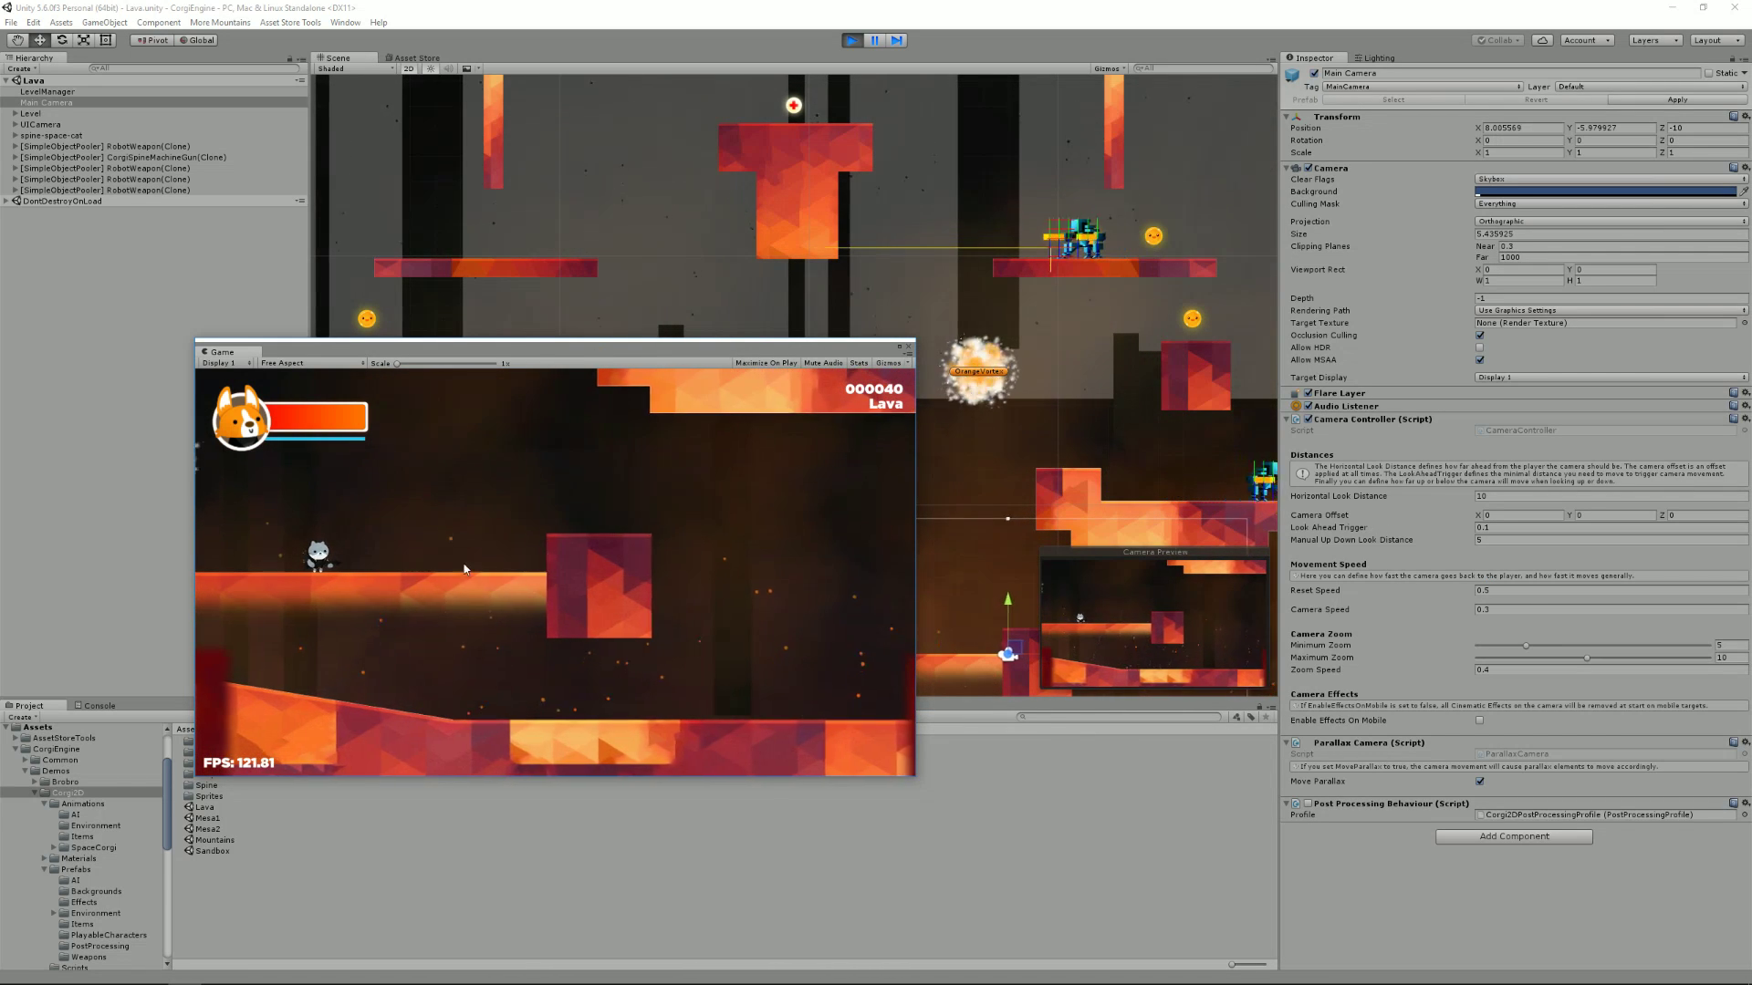
Set the Reset Speed to 5 and run the character in both directions to test how the camera returns
{"action": "left_click", "coordinate": [1524, 593]}
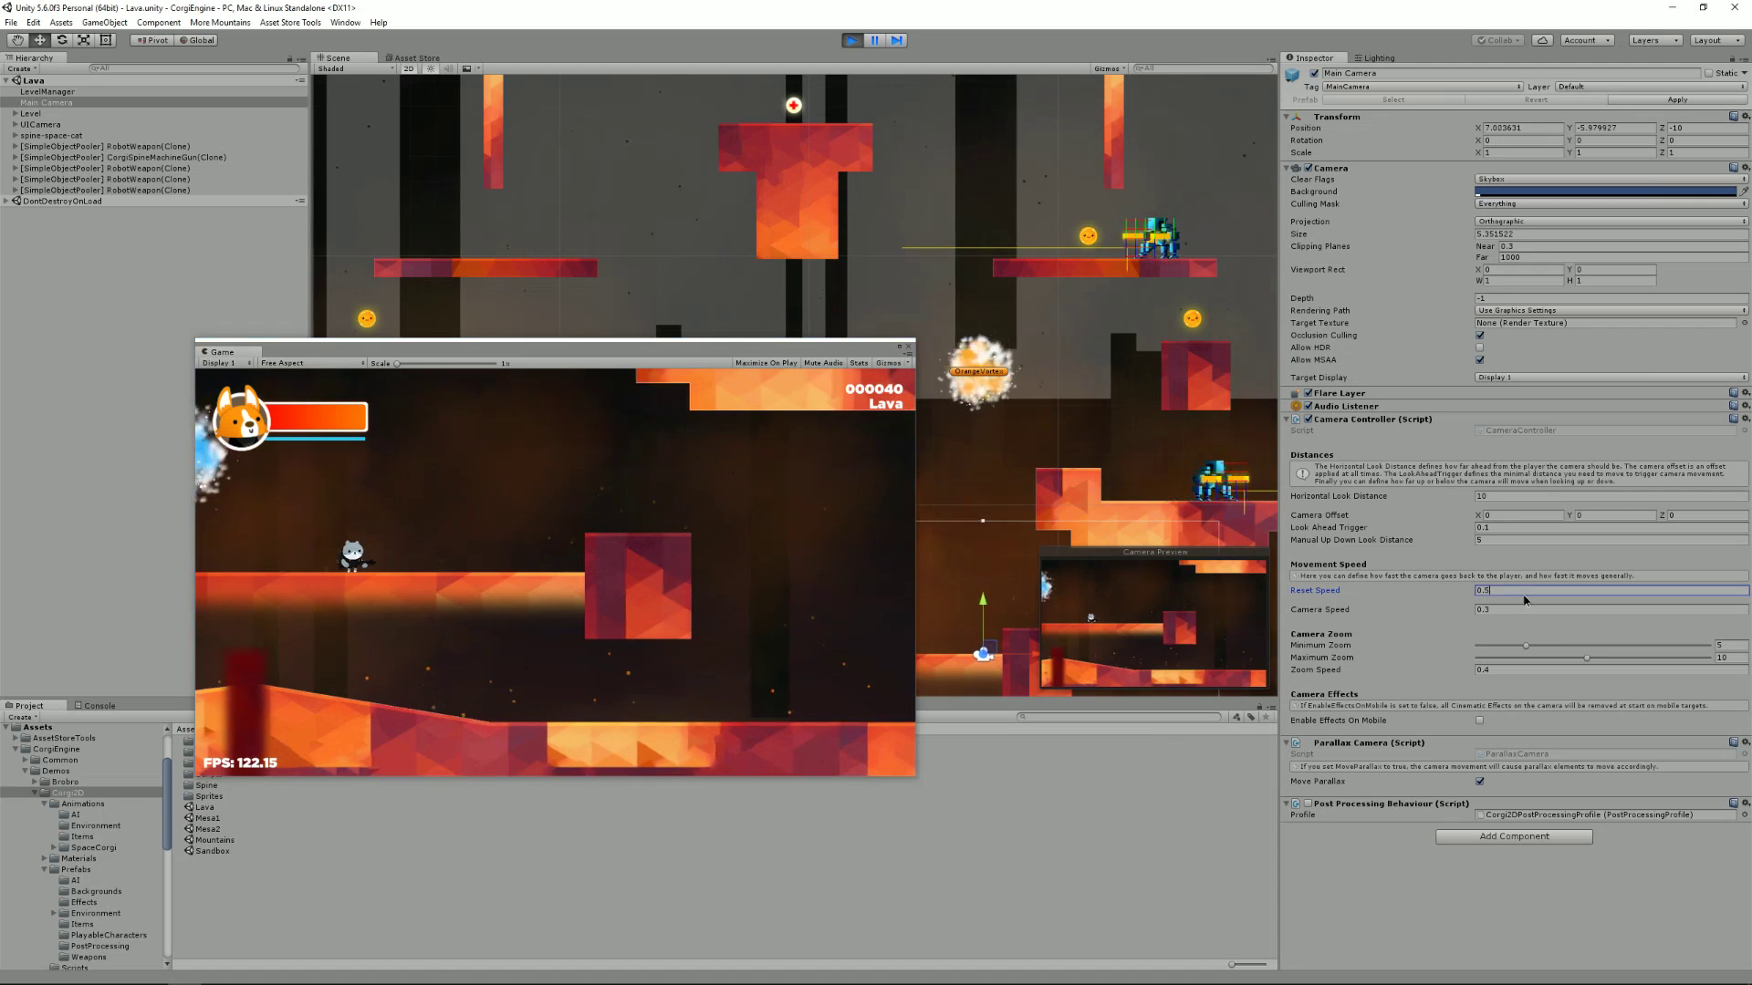
{"action": "double_click", "coordinate": [1520, 599]}
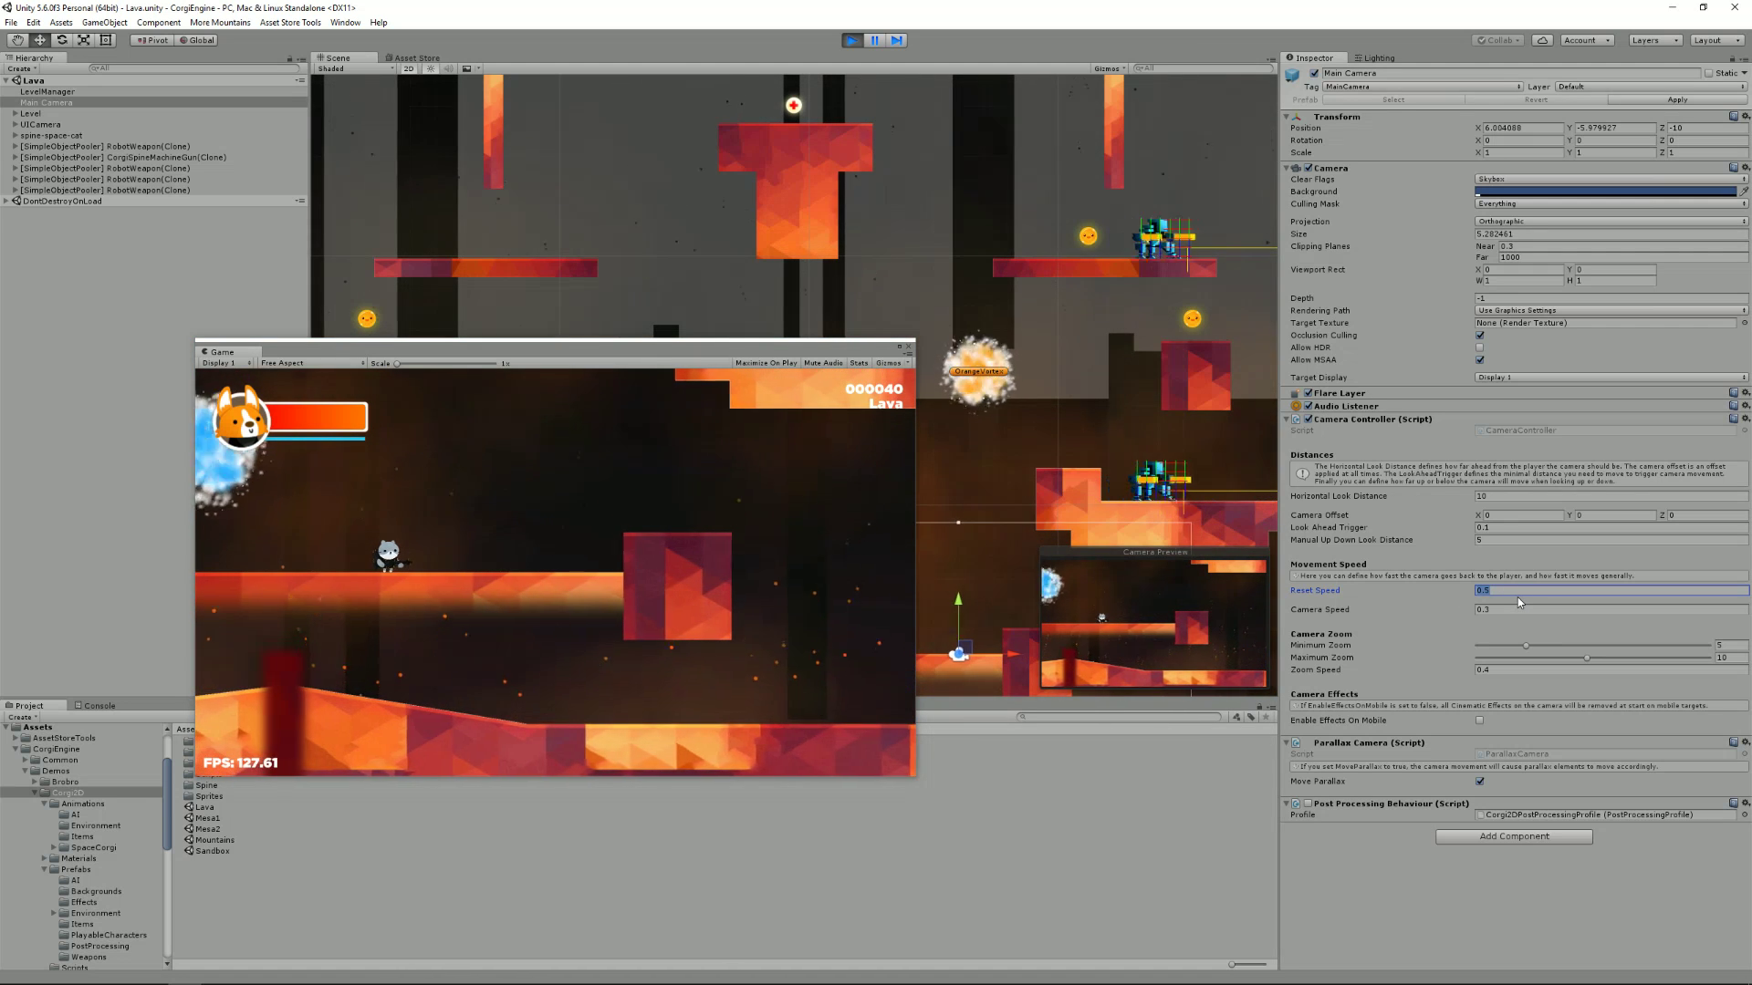
{"action": "type", "text": "2"}
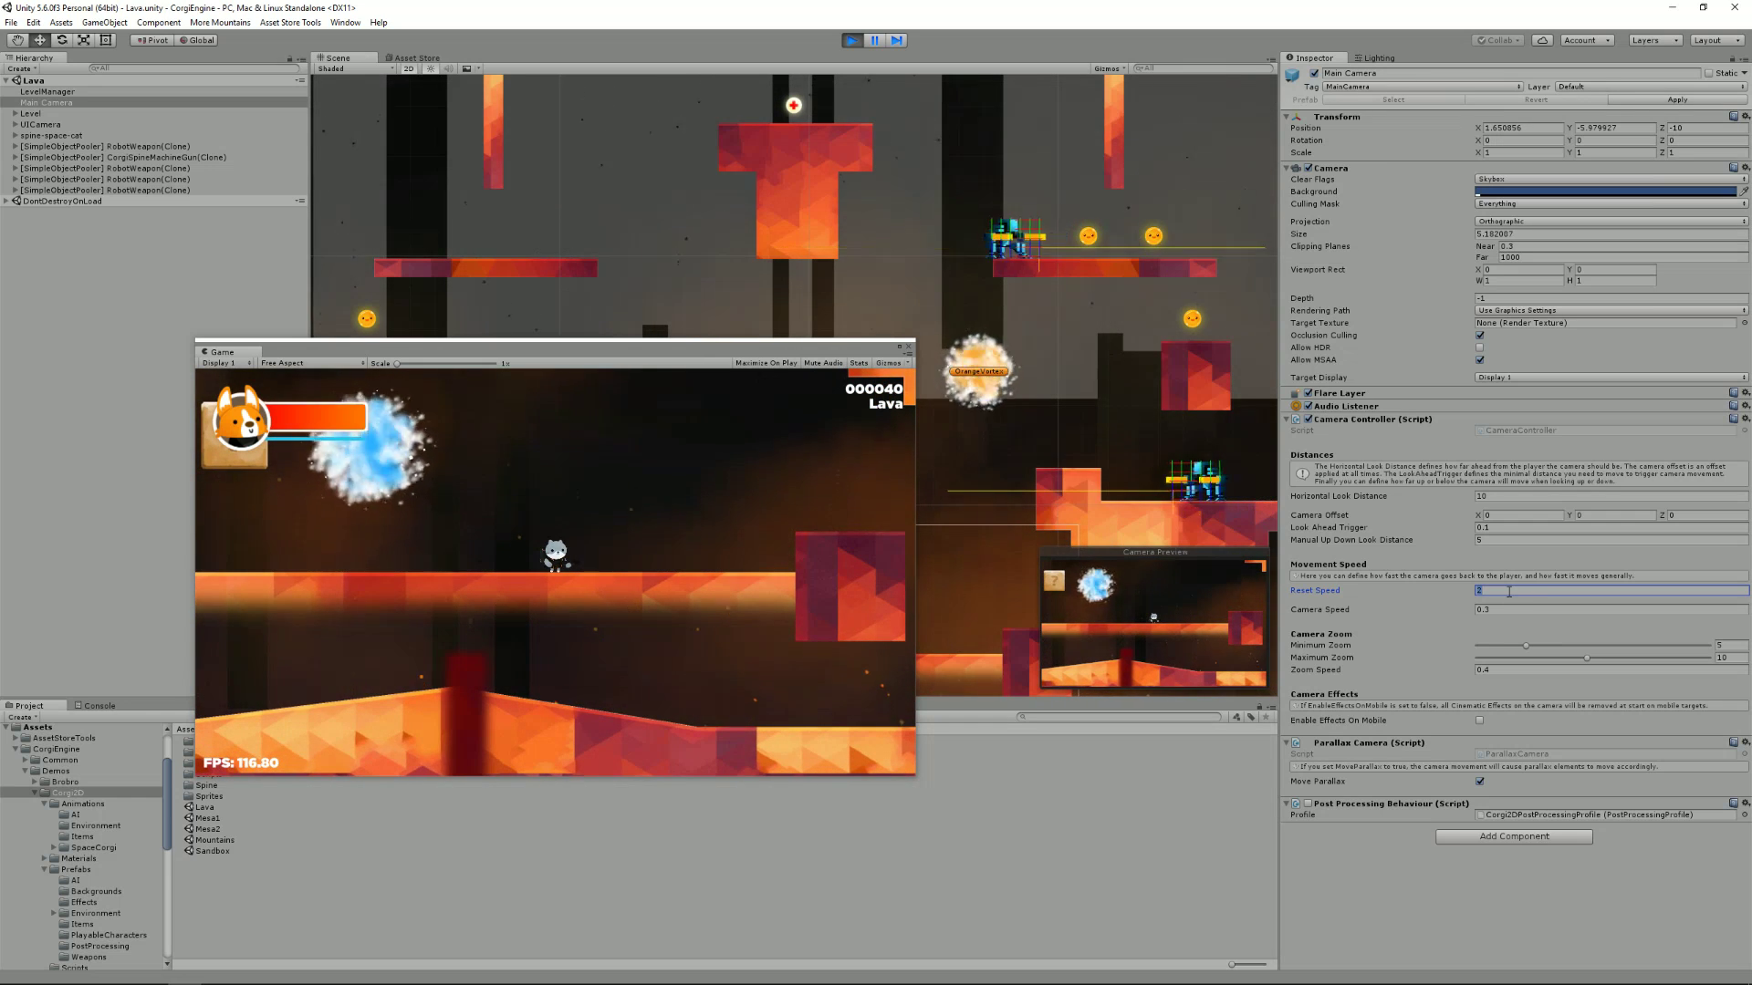
{"action": "type", "text": "045"}
{"action": "left_click", "coordinate": [713, 352]}
{"action": "key", "text": "Right"}
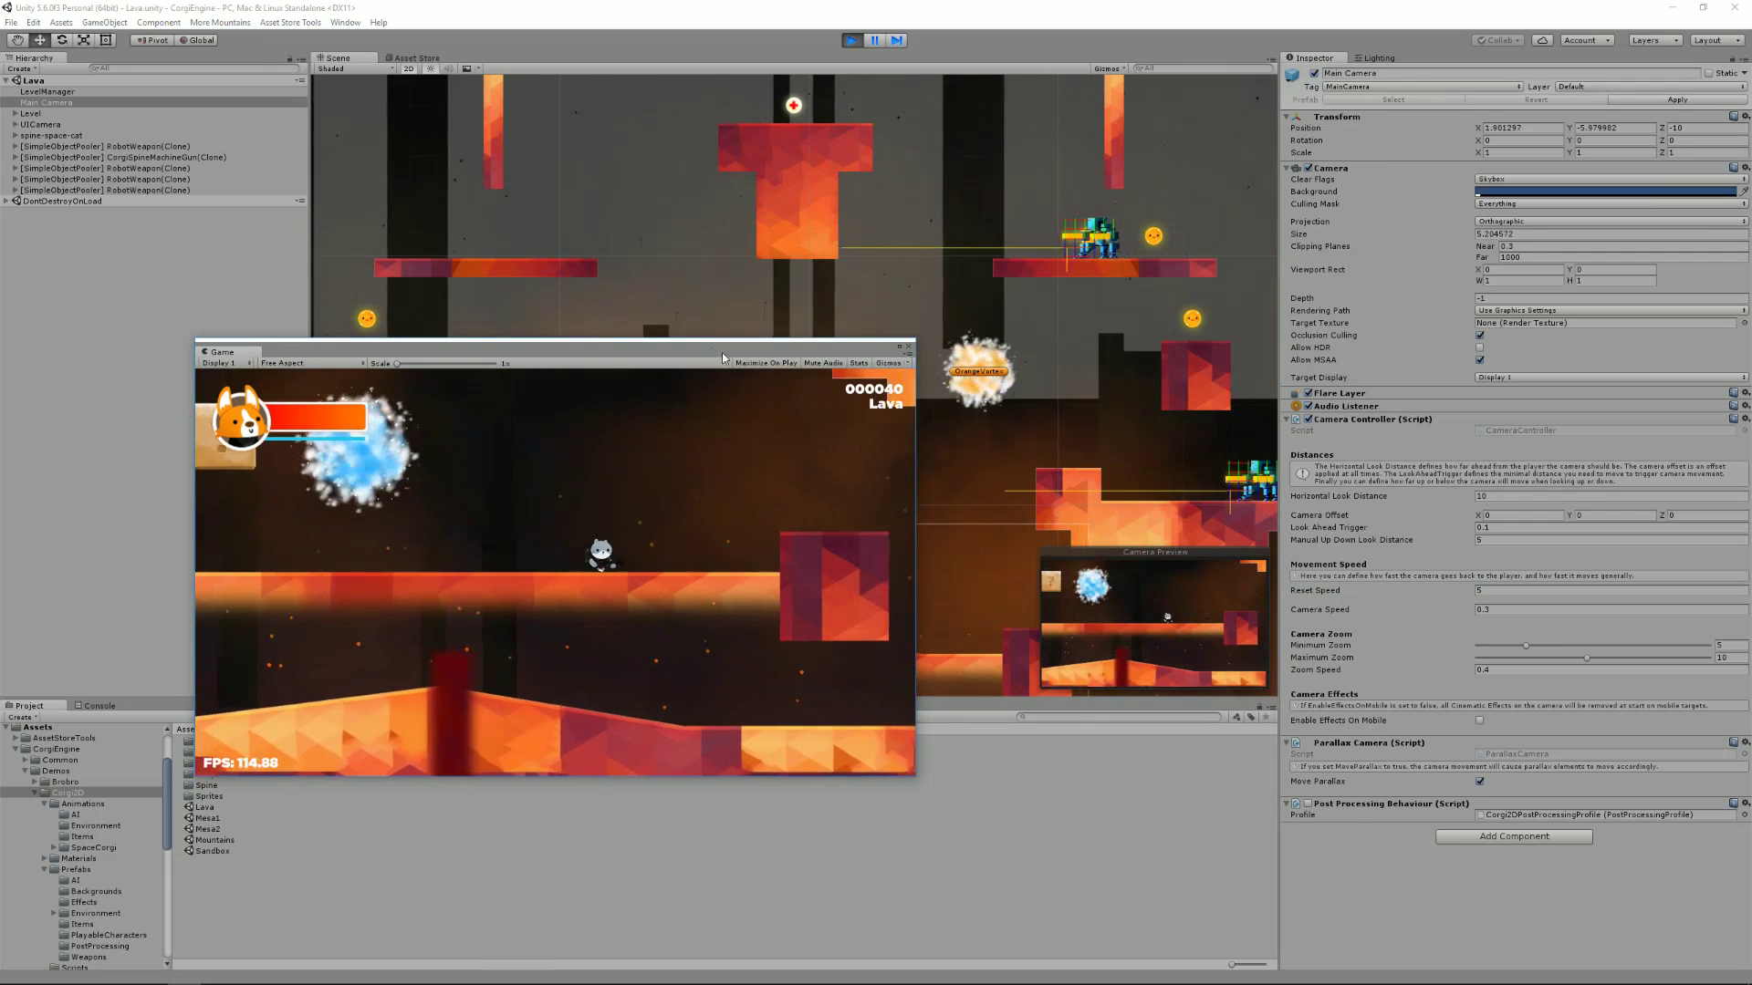
{"action": "key", "text": "Right"}
{"action": "key", "text": "Left"}
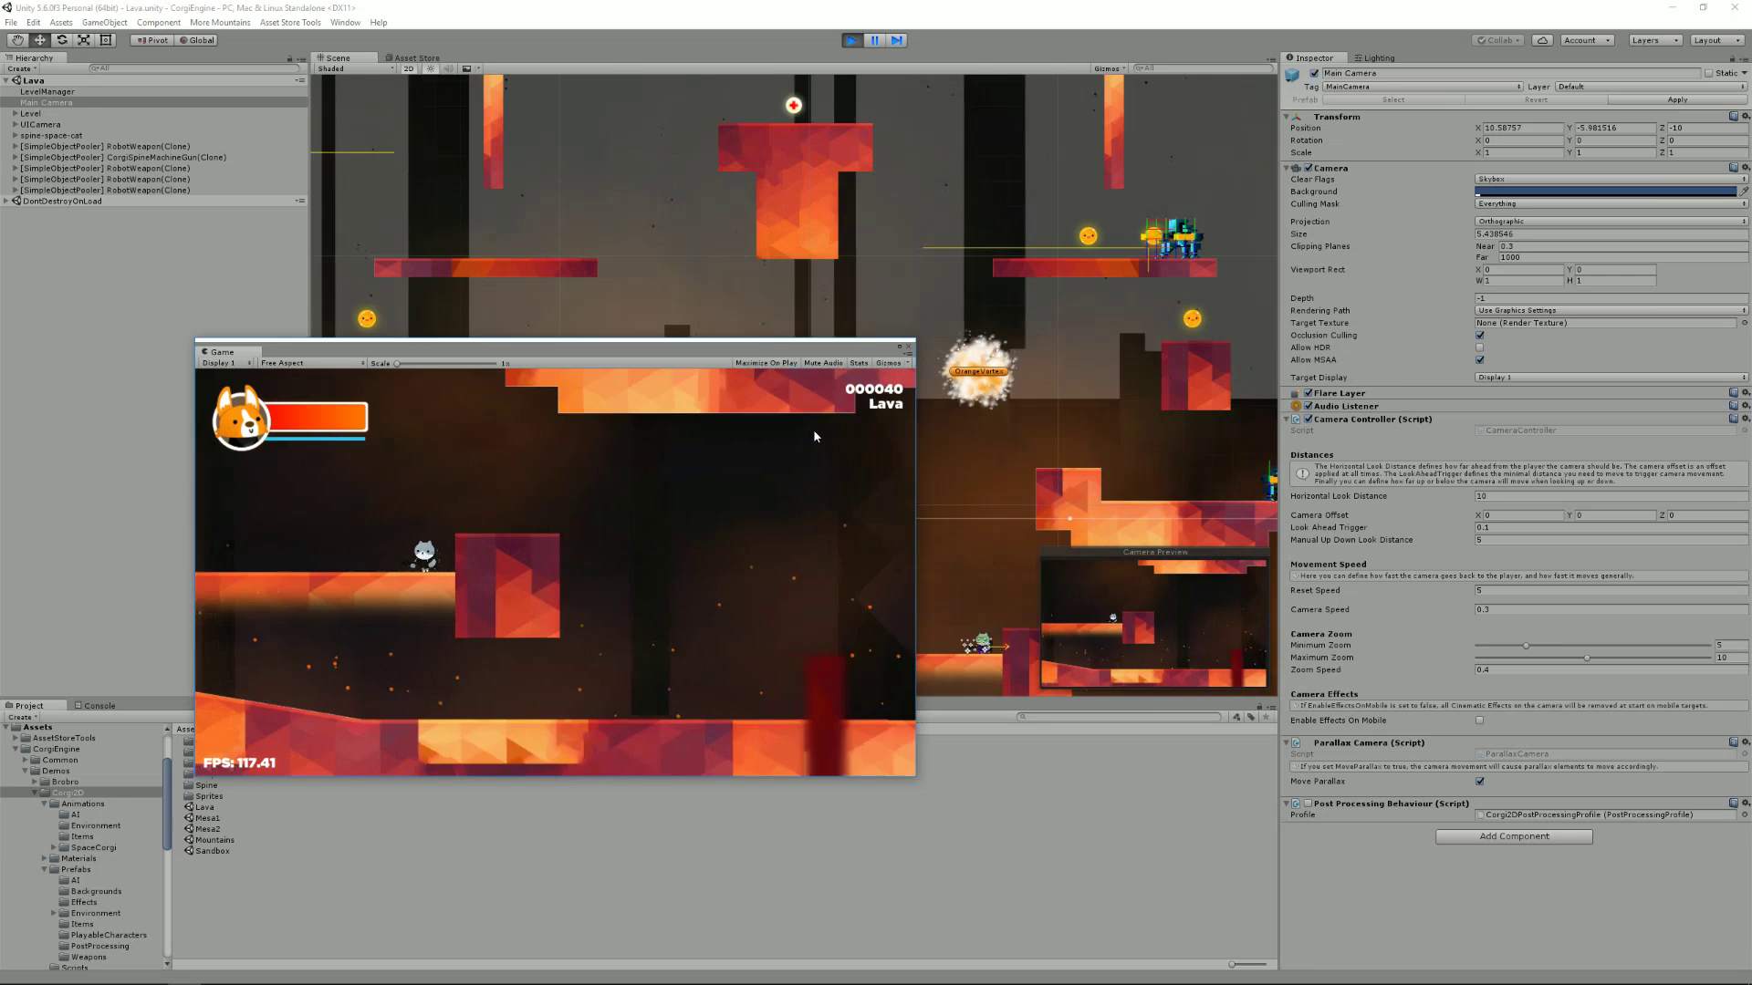
{"action": "key", "text": "Left"}
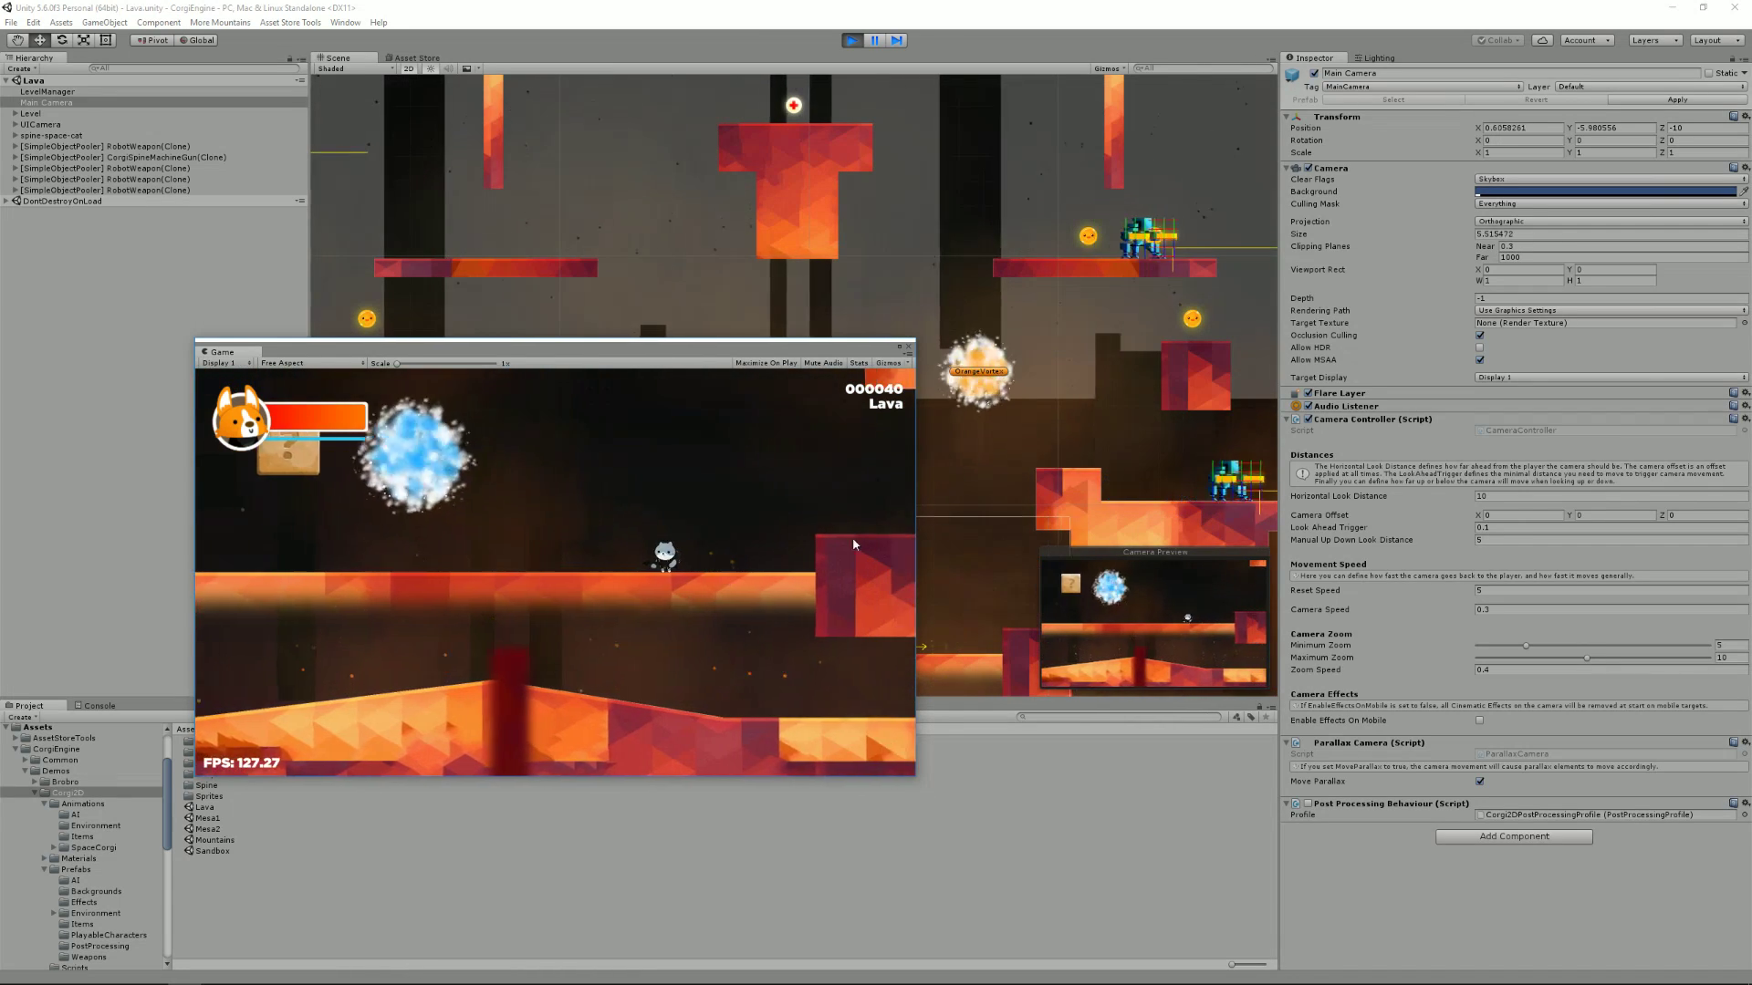
Set the Reset Speed to 10 and run the character both ways again to compare the camera's return
{"action": "left_click", "coordinate": [1522, 590]}
{"action": "type", "text": "1"}
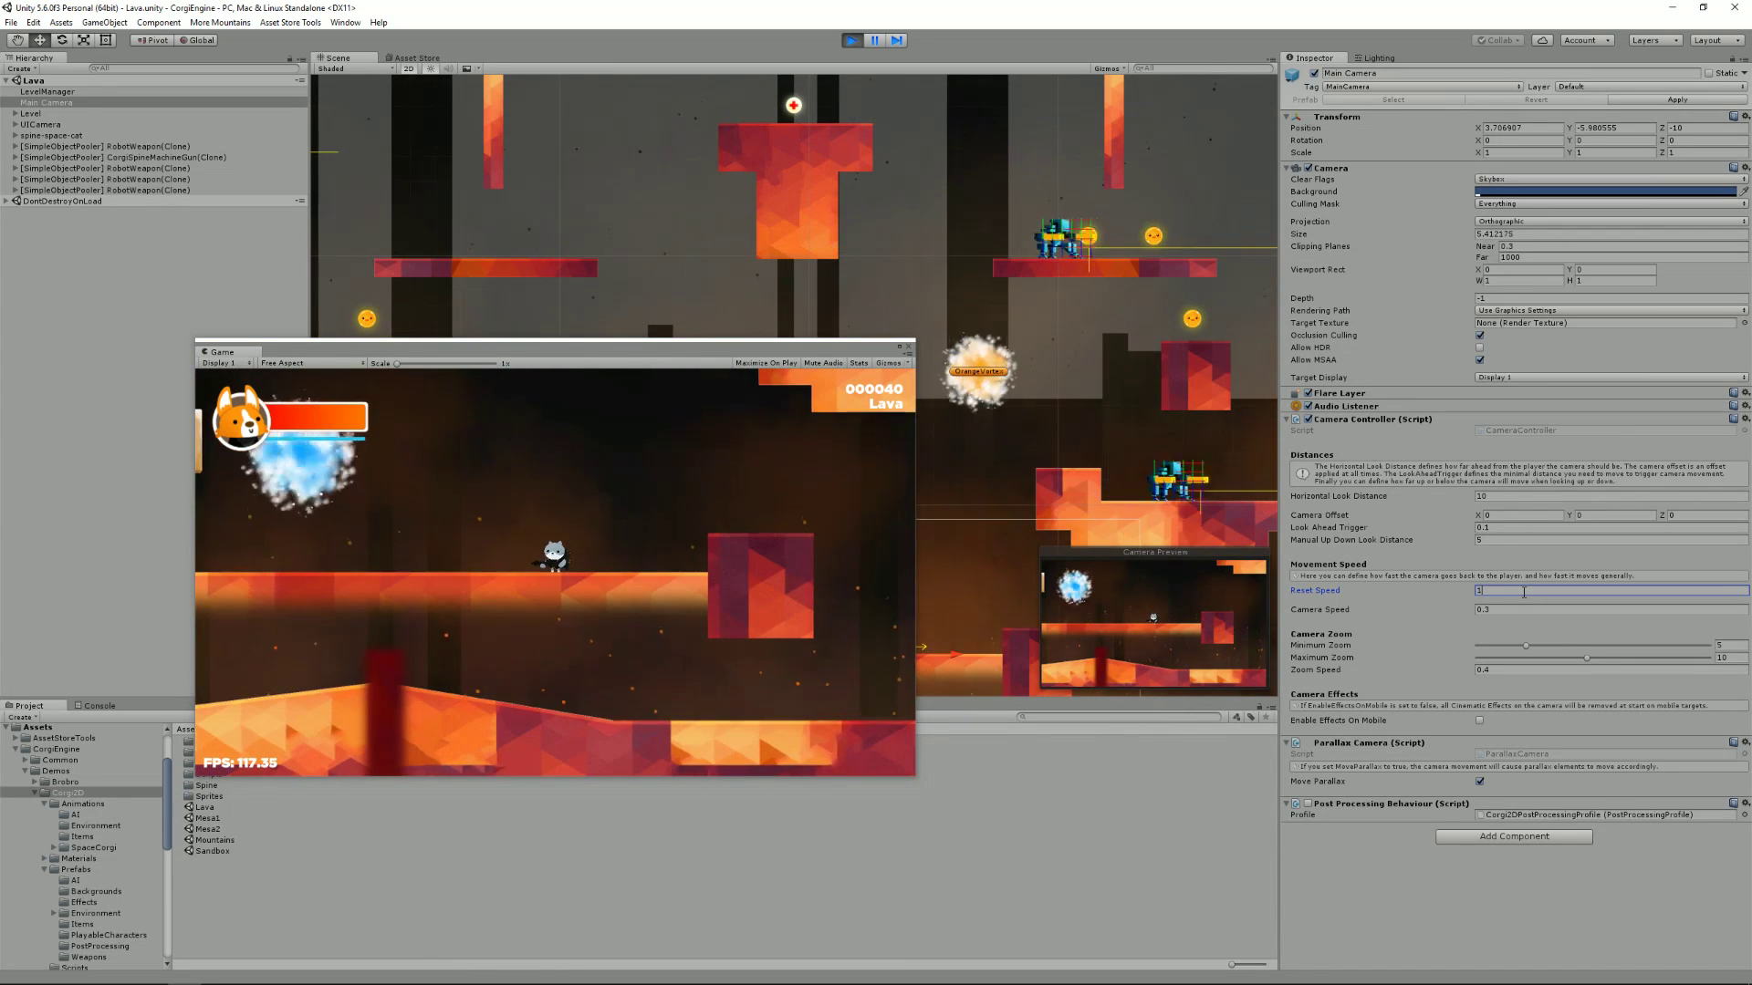
{"action": "type", "text": "0"}
{"action": "left_click", "coordinate": [695, 357]}
{"action": "key", "text": "Left"}
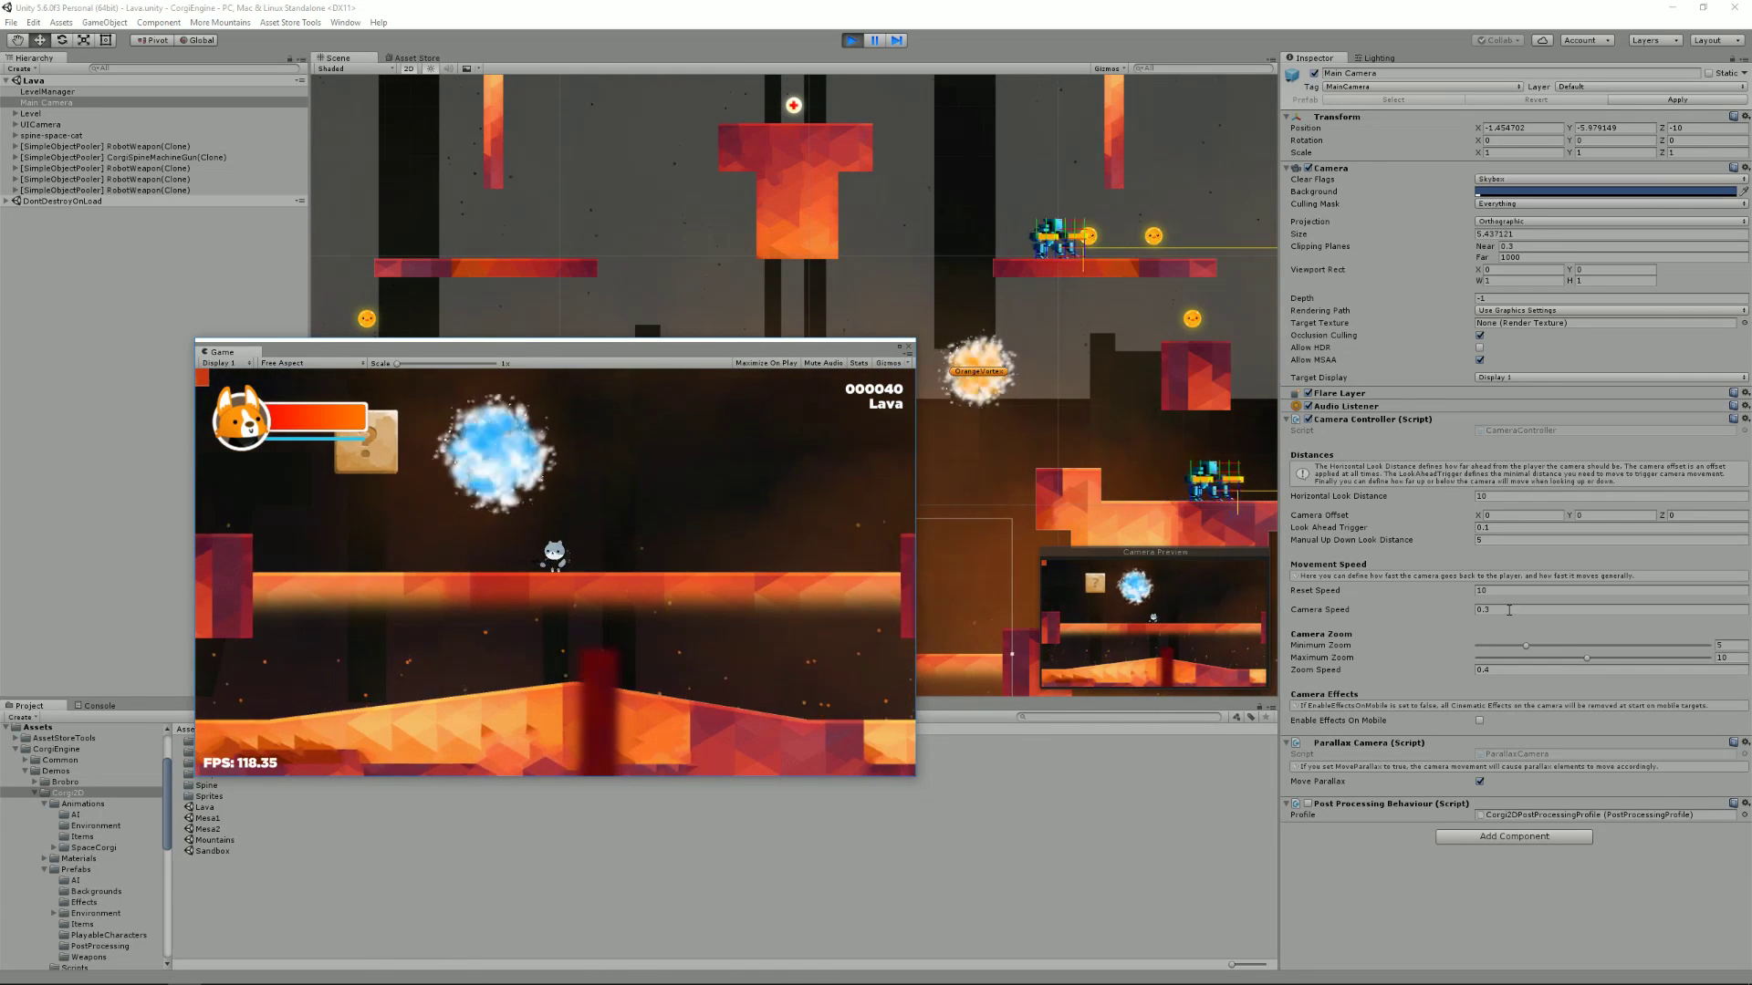
{"action": "key", "text": "Right"}
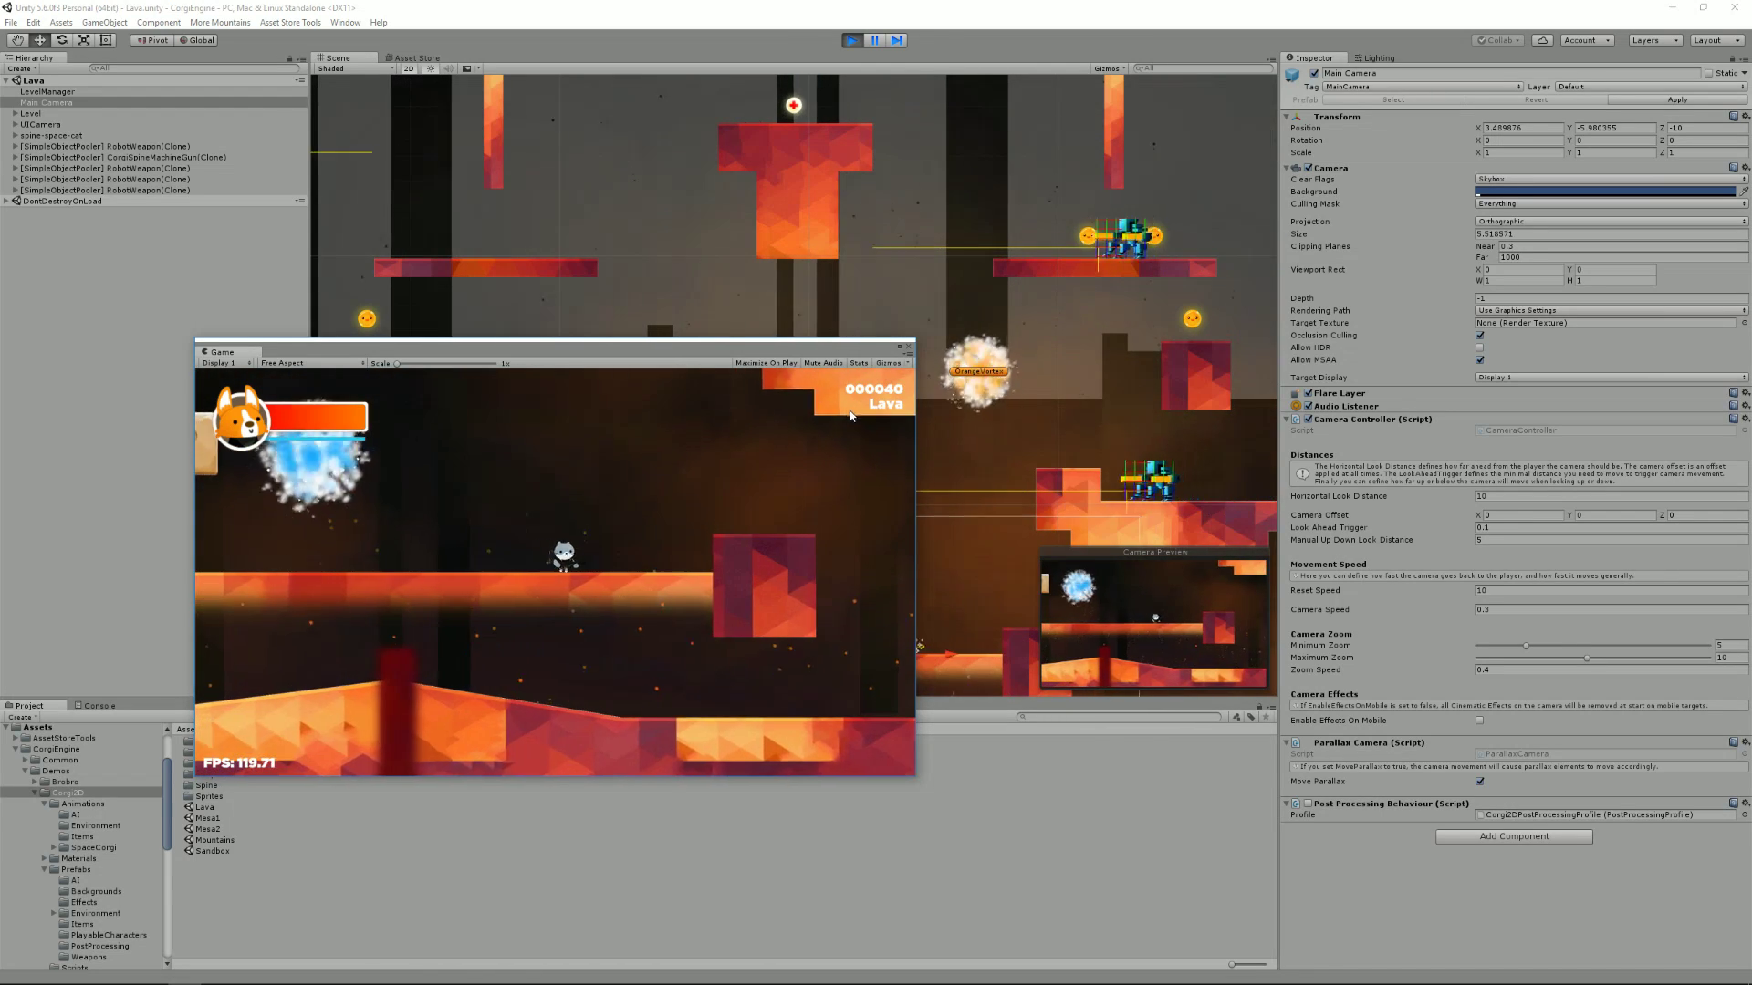
{"action": "key", "text": "Right"}
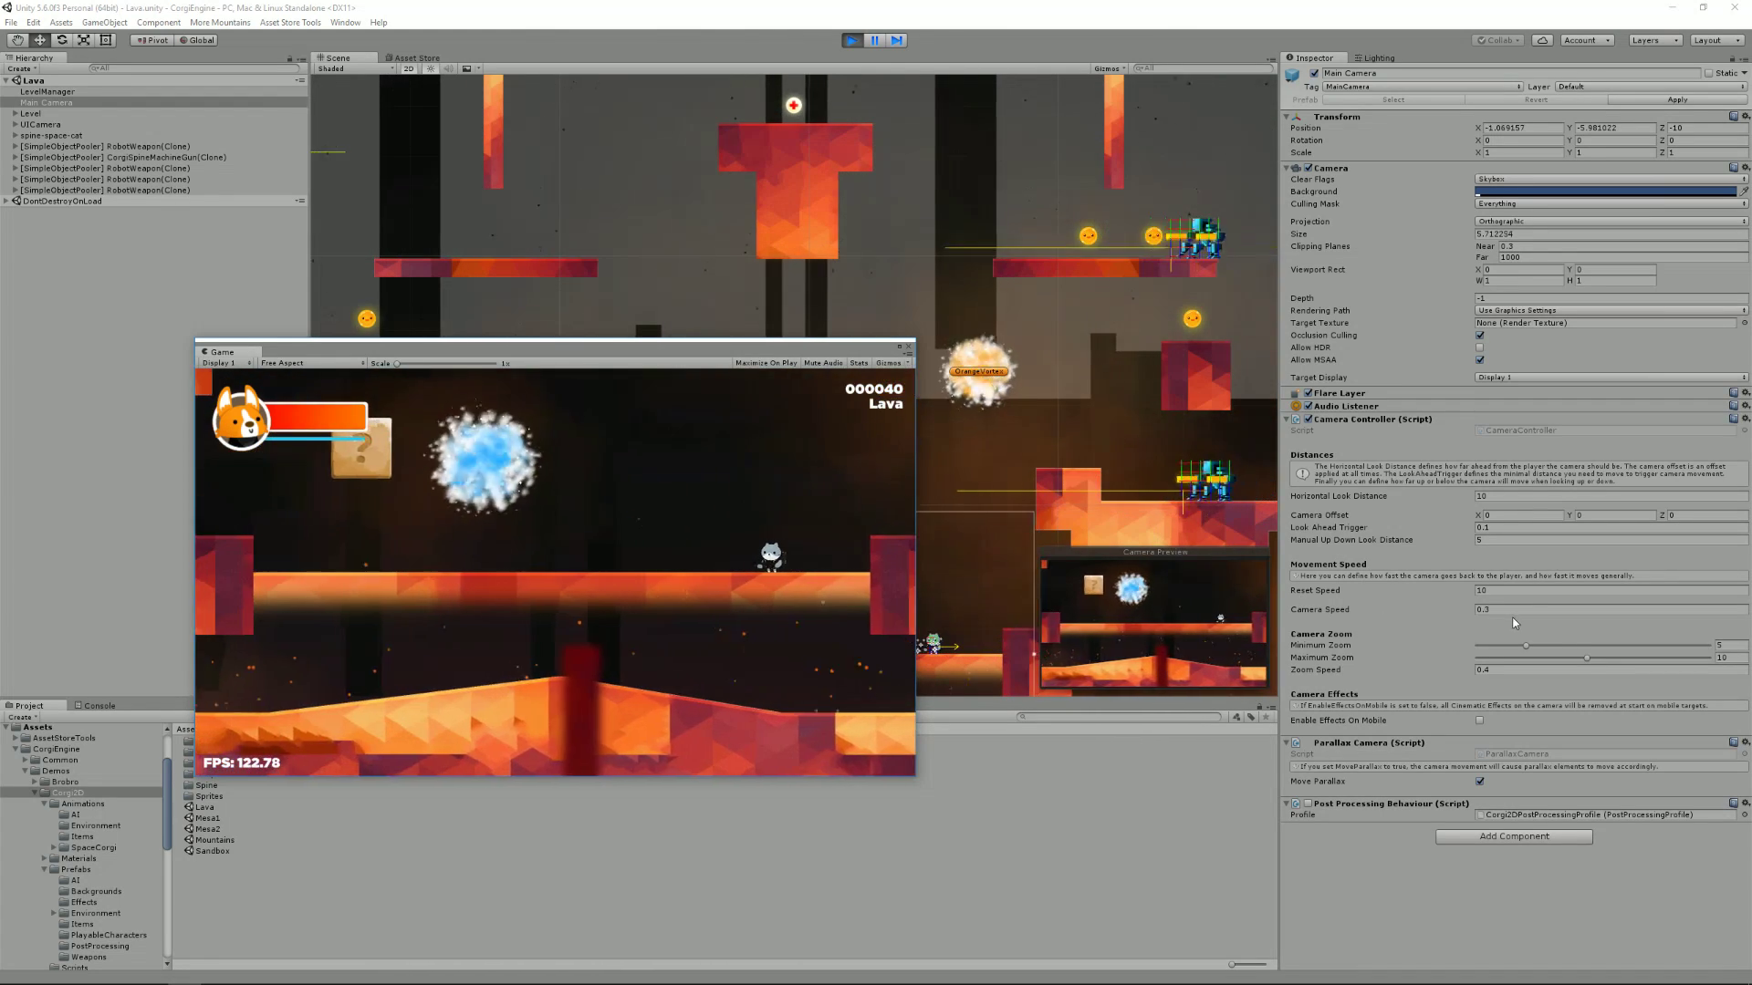
Set the Camera Speed to 10 and run the character in both directions to test how the camera follows
{"action": "left_click", "coordinate": [1513, 610]}
{"action": "type", "text": "10"}
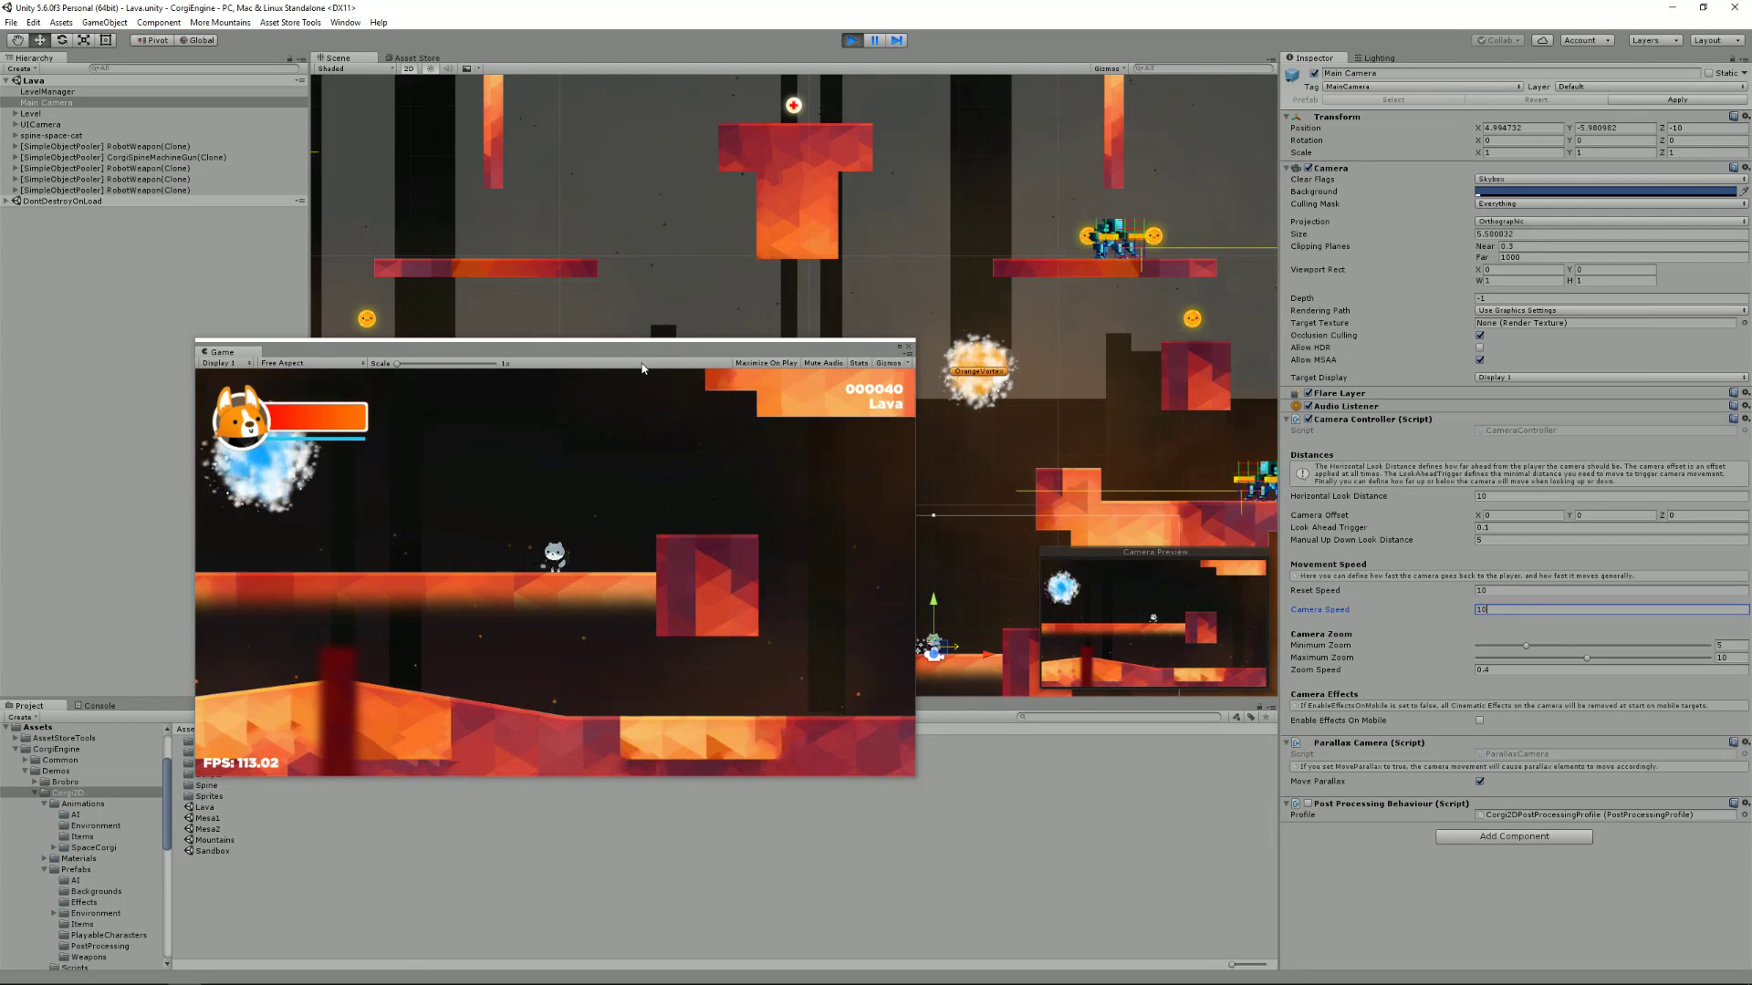
{"action": "left_click", "coordinate": [657, 354]}
{"action": "key", "text": "Left"}
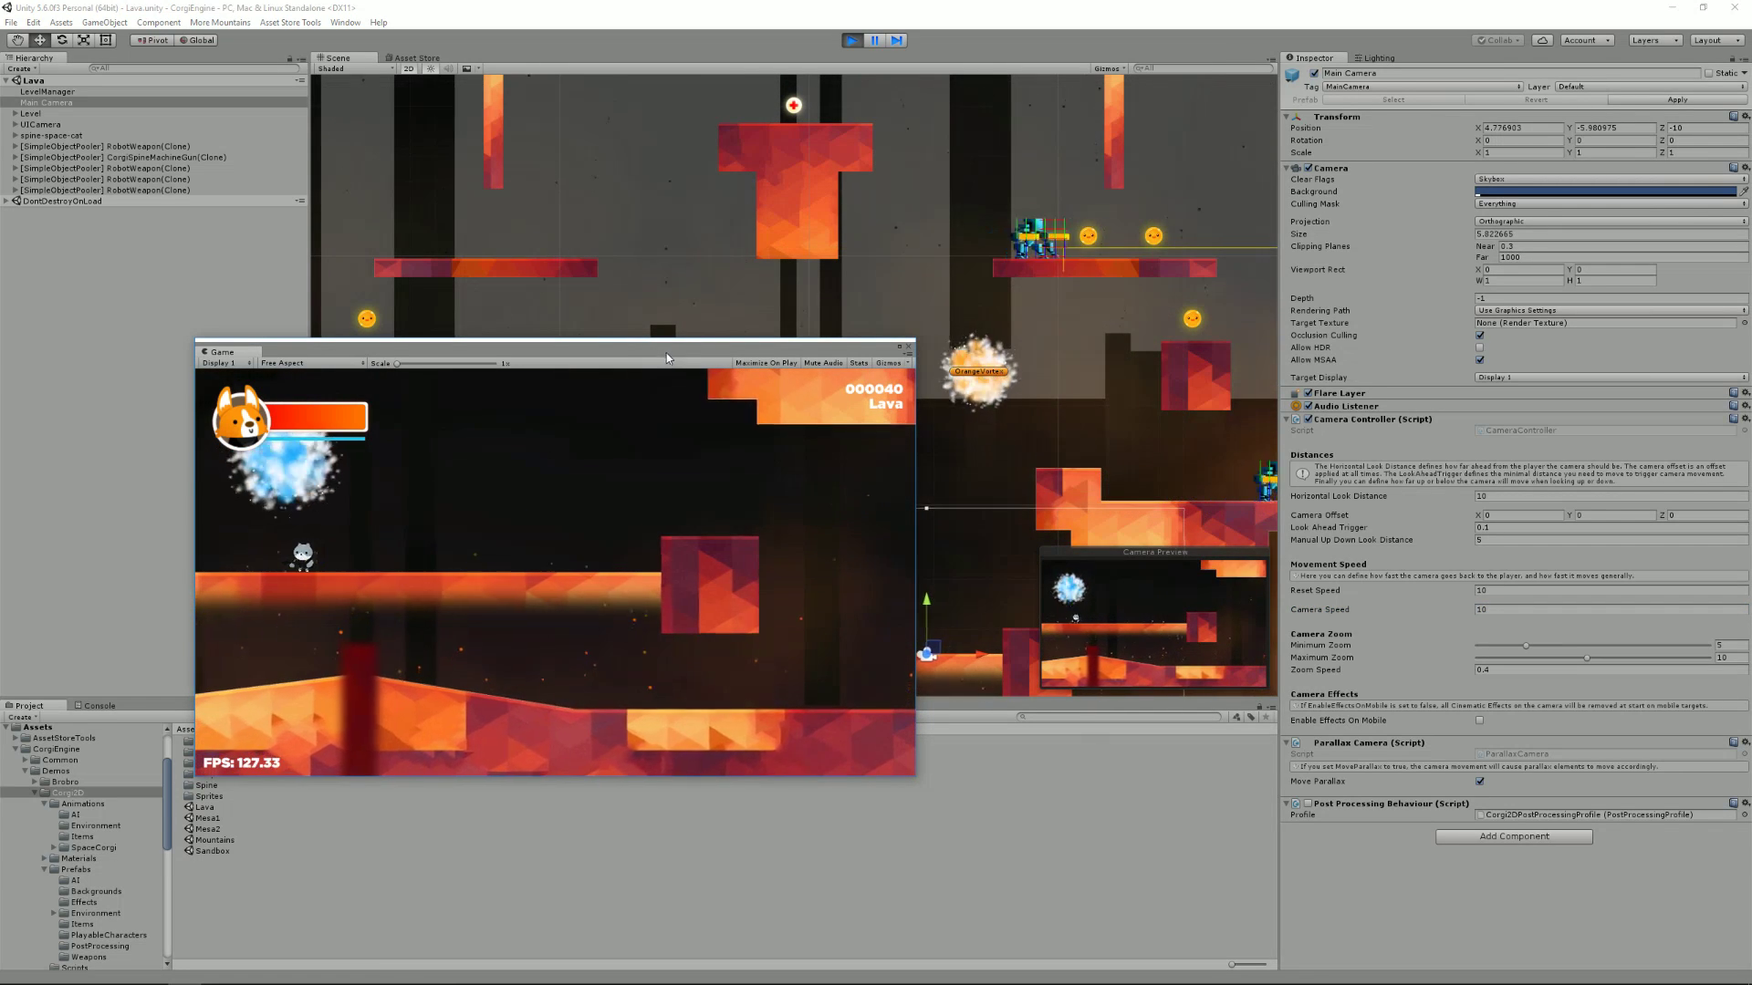
{"action": "key", "text": "Right"}
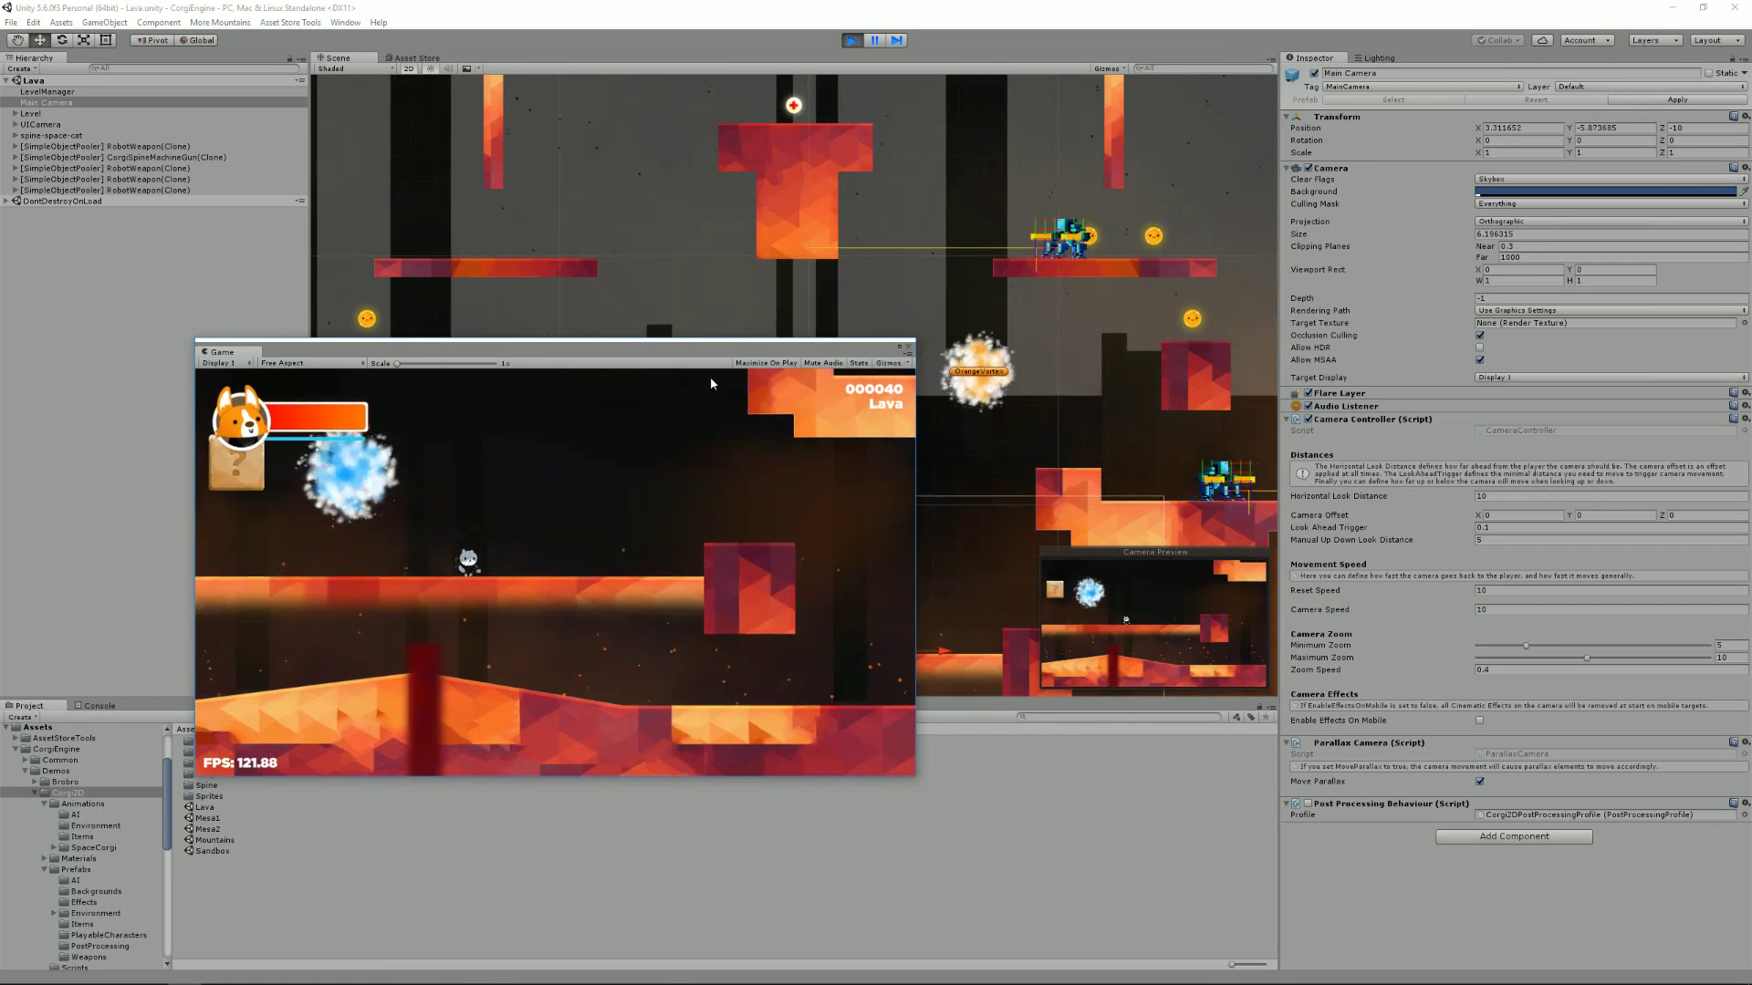
Set the Camera Speed to 0.1
{"action": "left_click", "coordinate": [1497, 611]}
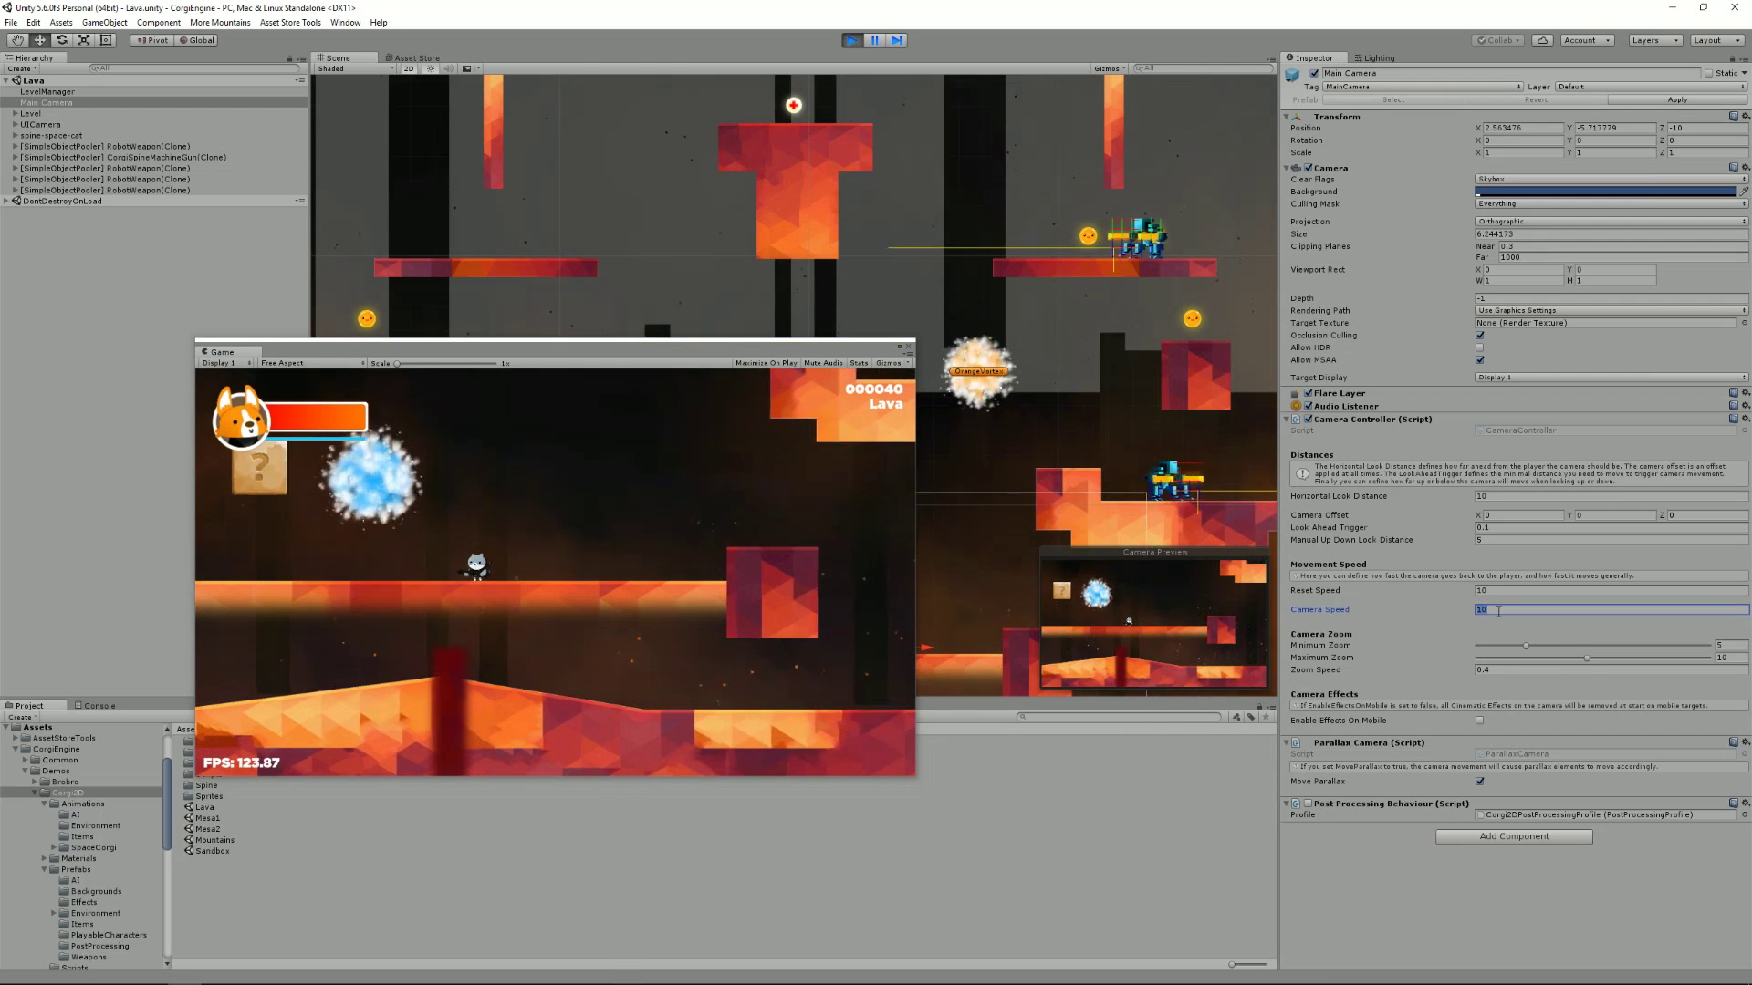
{"action": "type", "text": ".1"}
{"action": "key", "text": "Return"}
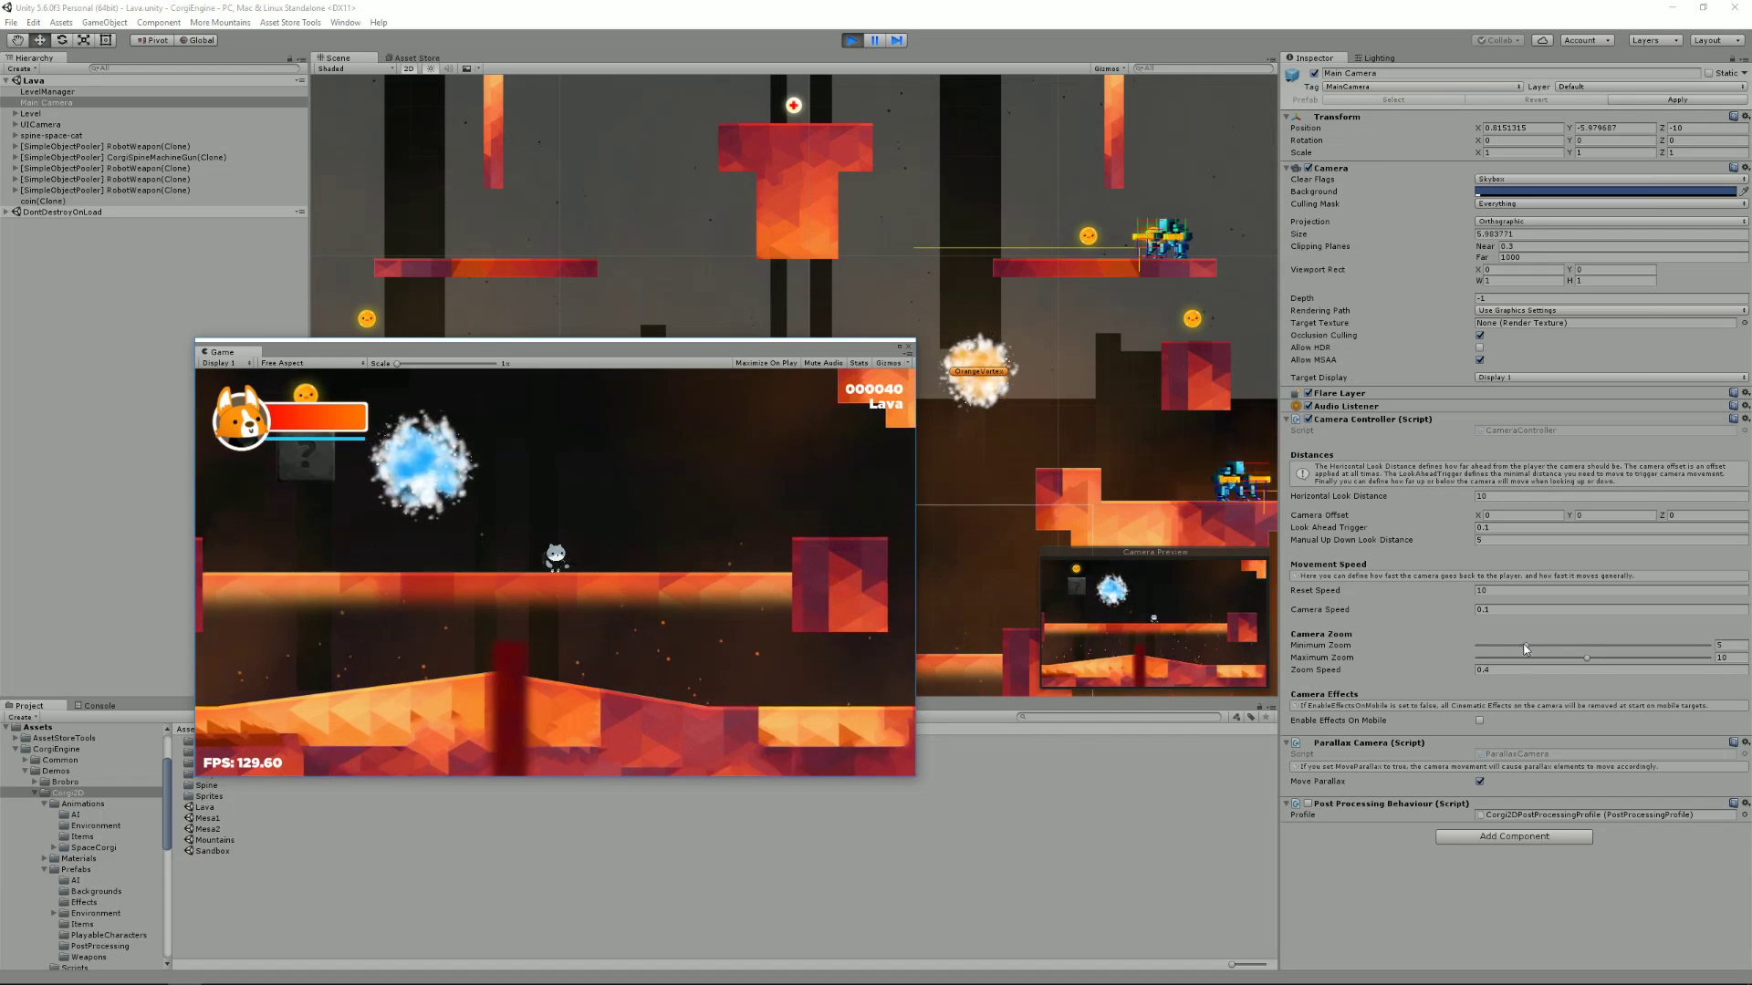
Set the Camera Speed to 0.3 and restore the Reset Speed to 0.5
{"action": "left_click", "coordinate": [1505, 609]}
{"action": "type", "text": "0.3"}
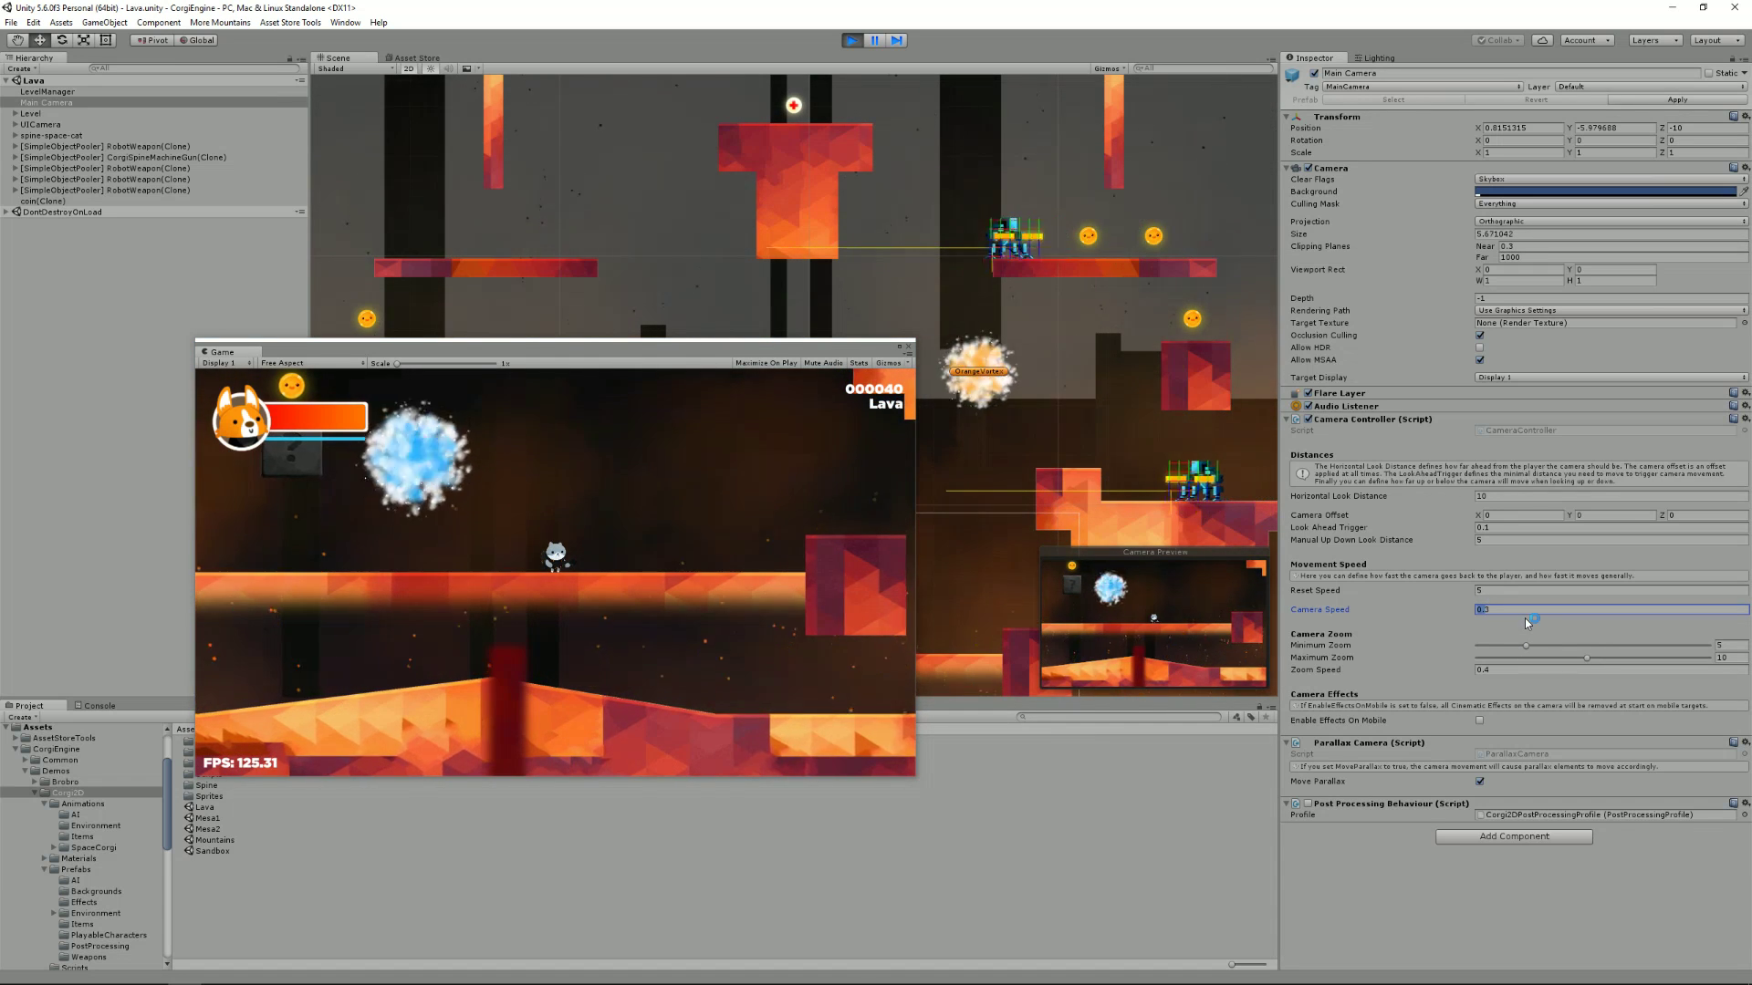
{"action": "key", "text": "ctrl+z"}
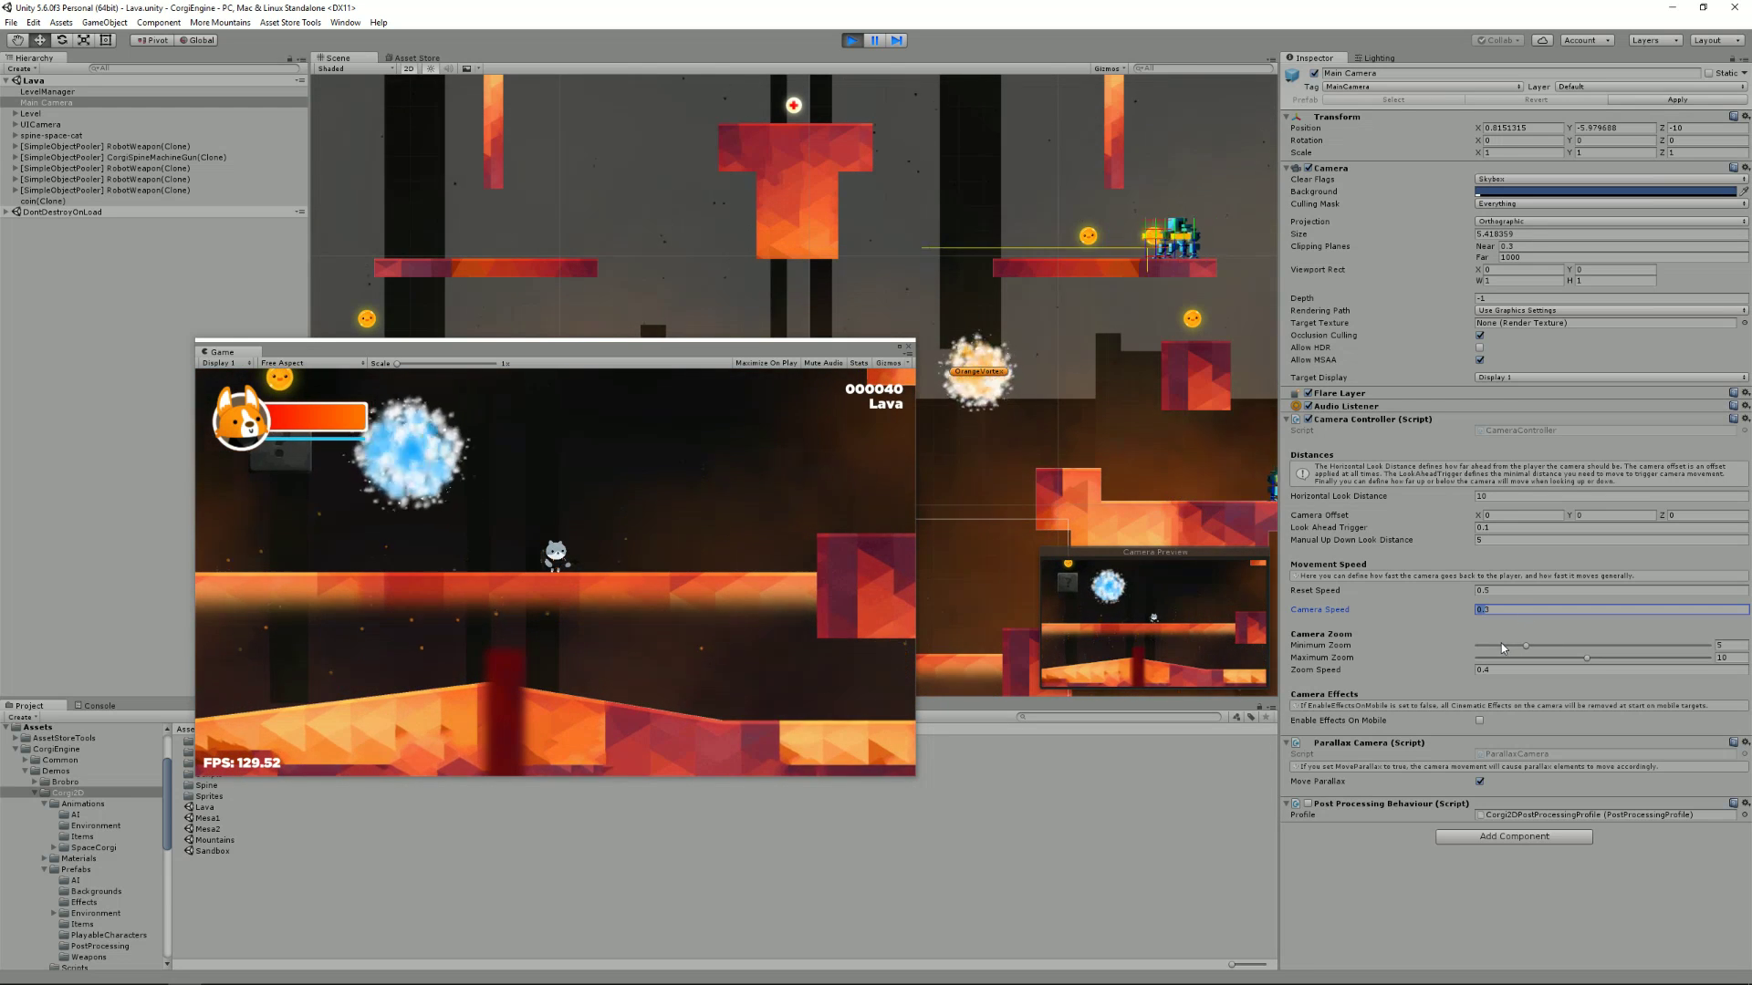
Set the Minimum Zoom to 16.35 and Maximum Zoom to 18.48, and jump onto the question-mark block to collect its coin
{"action": "left_click_drag", "start_coordinate": [1524, 646], "coordinate": [1689, 657]}
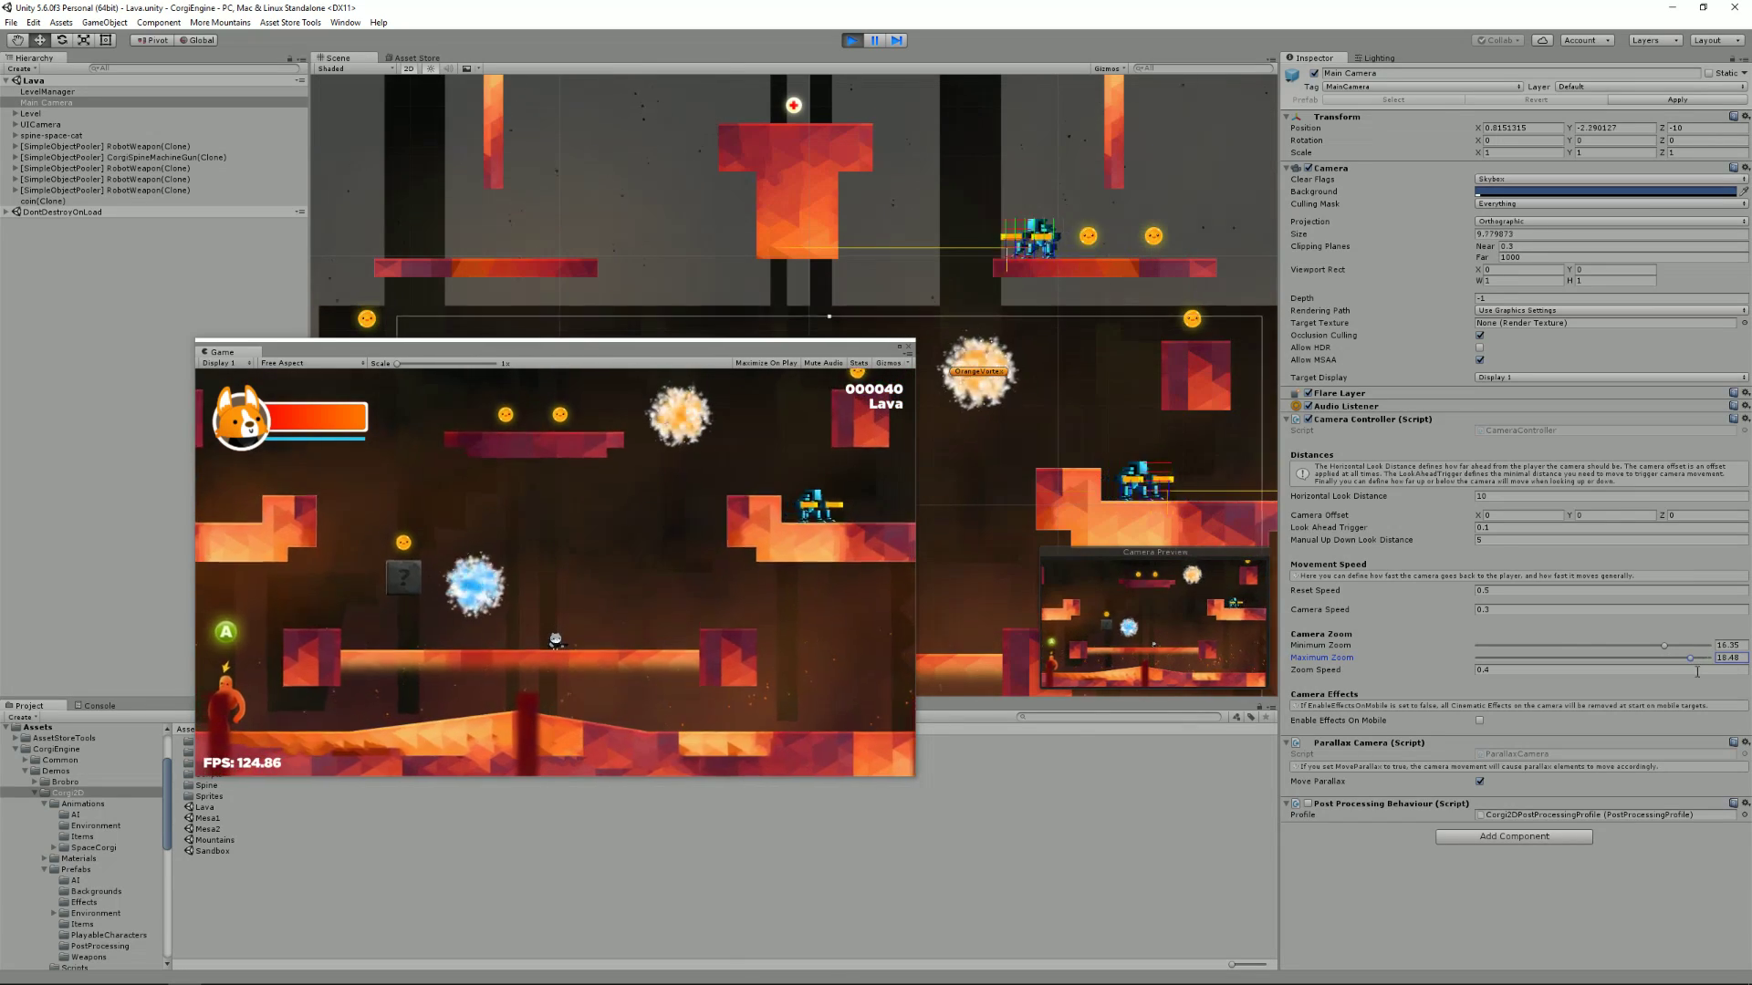
{"action": "left_click", "coordinate": [748, 354]}
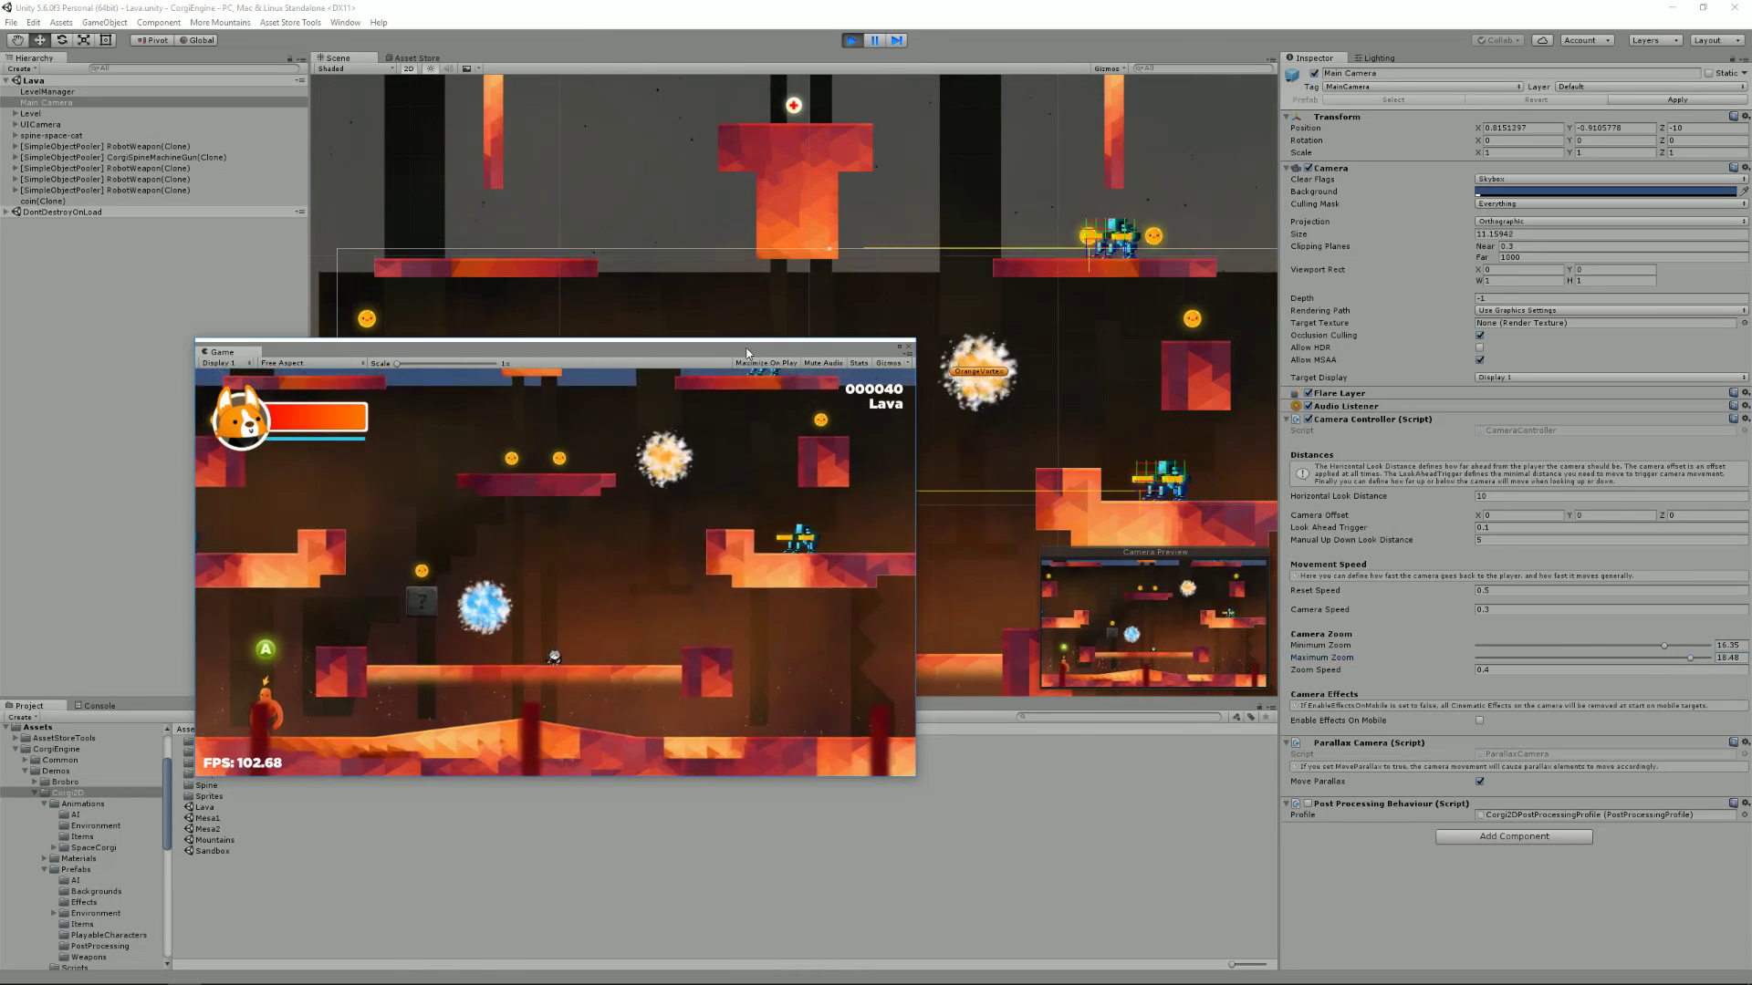
{"action": "key", "text": "Left"}
{"action": "key", "text": "space"}
{"action": "key", "text": "Right"}
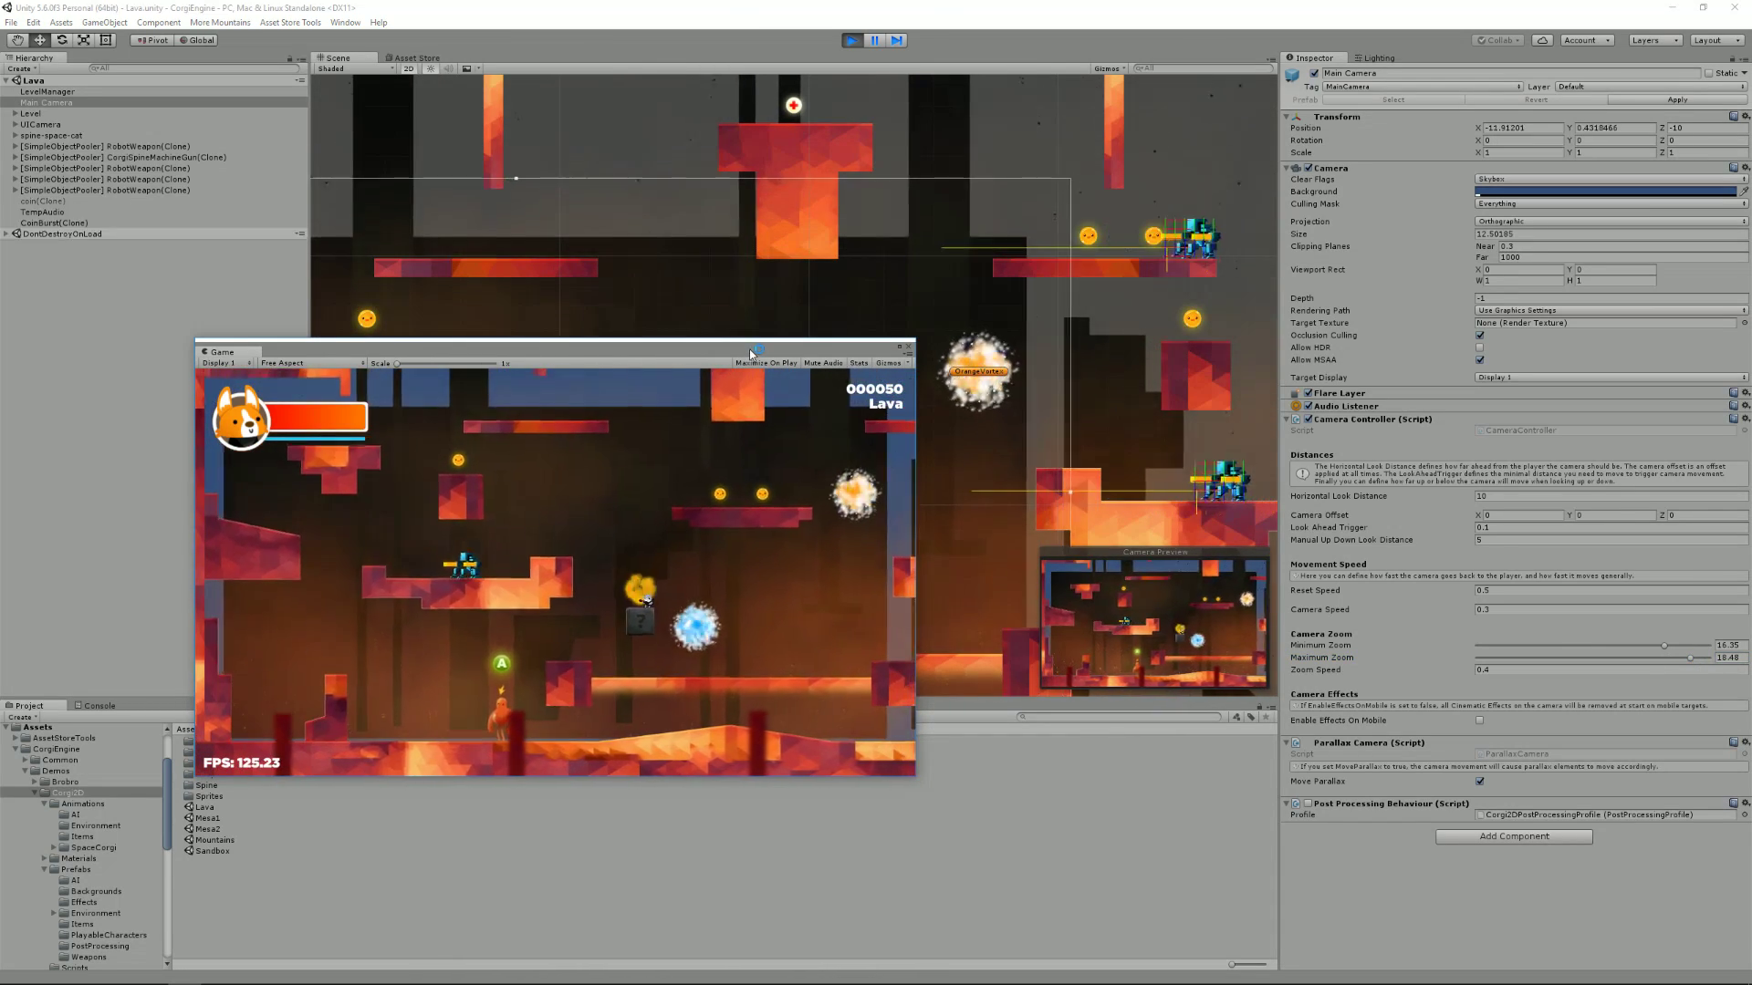
Jump to the ledge beyond the question-mark block and shoot the robot there
{"action": "key", "text": "space"}
{"action": "key", "text": "Left"}
{"action": "key", "text": "e"}
{"action": "key", "text": "e"}
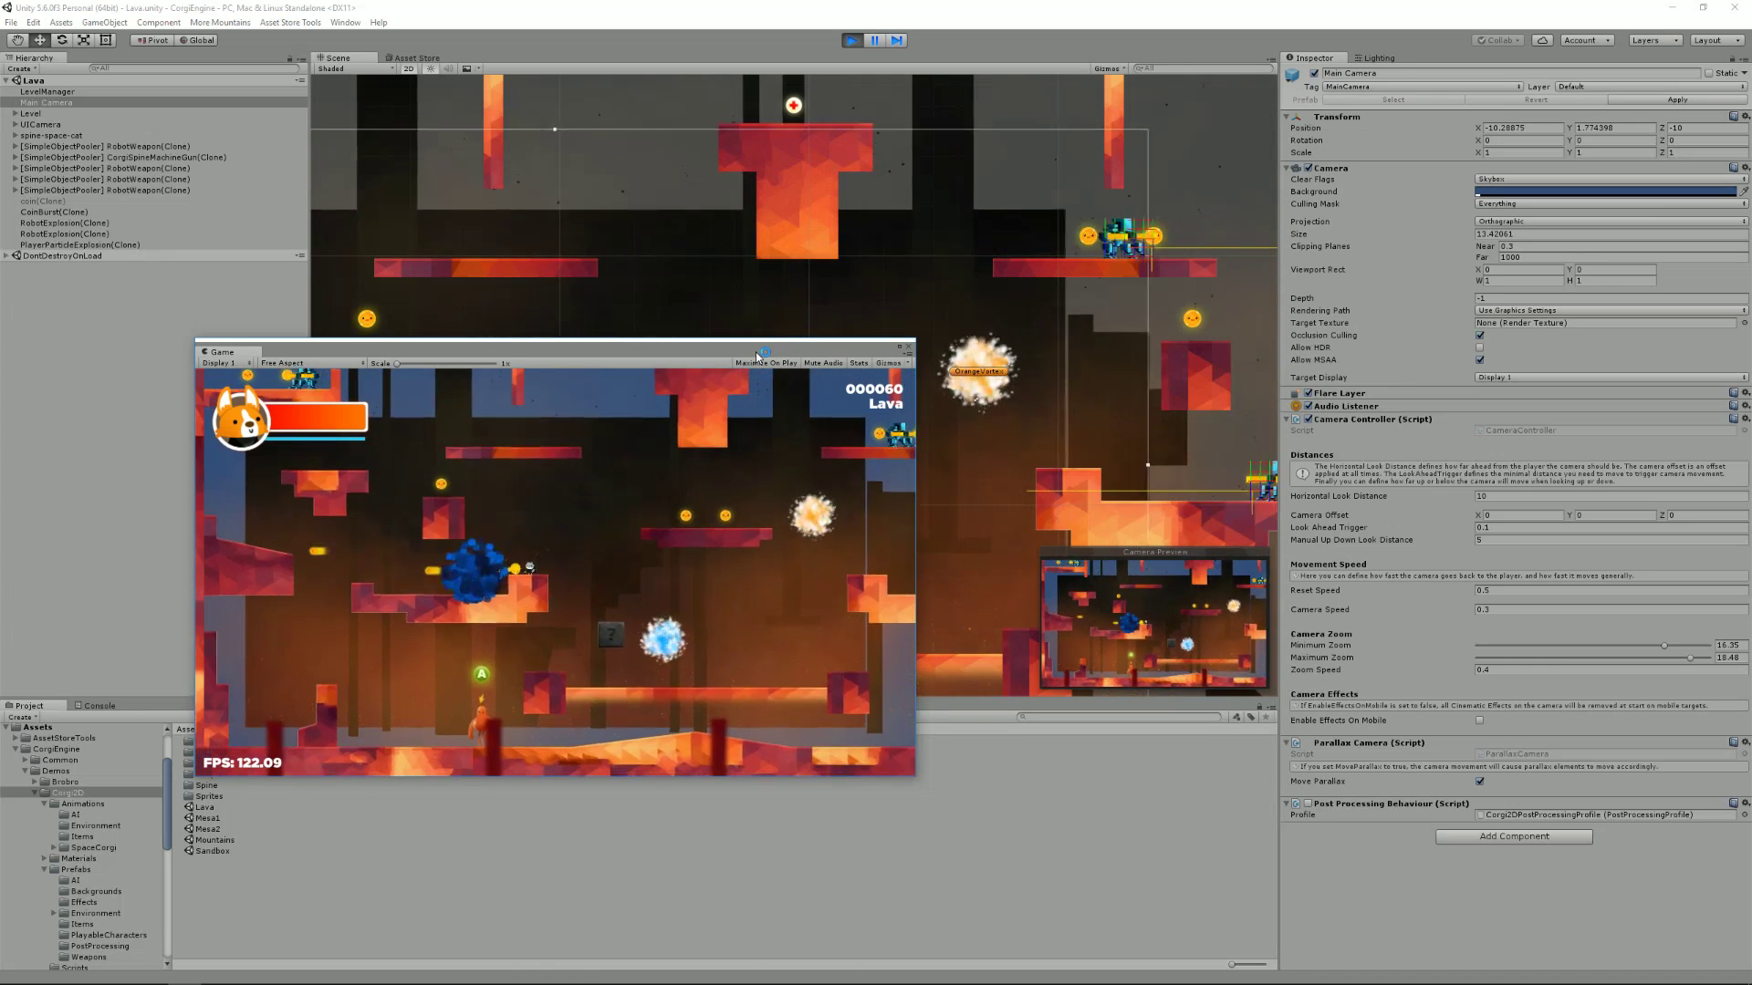
Collect the coins on the floating platform and bring the character back to the question-mark block to check the zoomed-out view
{"action": "key", "text": "Right"}
{"action": "key", "text": "space"}
{"action": "key", "text": "Right"}
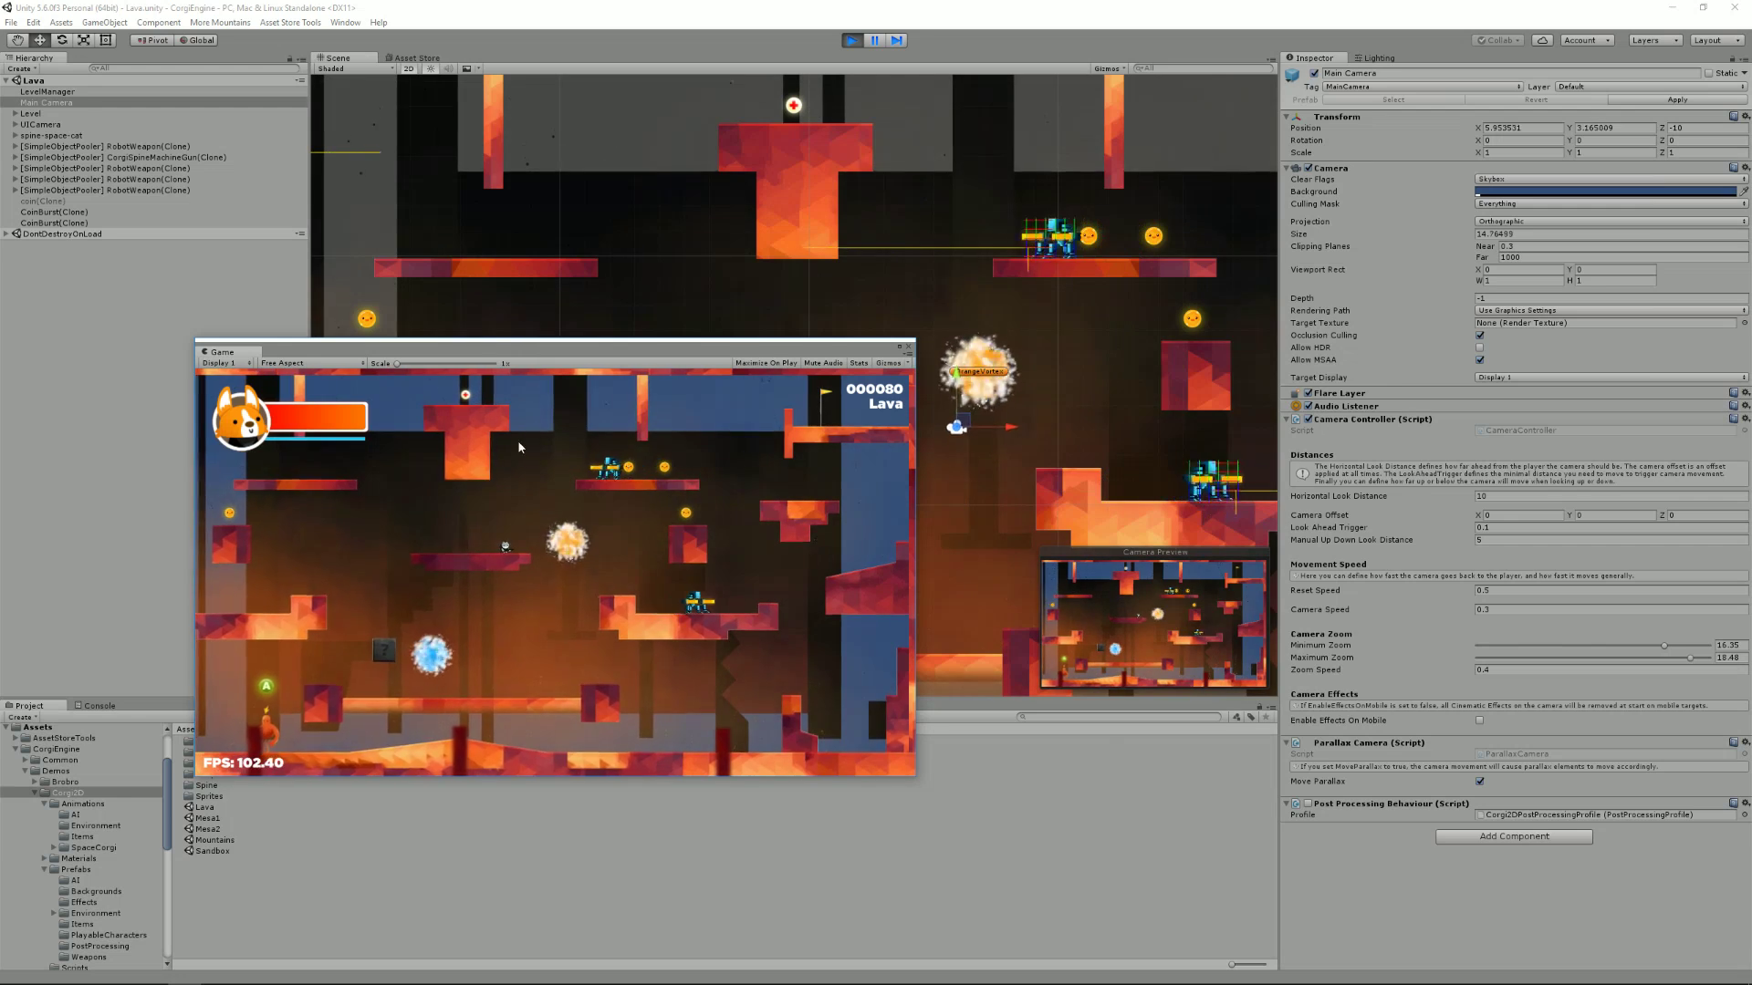
{"action": "key", "text": "Left"}
{"action": "key", "text": "Left"}
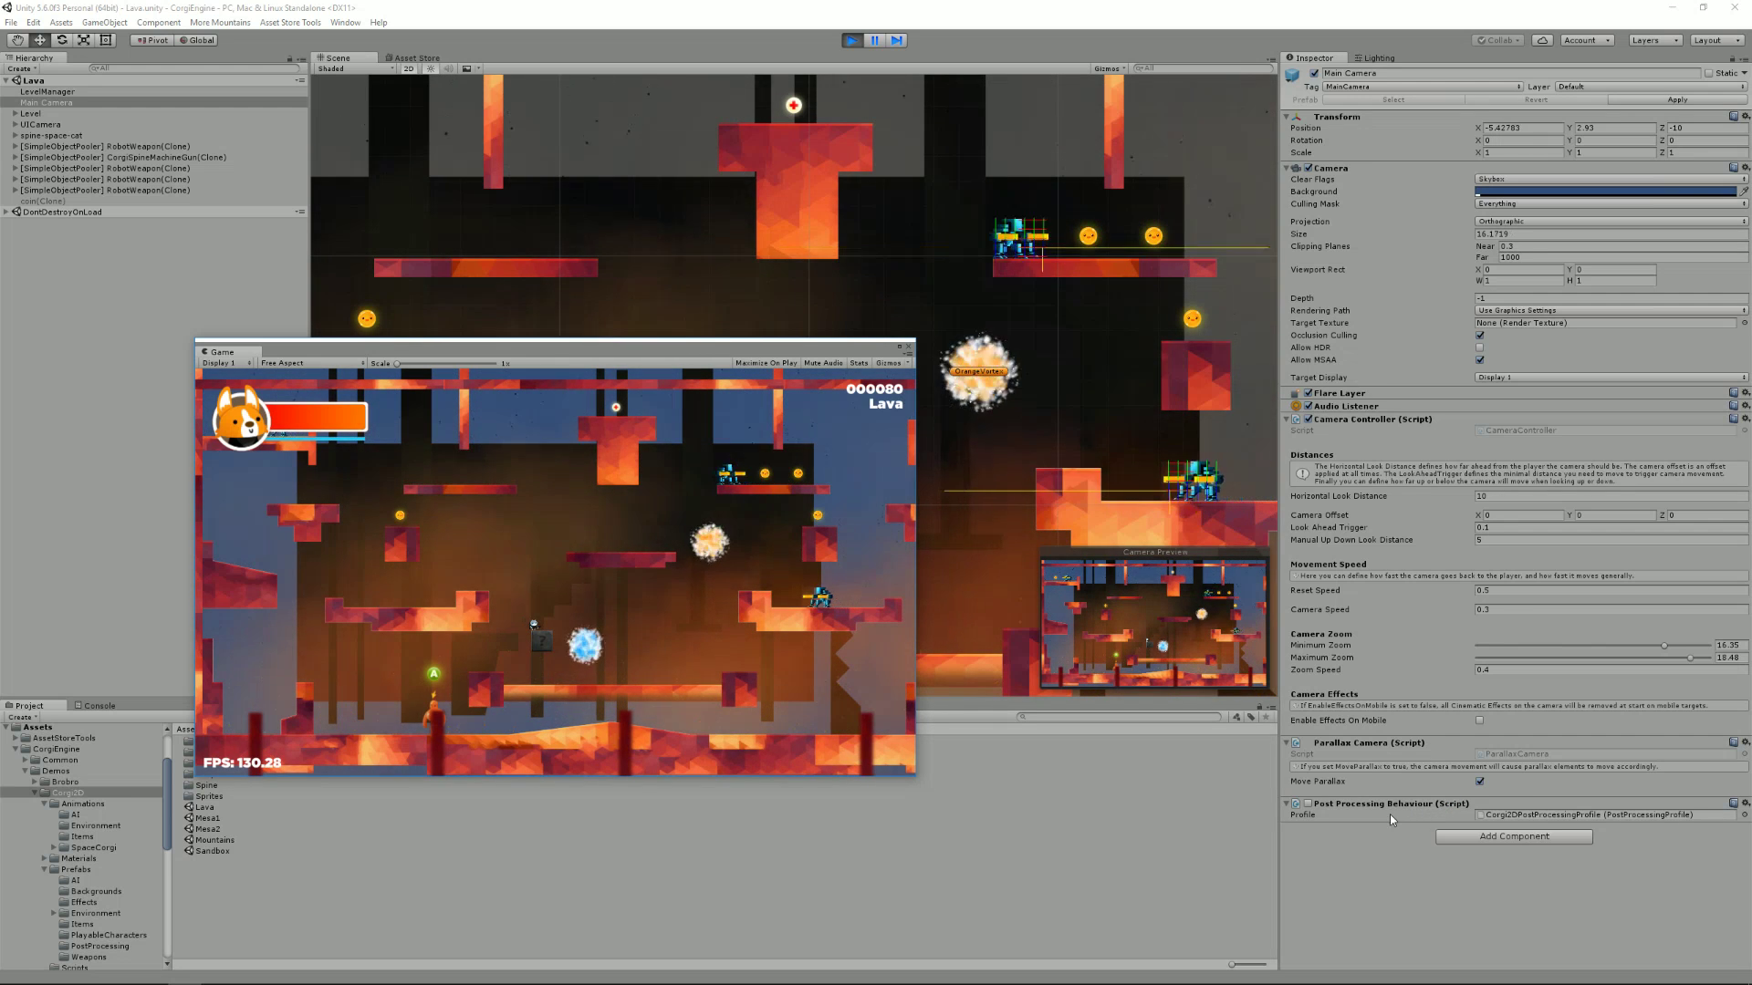
Enable the Main Camera's Post Processing Behaviour and move the character onto the platform to preview the effects
{"action": "left_click", "coordinate": [1309, 803]}
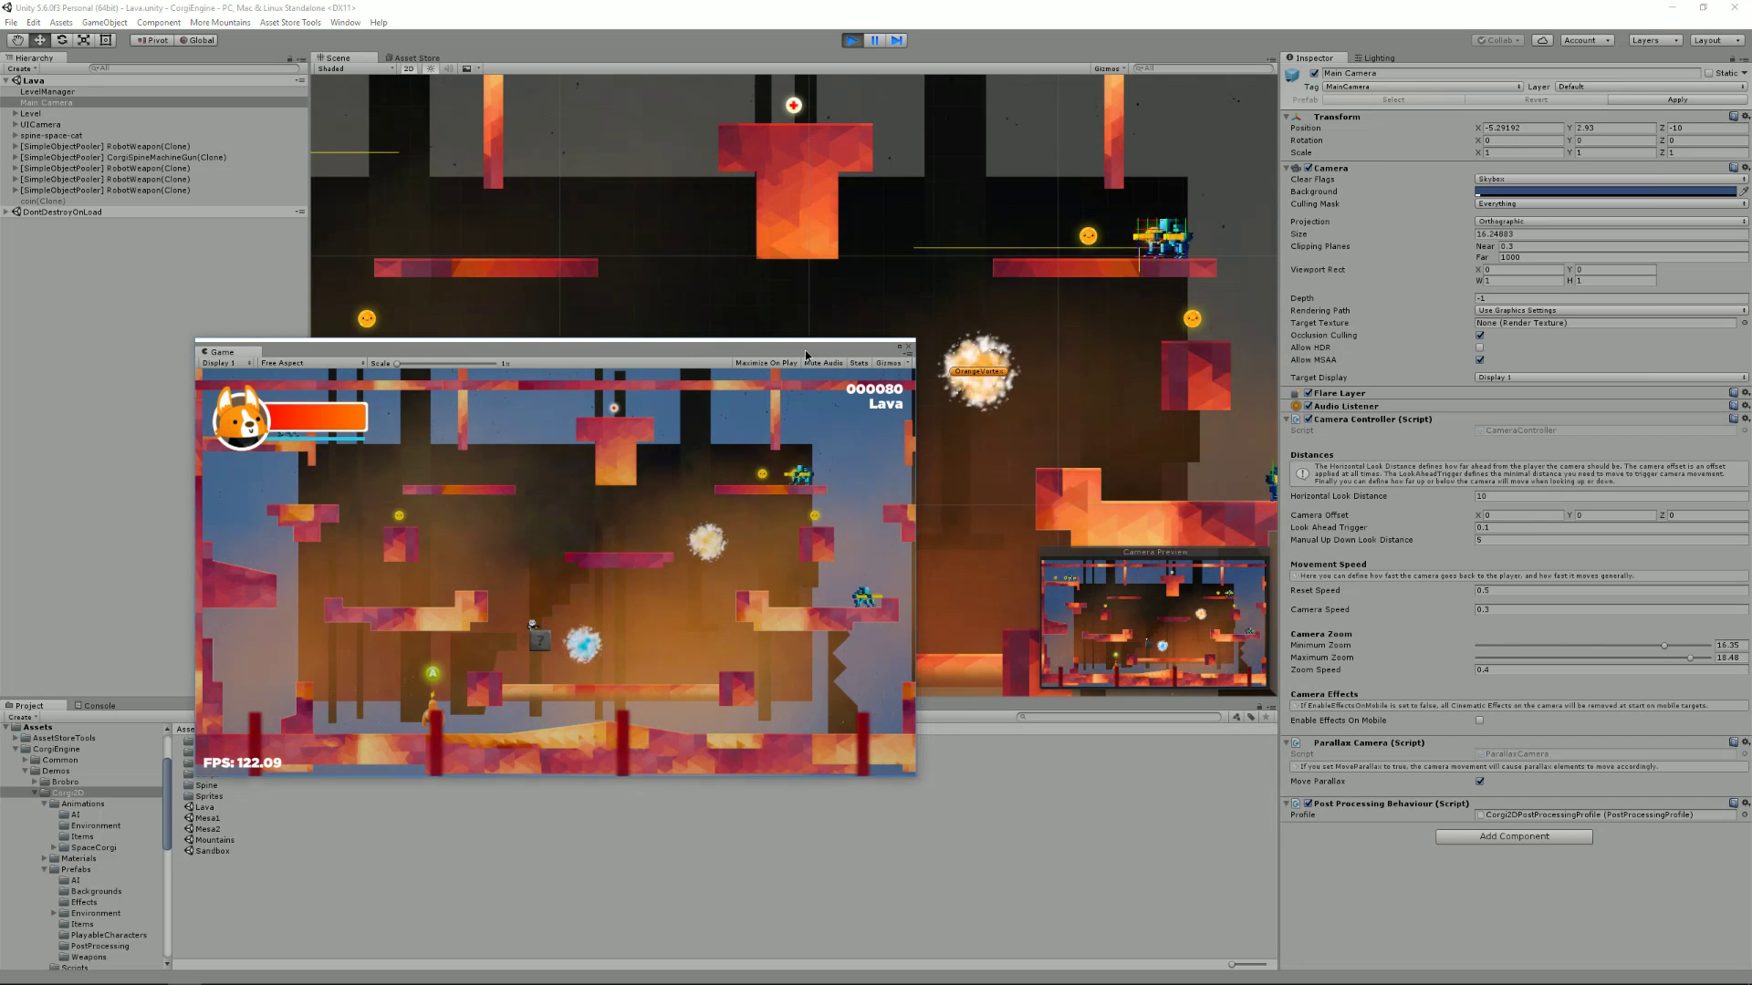
{"action": "key", "text": "Right"}
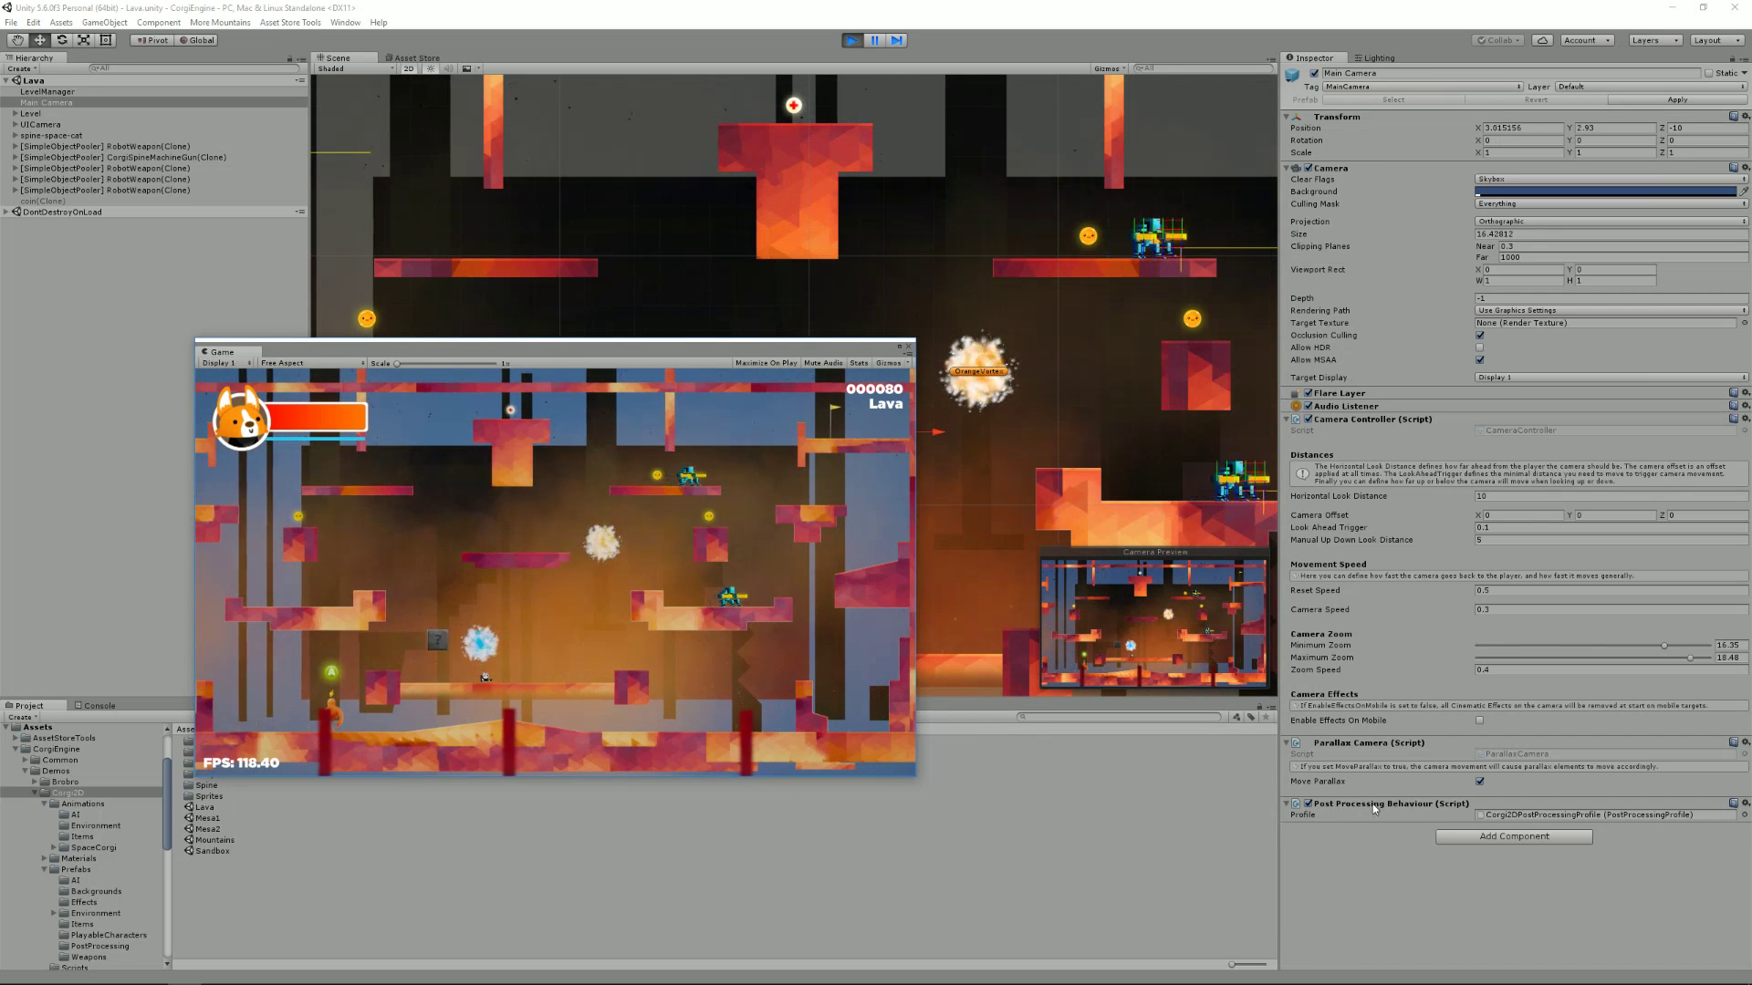
Locate the Corgi2DPostProcessingProfile asset used by the camera and open its settings, moving the game view out of the way
{"action": "left_click", "coordinate": [1534, 817]}
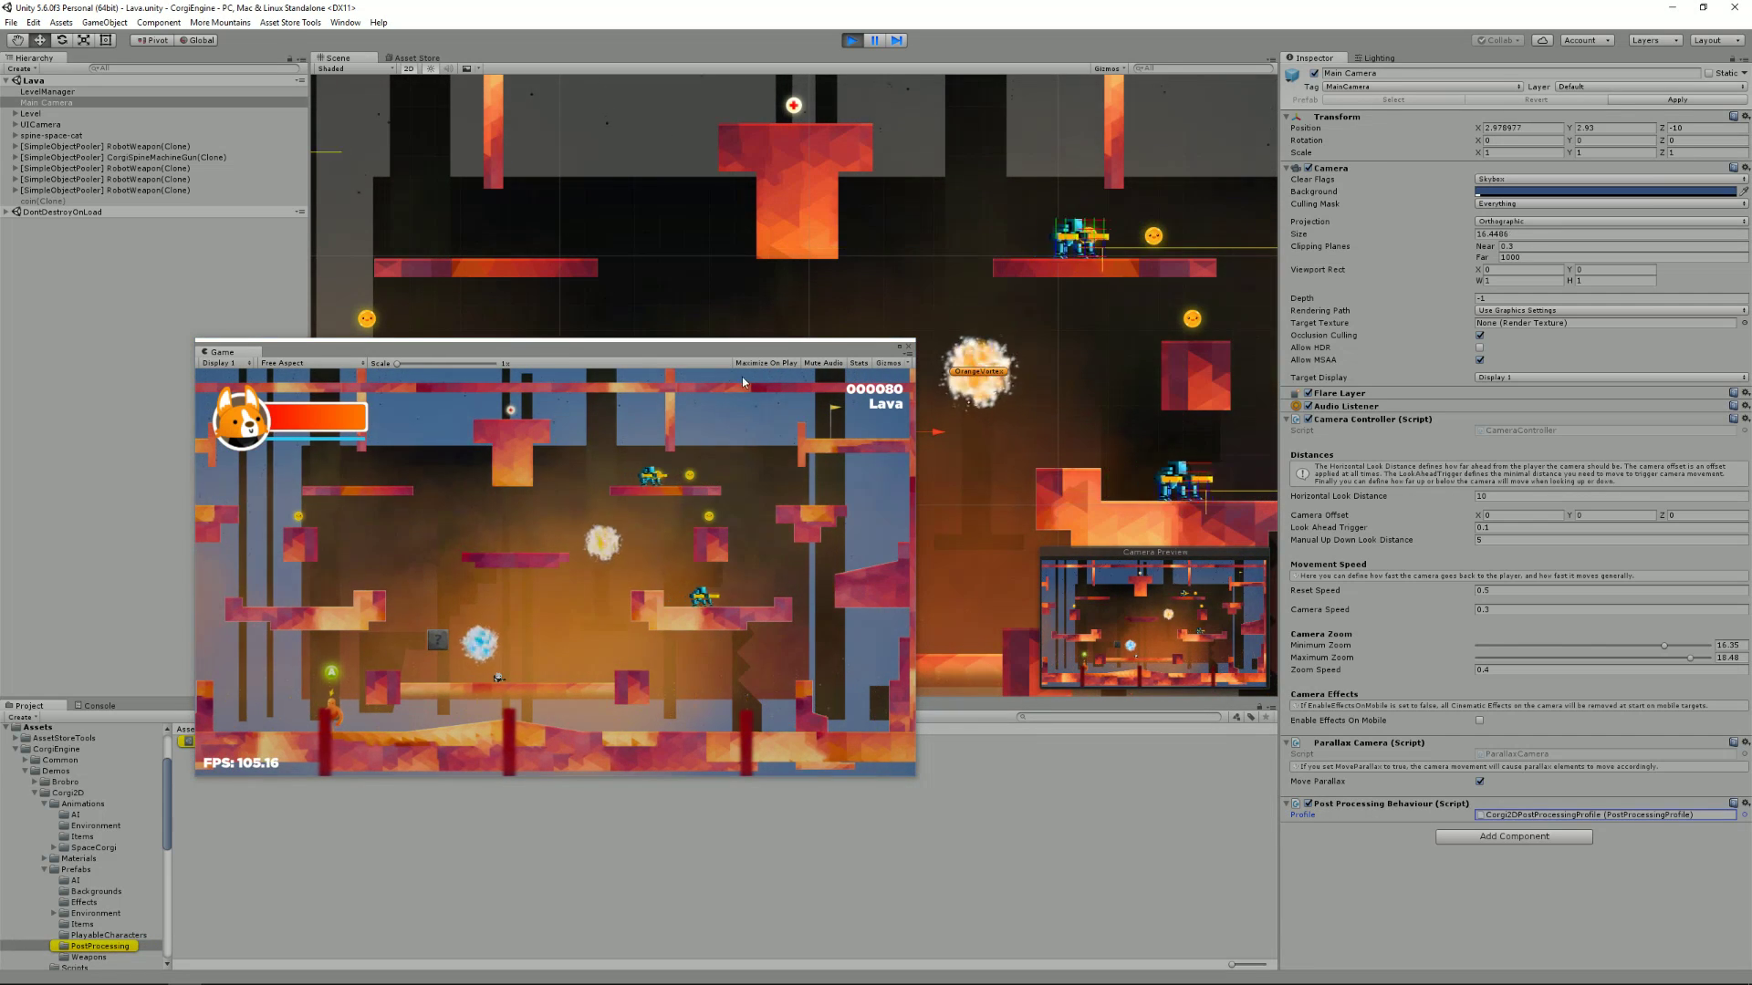
{"action": "left_click_drag", "start_coordinate": [807, 347], "coordinate": [1008, 382]}
{"action": "left_click", "coordinate": [253, 741]}
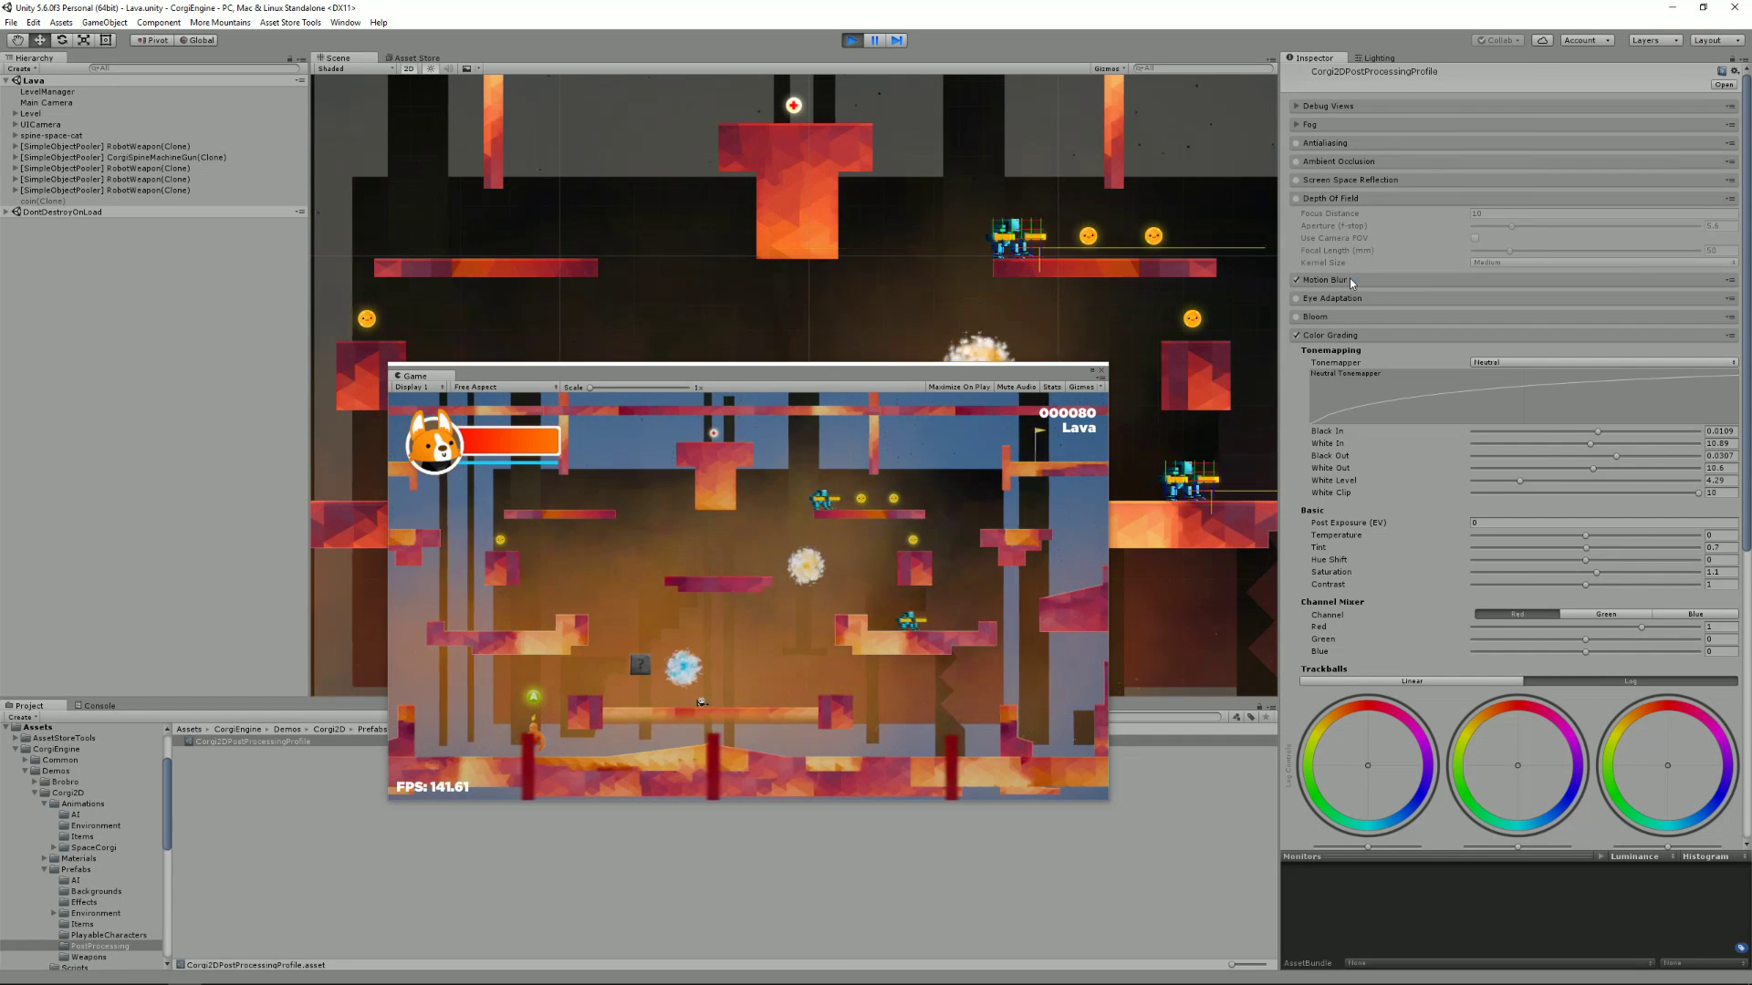
Expand the profile's Motion Blur settings, set the Sample Count to 18, preview it in the game, and collapse the section
{"action": "left_click", "coordinate": [1296, 280]}
{"action": "left_click_drag", "start_coordinate": [1478, 331], "coordinate": [1589, 343]}
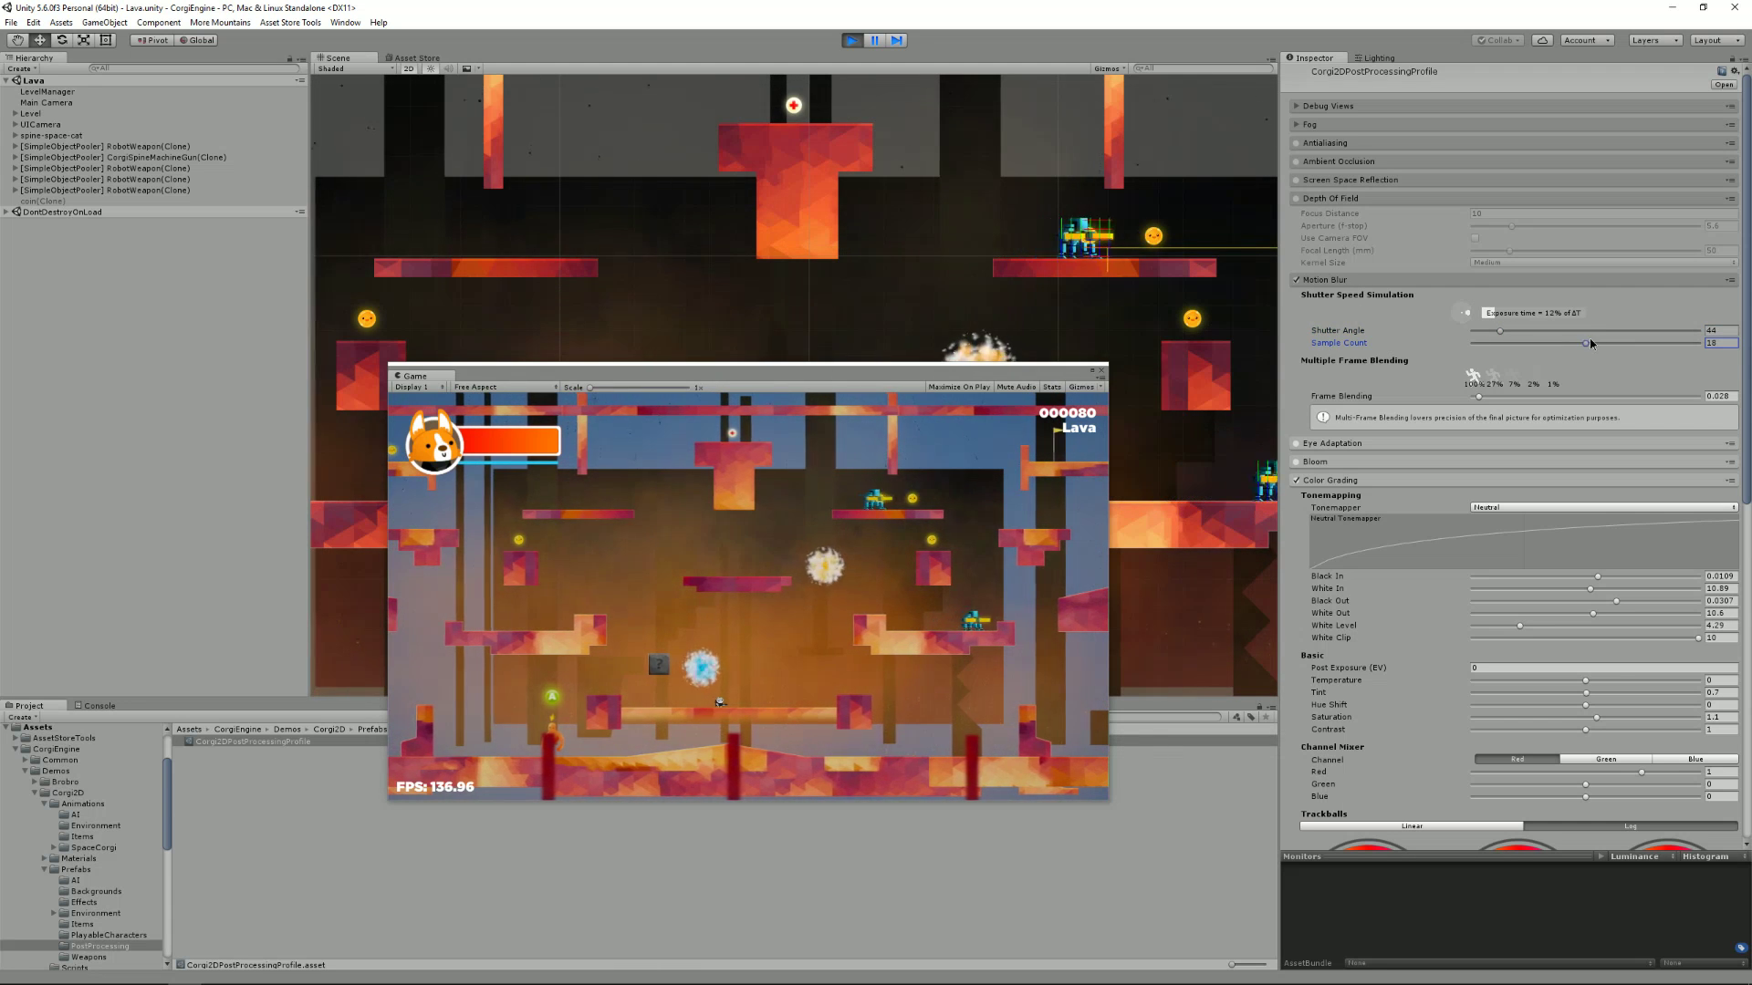
{"action": "left_click", "coordinate": [973, 372]}
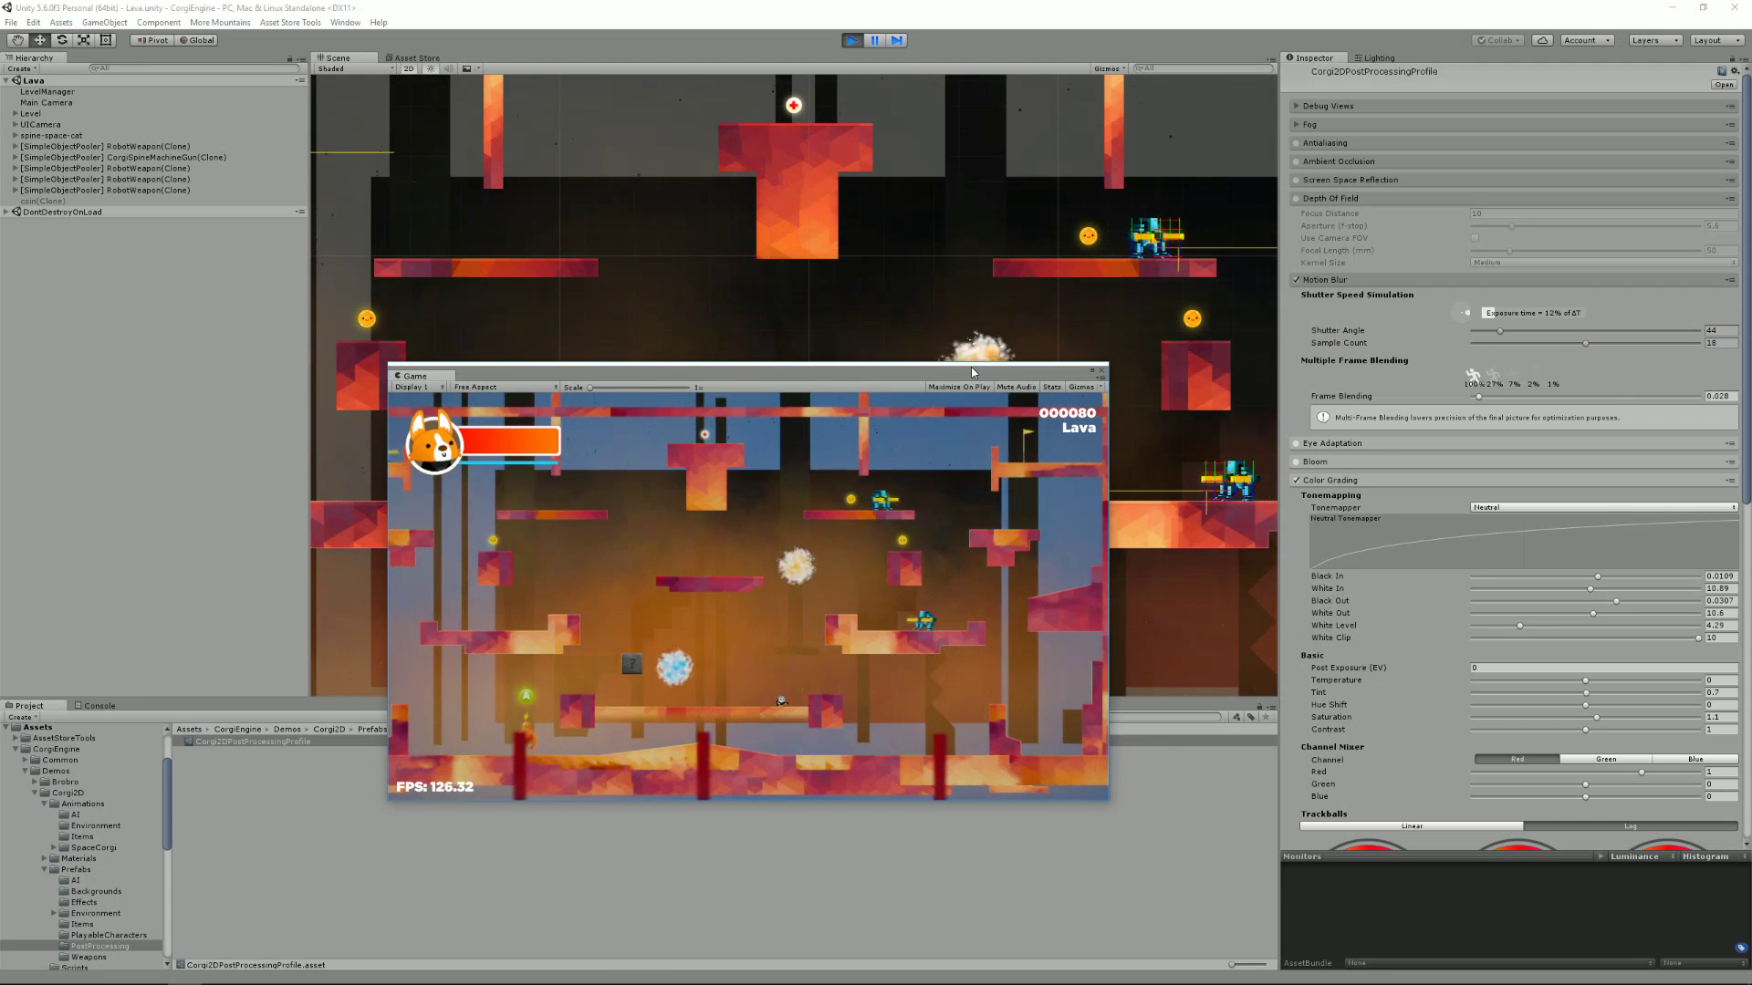
{"action": "left_click", "coordinate": [1313, 280]}
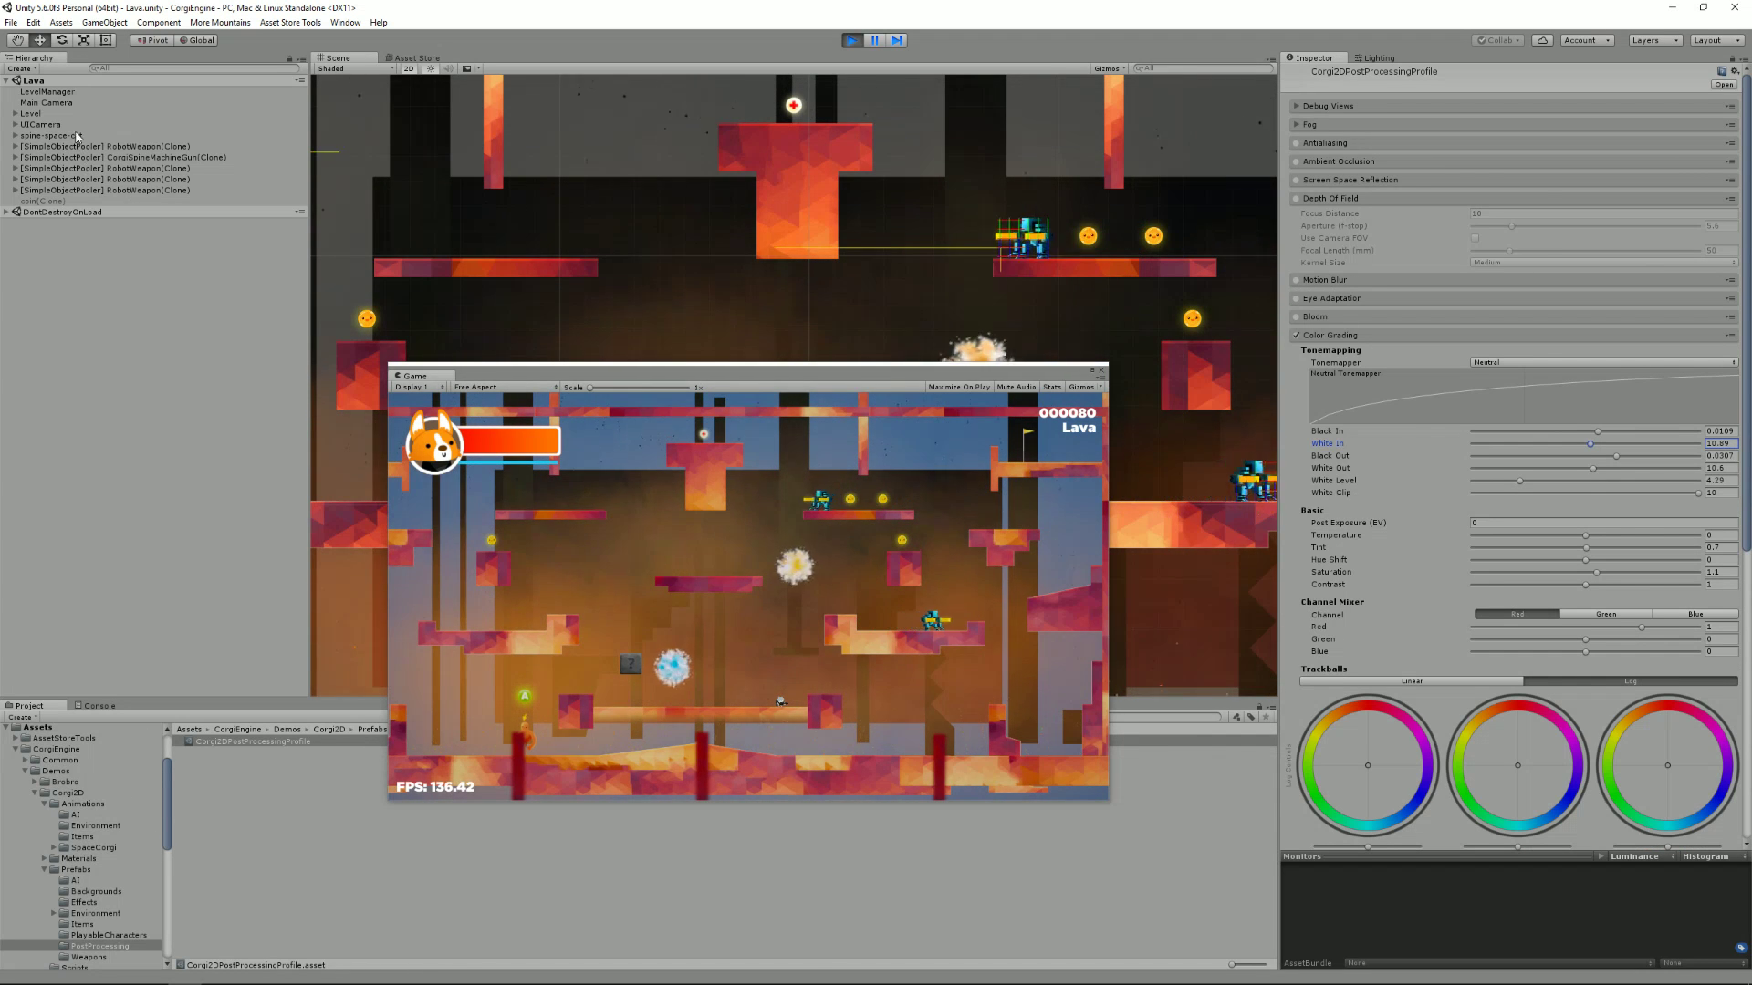
Select the Main Camera again to show its Enable Effects On Mobile option, and stop the running Lava demo
{"action": "left_click", "coordinate": [223, 103]}
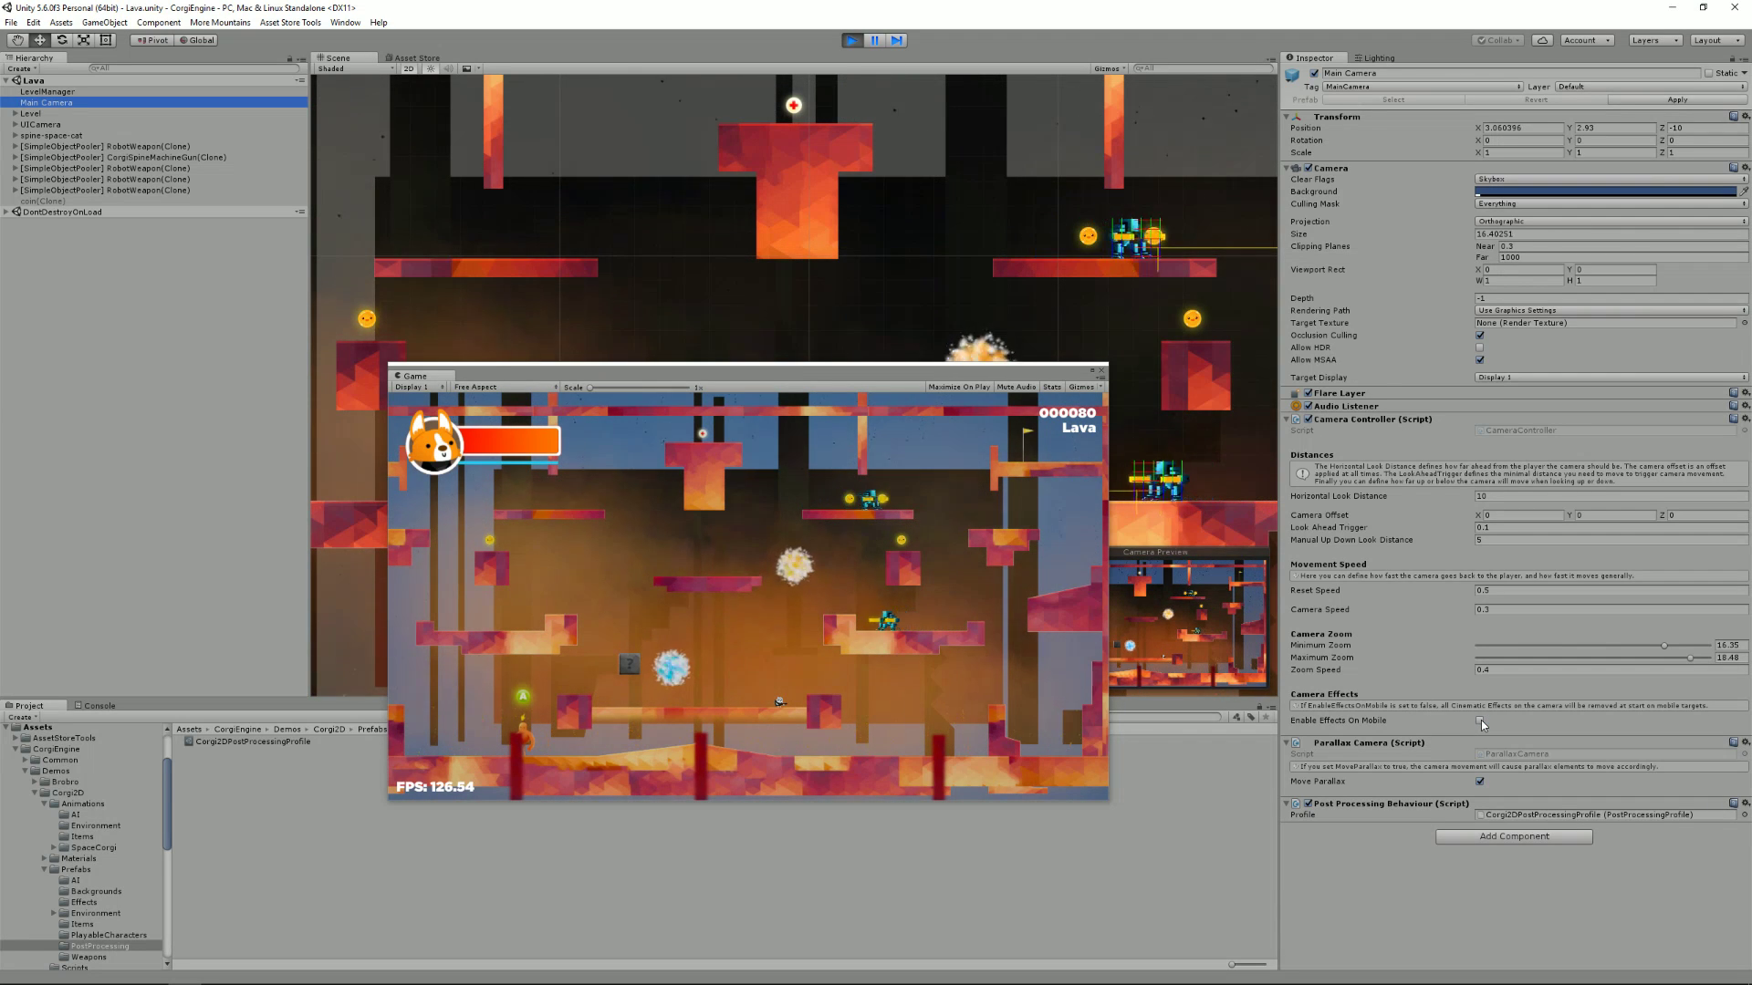
{"action": "left_click", "coordinate": [851, 40]}
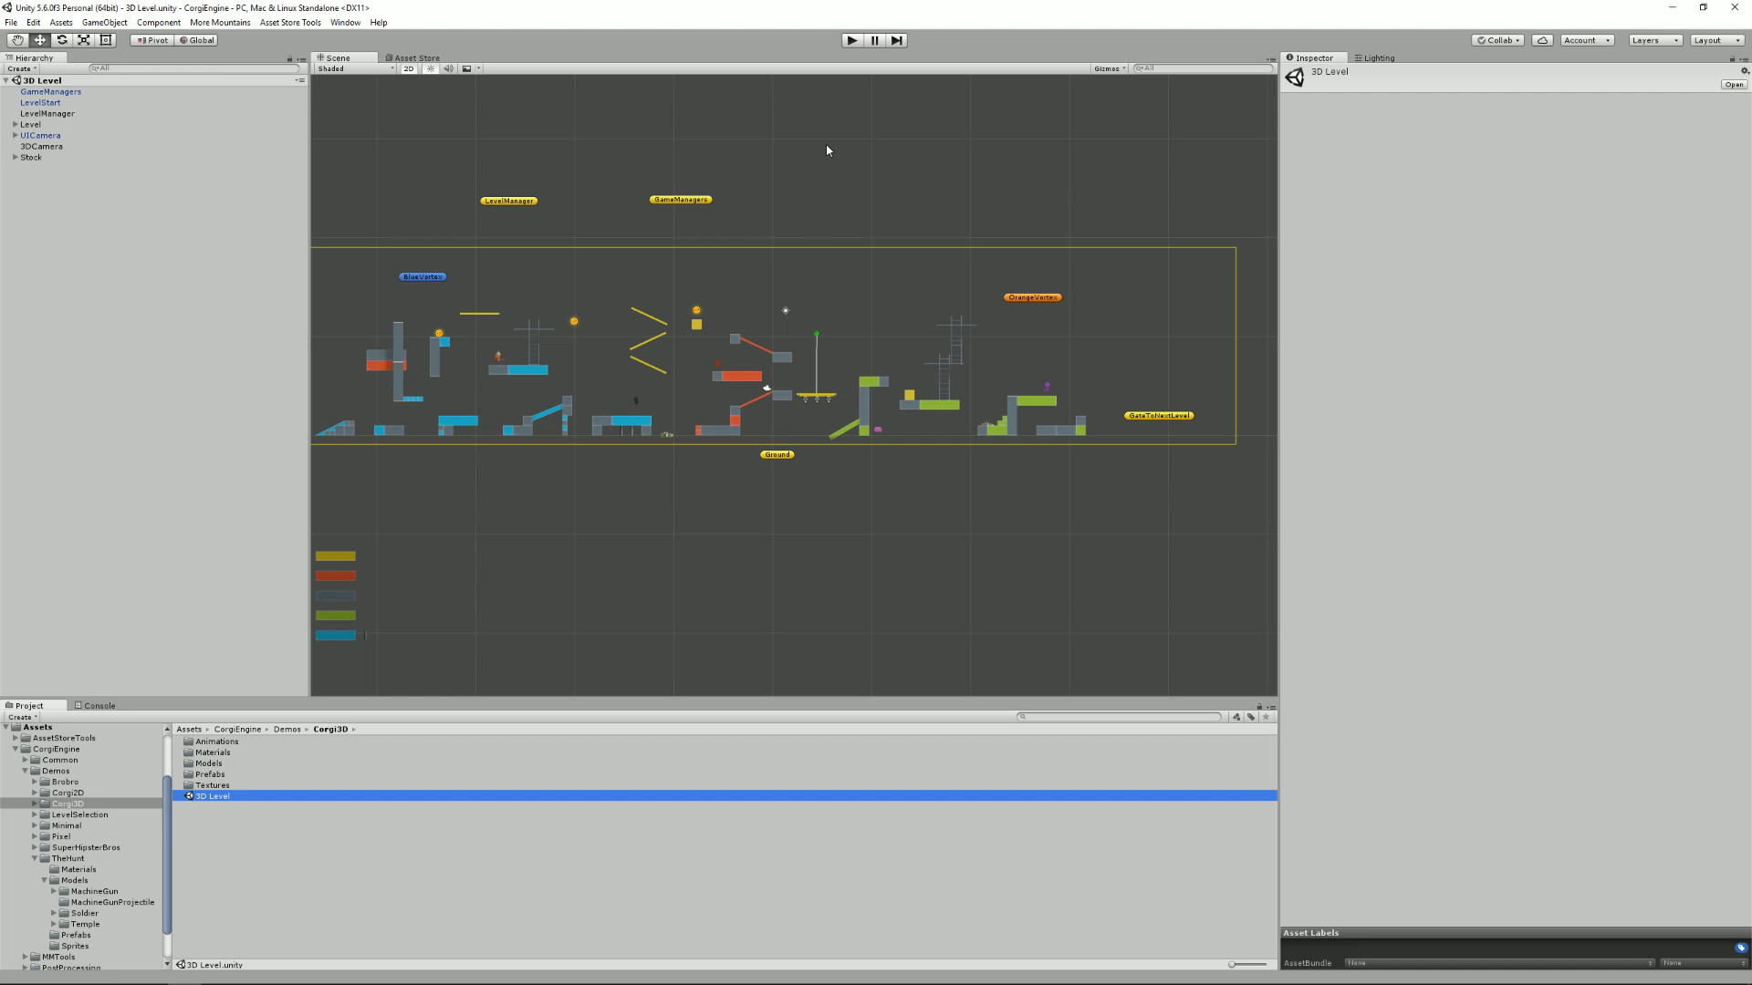
Run the 3D Level scene and jump the character forward across the platforms to the green tower to observe the 3D camera
{"action": "left_click", "coordinate": [852, 41]}
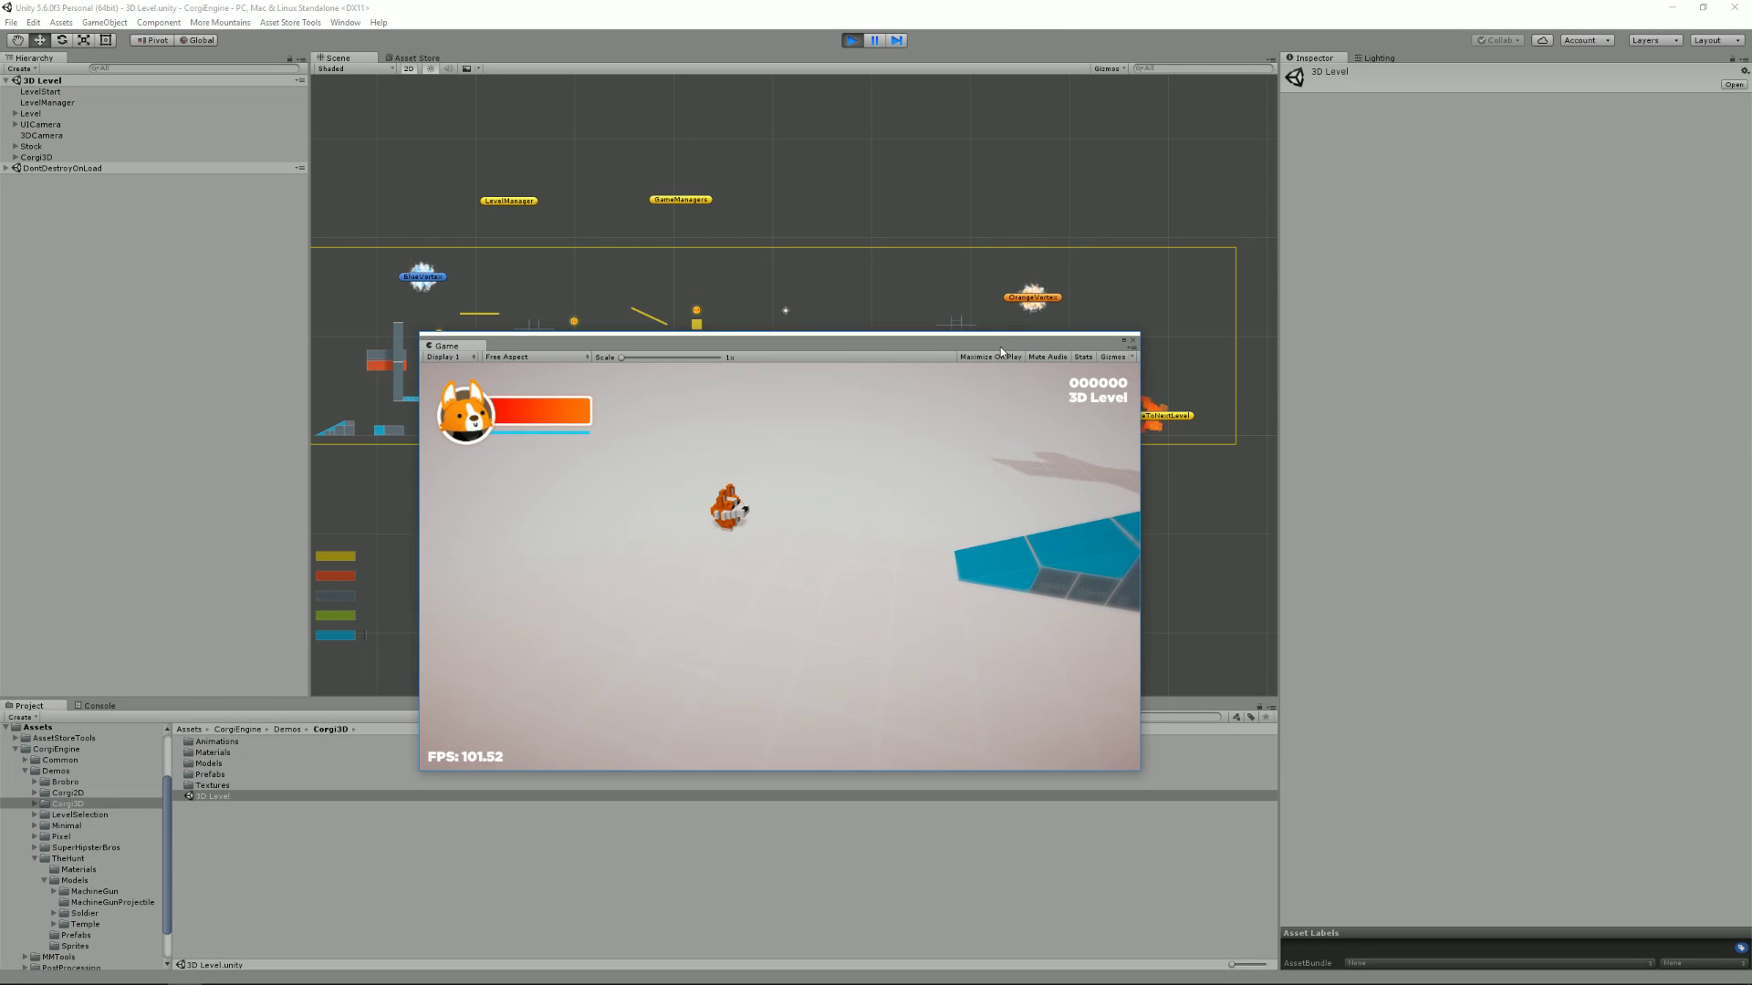
{"action": "key", "text": "Right"}
{"action": "key", "text": "space"}
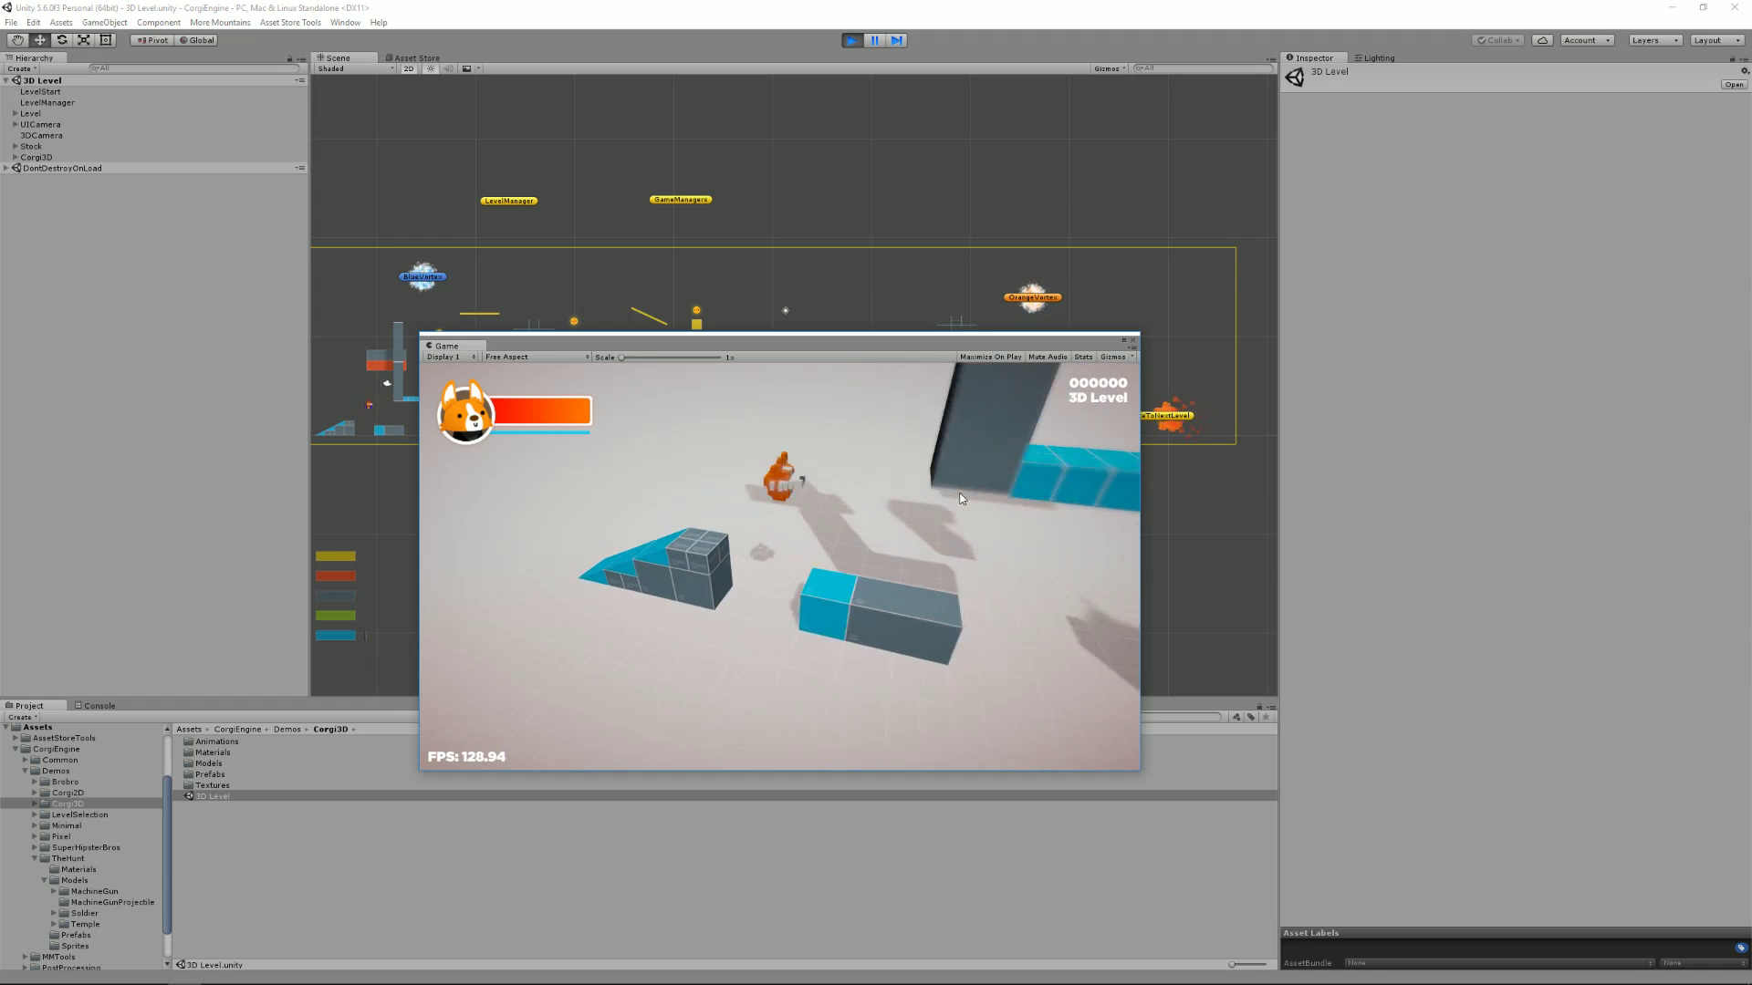
{"action": "key", "text": "space"}
{"action": "key", "text": "Right"}
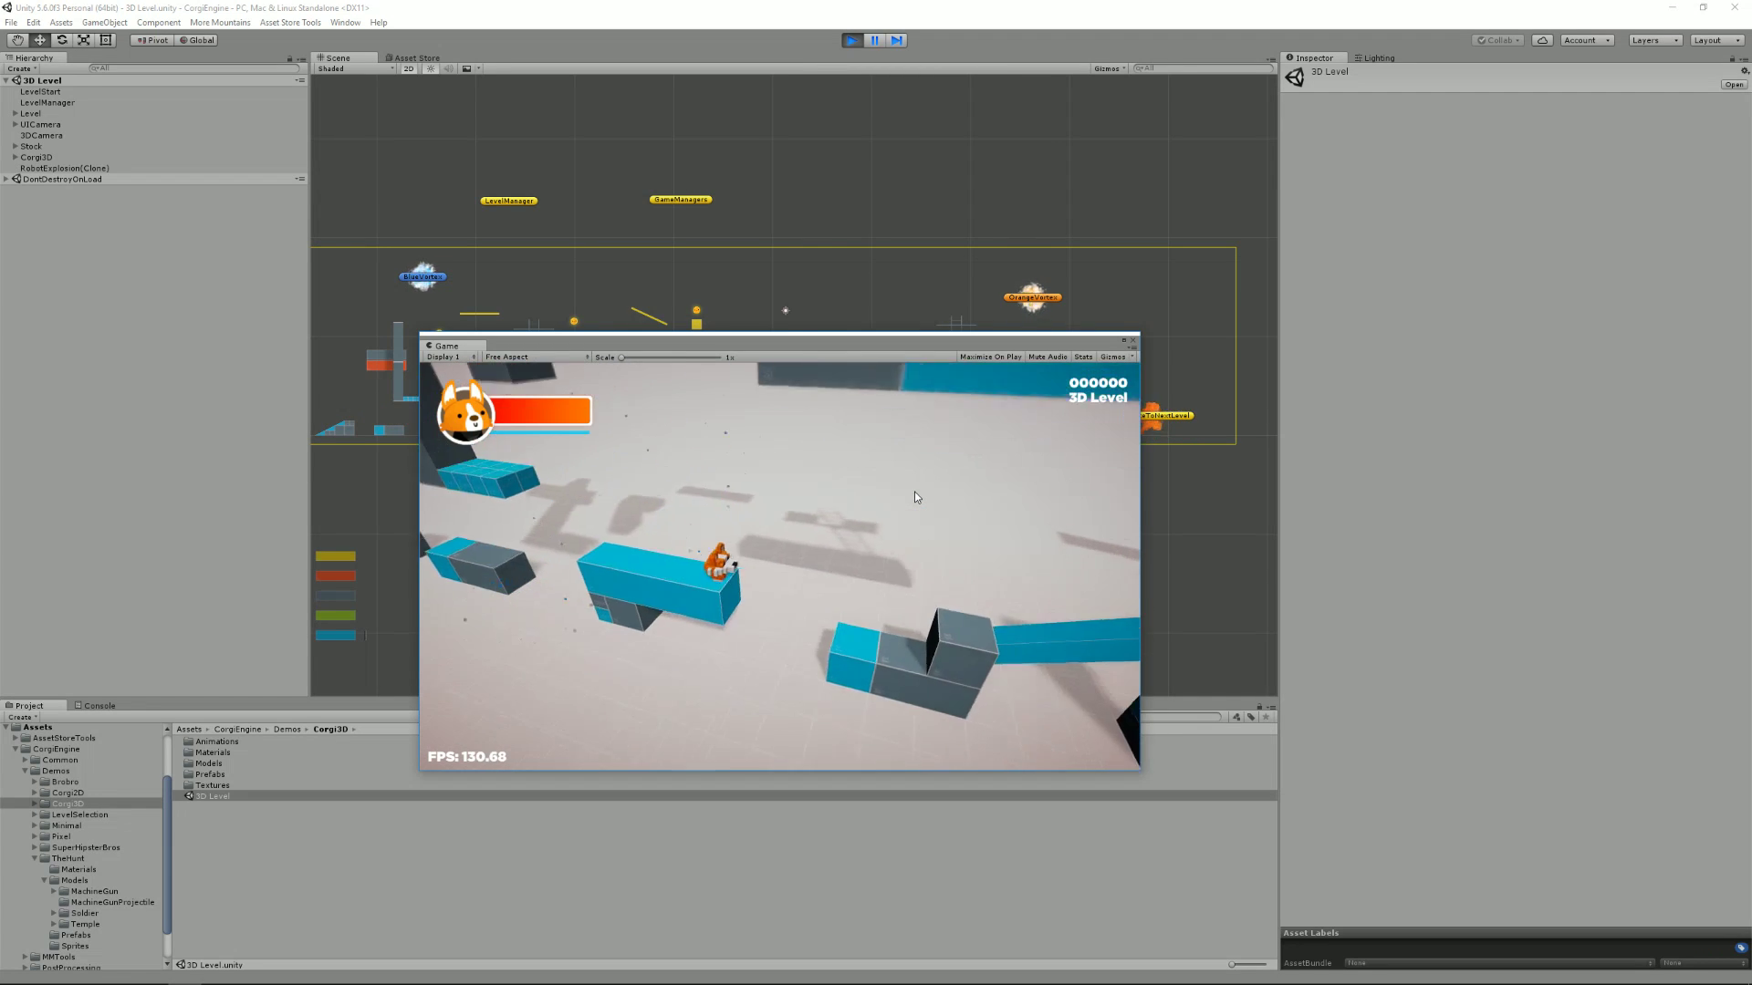
{"action": "key", "text": "space"}
{"action": "key", "text": "space"}
{"action": "key", "text": "space"}
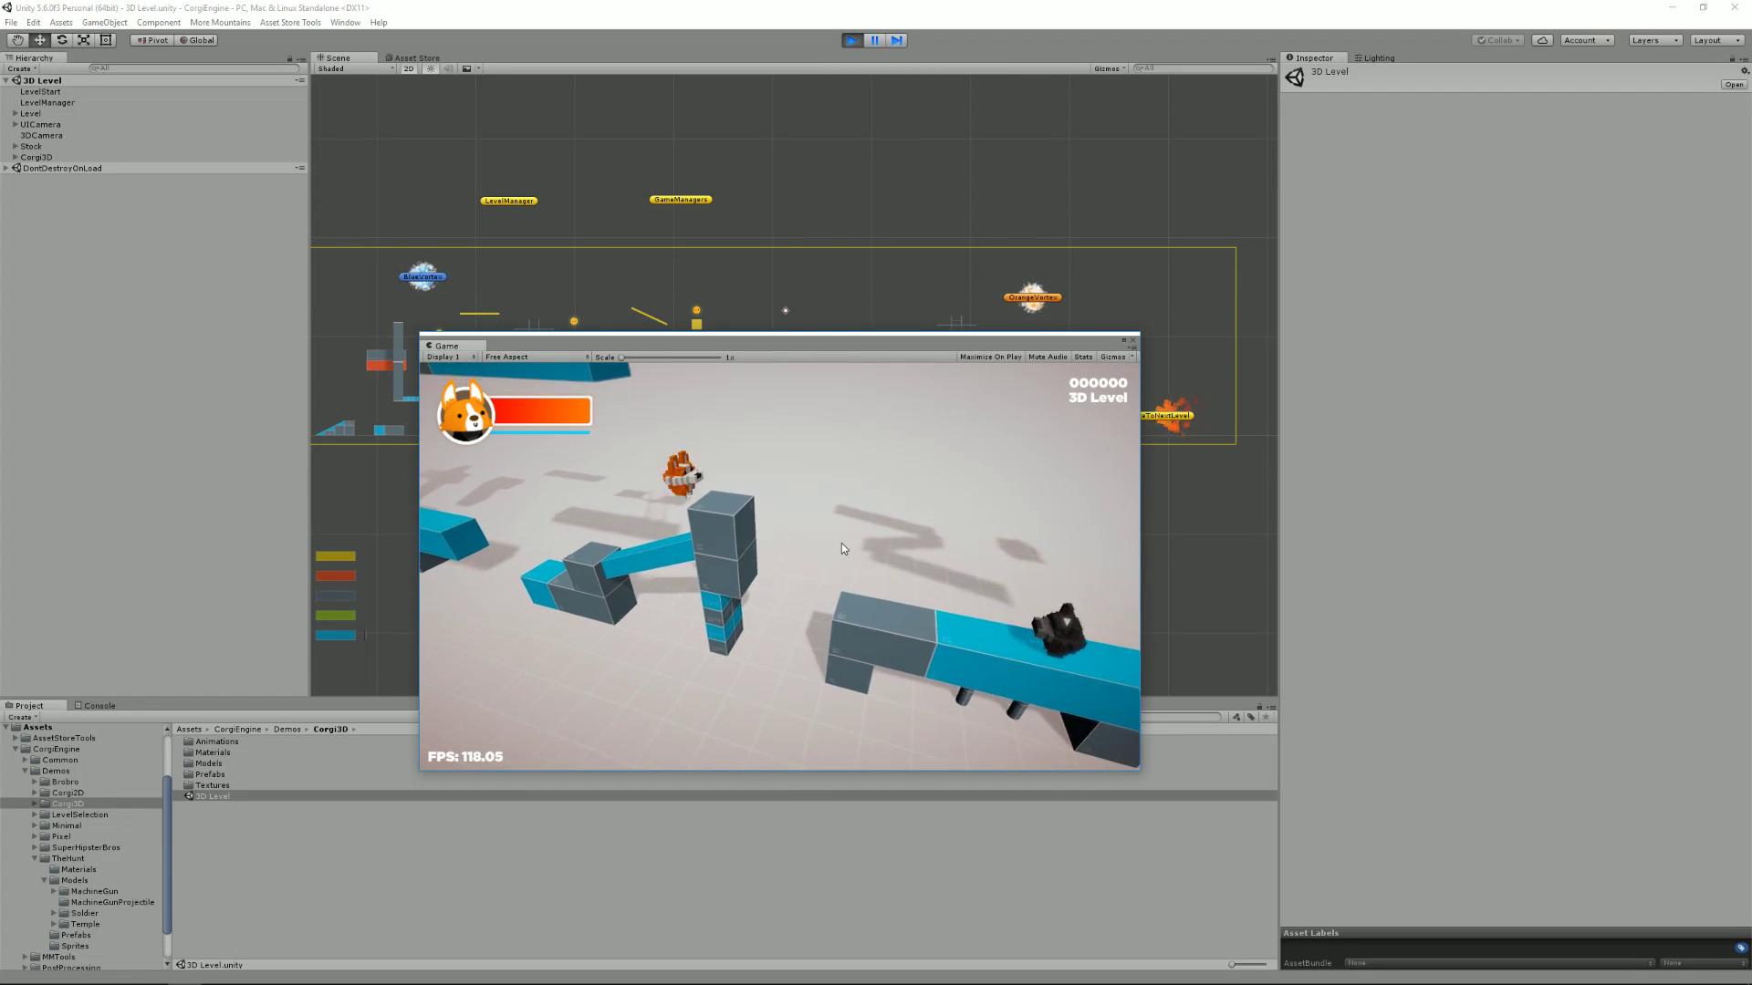
{"action": "key", "text": "Right"}
{"action": "key", "text": "space"}
{"action": "key", "text": "Right"}
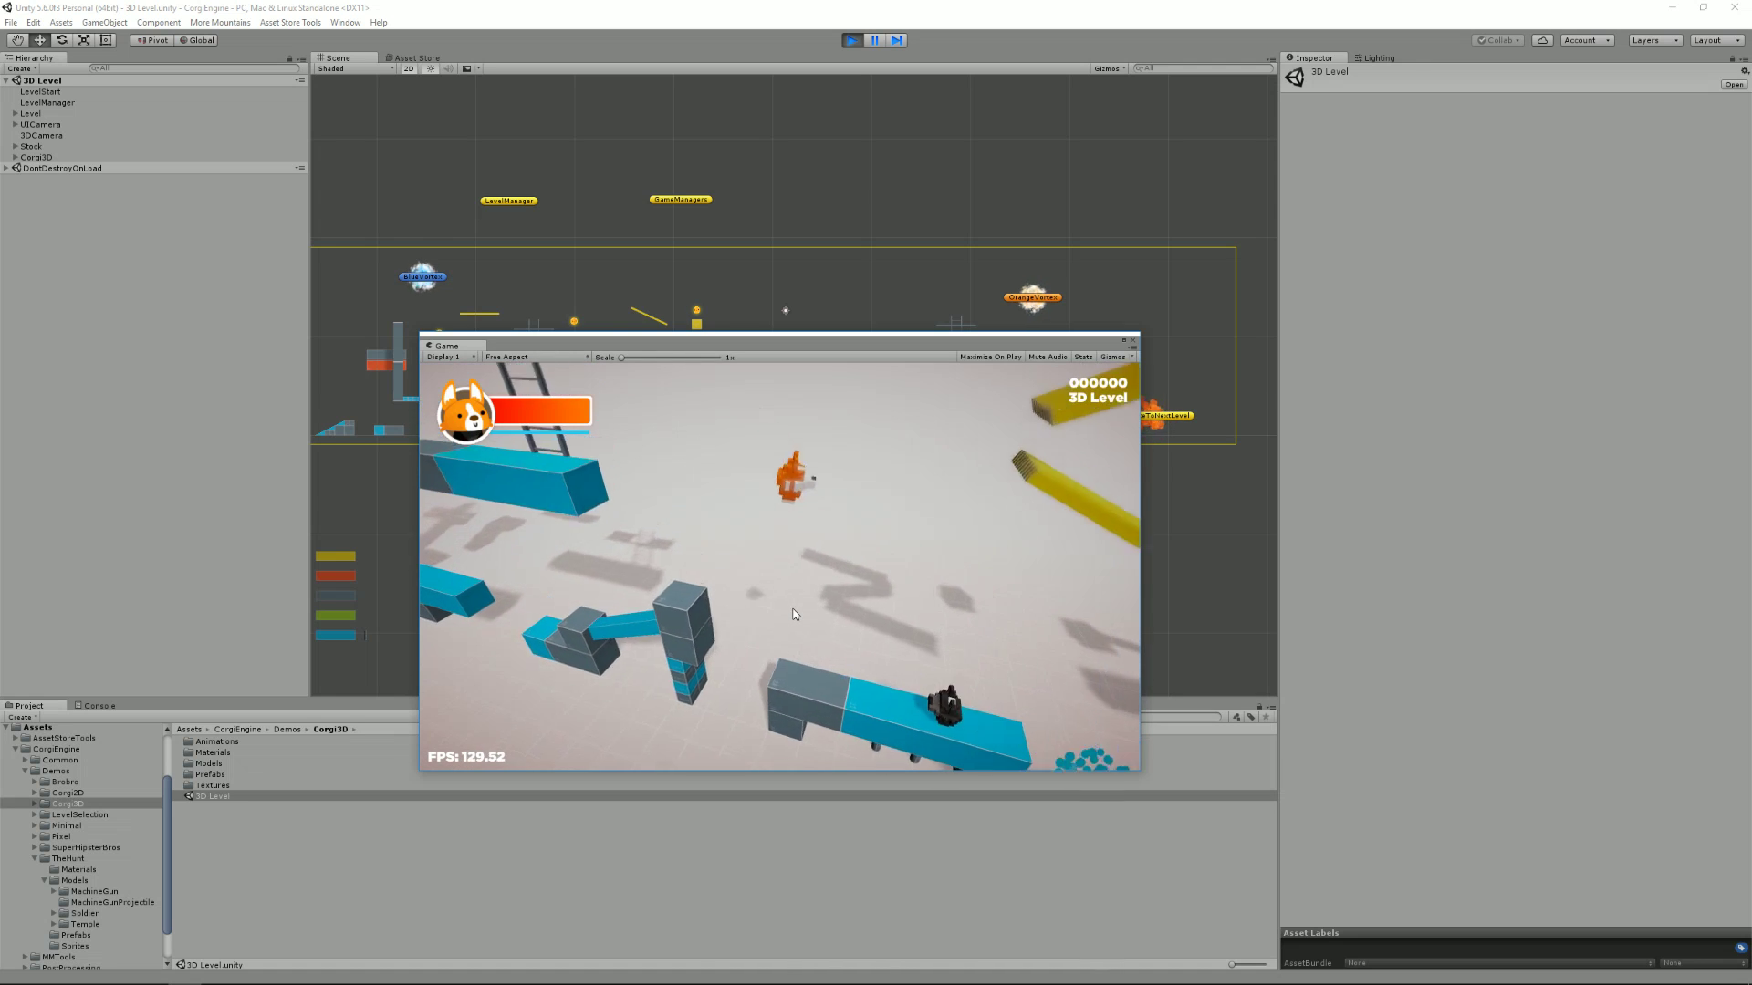
{"action": "key", "text": "space"}
{"action": "key", "text": "Right"}
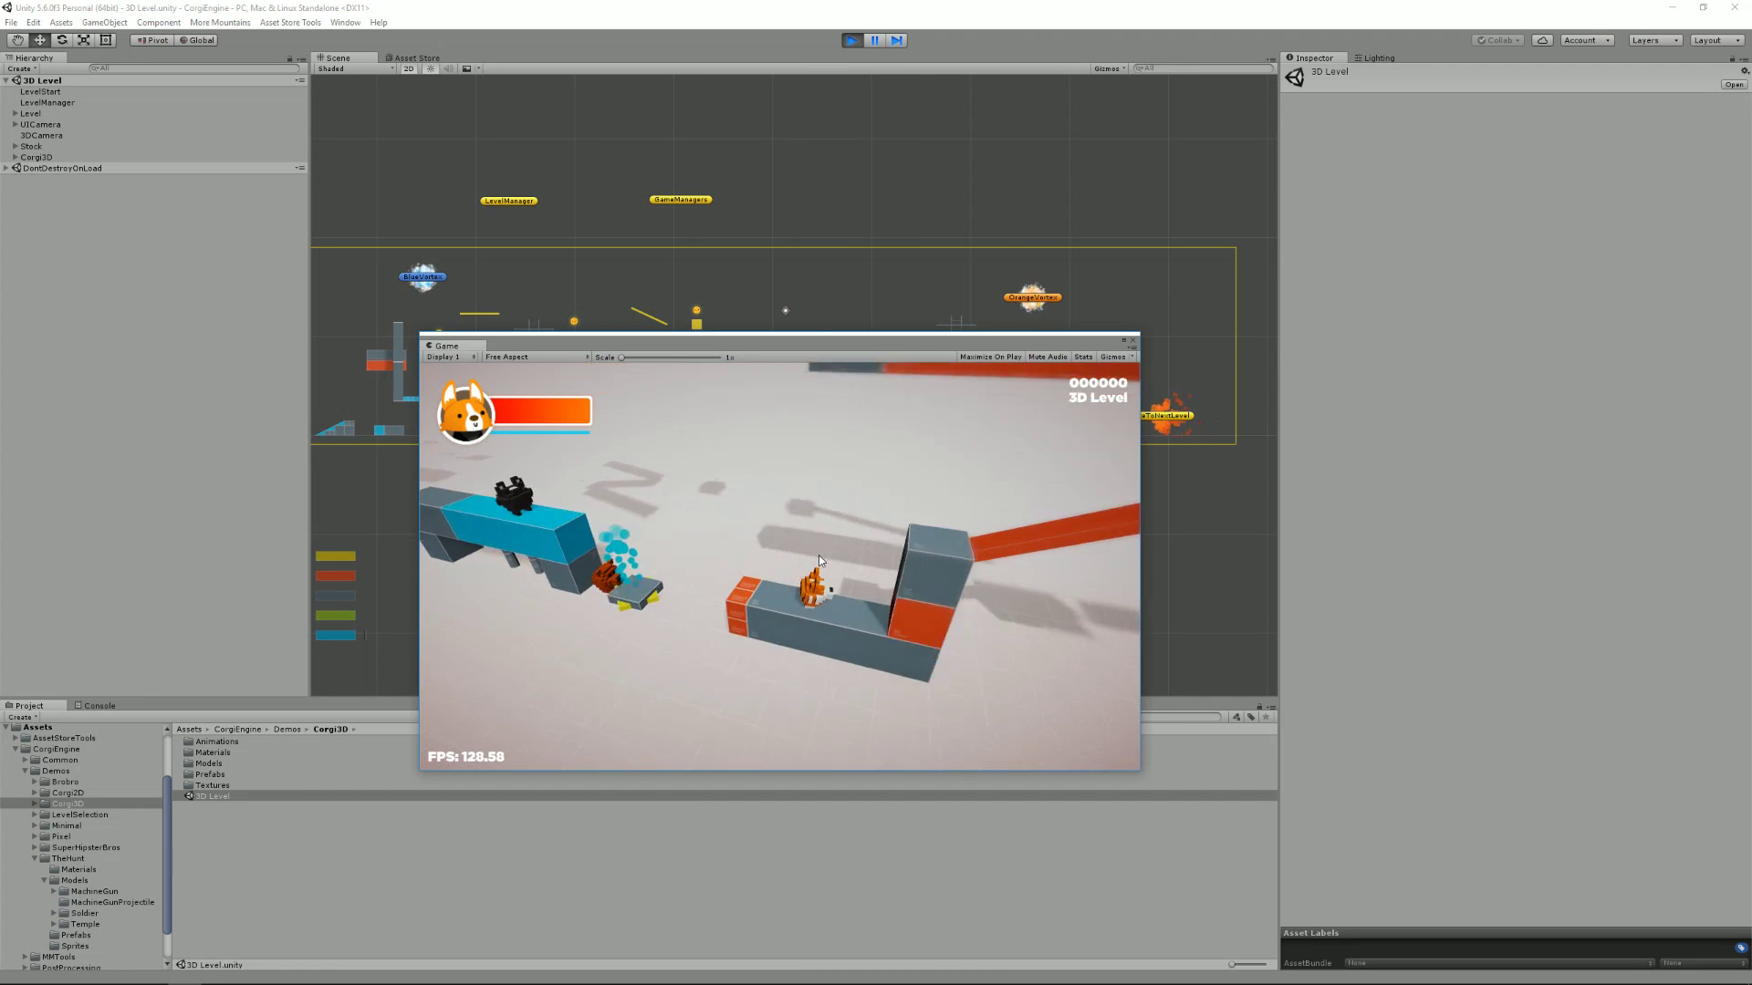
{"action": "key", "text": "Right"}
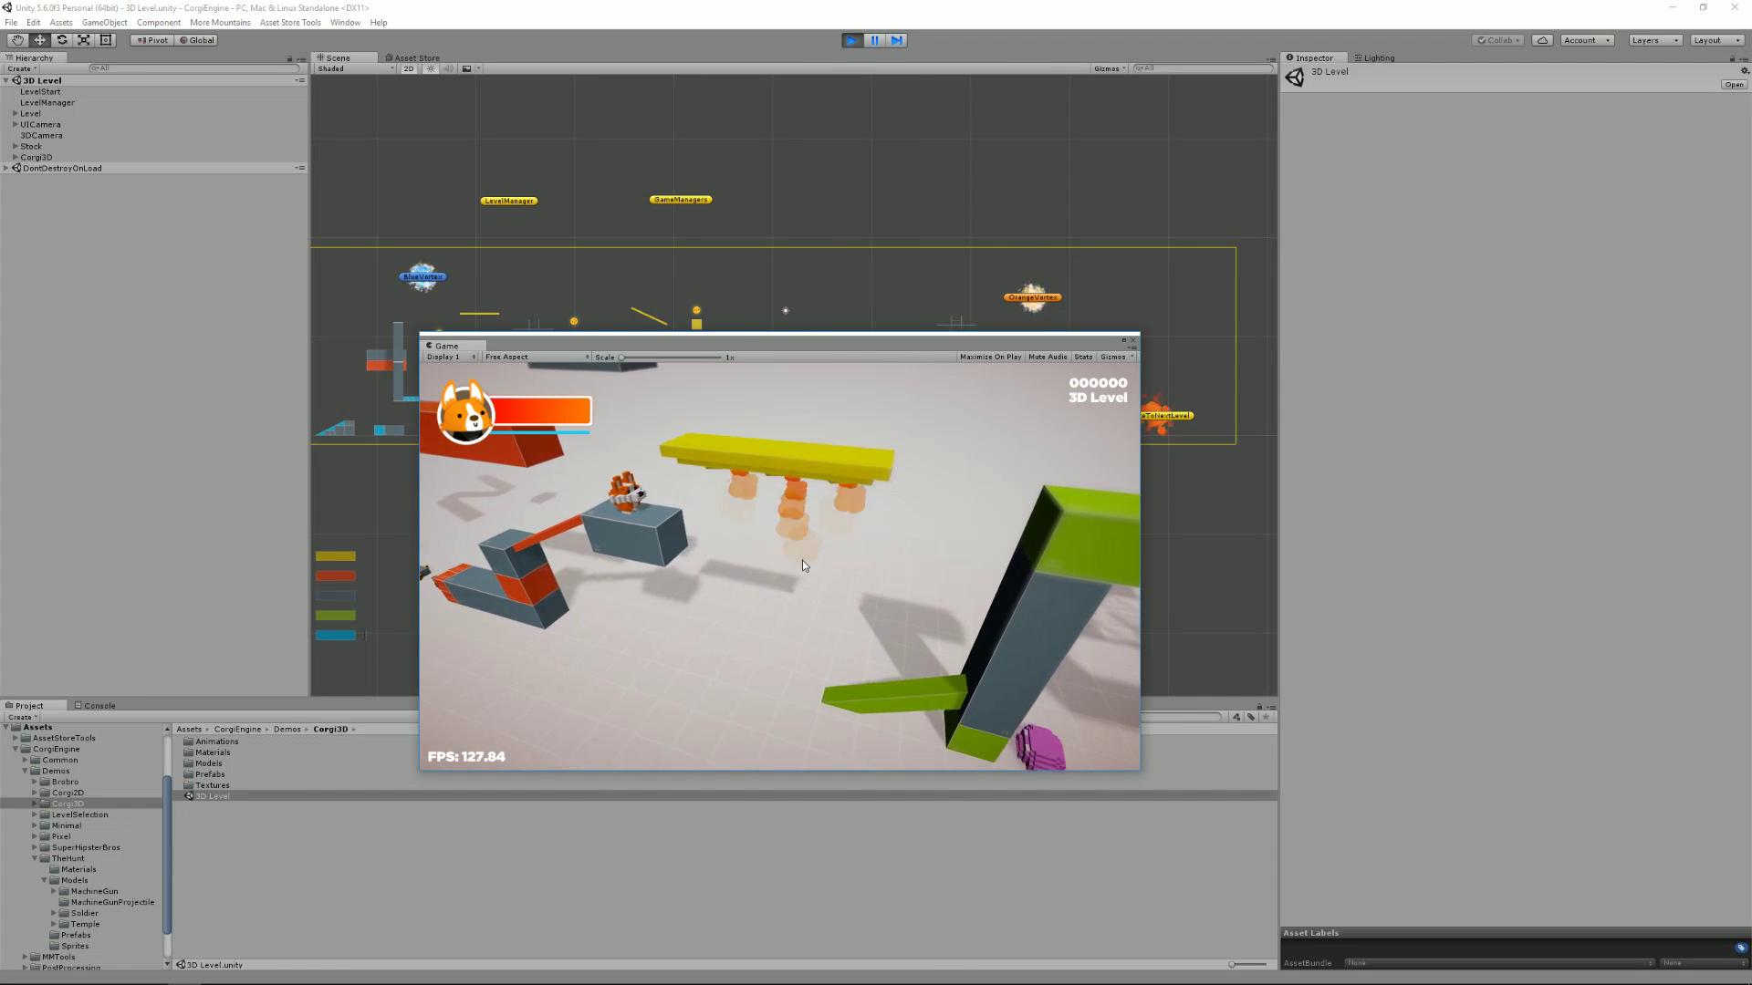
{"action": "key", "text": "space"}
{"action": "key", "text": "Right"}
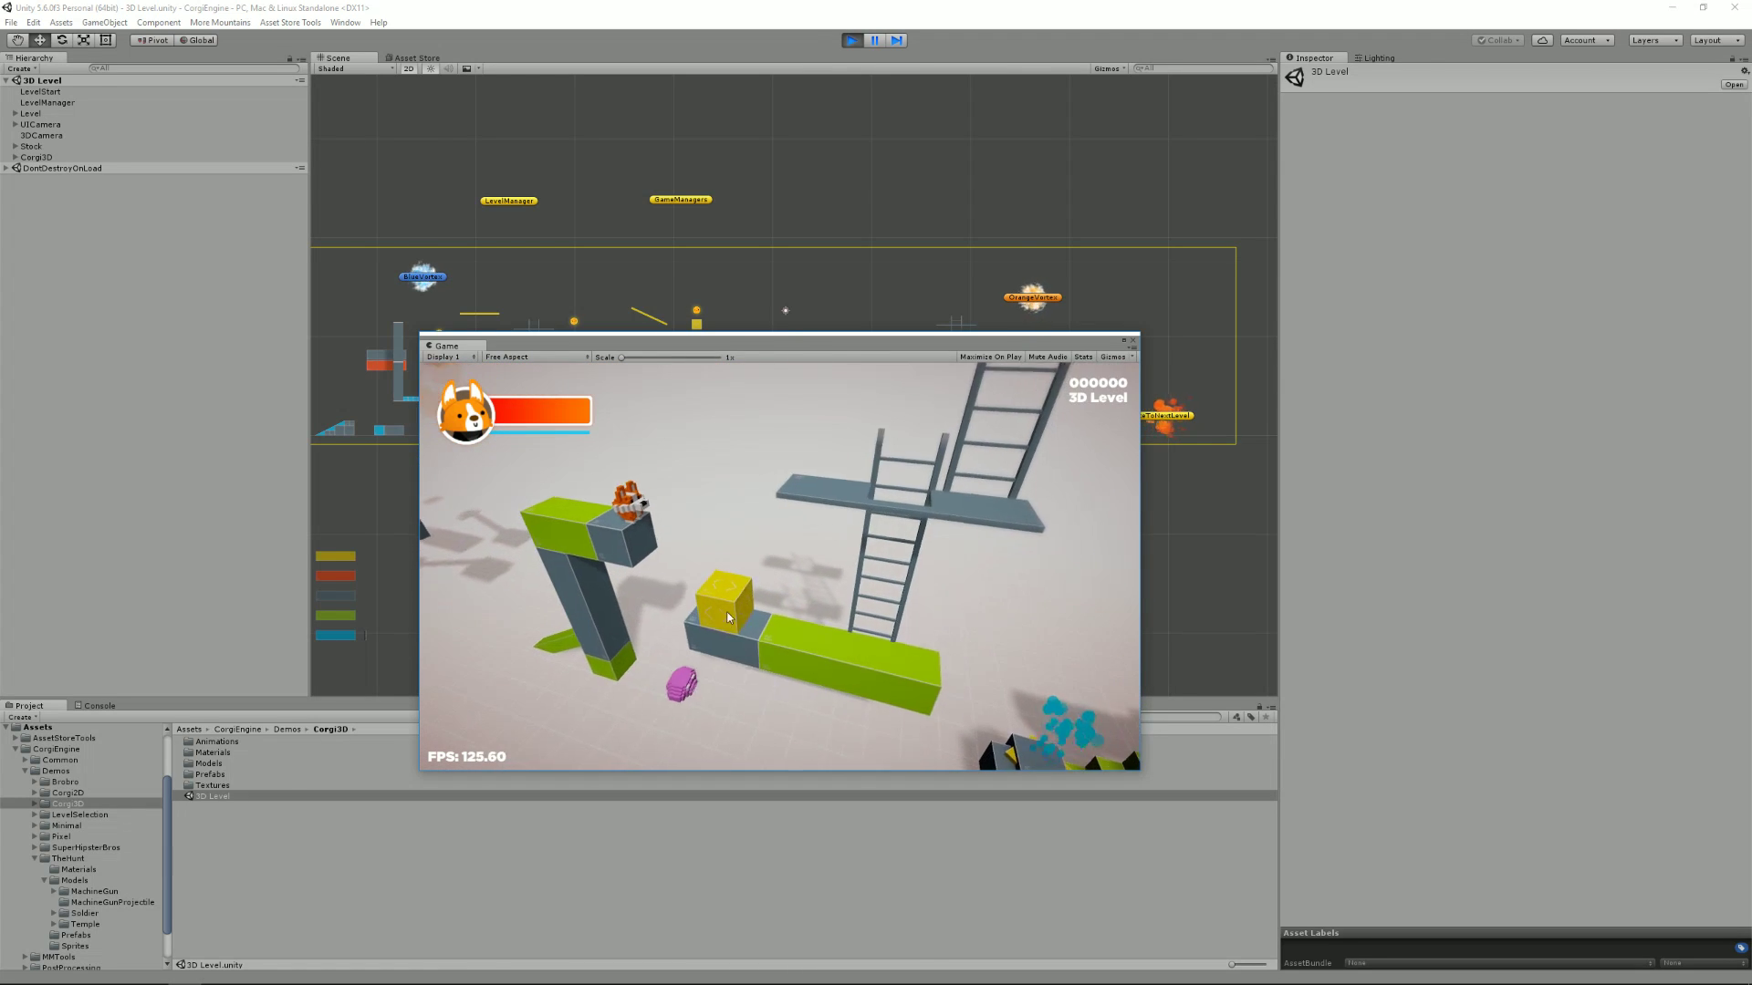
Move the character back through the level to the blue platform with the ladder, and stop the running 3D Level
{"action": "key", "text": "Left"}
{"action": "key", "text": "Left"}
{"action": "key", "text": "space"}
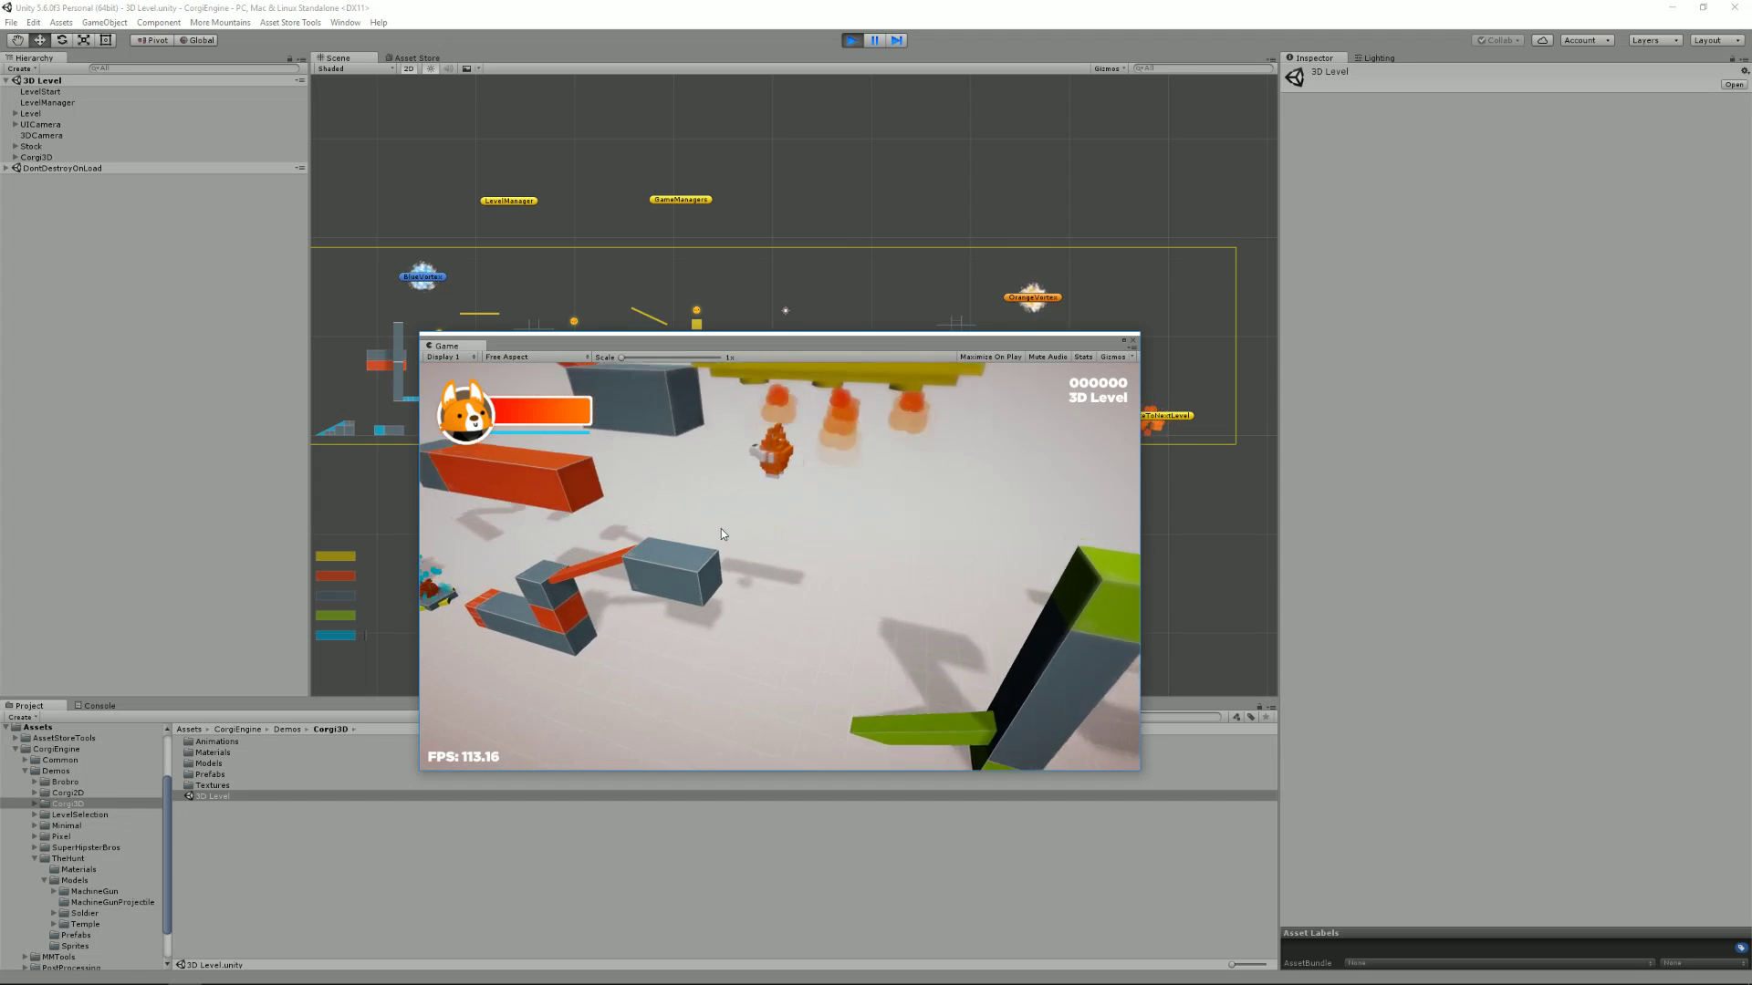
{"action": "key", "text": "Left"}
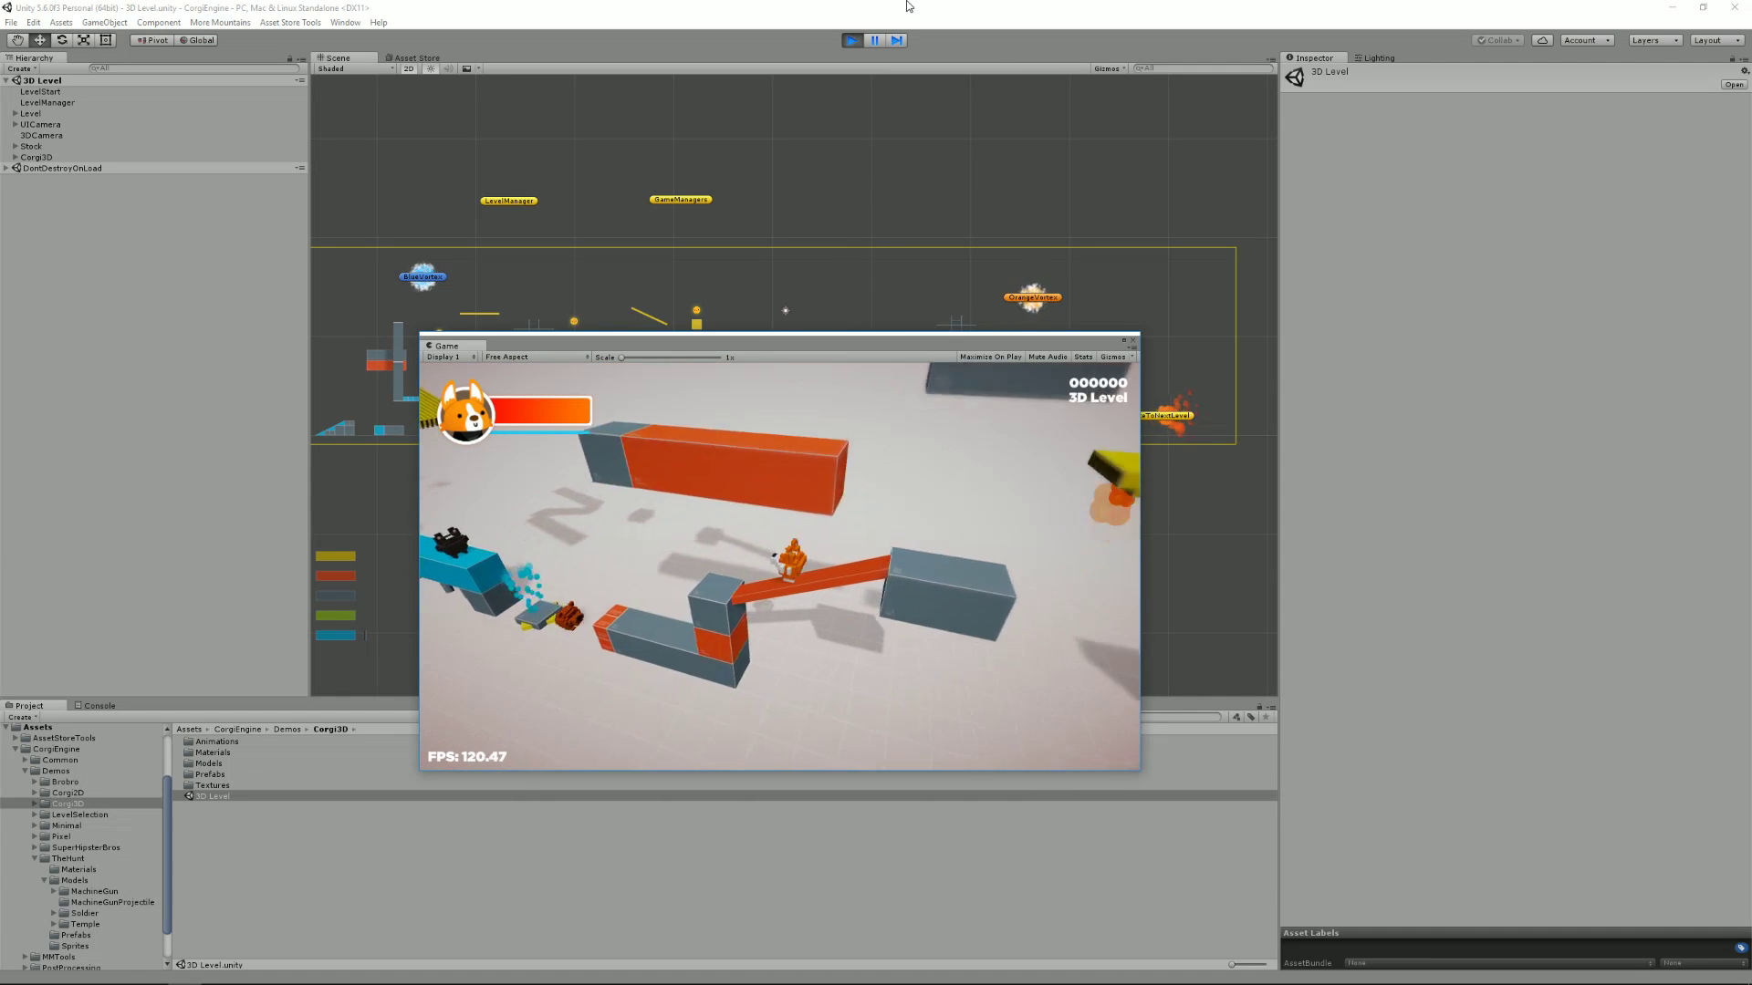
{"action": "key", "text": "Left"}
{"action": "key", "text": "Left"}
{"action": "key", "text": "space"}
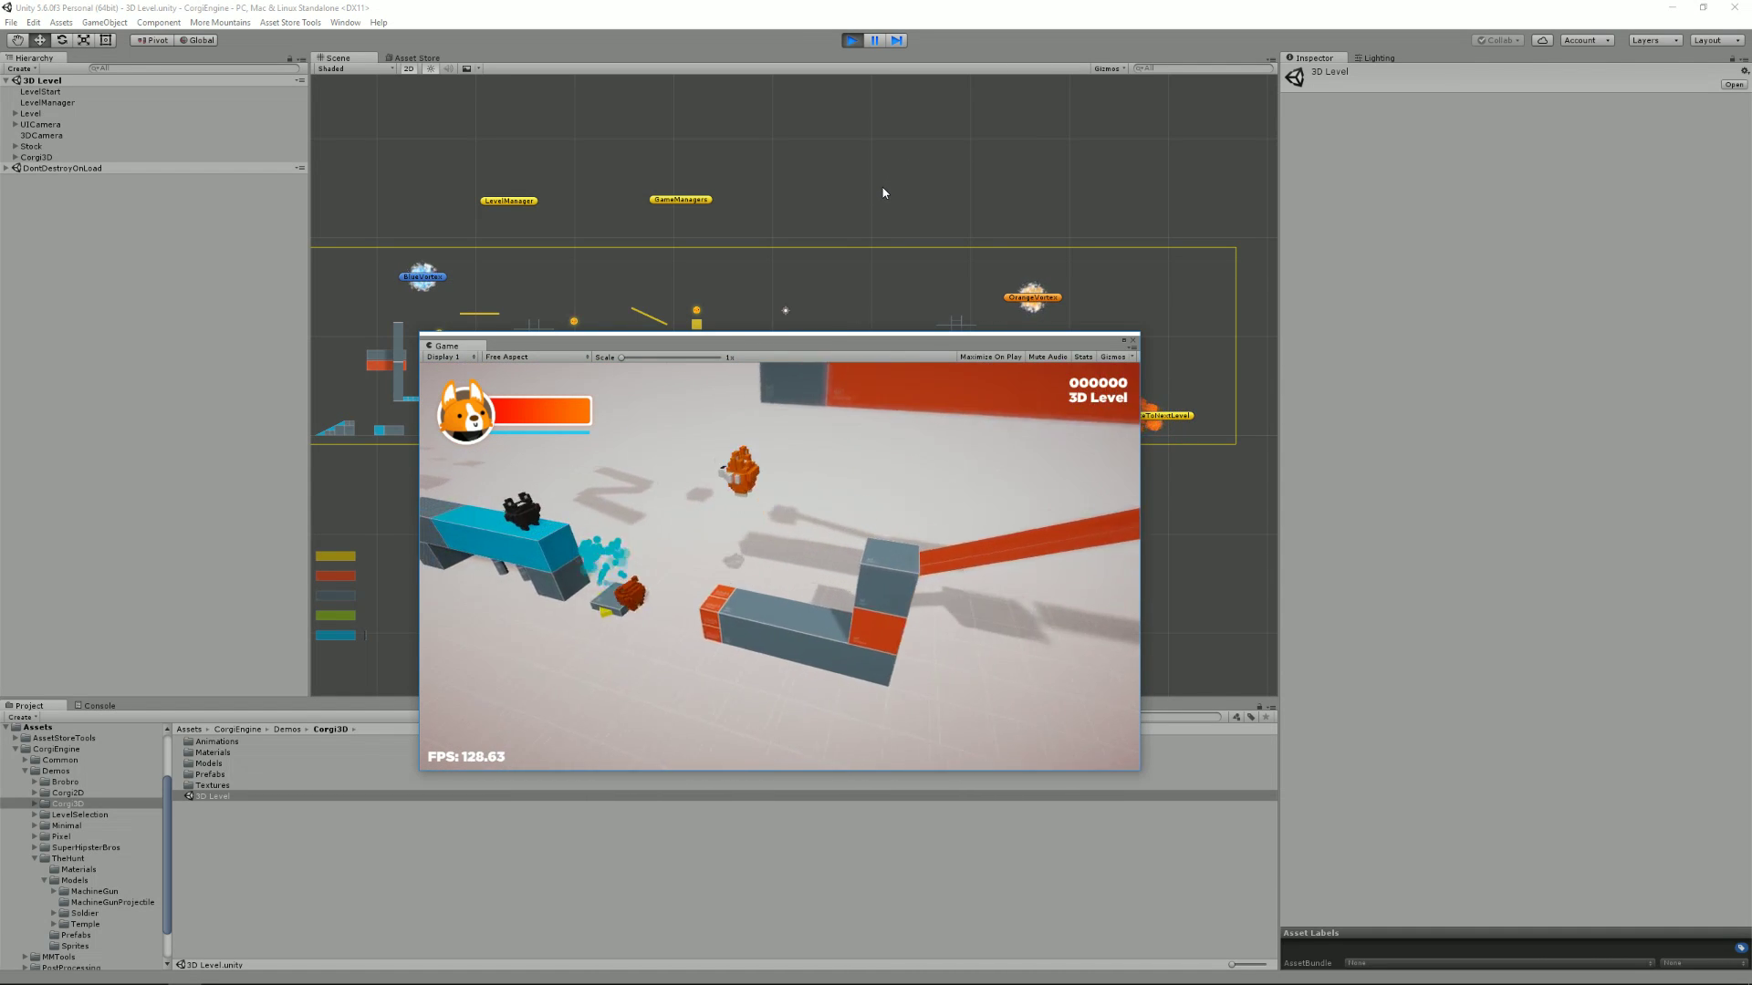
{"action": "key", "text": "space"}
{"action": "key", "text": "Left"}
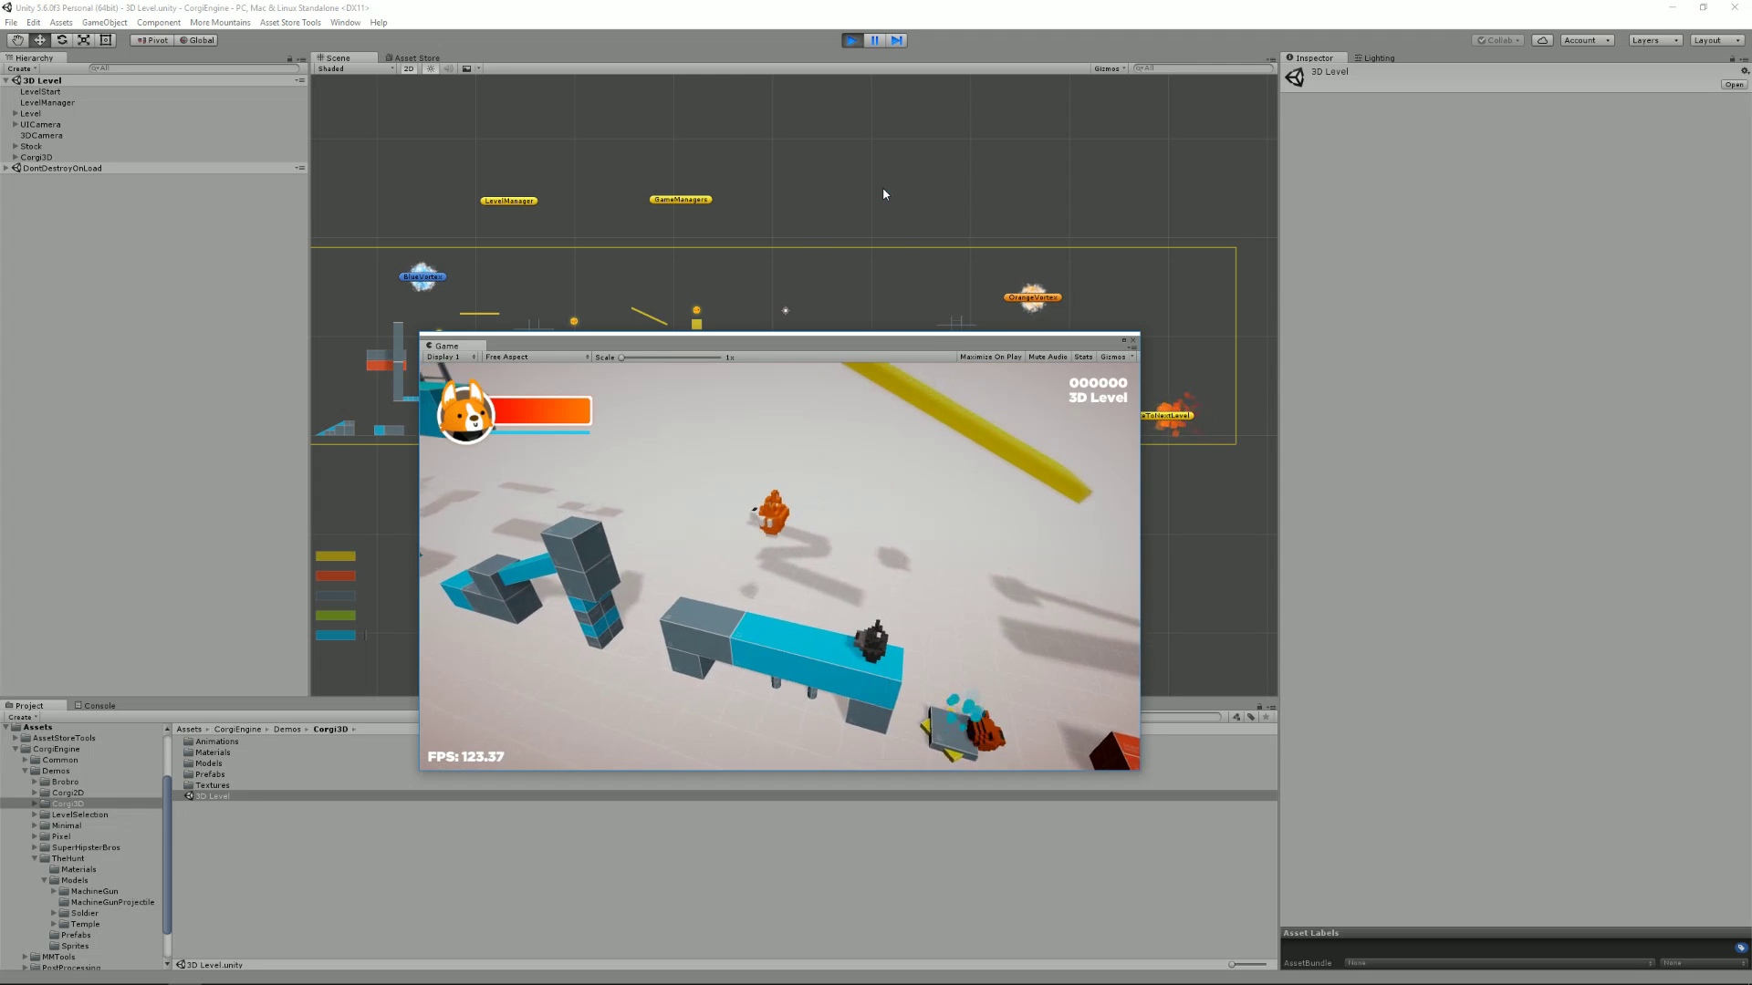
{"action": "key", "text": "space"}
{"action": "key", "text": "space"}
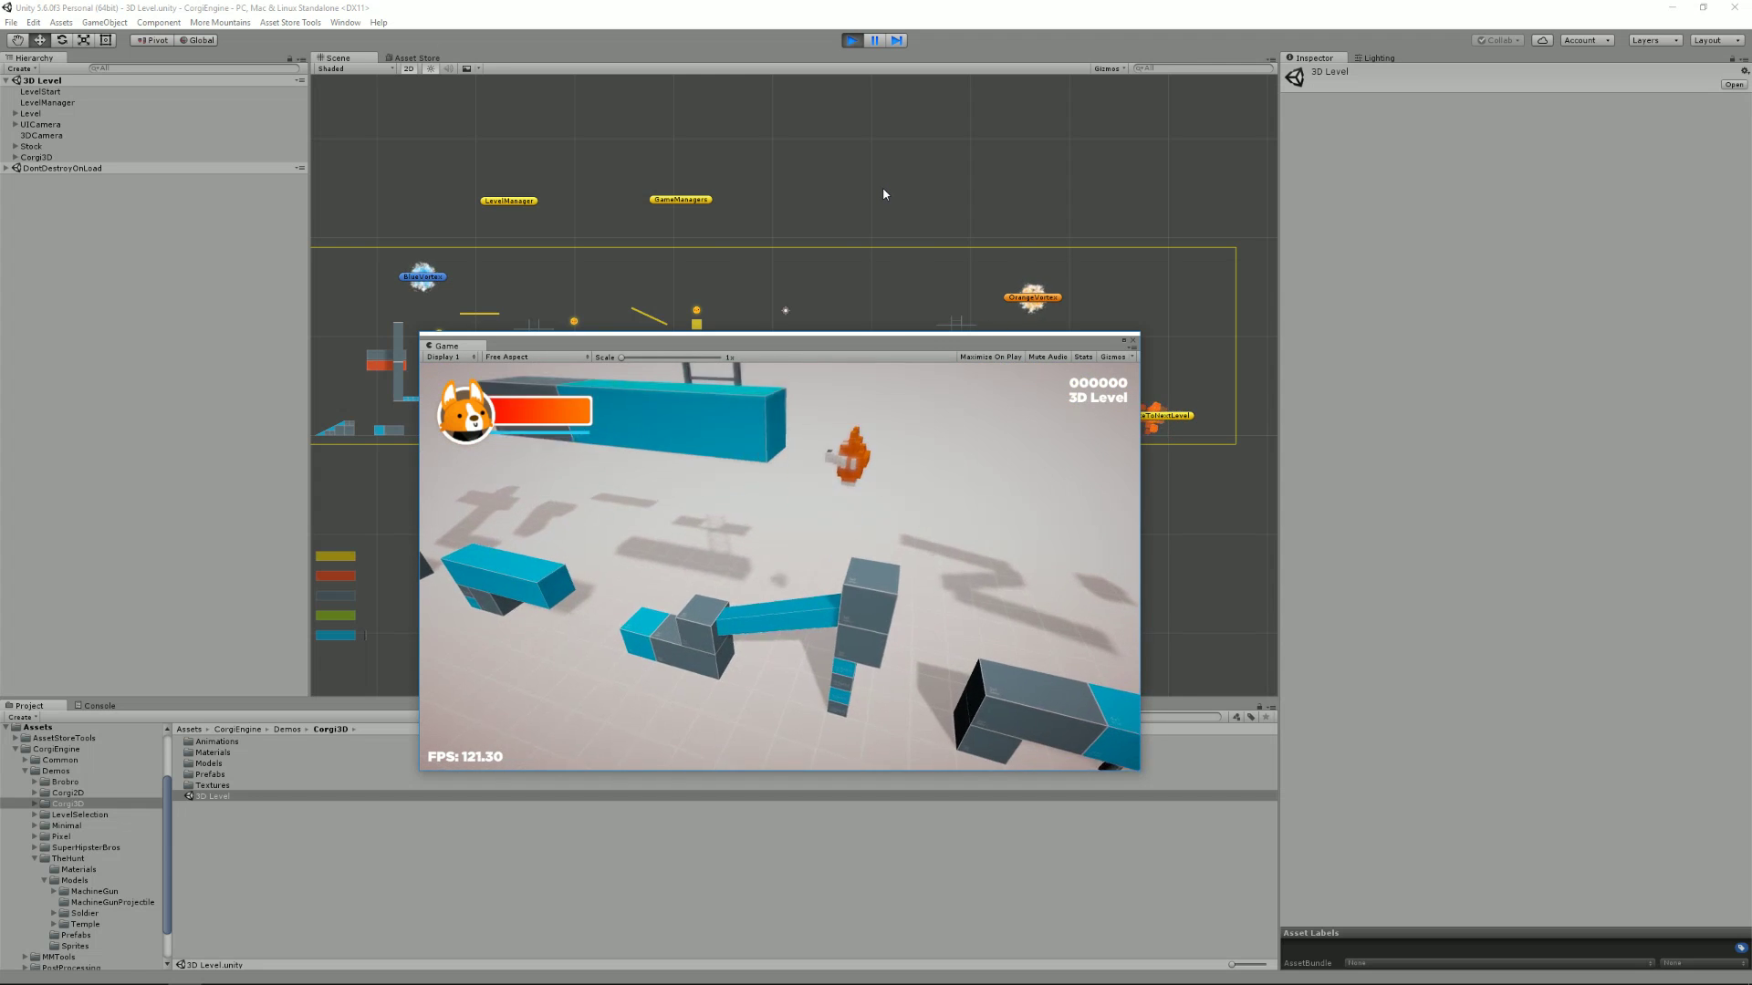
{"action": "key", "text": "space"}
{"action": "key", "text": "Left"}
{"action": "key", "text": "Left"}
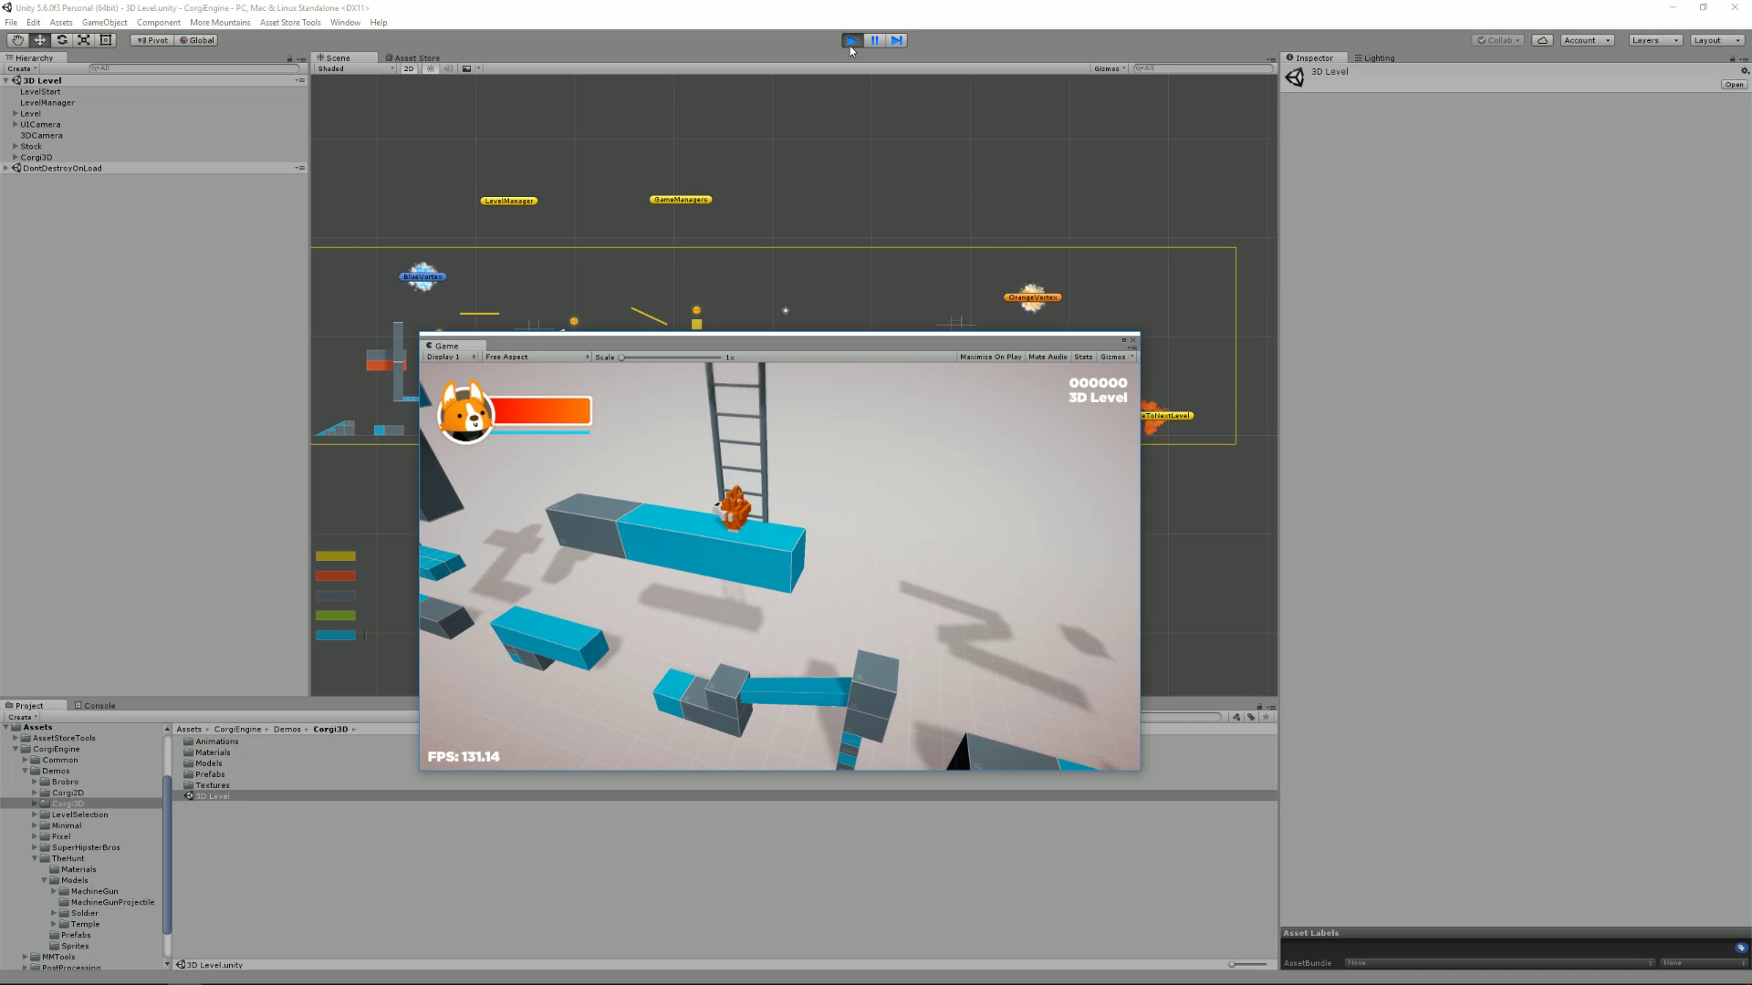
{"action": "left_click", "coordinate": [850, 43]}
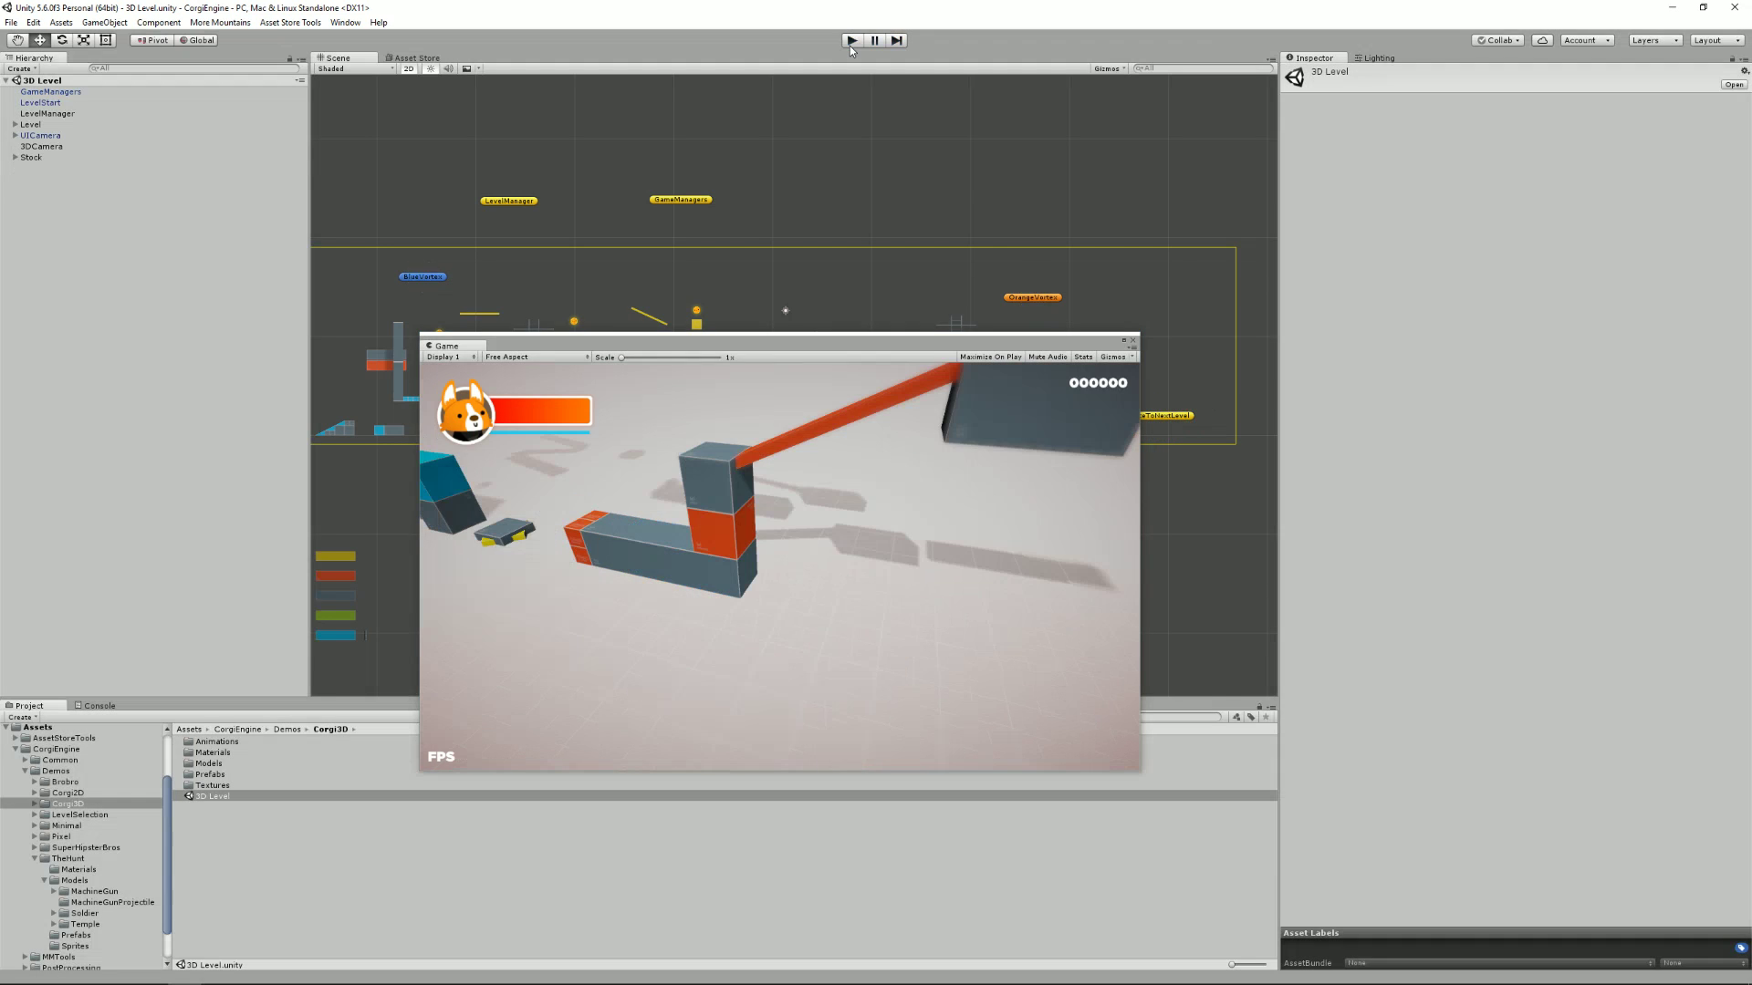
Move the game view out of the way and open the Mesa1 scene from the Corgi2D demos folder
{"action": "left_click_drag", "start_coordinate": [922, 338], "coordinate": [0, 415]}
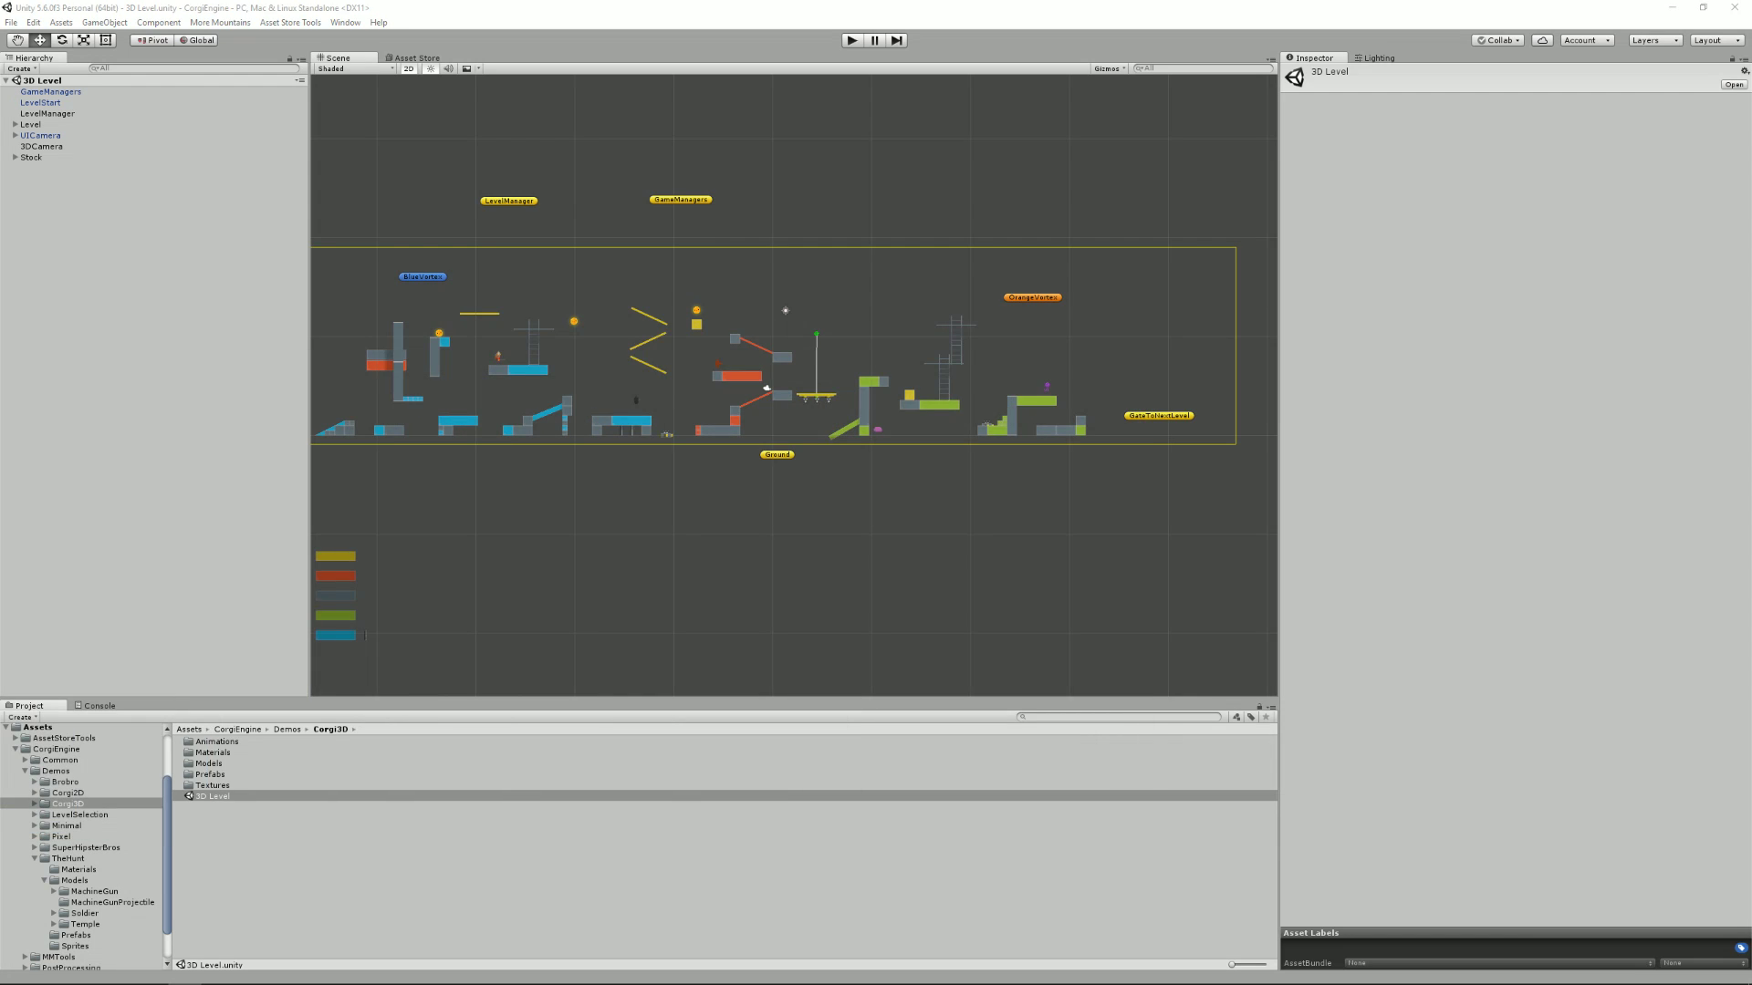
{"action": "left_click", "coordinate": [117, 792]}
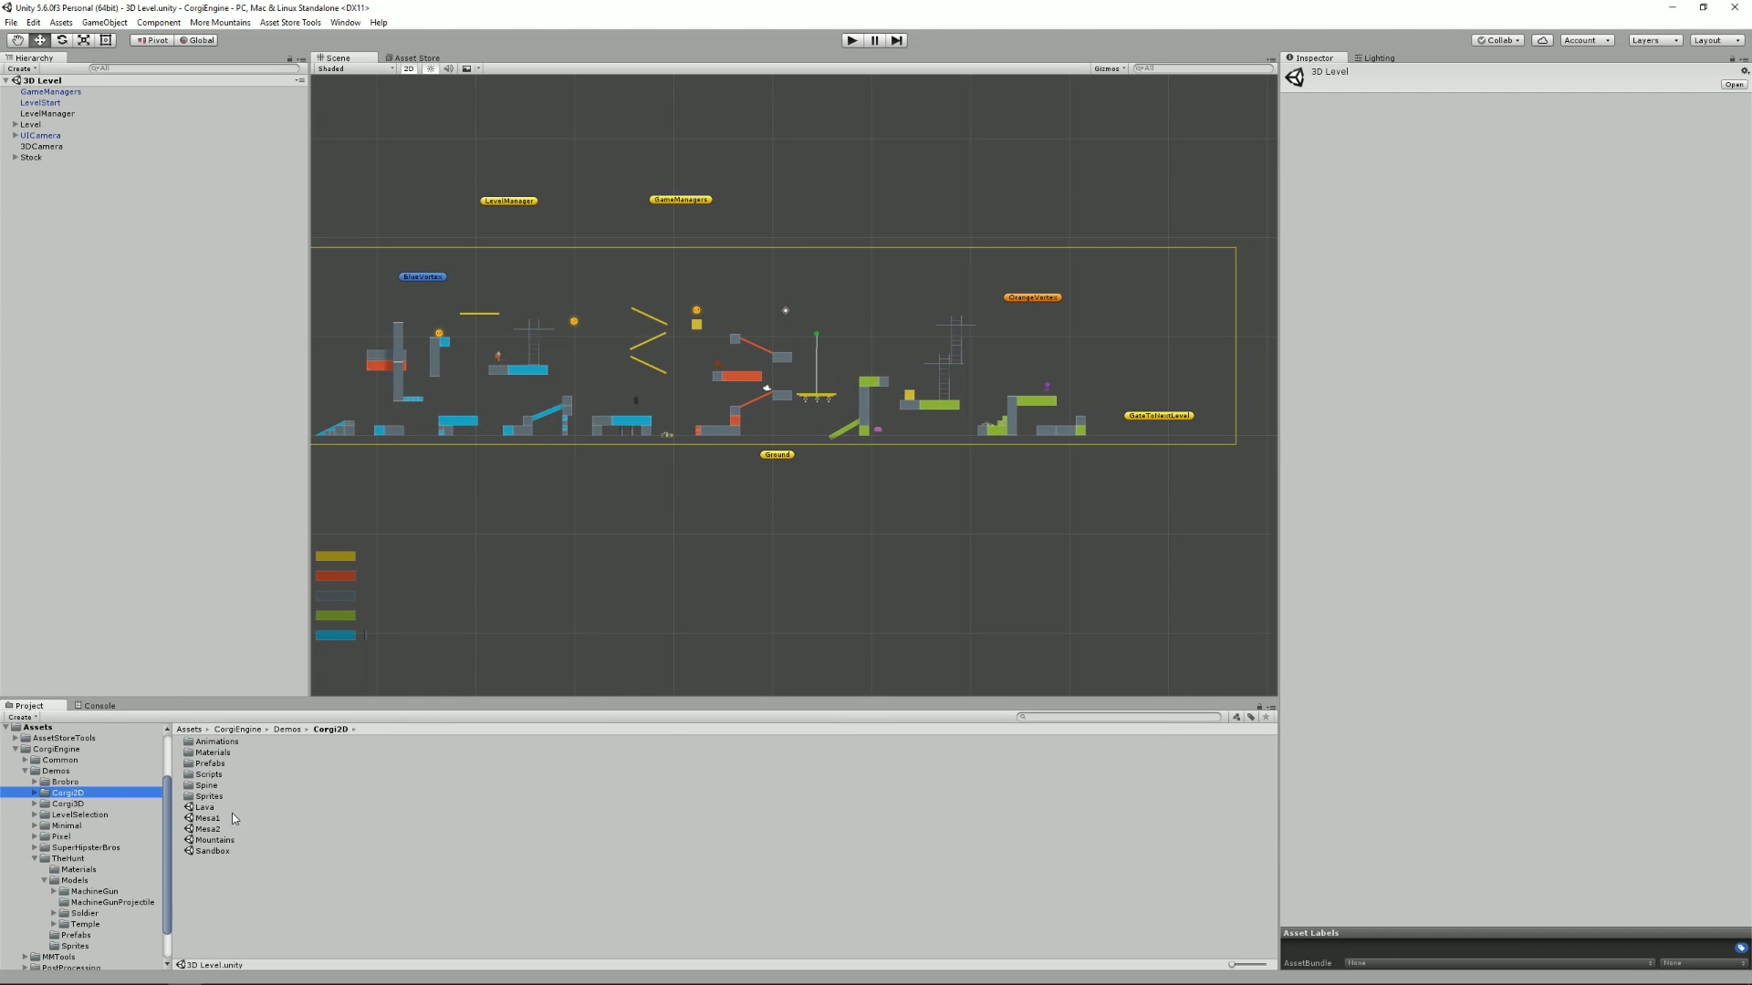
{"action": "double_click", "coordinate": [231, 817]}
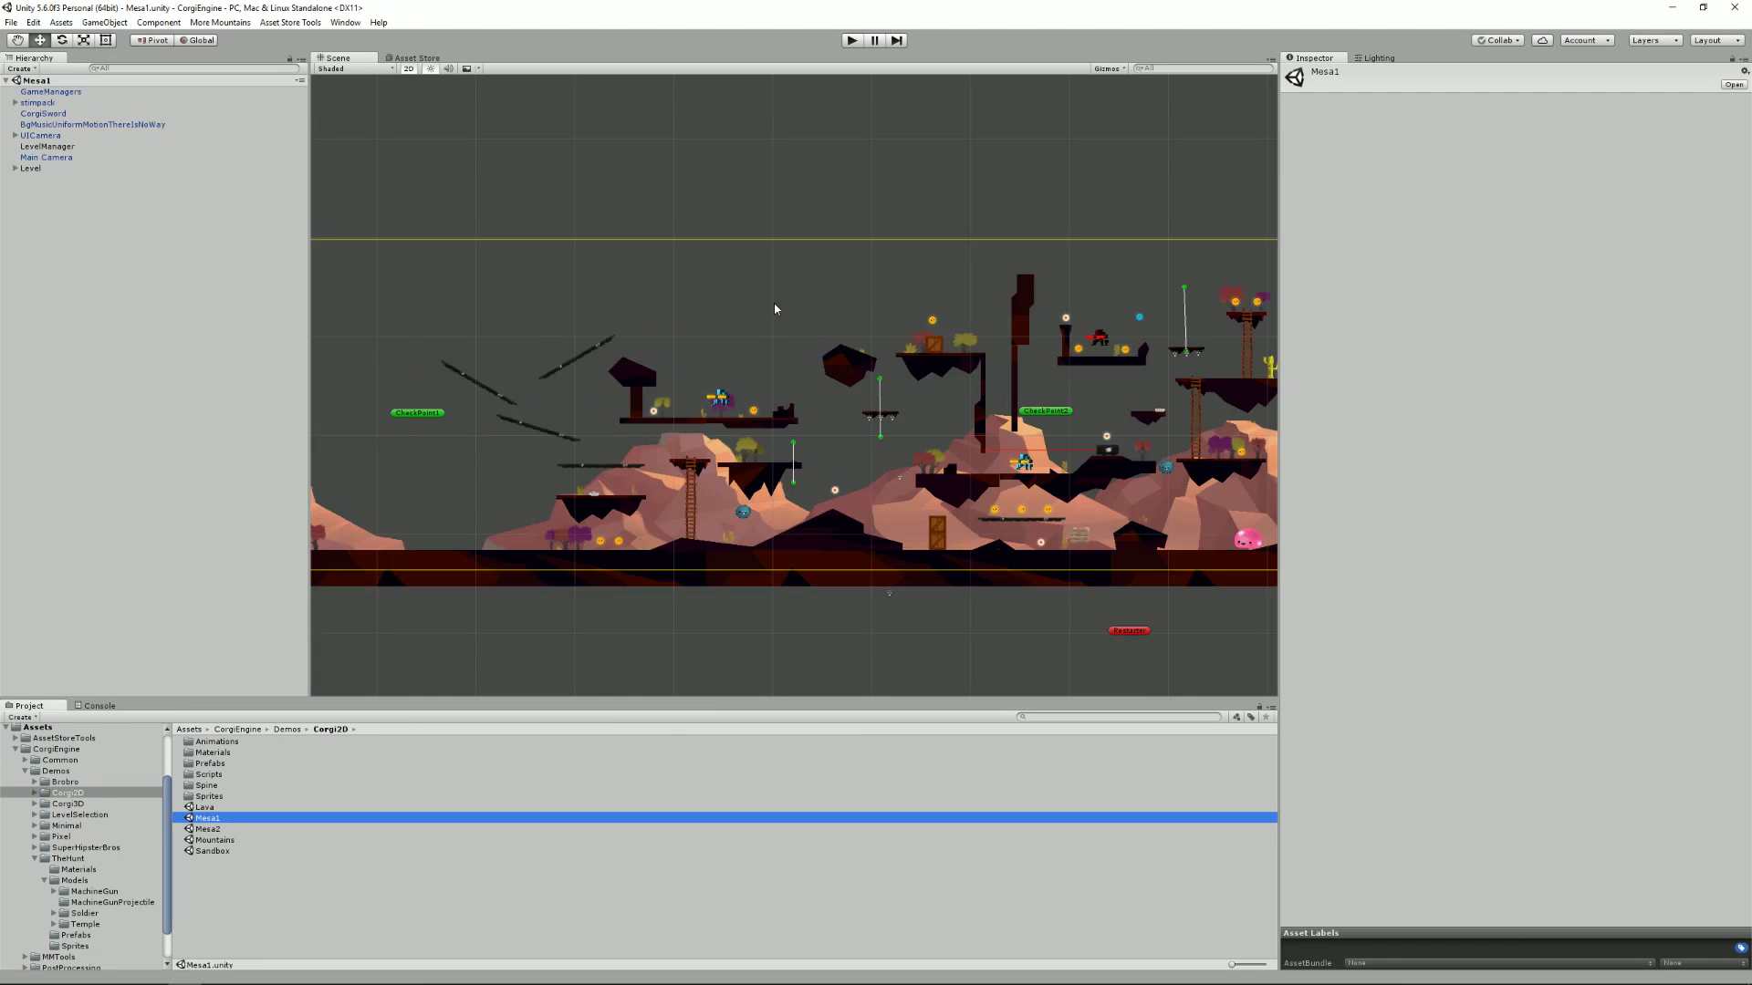
Run Mesa1, move the character forward past the coins and back to preview the background parallax, and stop the game
{"action": "left_click", "coordinate": [850, 47]}
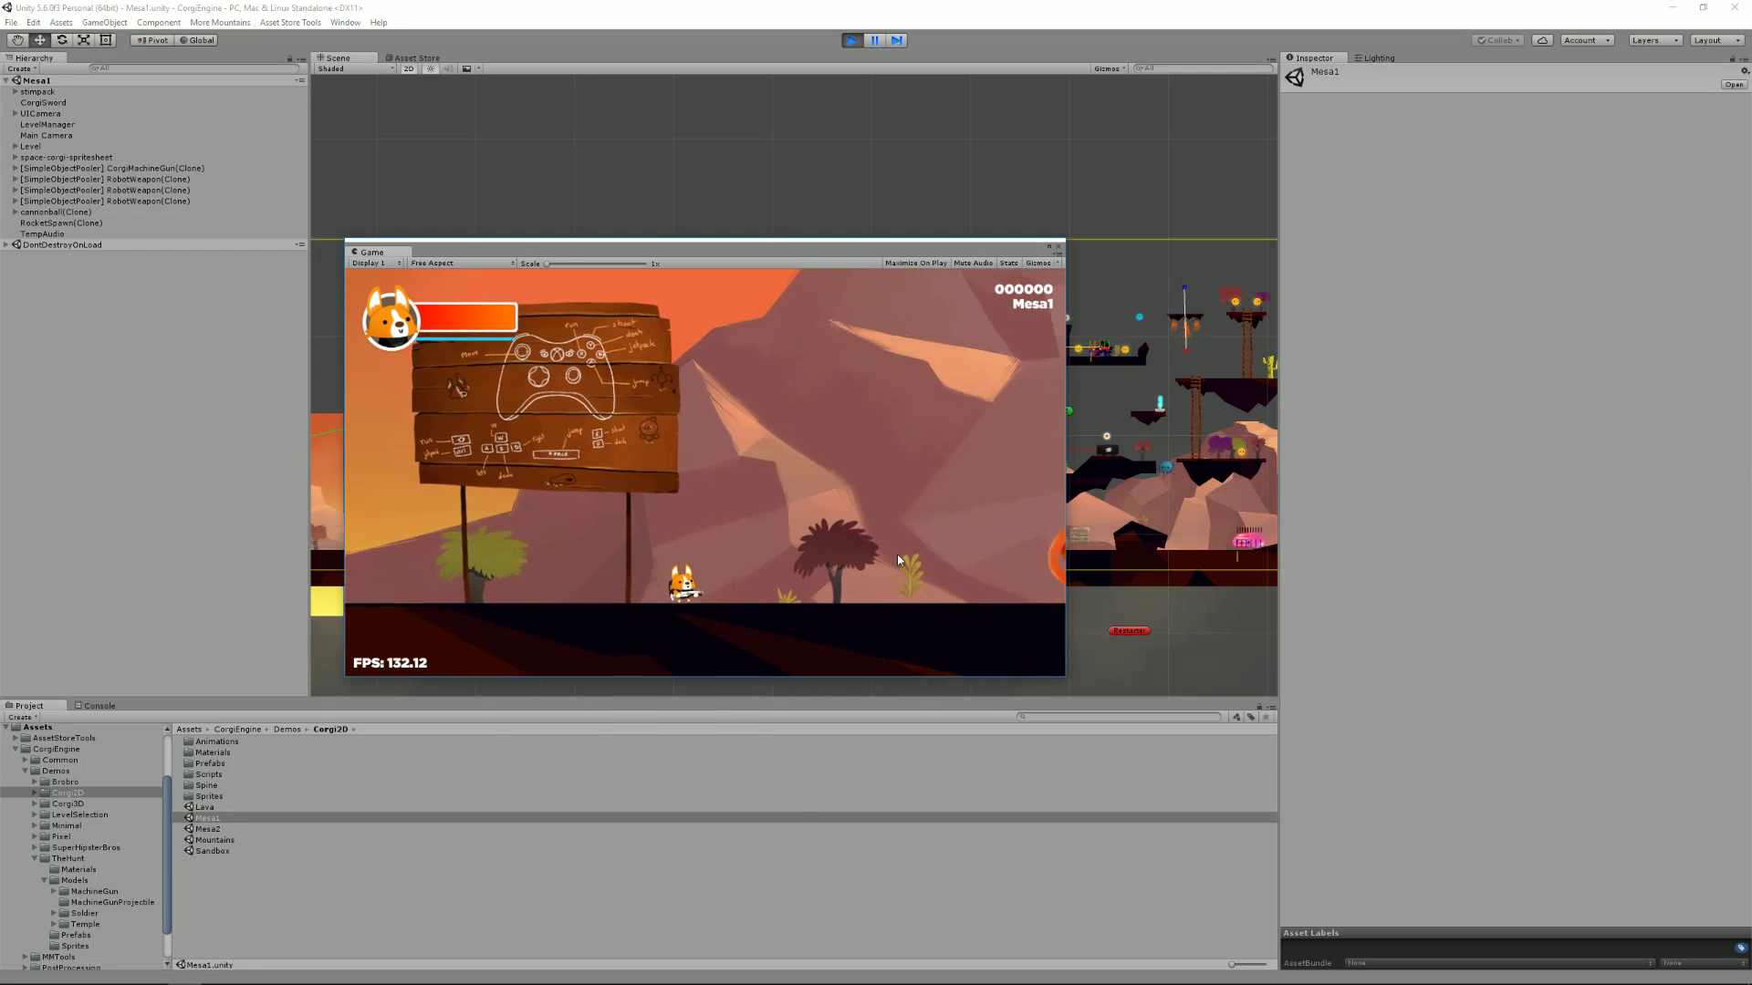
{"action": "key", "text": "d"}
{"action": "key", "text": "space"}
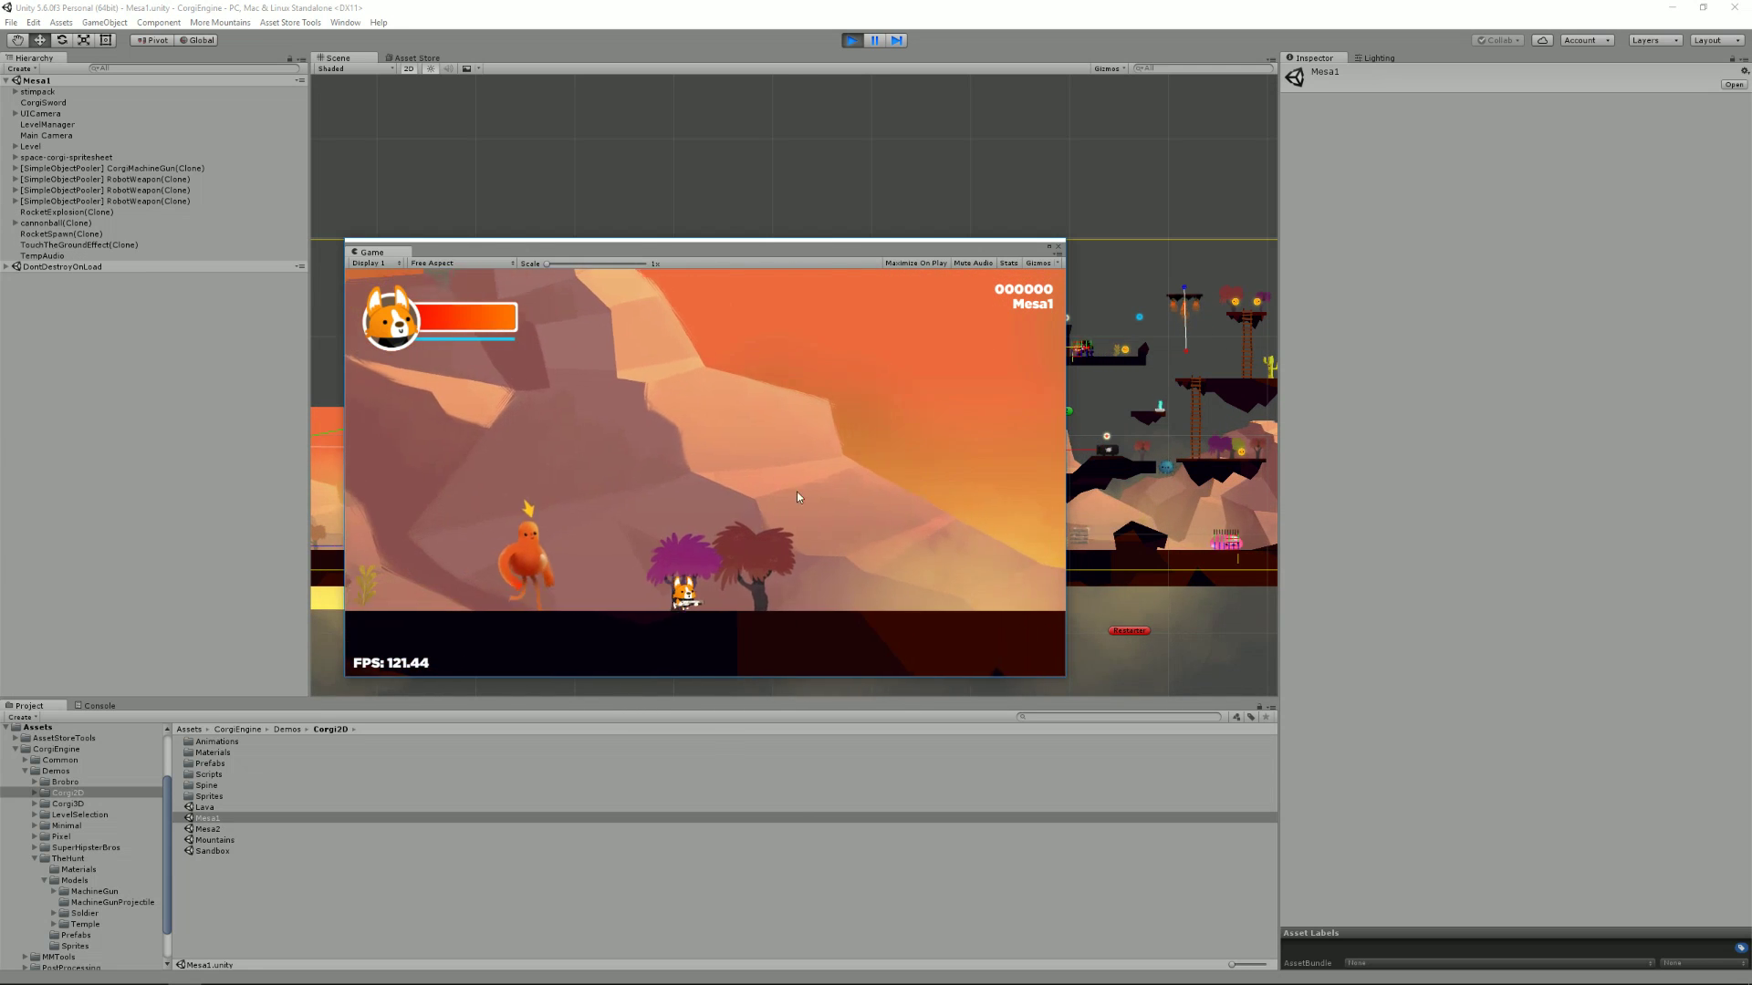
{"action": "key", "text": "Right"}
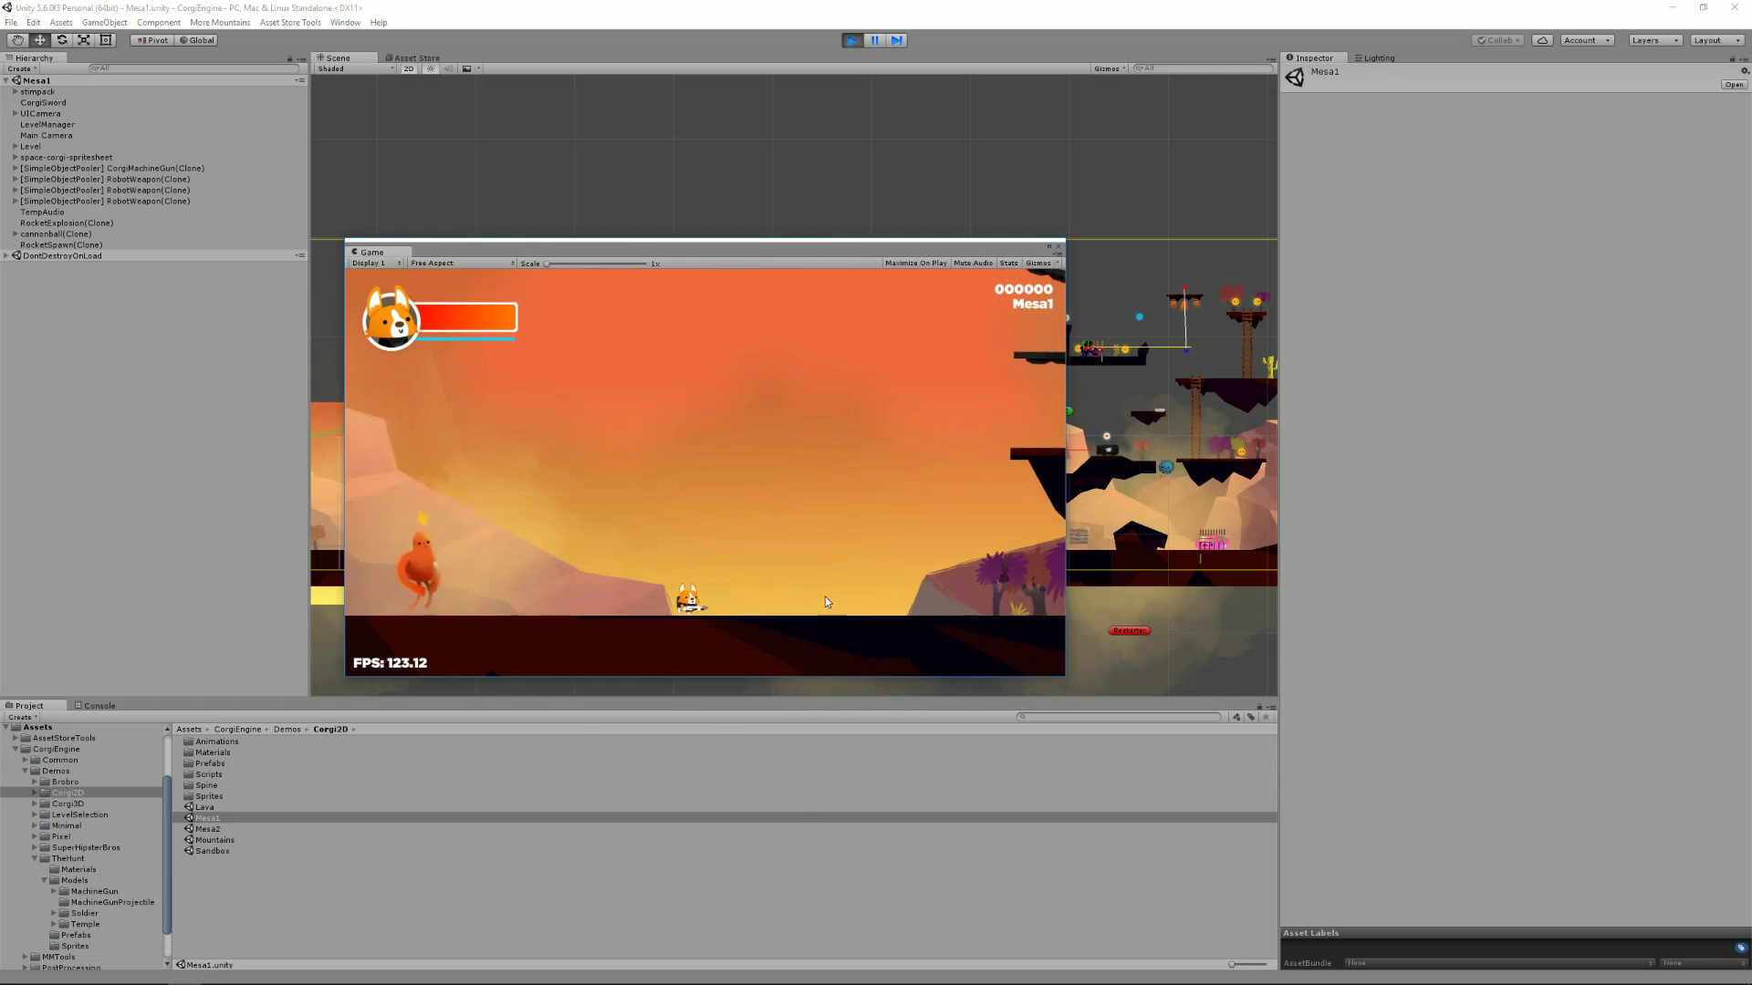
{"action": "key", "text": "Right"}
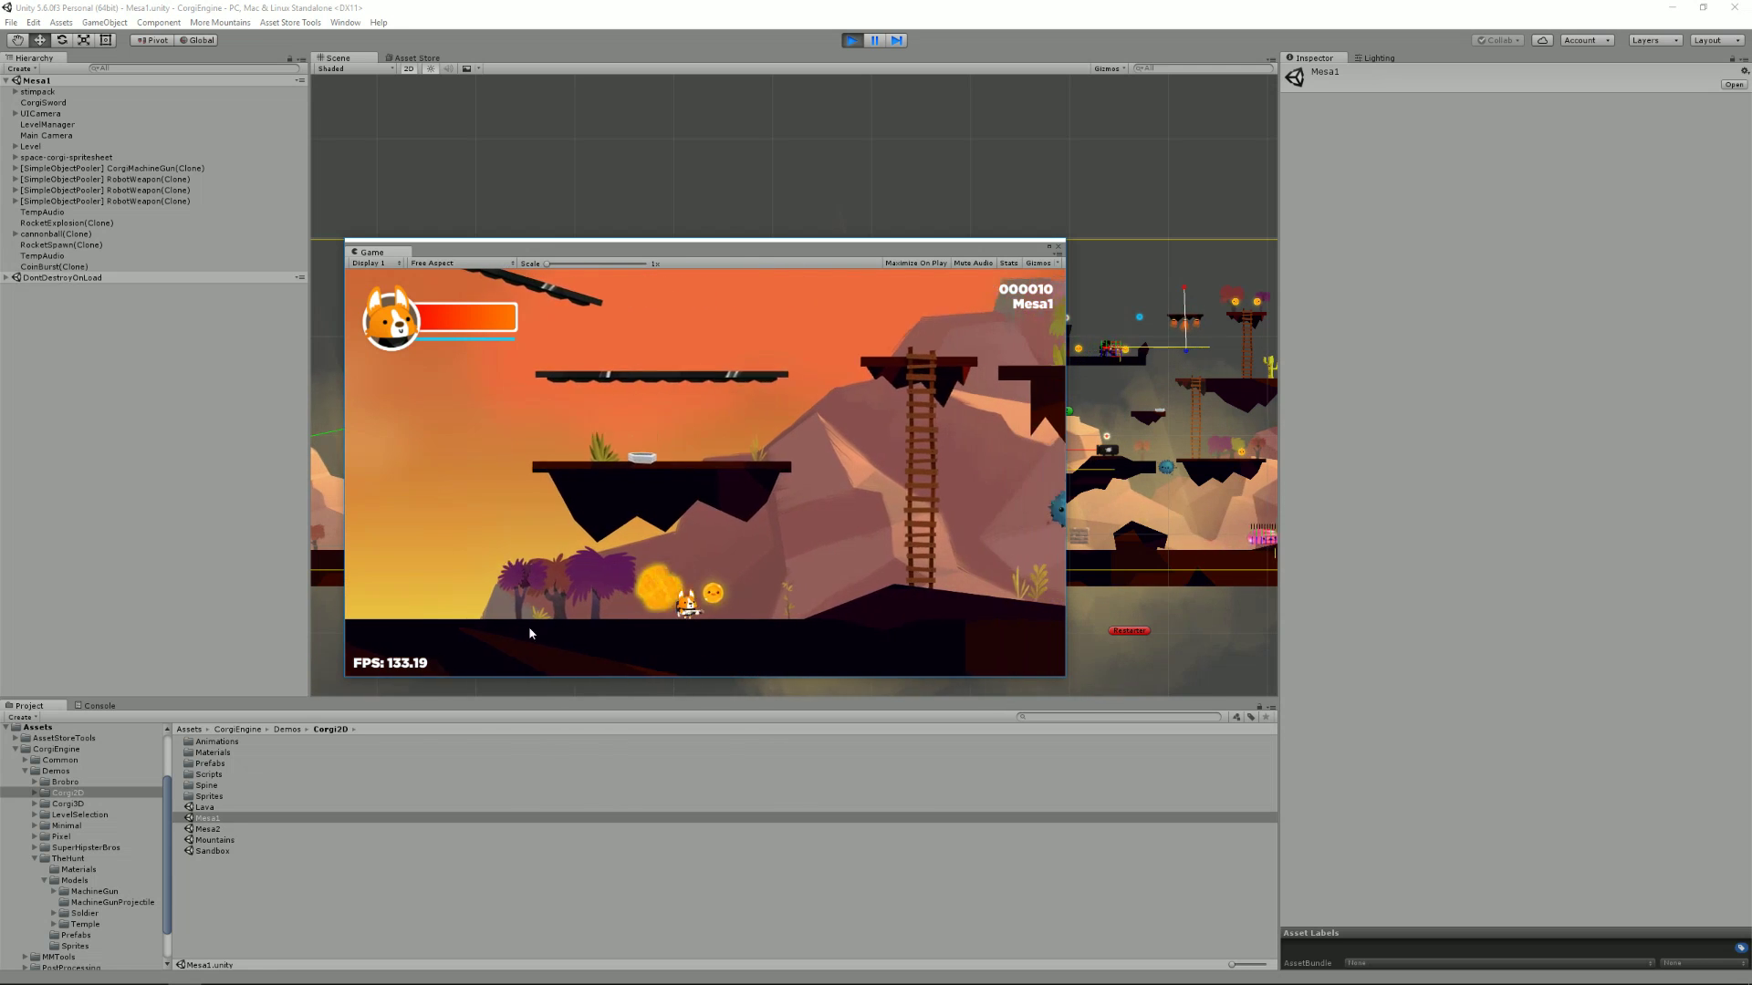
{"action": "key", "text": "Right"}
{"action": "key", "text": "Left"}
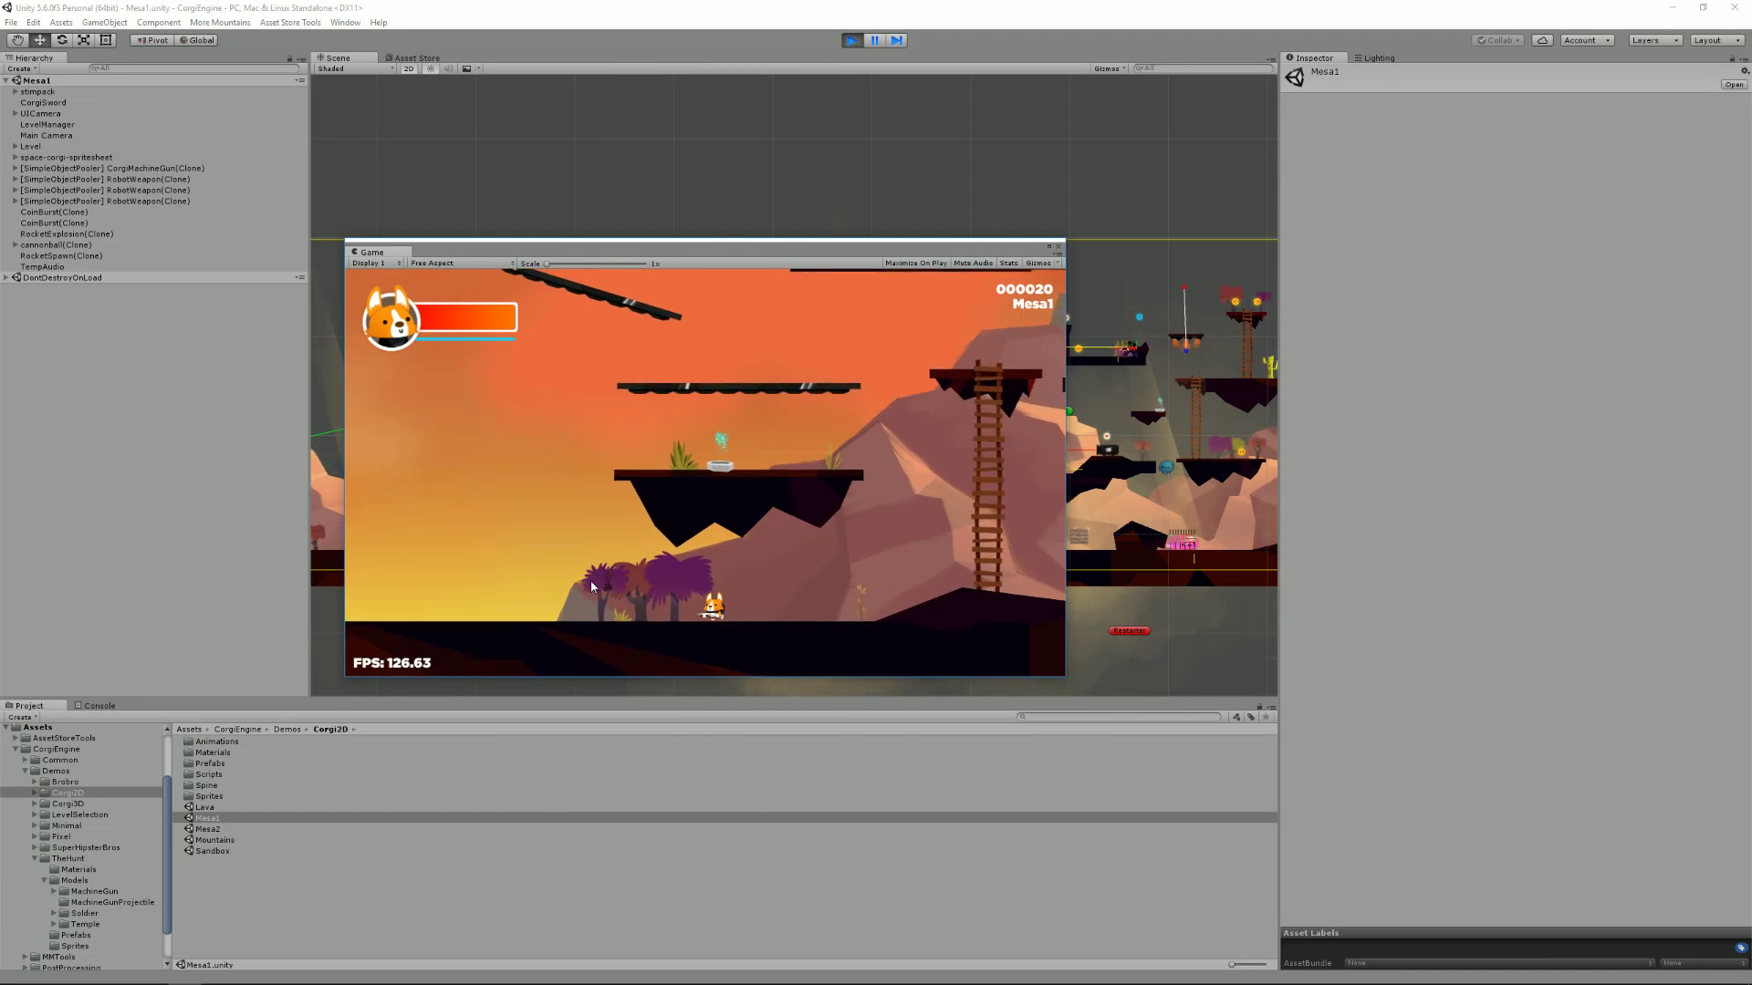
{"action": "key", "text": "Left"}
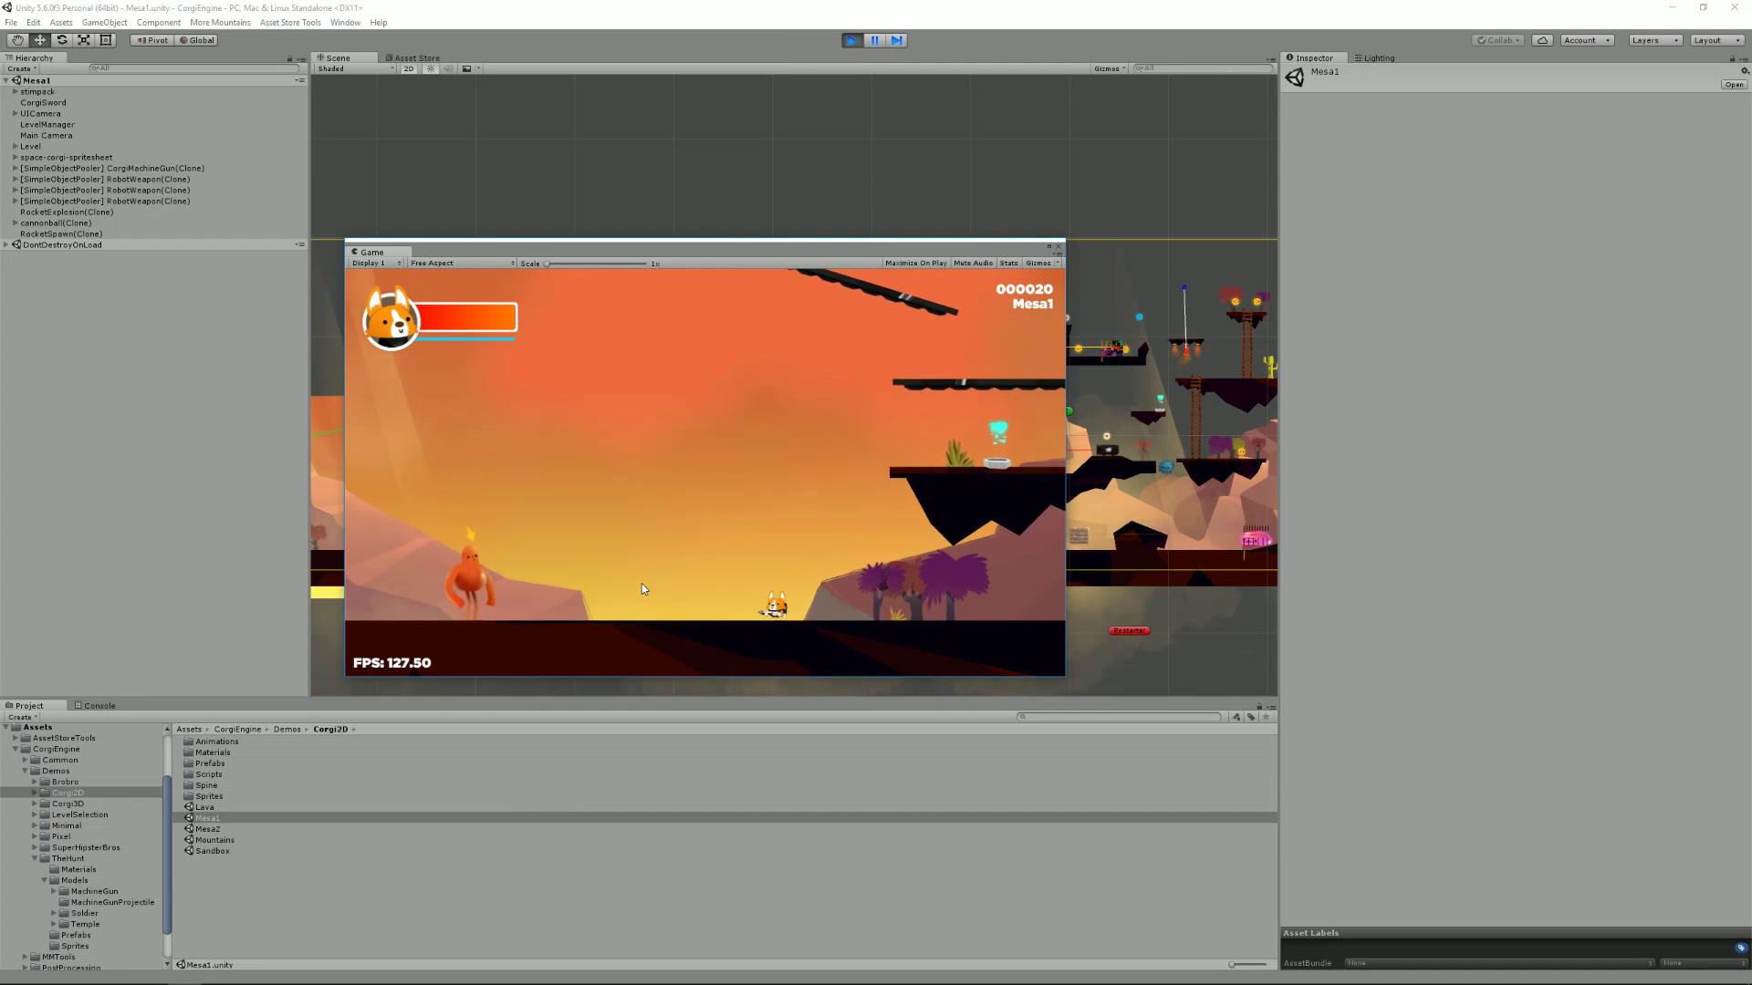
{"action": "left_click", "coordinate": [850, 39]}
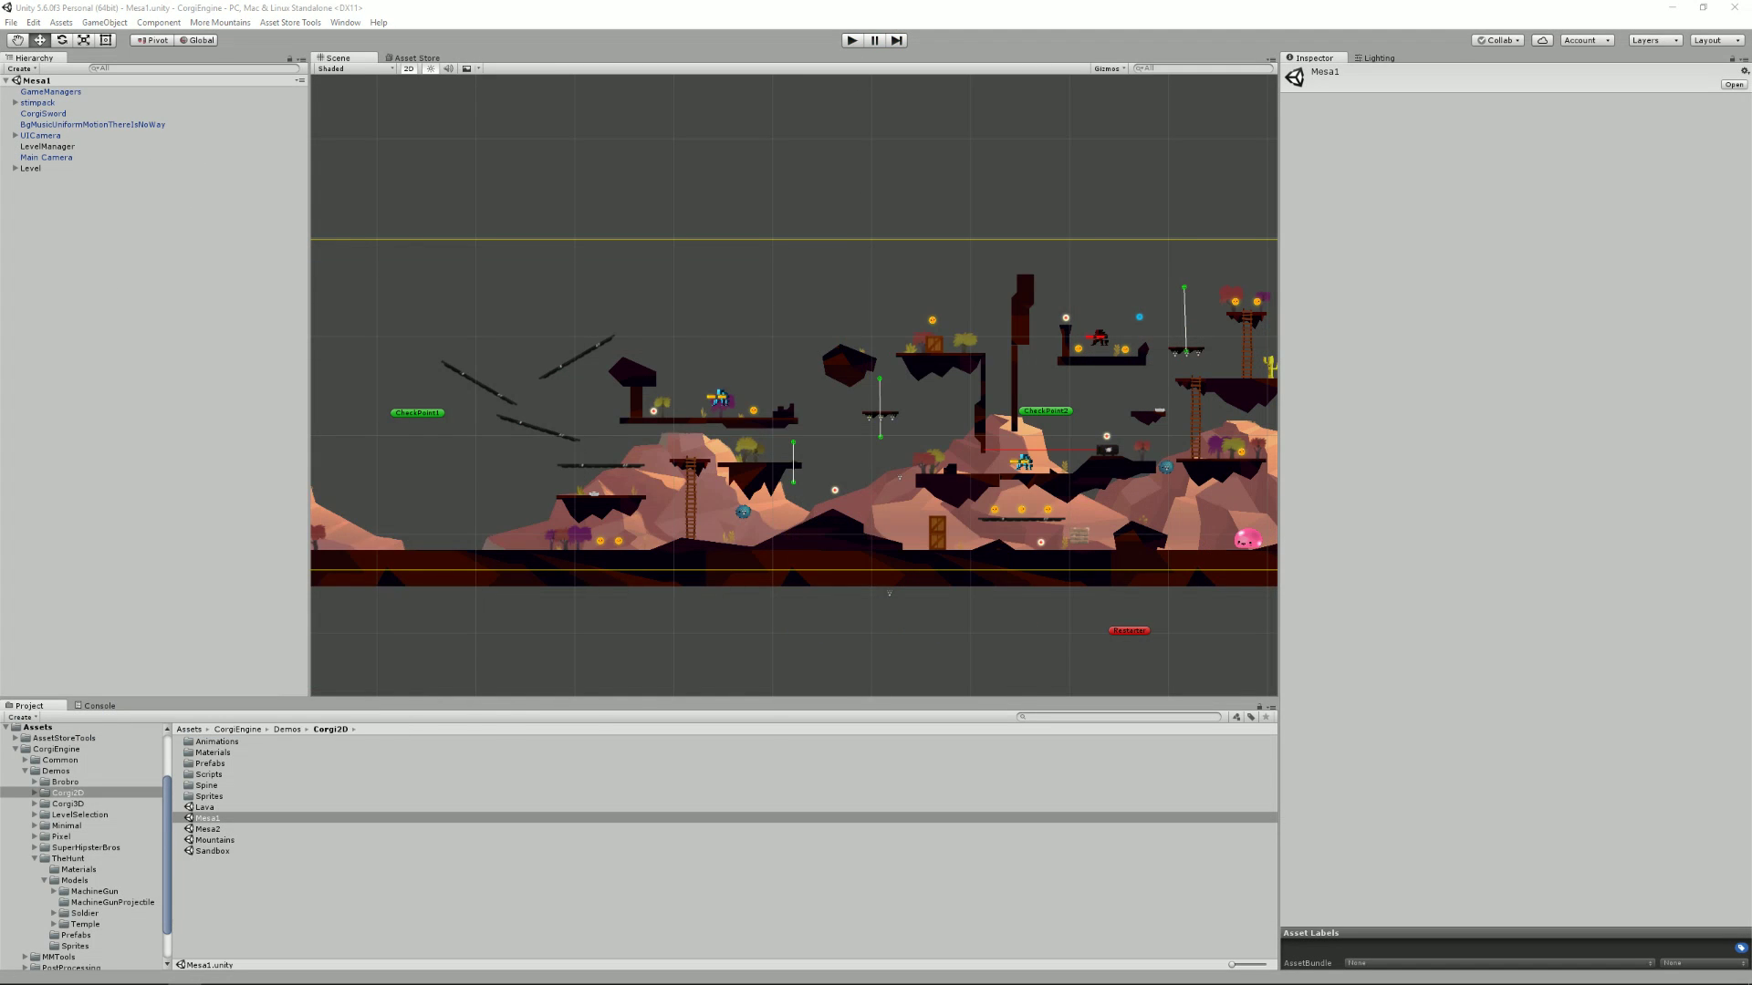
Show the Main Camera's Parallax Camera settings and the Parallax Element script on Level's Background object
{"action": "left_click", "coordinate": [84, 157]}
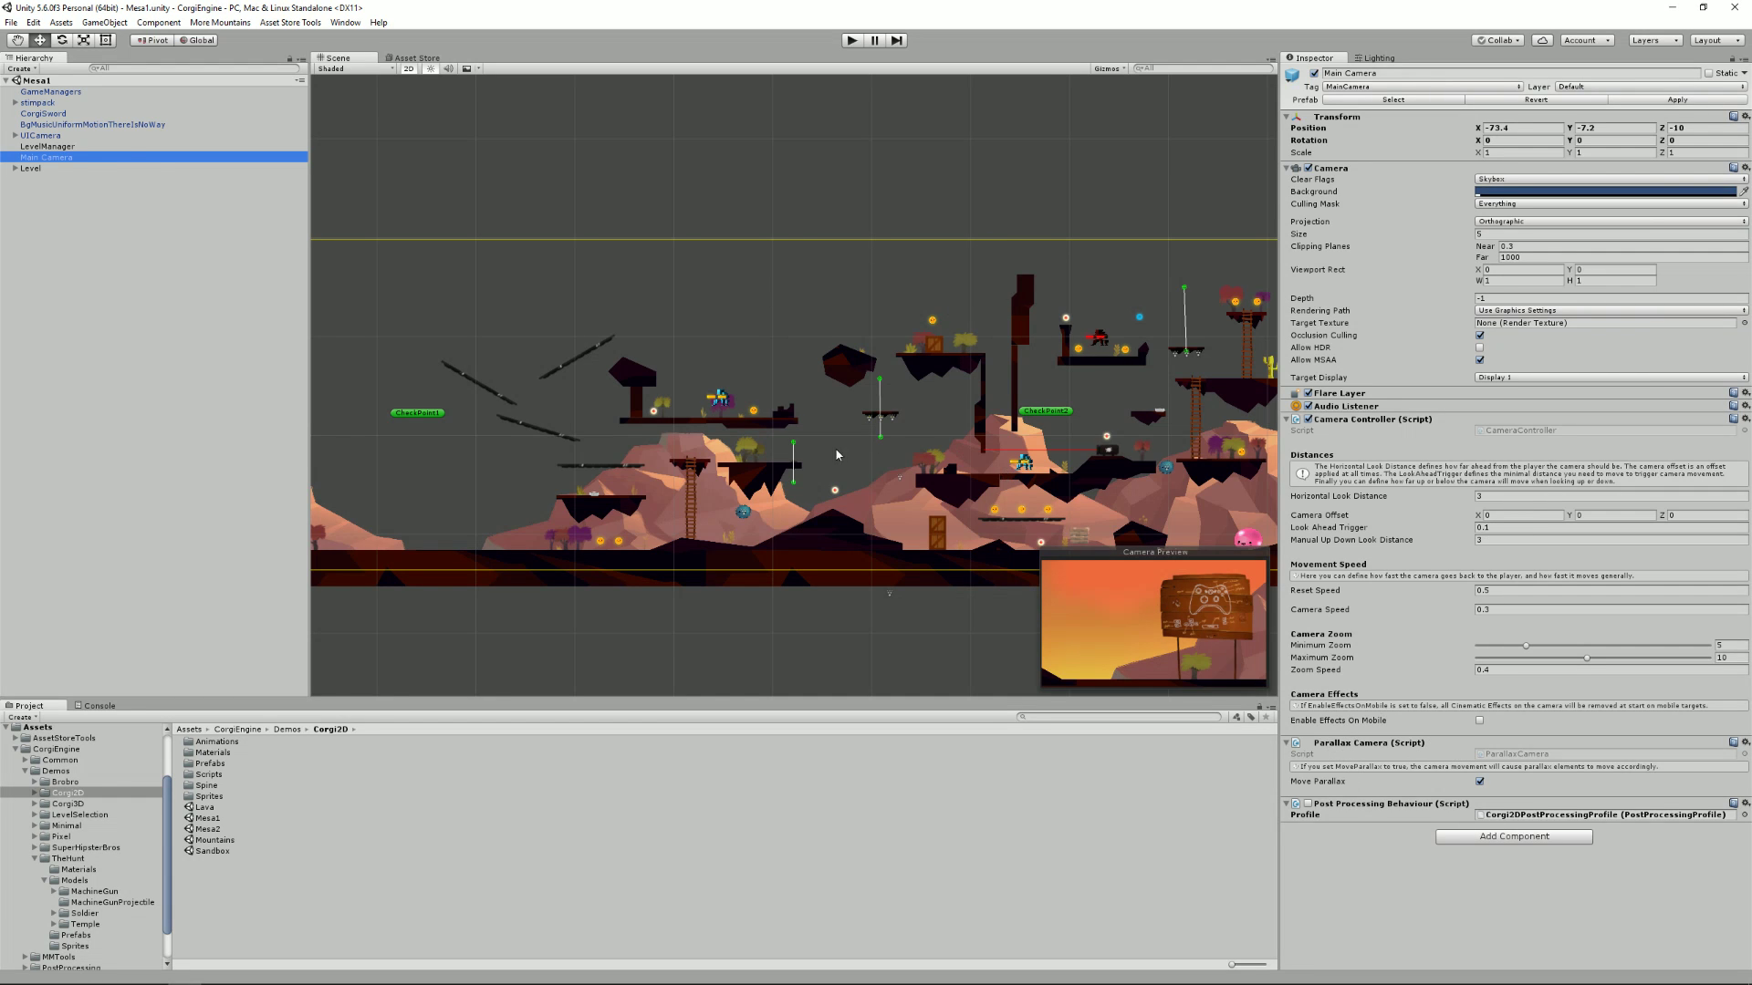
{"action": "left_click", "coordinate": [15, 169]}
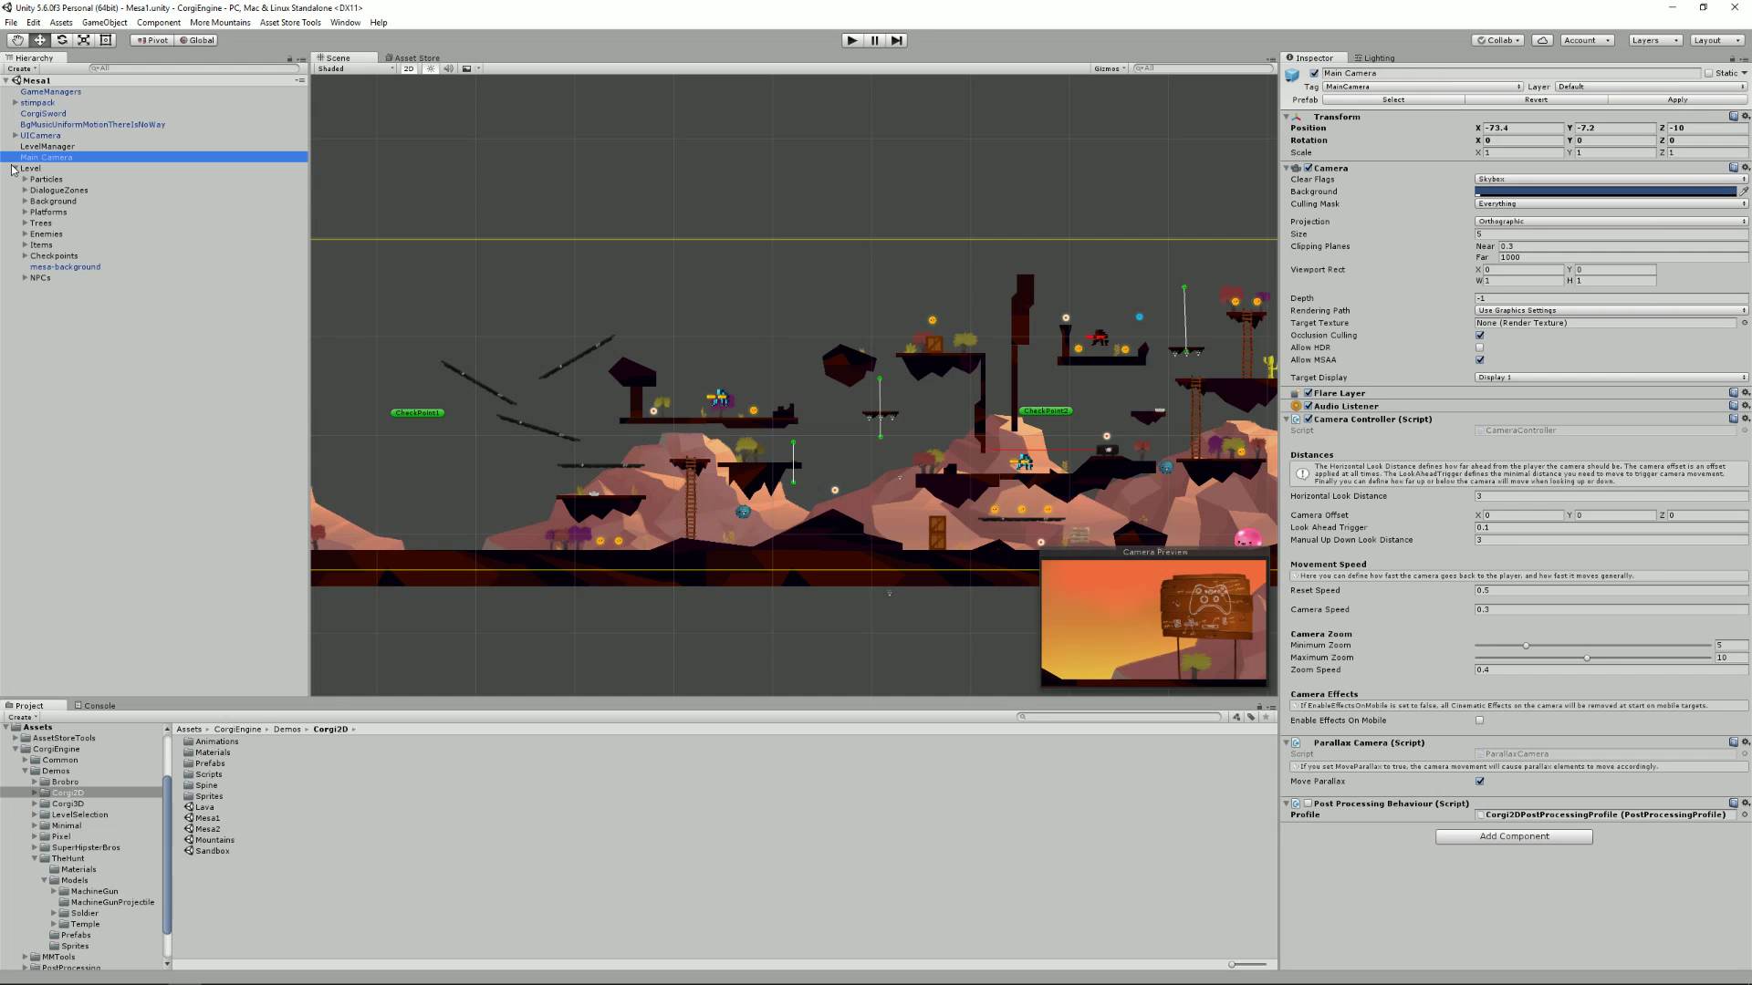
{"action": "left_click", "coordinate": [525, 538]}
{"action": "left_click", "coordinate": [73, 202]}
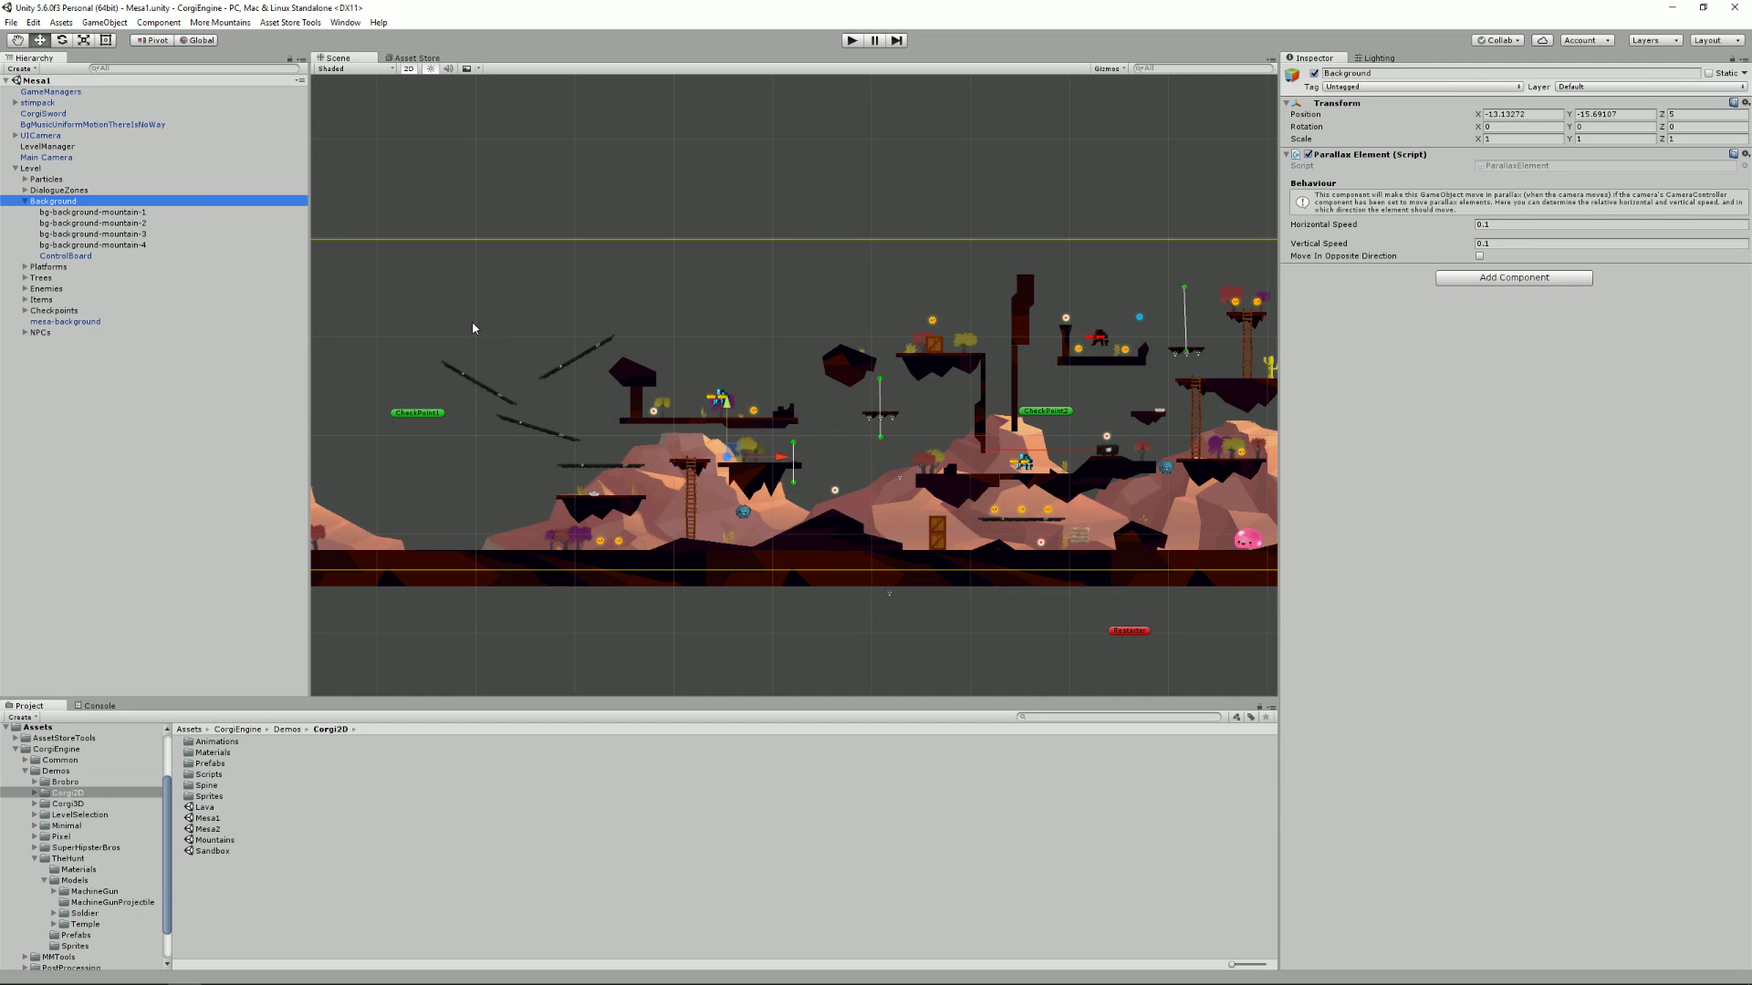
Try shifting the Background object in the scene to show which elements it contains, and undo the move
{"action": "left_click_drag", "start_coordinate": [739, 461], "coordinate": [822, 383]}
{"action": "key", "text": "ctrl+z"}
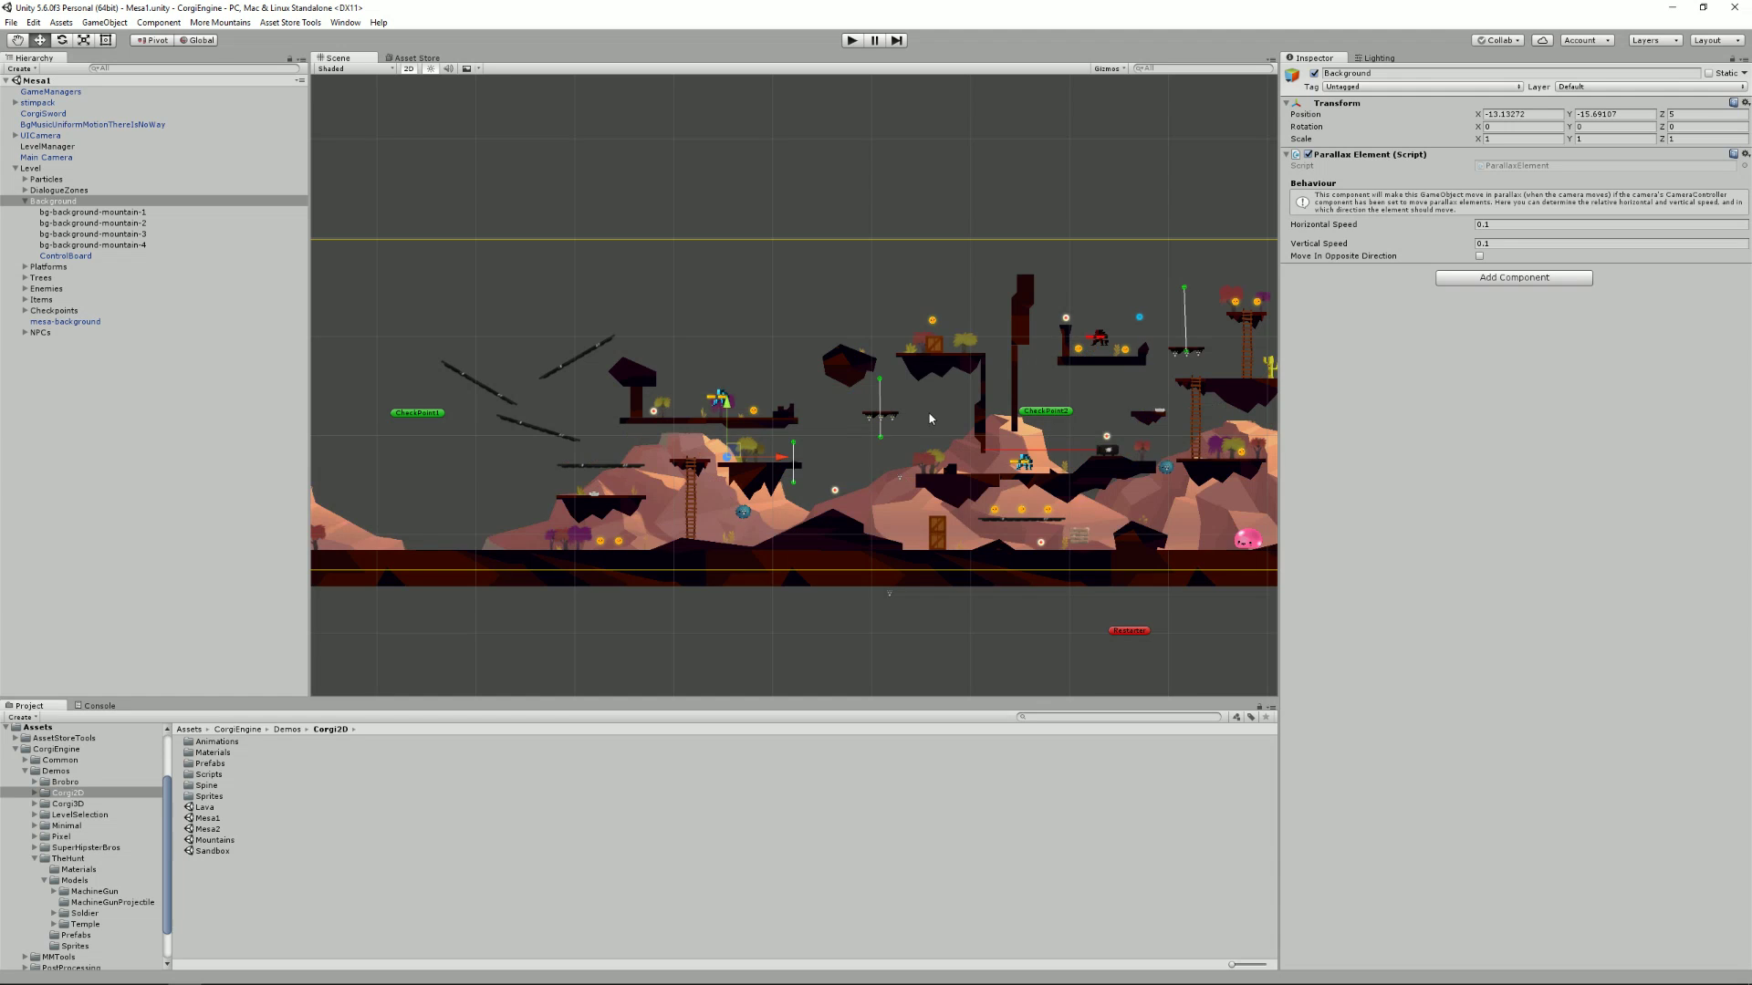
{"action": "scroll", "coordinate": [849, 388], "scroll_direction": "down", "scroll_amount": 5}
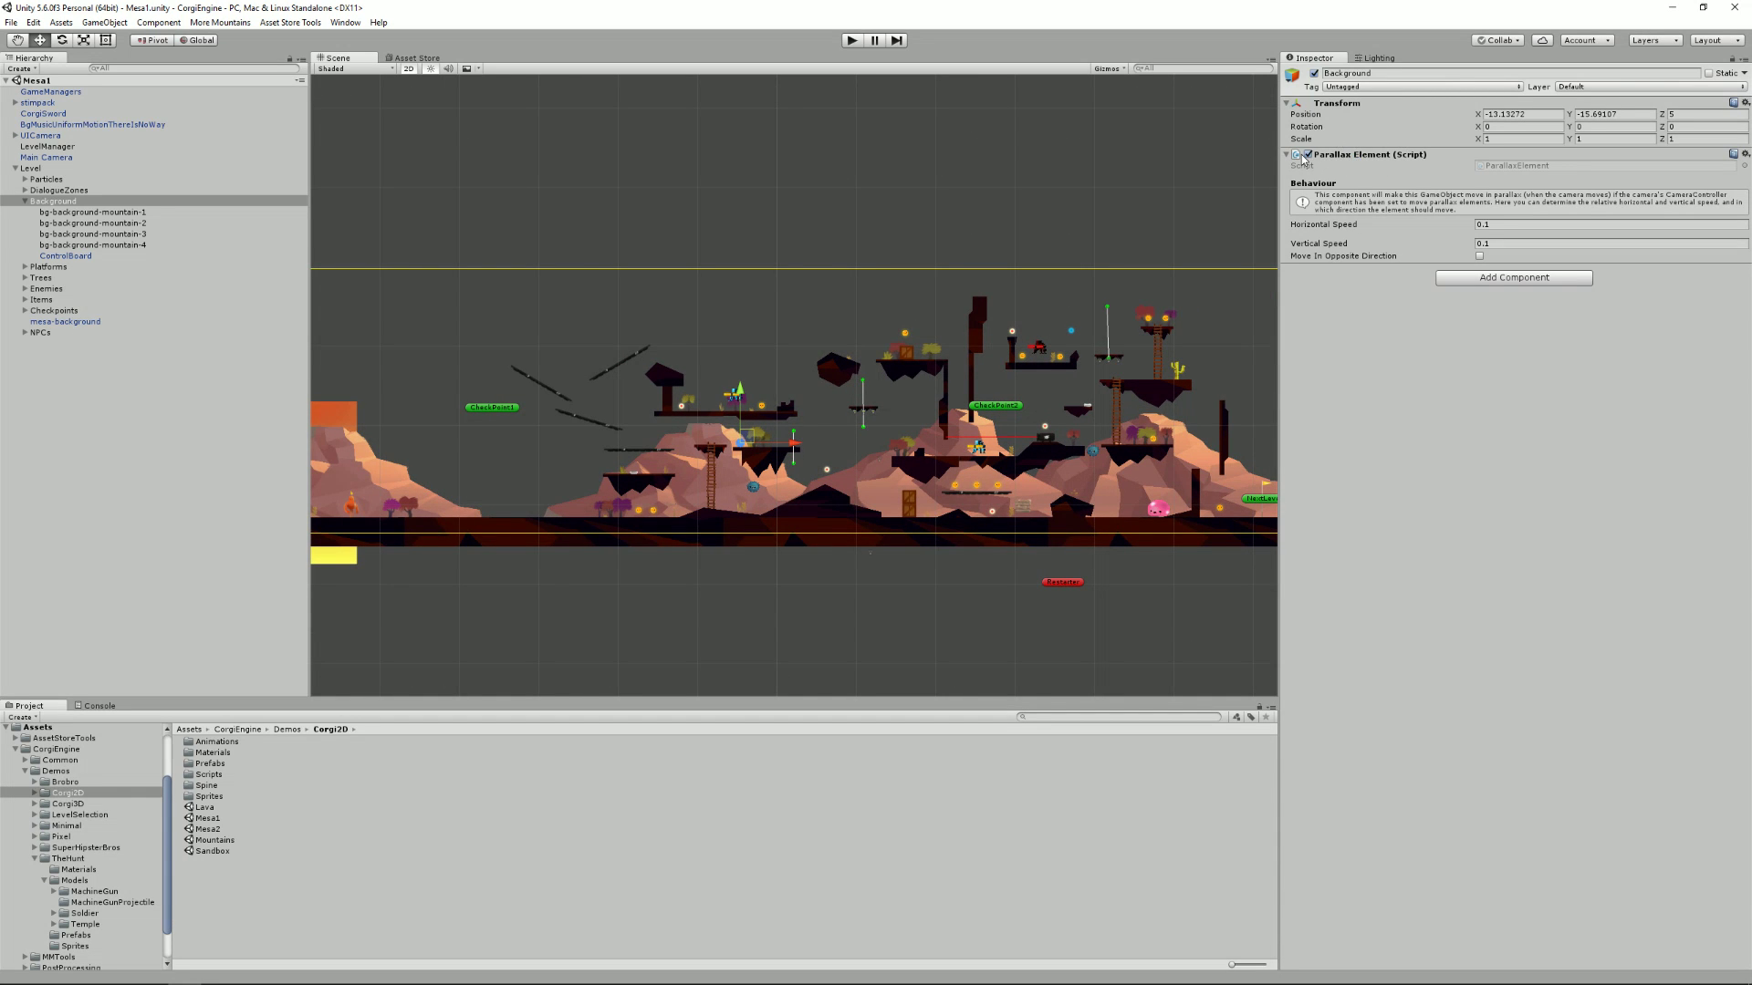
Set the Background's Parallax Element Horizontal Speed and Vertical Speed both to 2
{"action": "left_click", "coordinate": [1502, 225]}
{"action": "type", "text": "2"}
{"action": "left_click", "coordinate": [1506, 241]}
{"action": "type", "text": "2"}
Run Mesa1, bring the game view into sight and move the character back and forth to preview the new parallax speed
{"action": "left_click", "coordinate": [851, 40]}
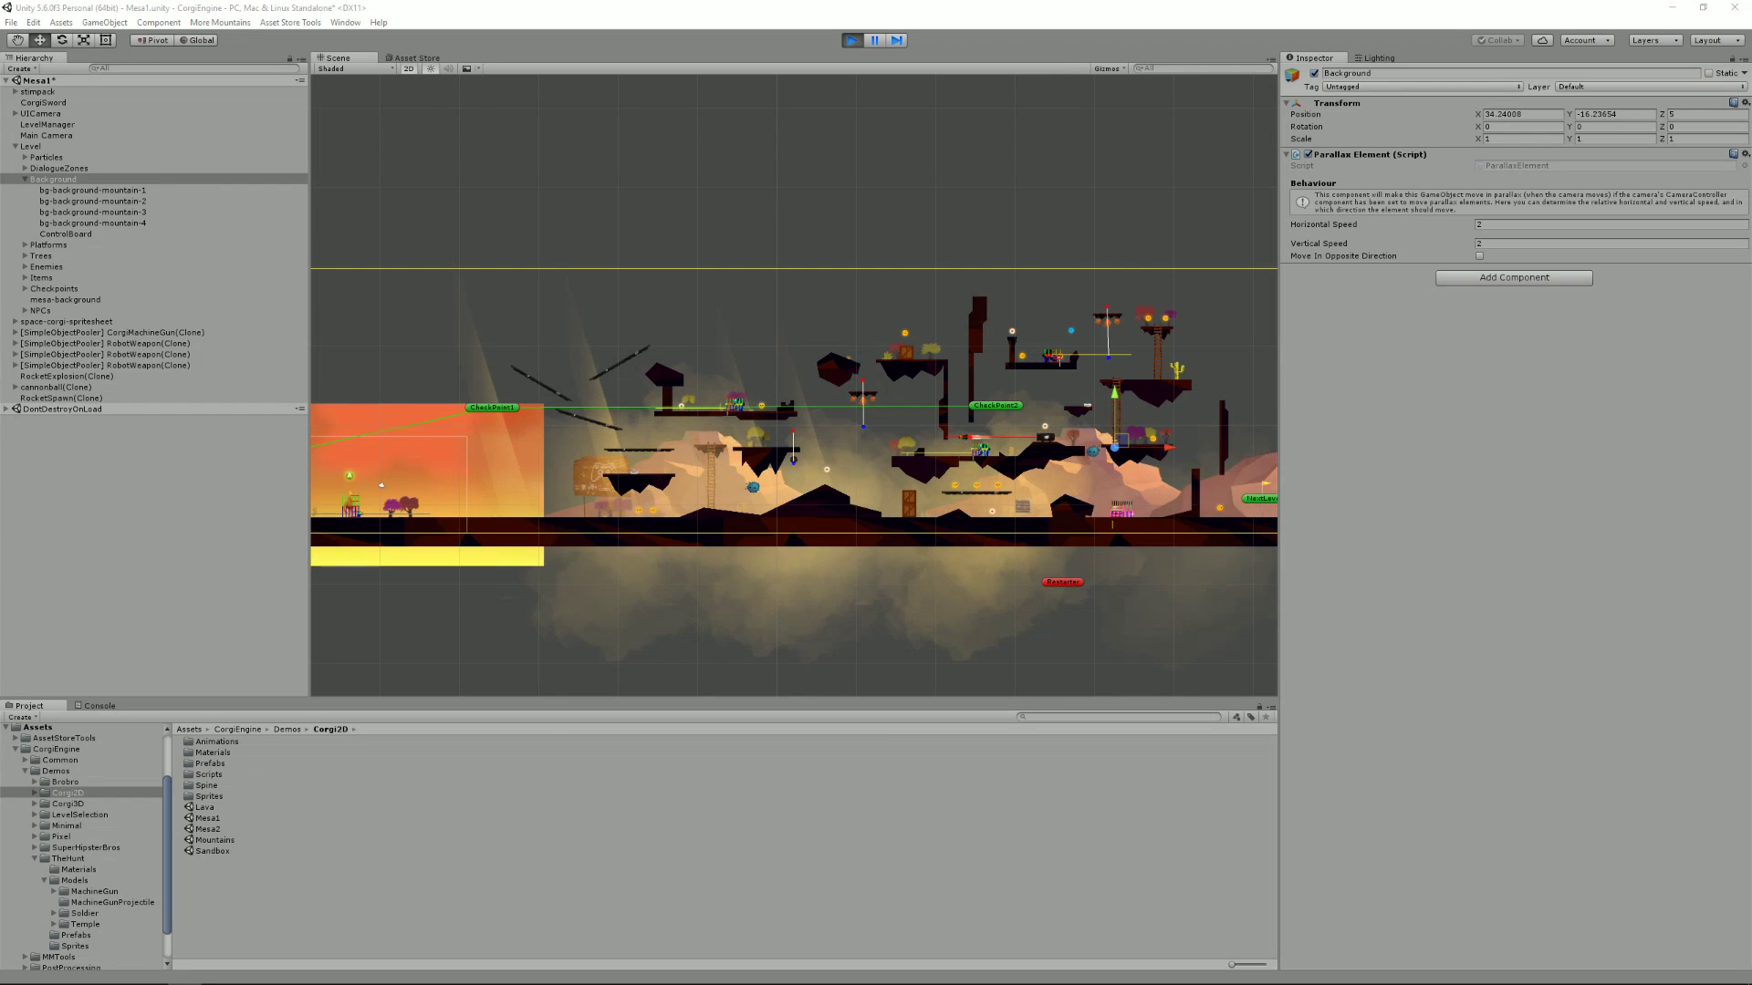
{"action": "left_click_drag", "start_coordinate": [0, 351], "coordinate": [1096, 334]}
{"action": "key", "text": "Left"}
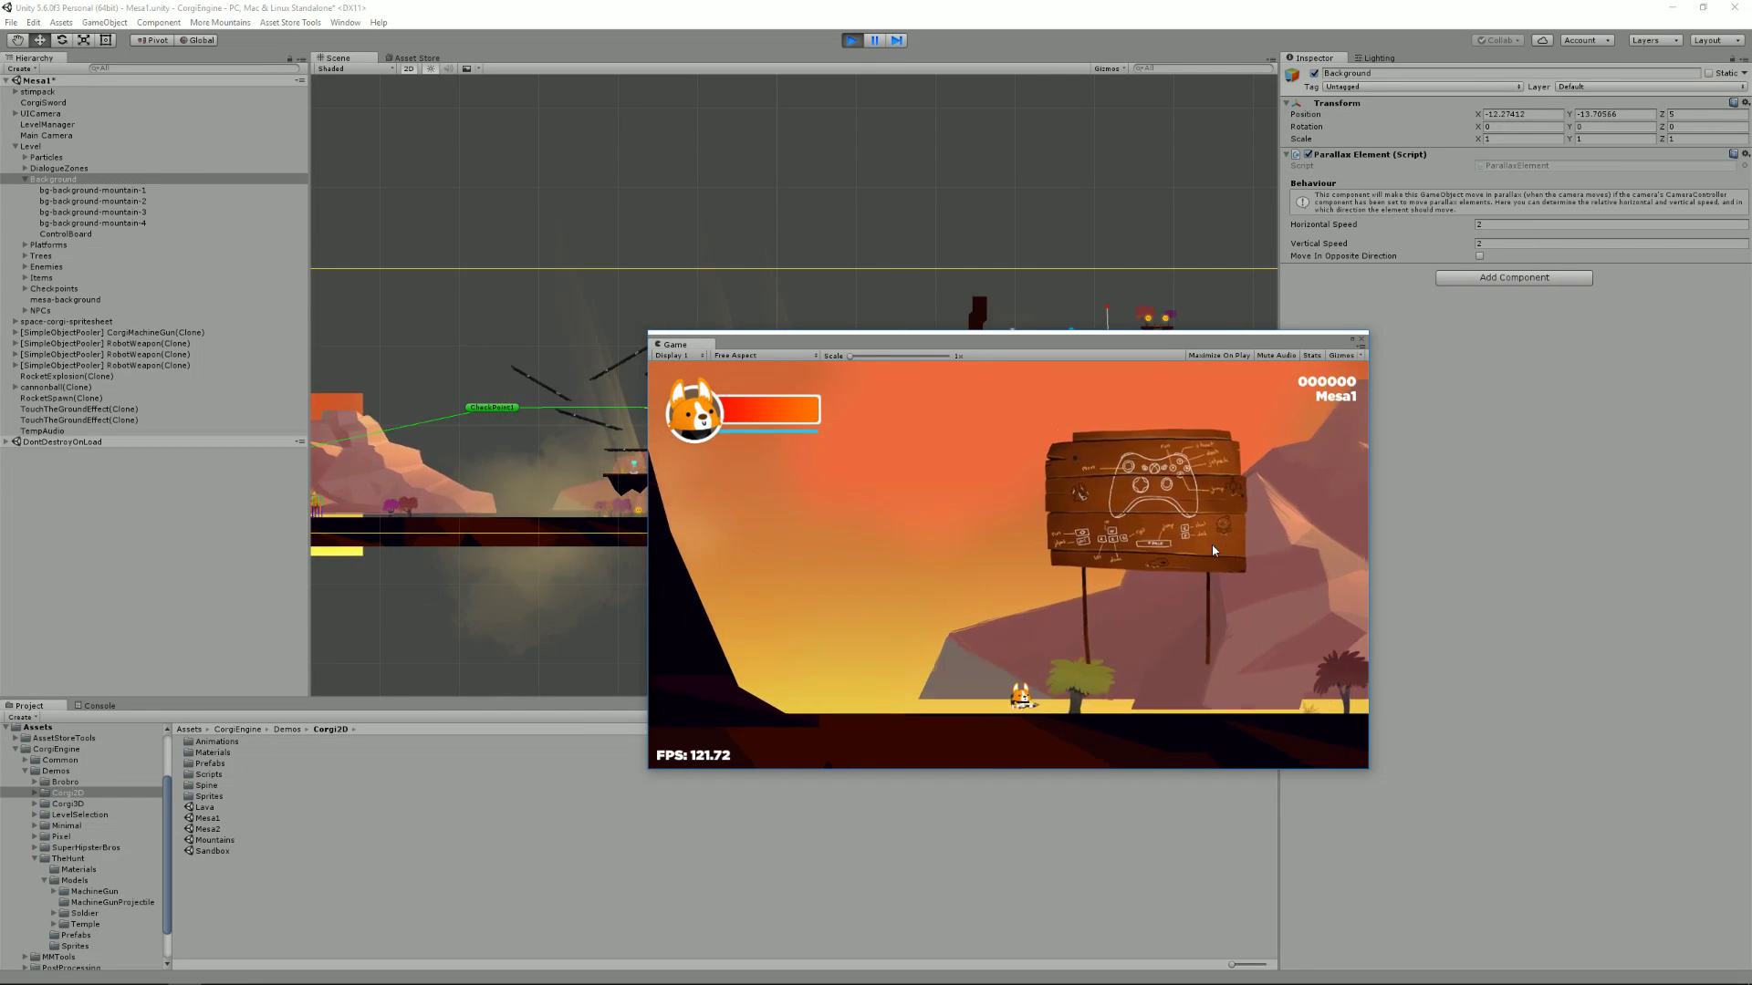
{"action": "key", "text": "Right"}
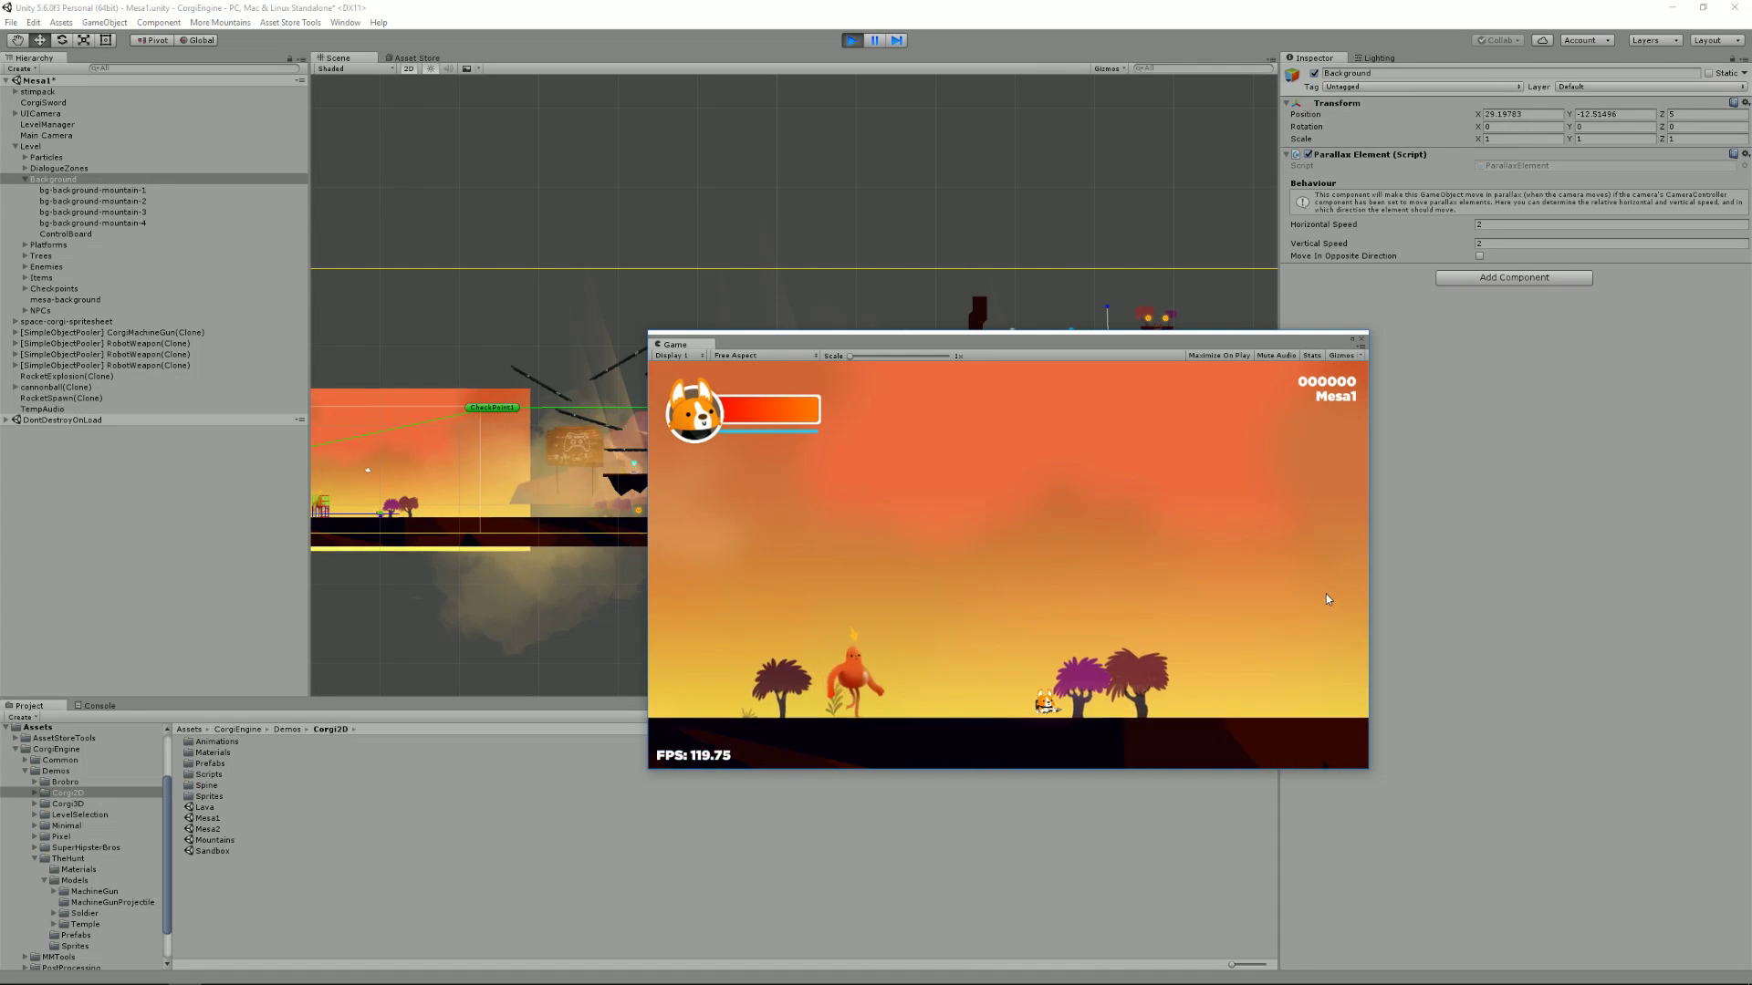
{"action": "key", "text": "Left"}
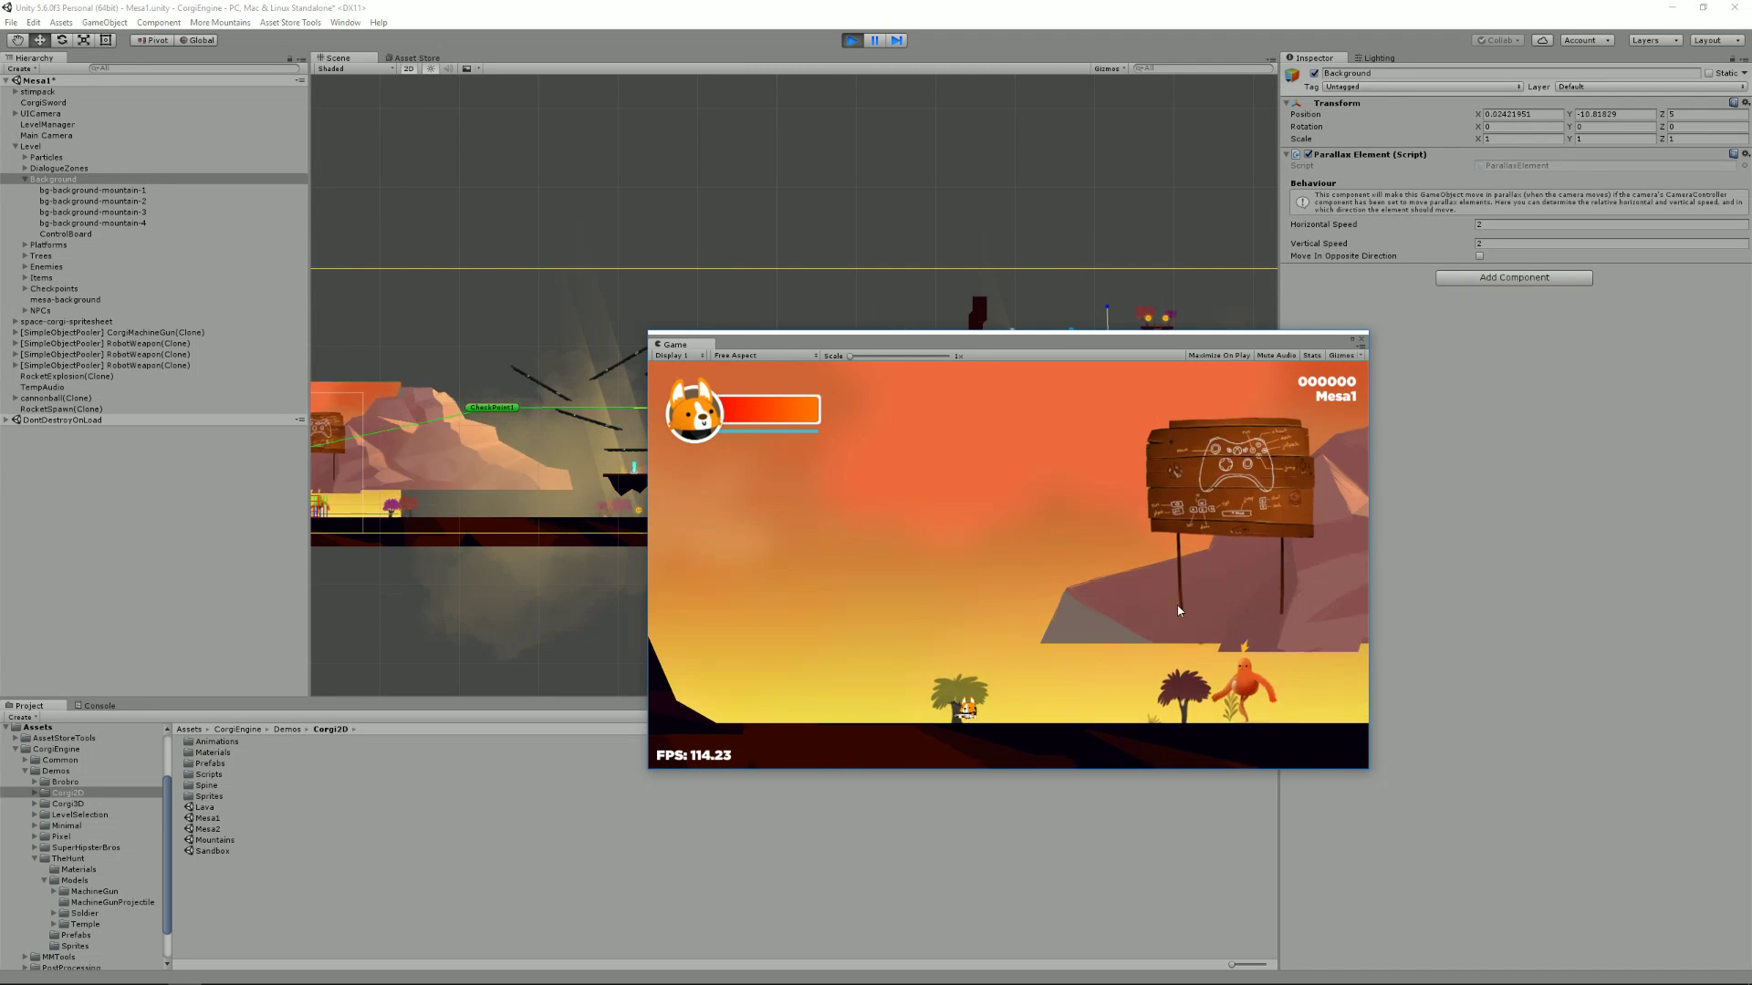
{"action": "key", "text": "Left"}
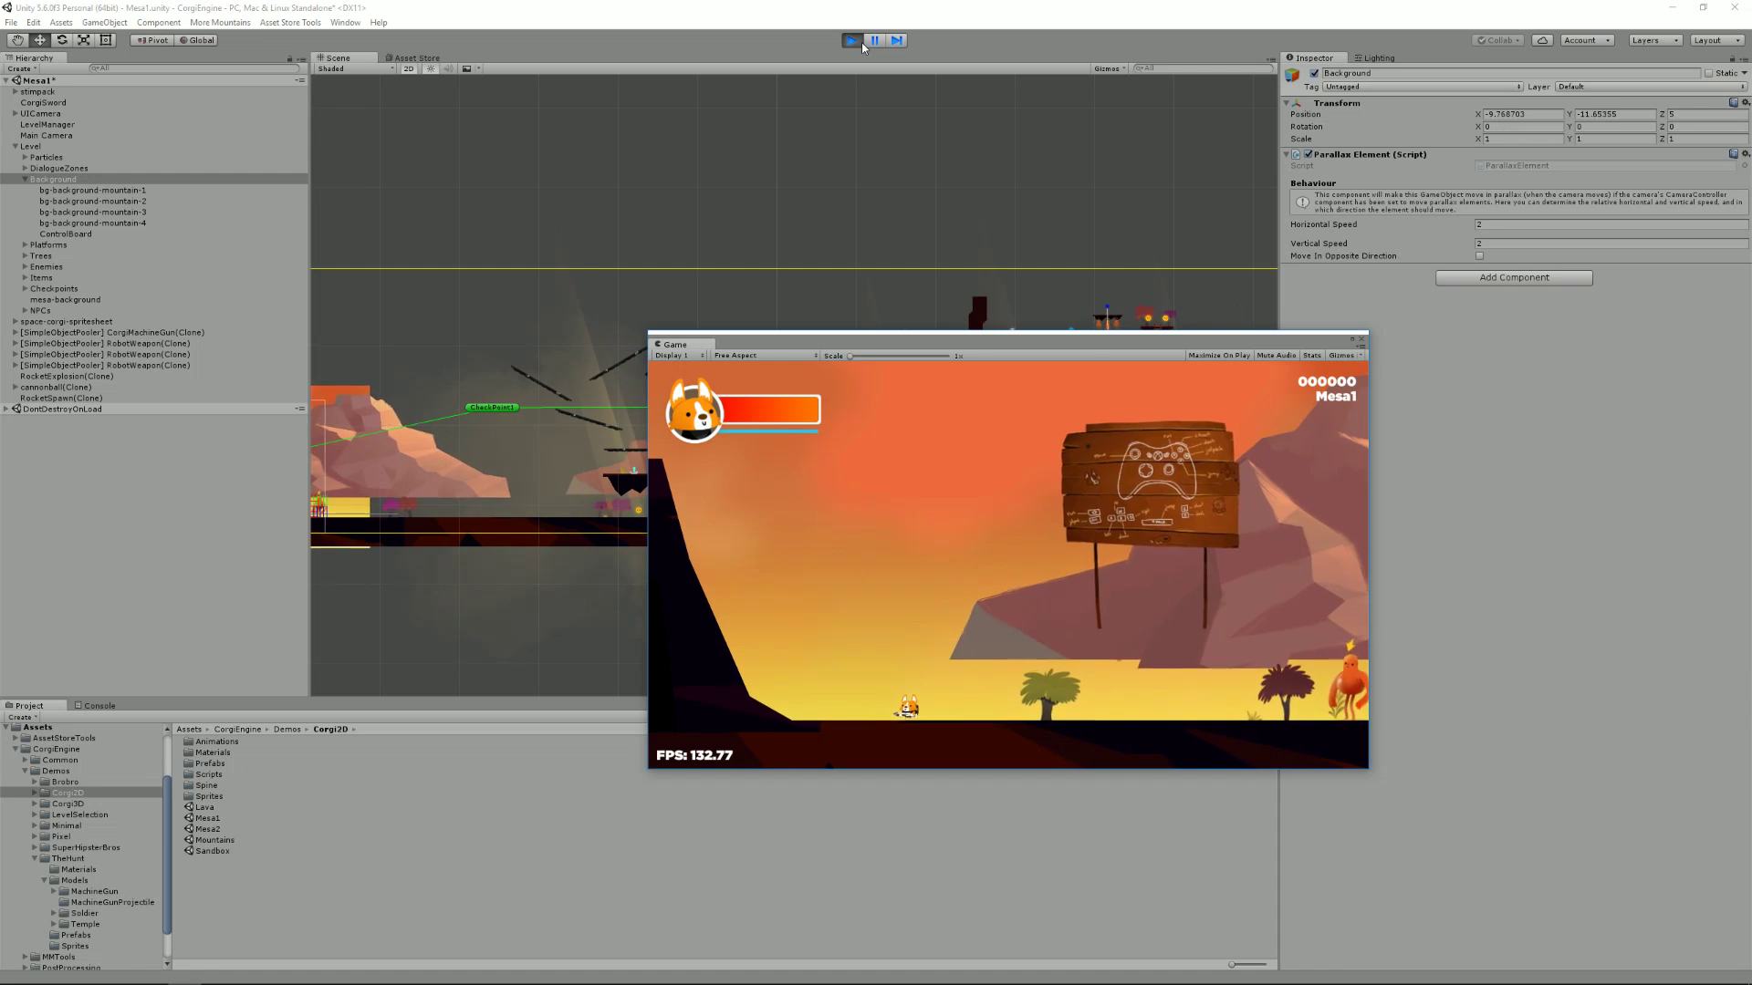
Stop the game, clear the game view out of the way, and set the Background's Horizontal Speed and Vertical Speed both to 0.1
{"action": "left_click", "coordinate": [861, 42]}
{"action": "left_click_drag", "start_coordinate": [1227, 343], "coordinate": [0, 403]}
{"action": "left_click", "coordinate": [1545, 228]}
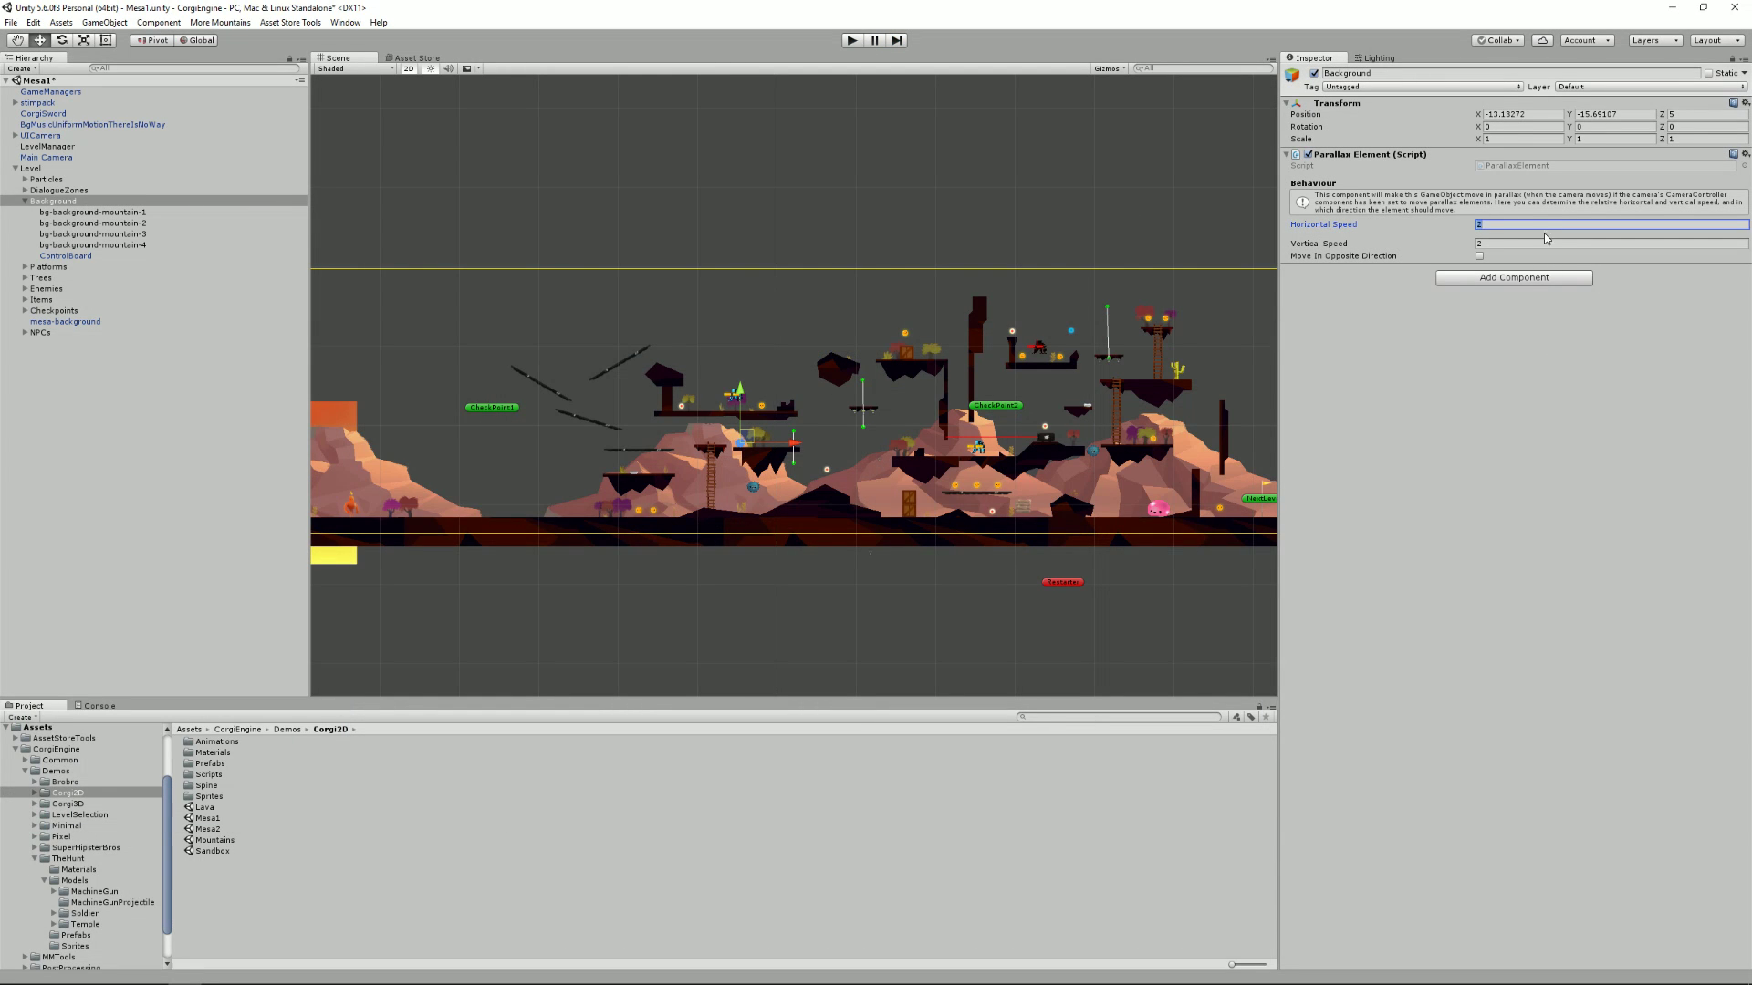
{"action": "type", "text": ".1"}
{"action": "left_click", "coordinate": [1518, 244]}
{"action": "type", "text": ".1"}
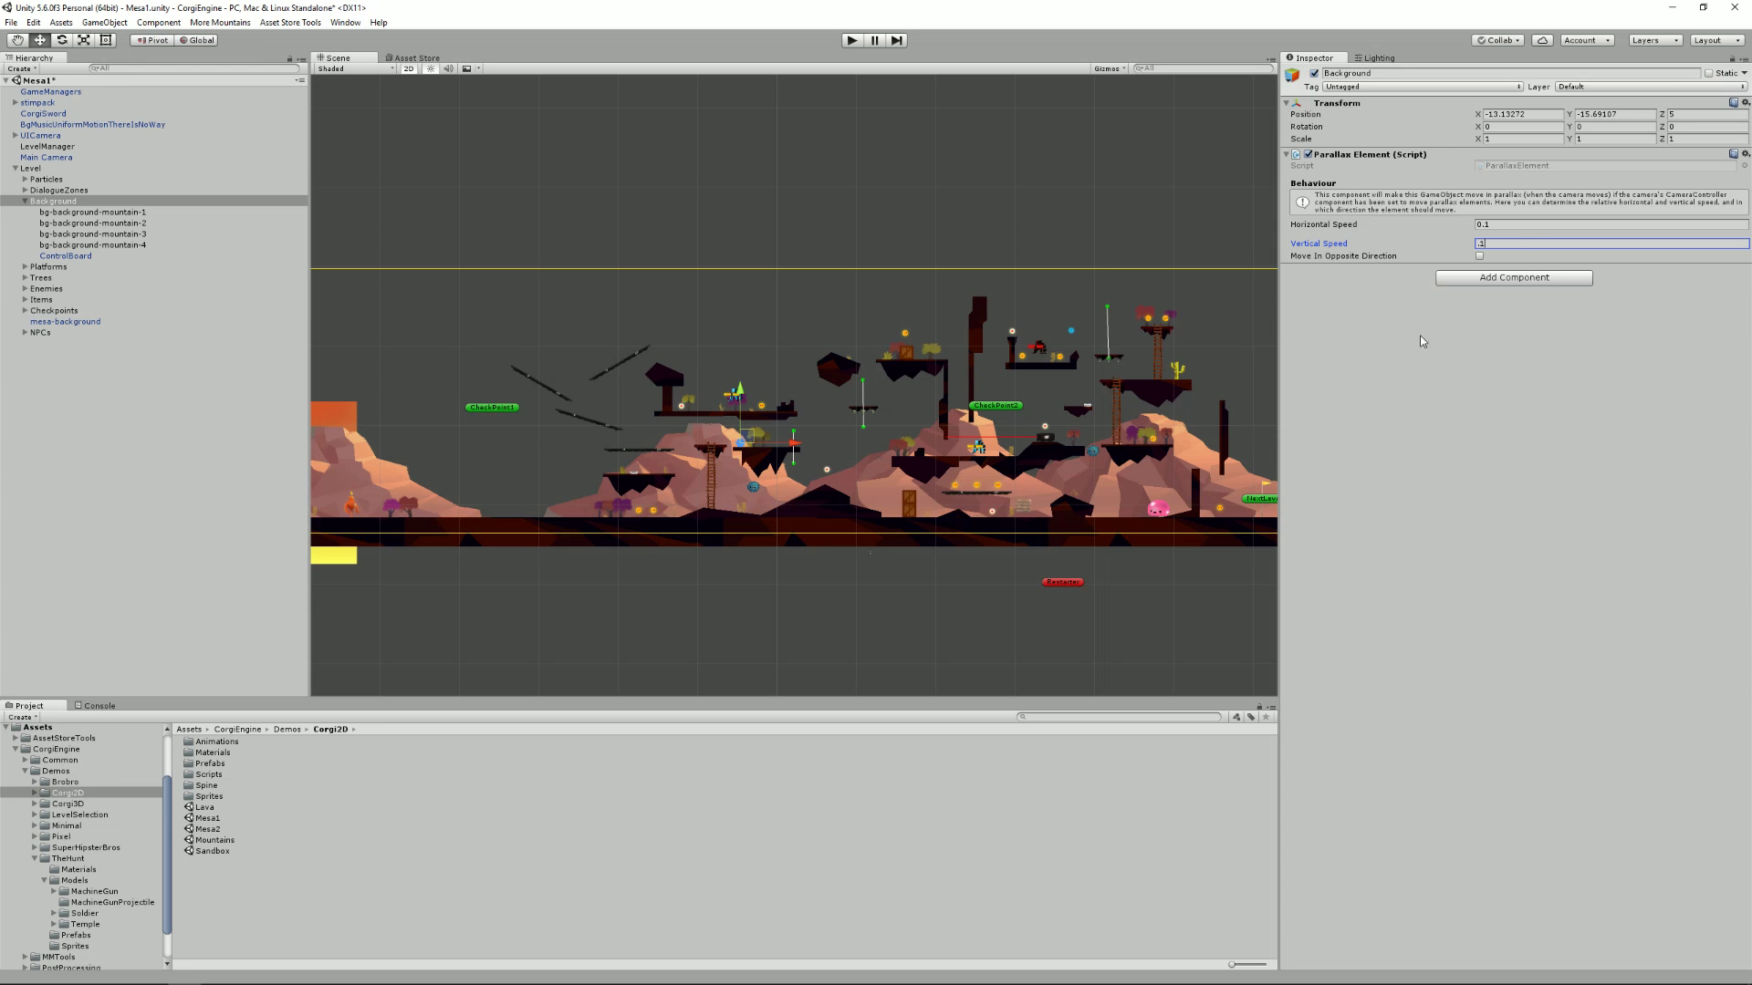
Test Move In Opposite Direction on the Background by running Mesa1 and moving the character back and forth, and disable it once play is stopped
{"action": "left_click", "coordinate": [1479, 256]}
{"action": "left_click", "coordinate": [846, 41]}
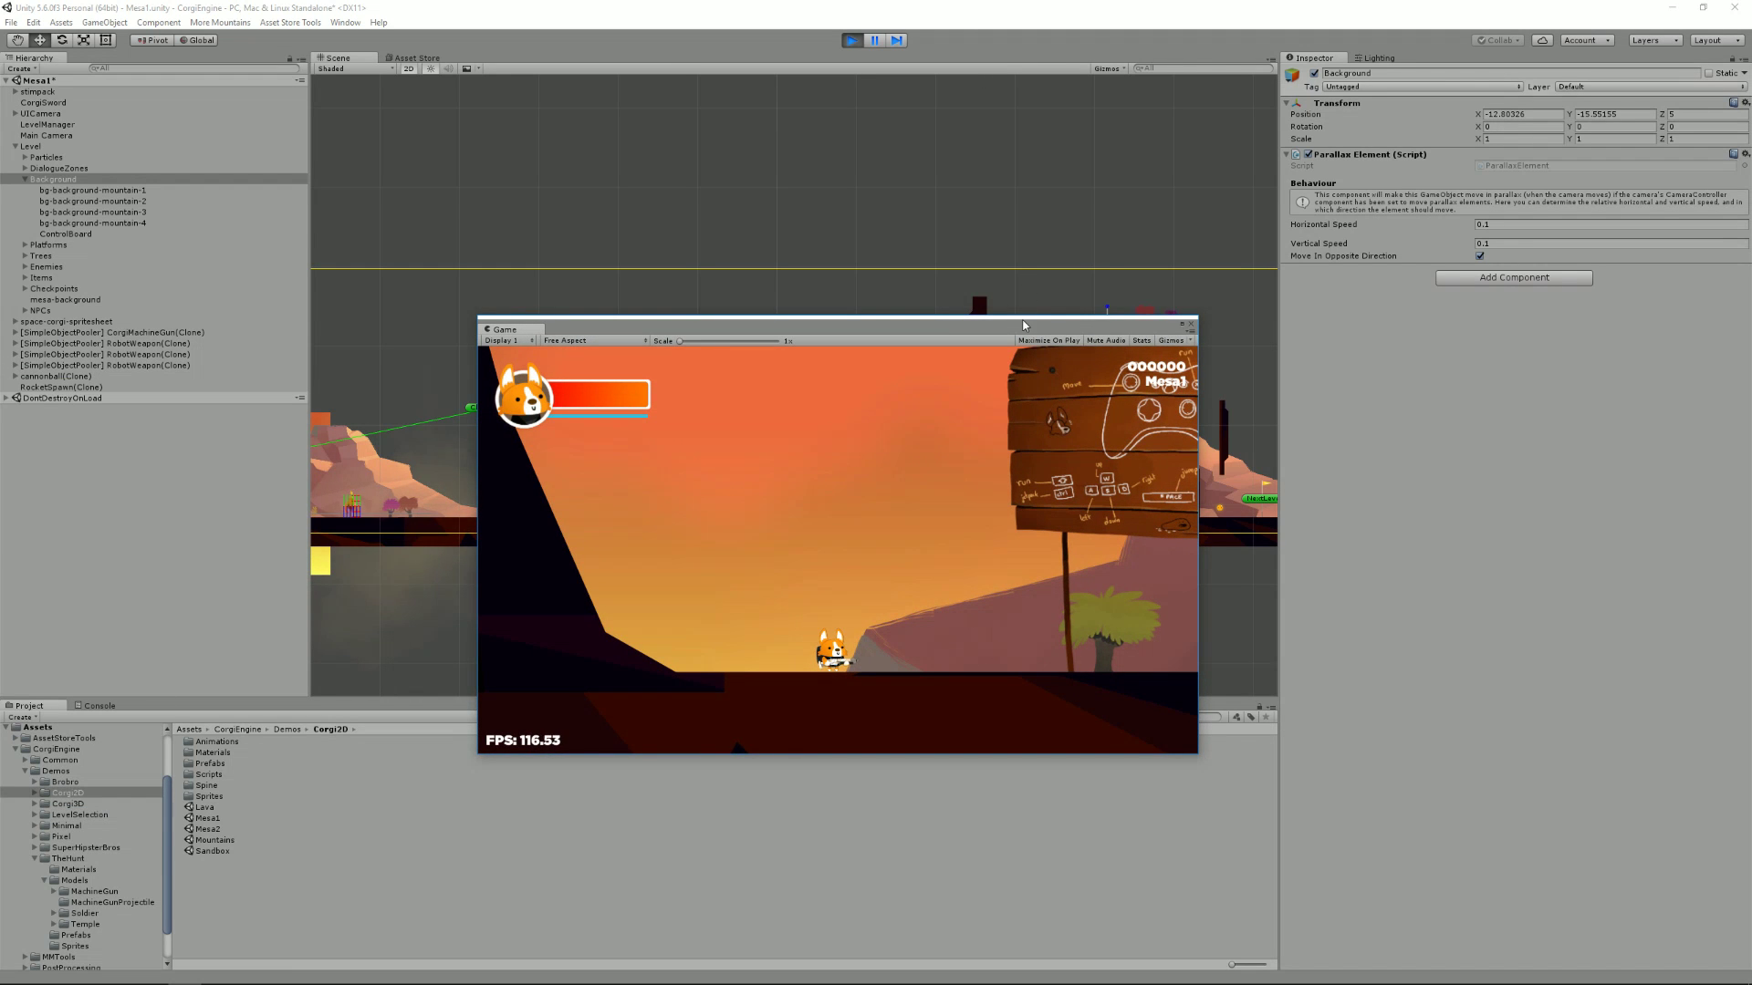
{"action": "key", "text": "d"}
{"action": "key", "text": "d"}
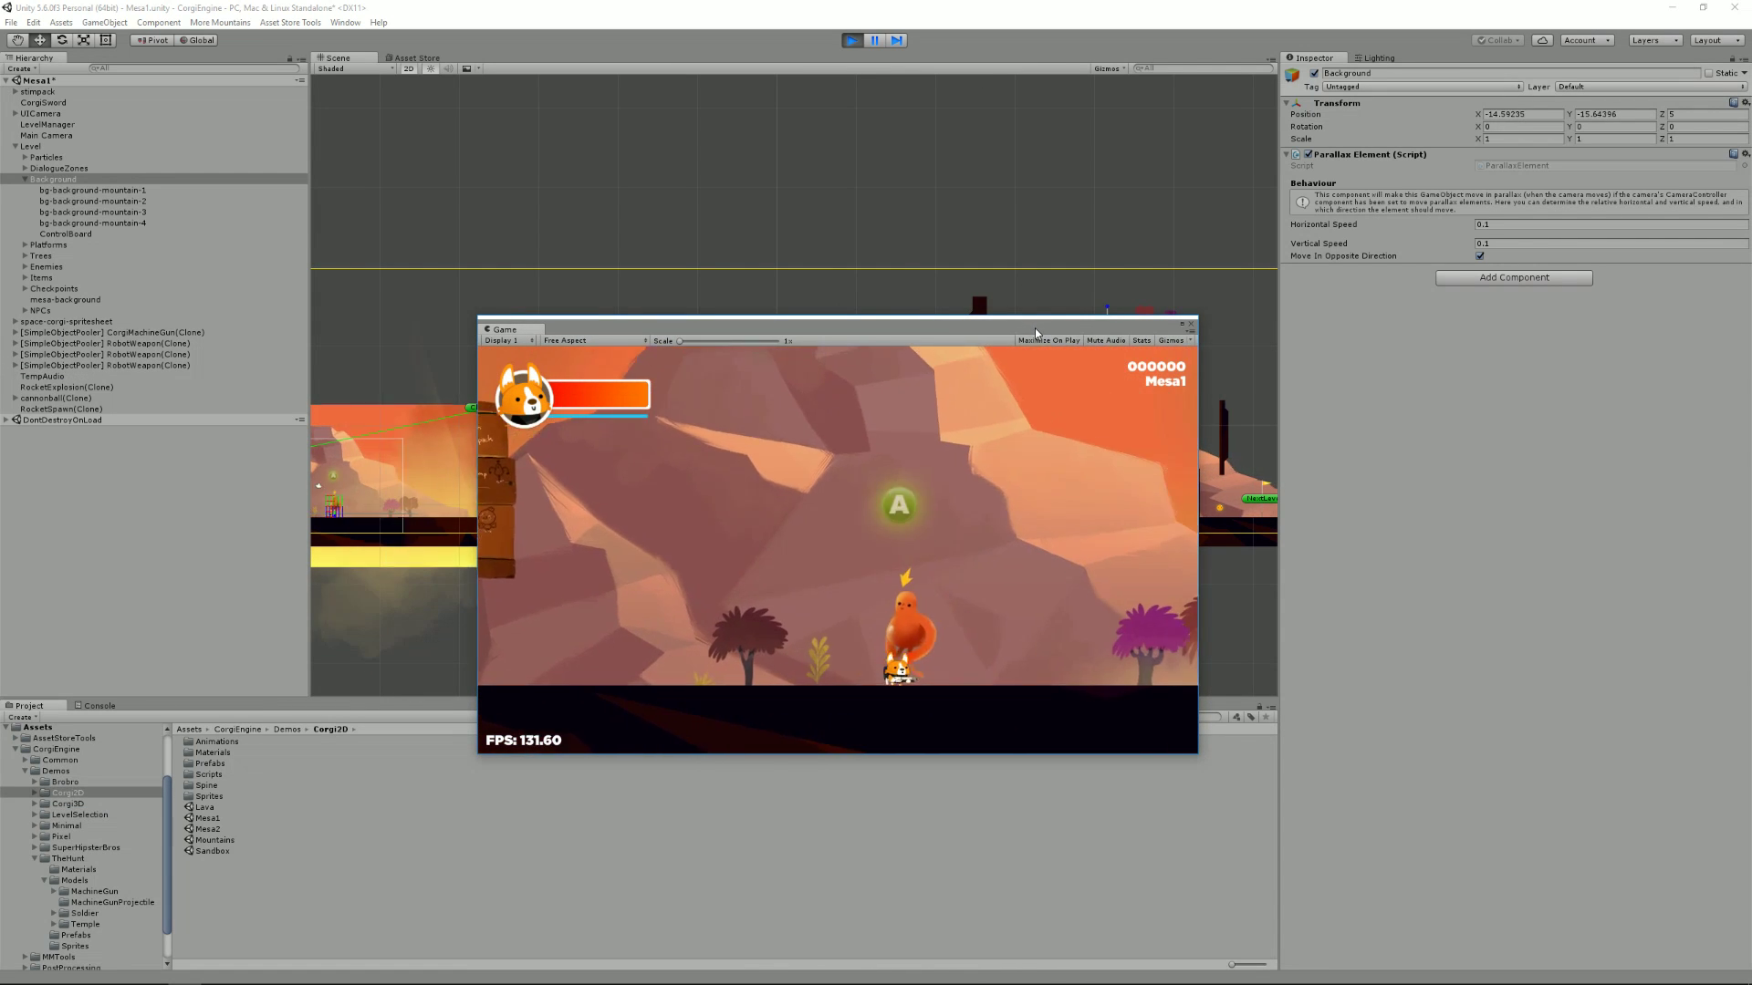
{"action": "key", "text": "Left"}
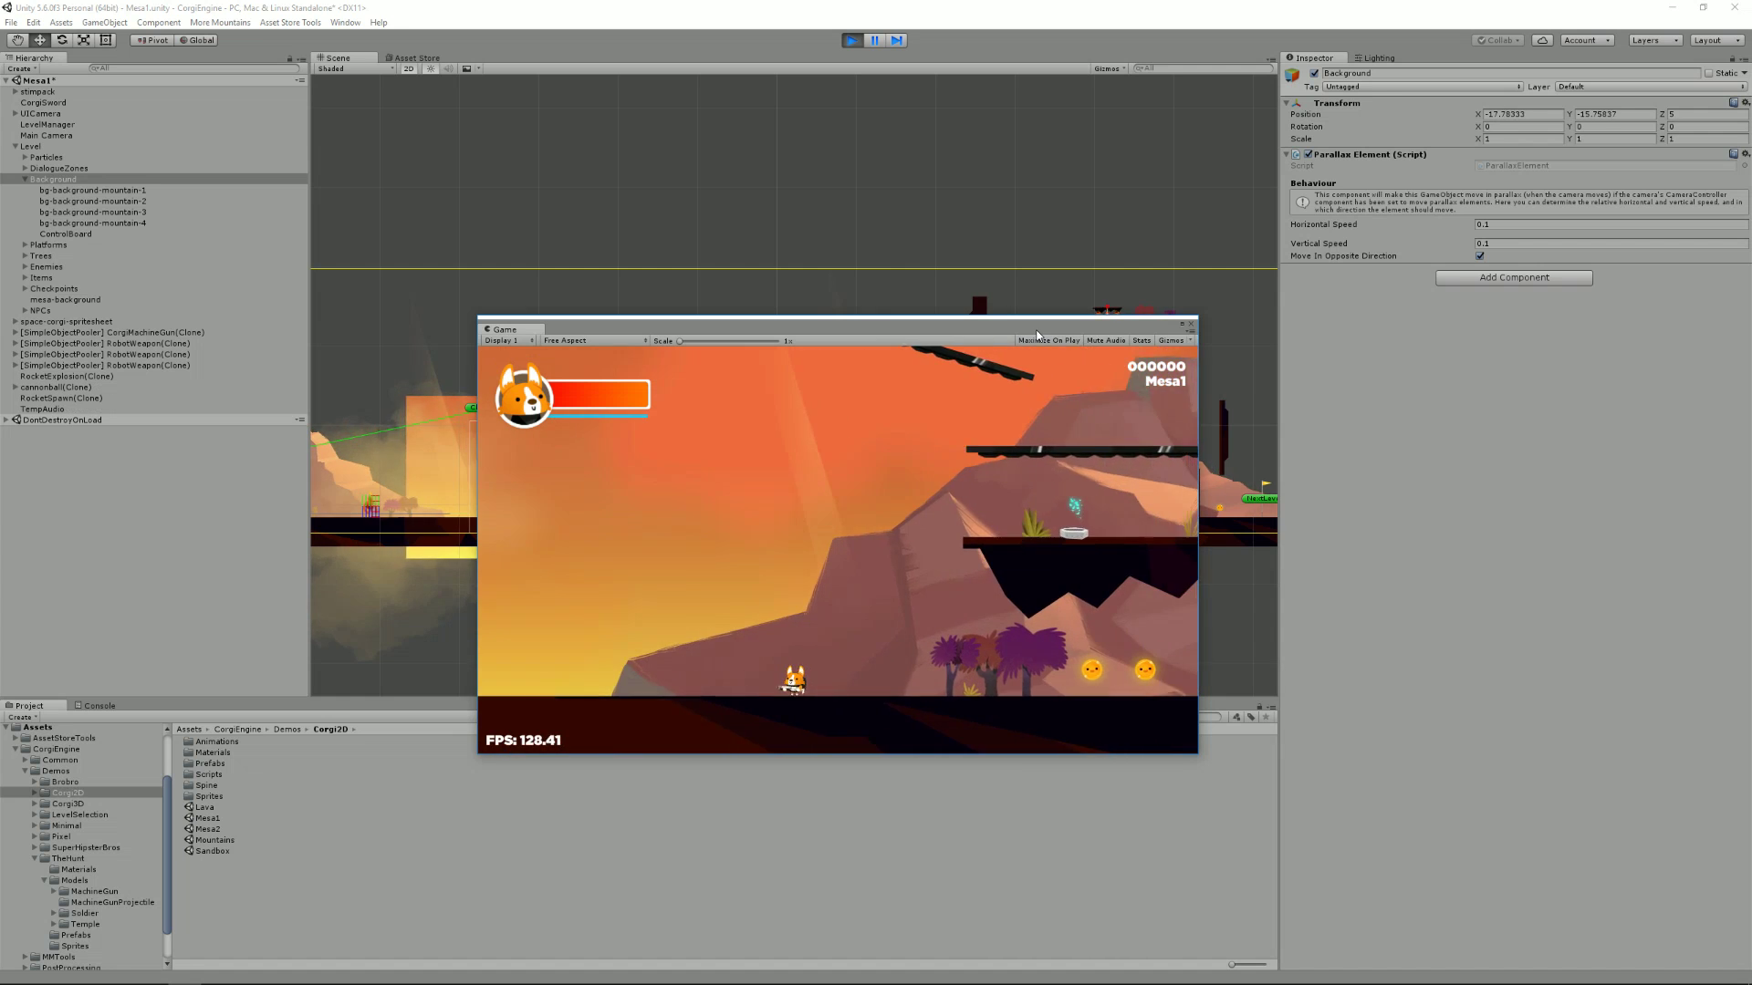
{"action": "key", "text": "d"}
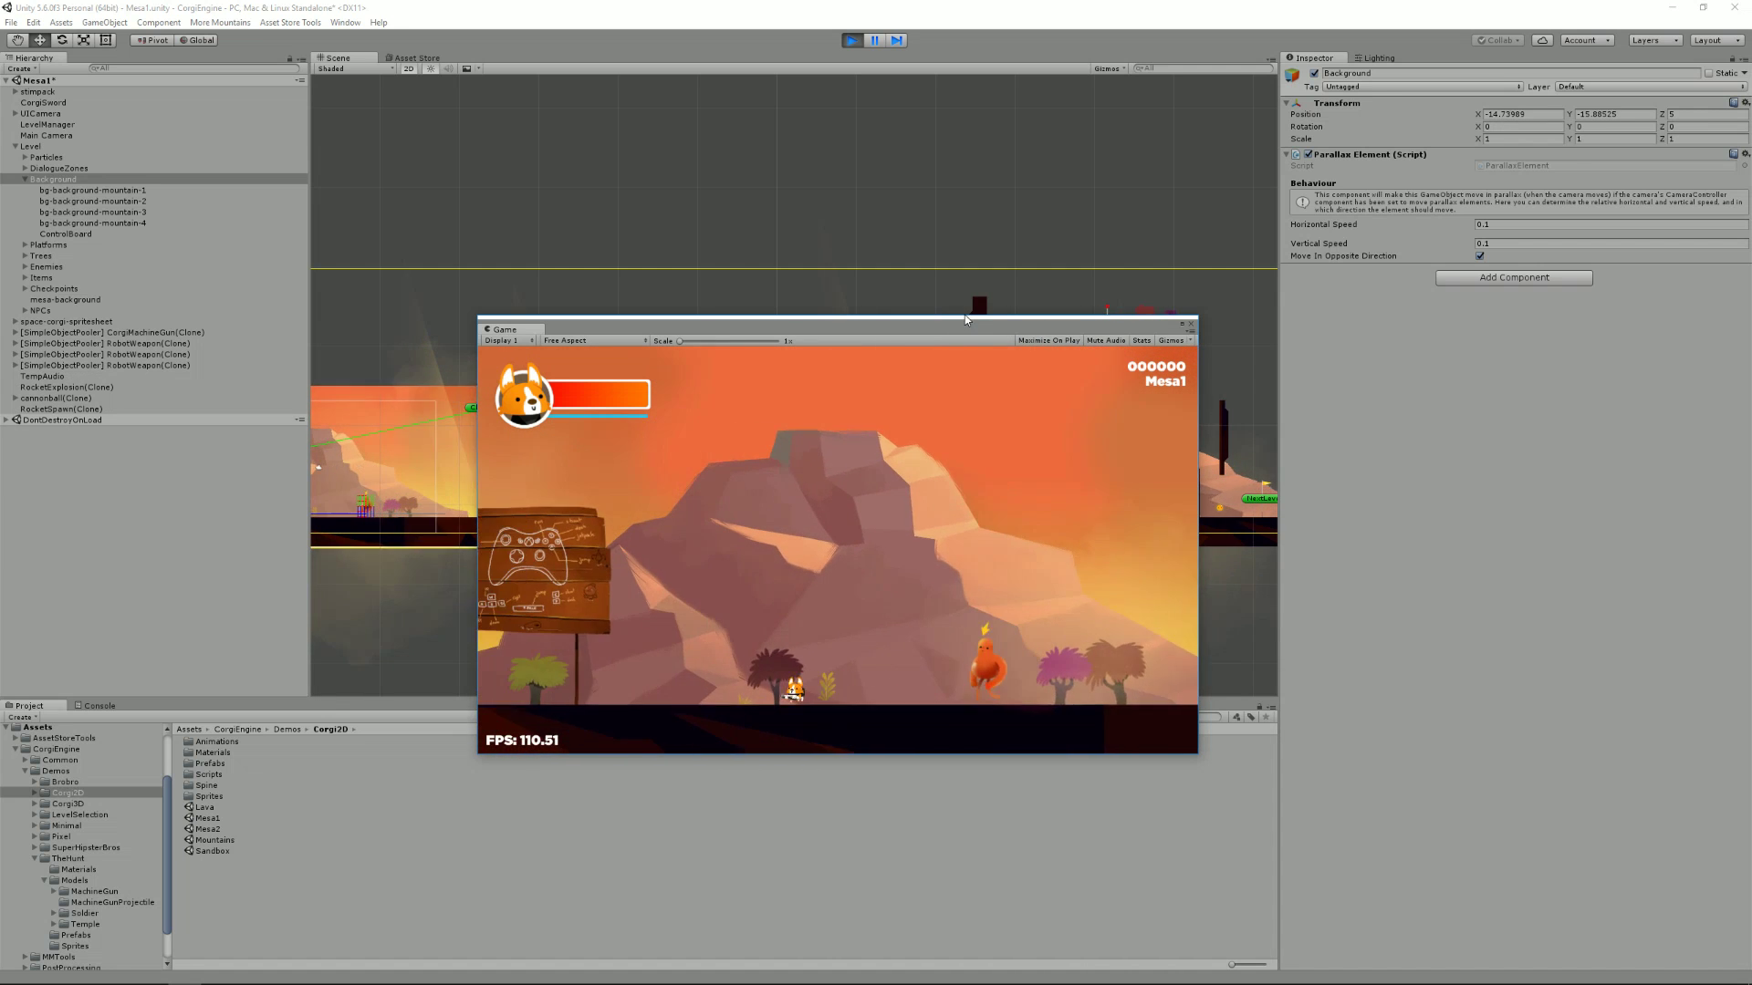
{"action": "left_click", "coordinate": [851, 42]}
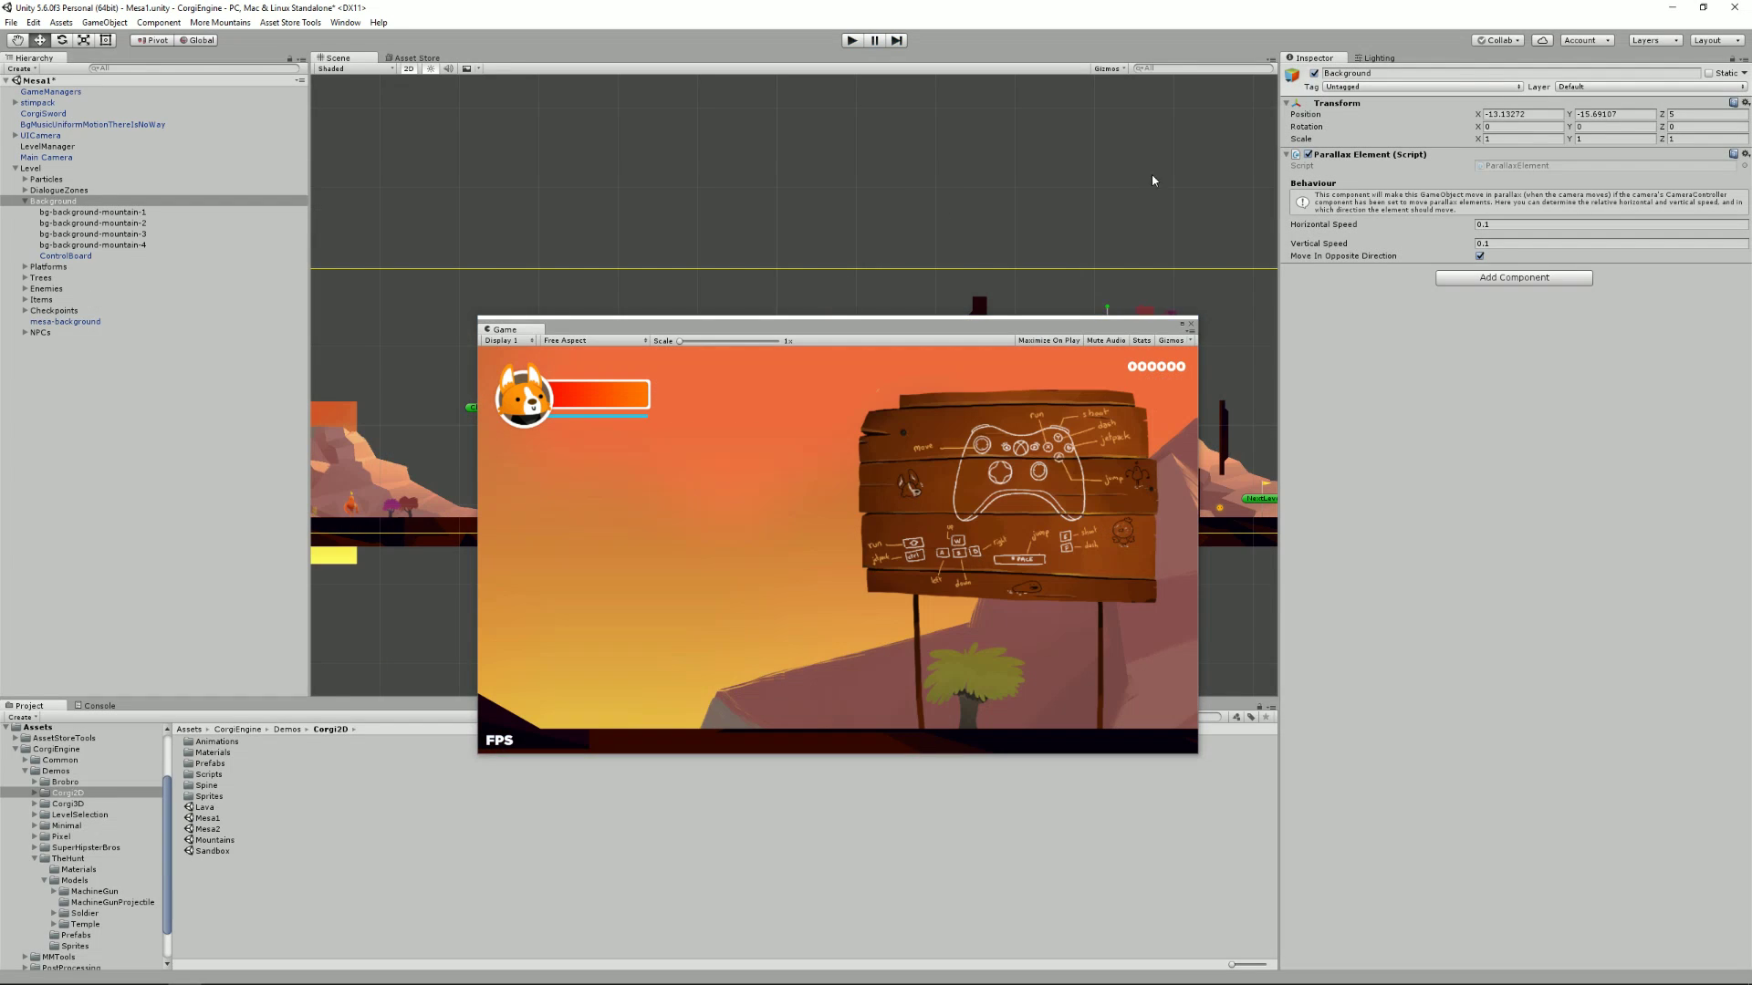
{"action": "left_click", "coordinate": [1480, 256]}
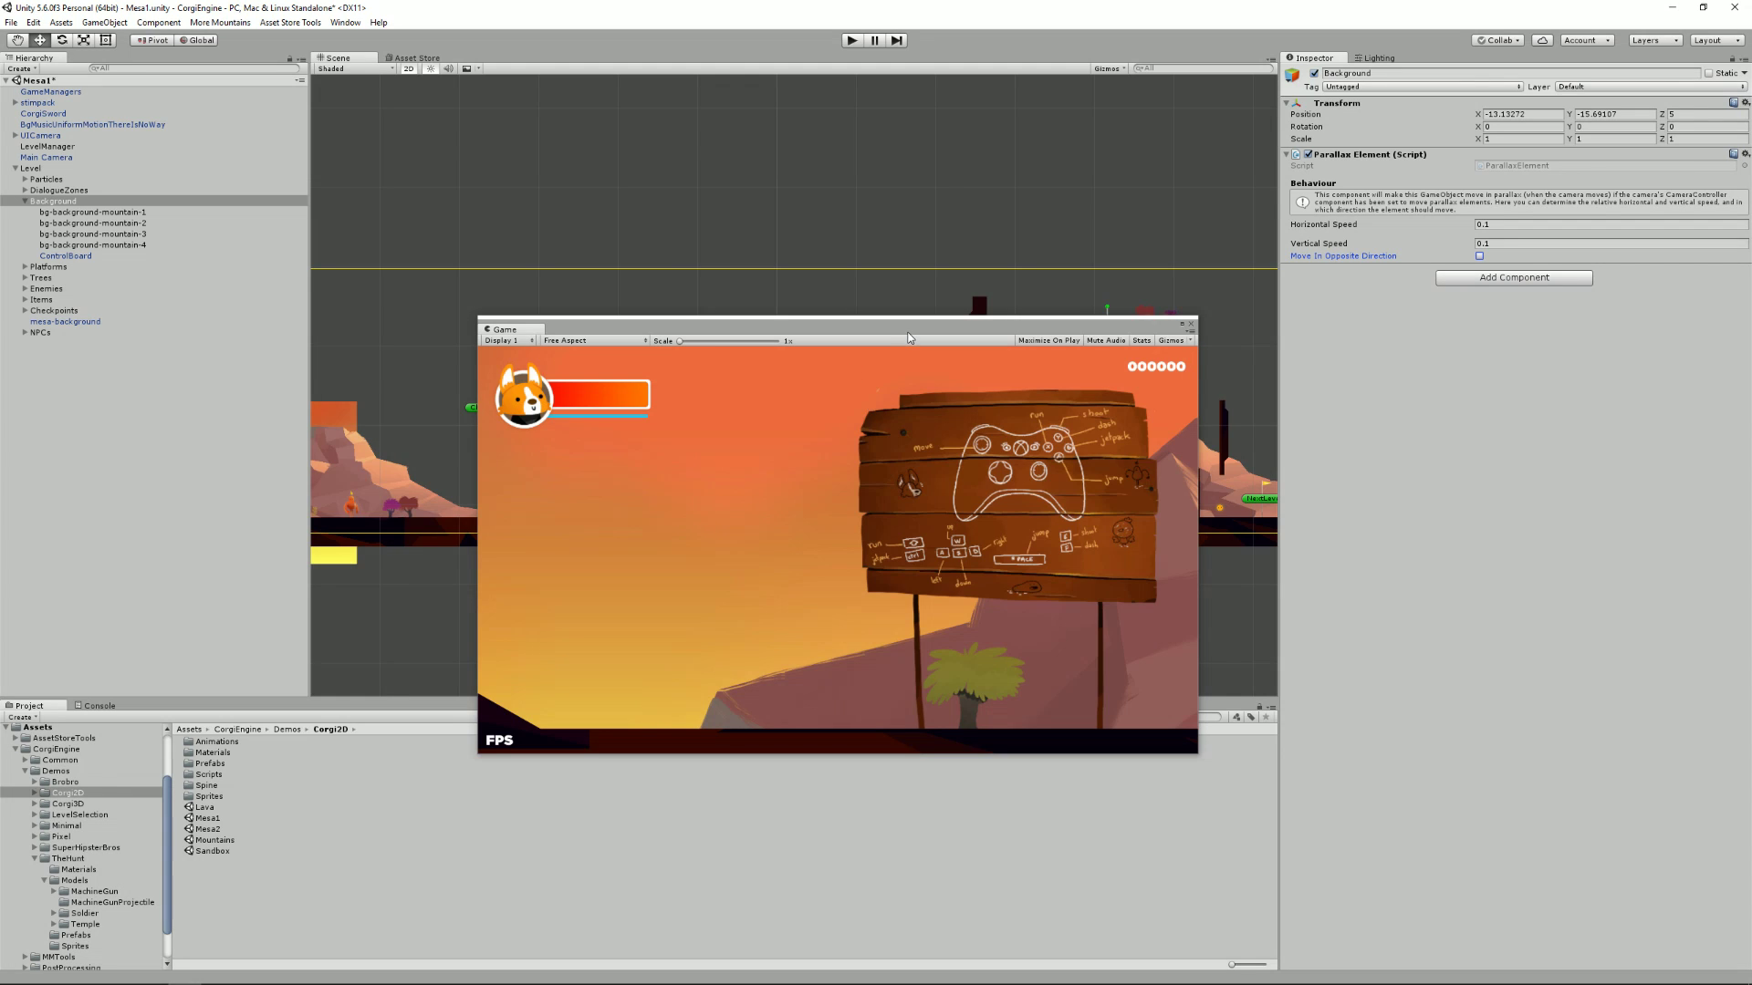